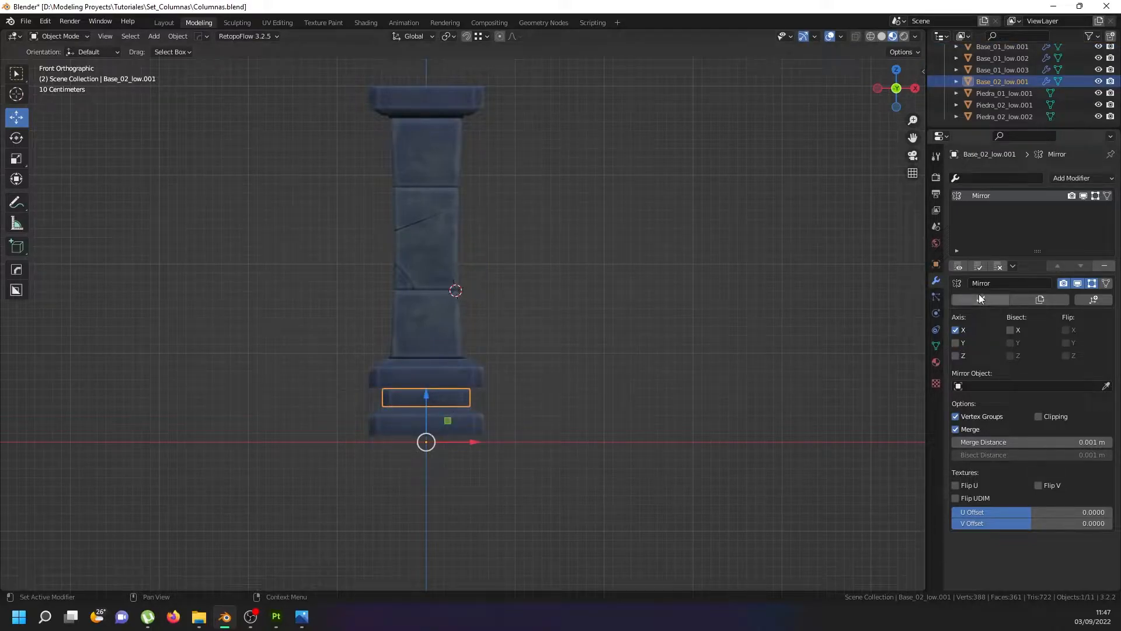
Apply the Mirror modifier on the three base pieces and on the capital of the column.
left_click(979, 294)
left_click(458, 383)
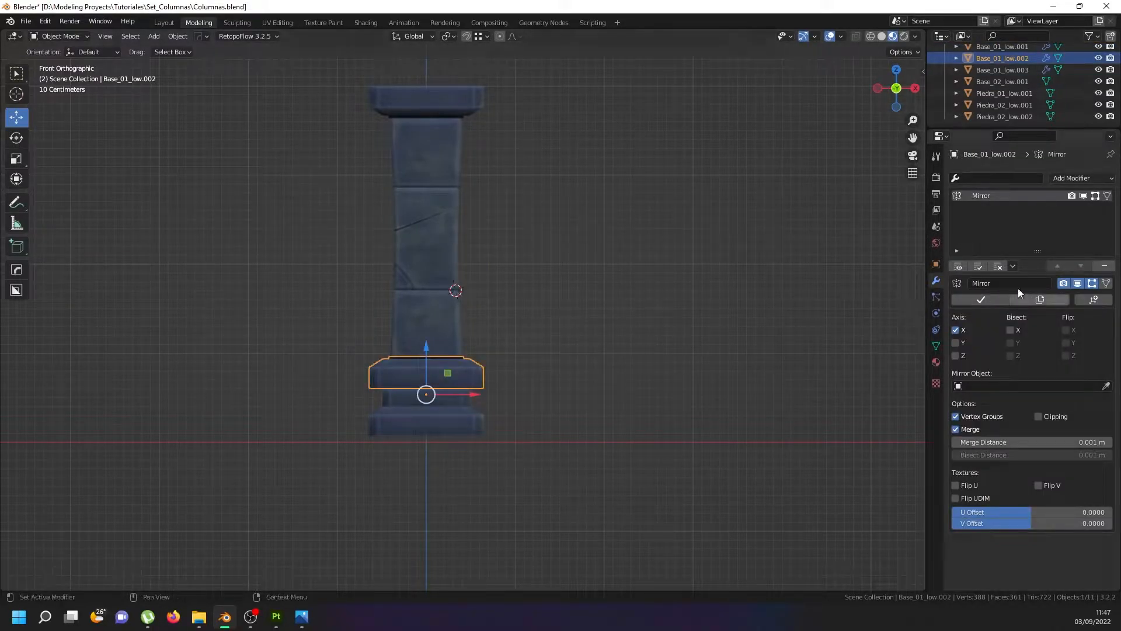
left_click(990, 297)
left_click(472, 414)
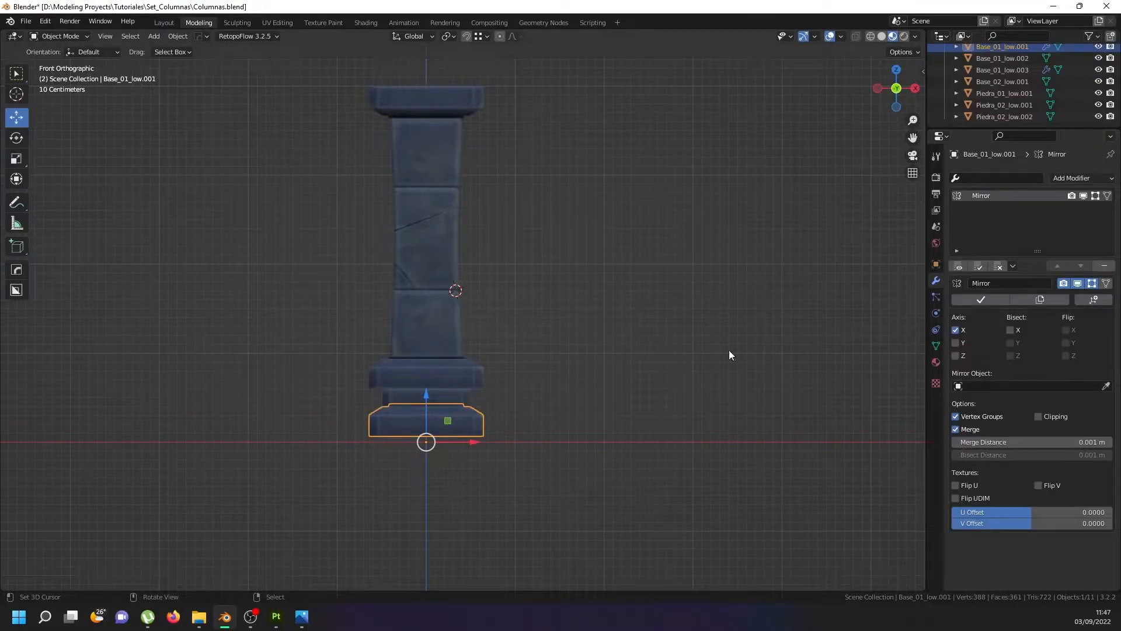
left_click(979, 300)
left_click(387, 99)
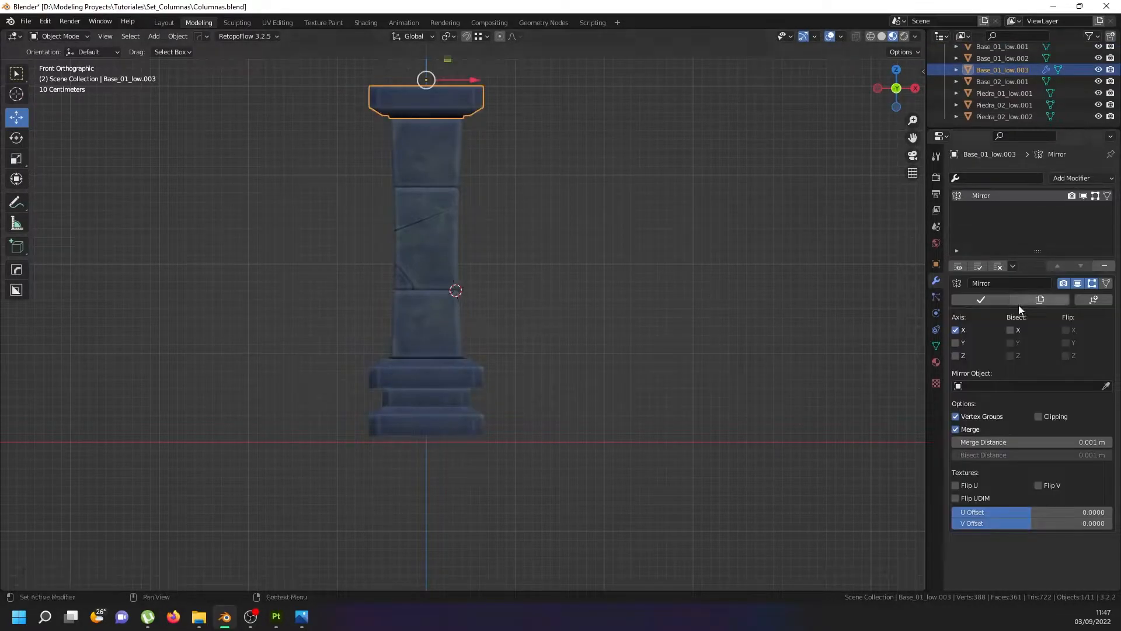
left_click(984, 300)
Join all visible column pieces into one object.
key("a")
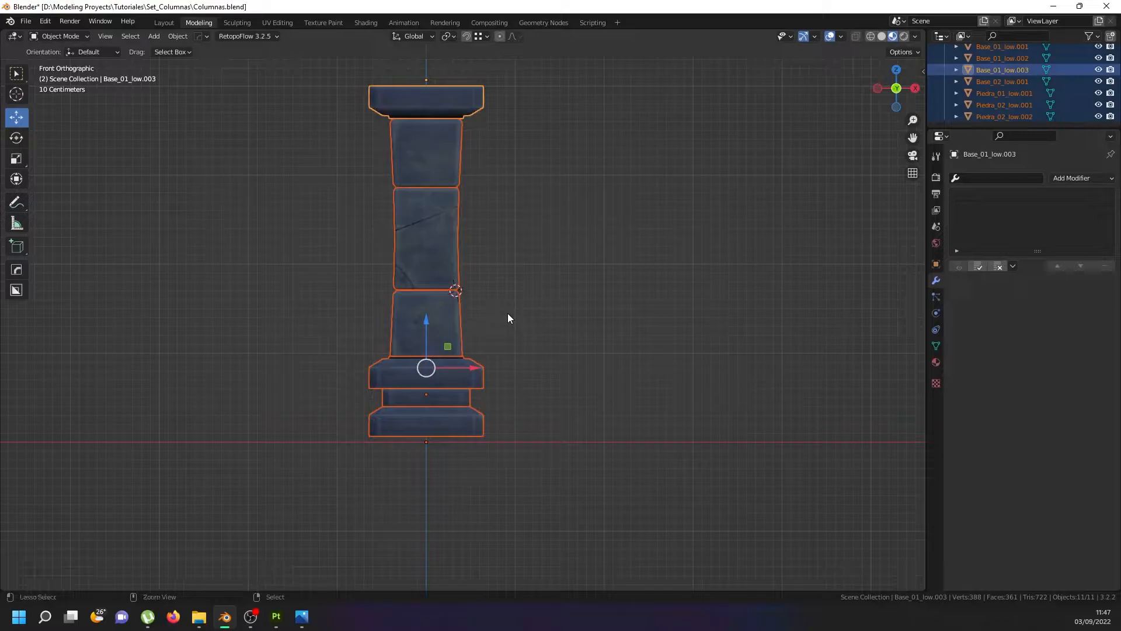
key("ctrl+j")
middle_click_drag(490, 326, 468, 336)
key("KP_1")
scroll(452, 310, "up", 3)
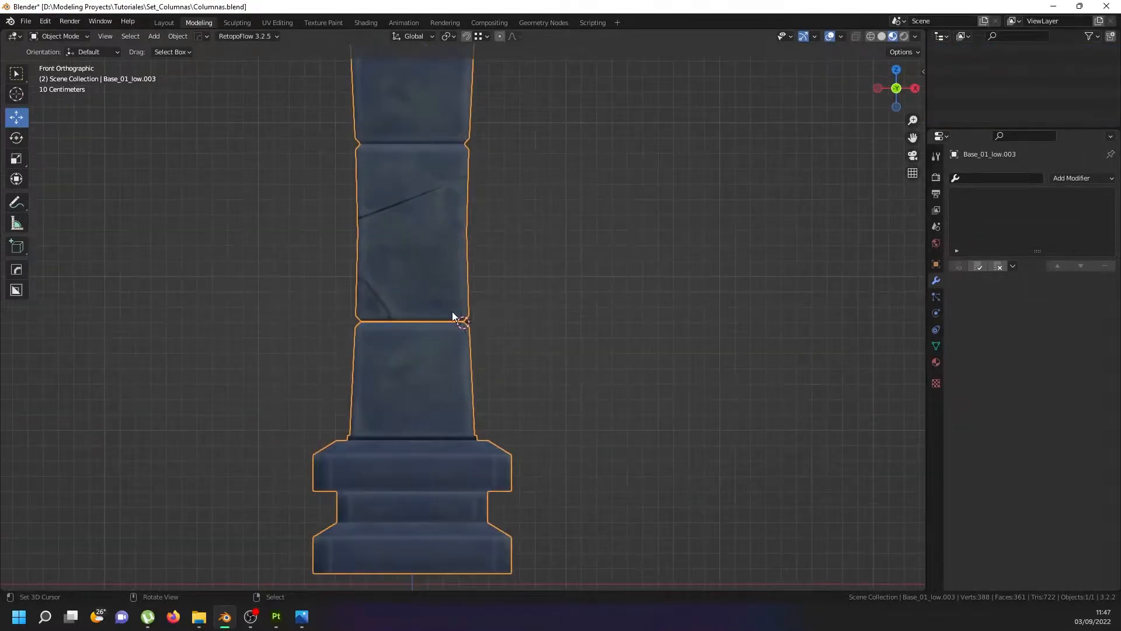
Select the linked geometry of the middle shaft block in Edit Mode and try to move it vertically.
key("Tab")
left_click(449, 310)
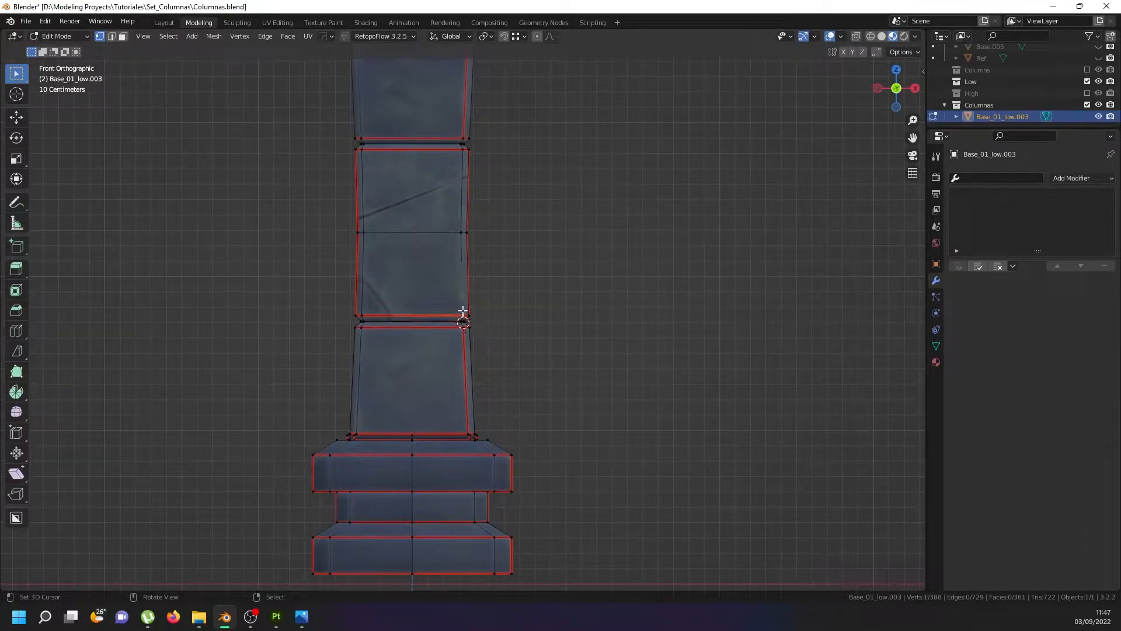
key("ctrl+l")
scroll(429, 279, "up", 3)
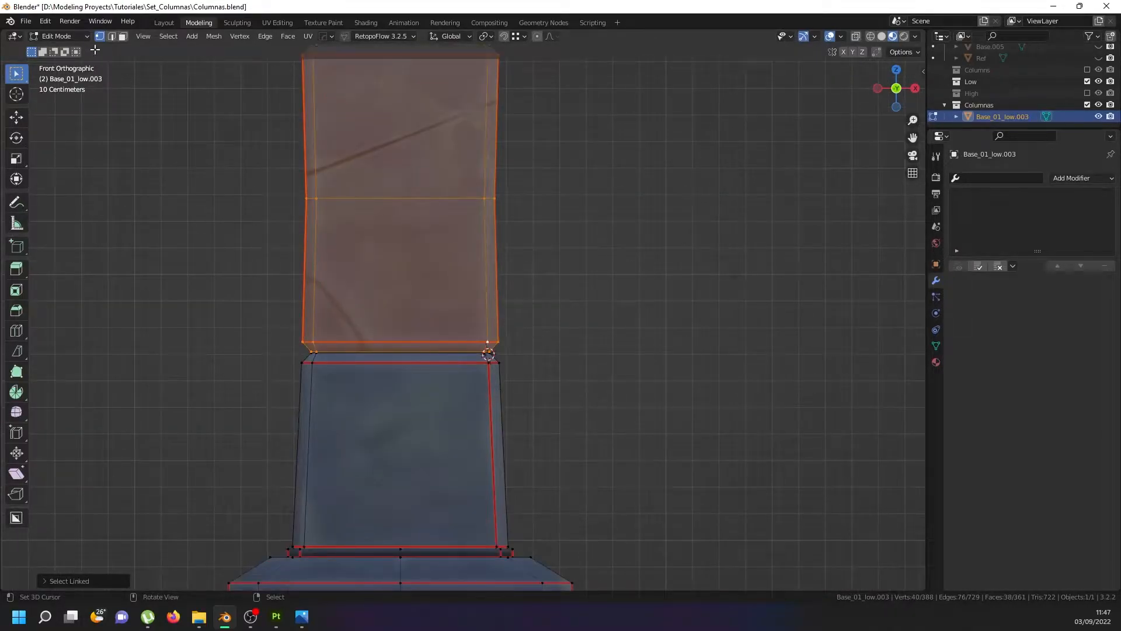
left_click(17, 117)
left_click(325, 329)
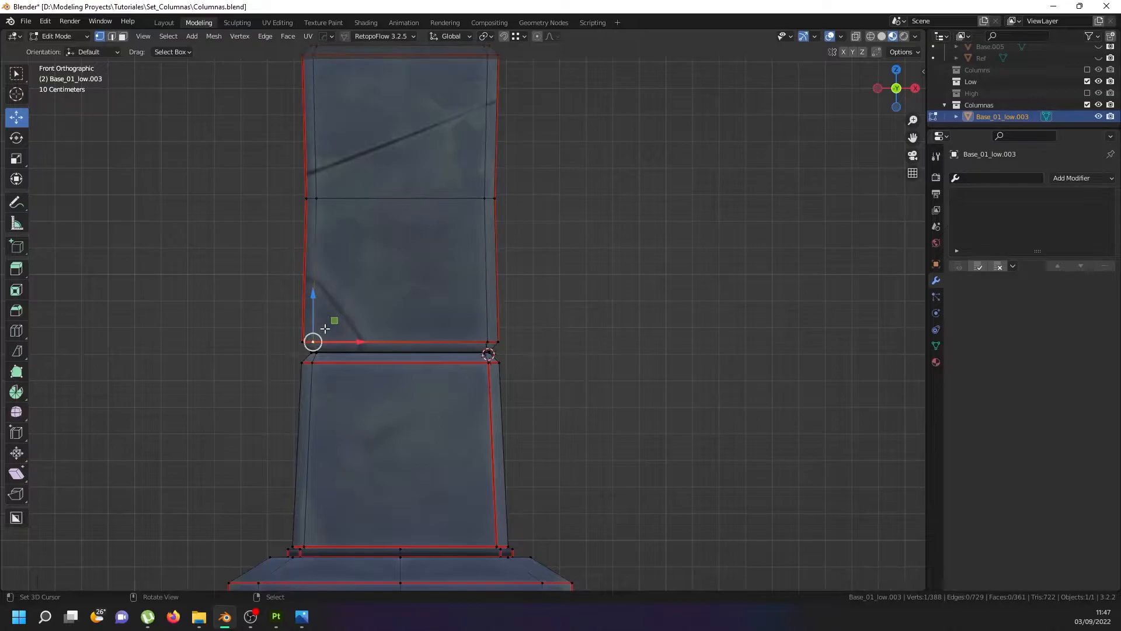
key("ctrl+l")
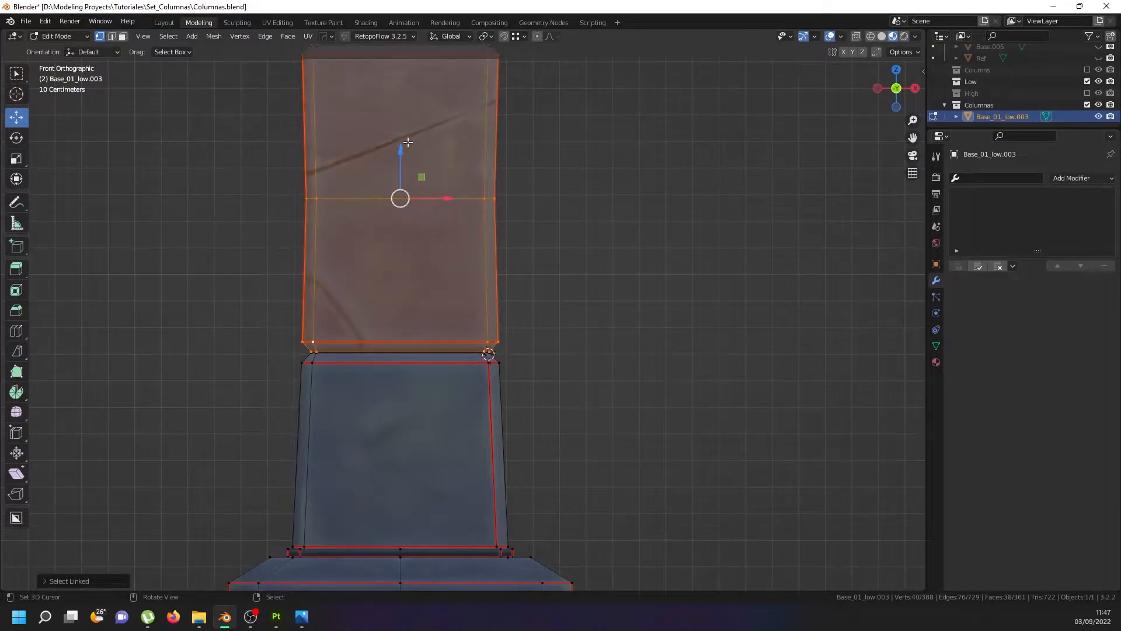
left_click_drag(407, 143, 407, 147)
scroll(421, 200, "down", 4)
Exclude the Low collection from the view layer and try again to move the middle shaft block vertically.
key("Tab")
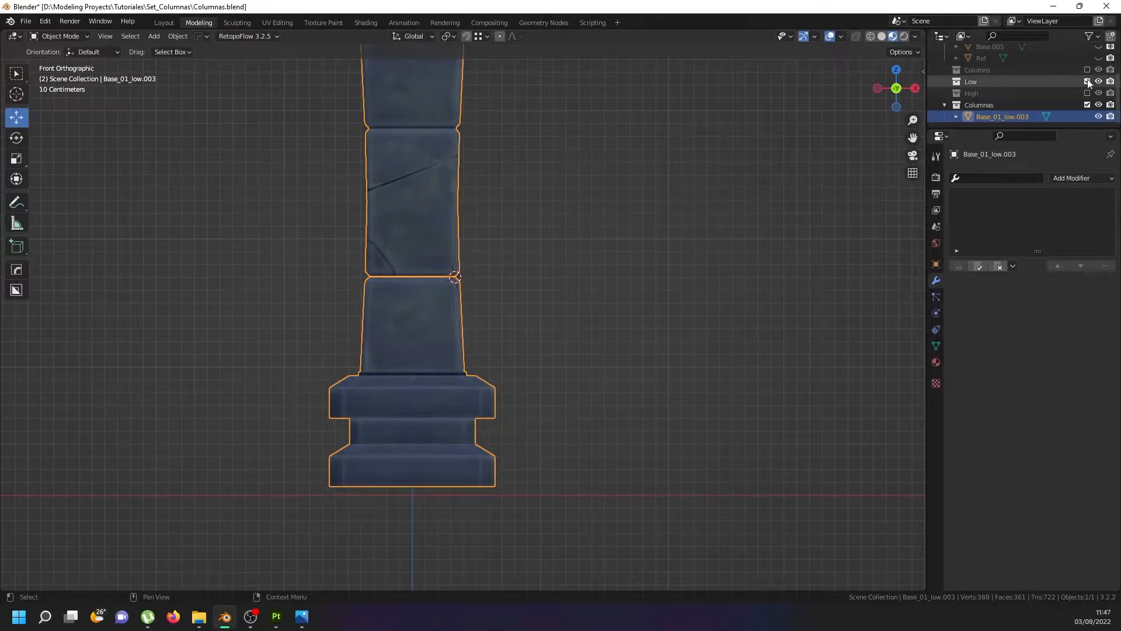
key("Tab")
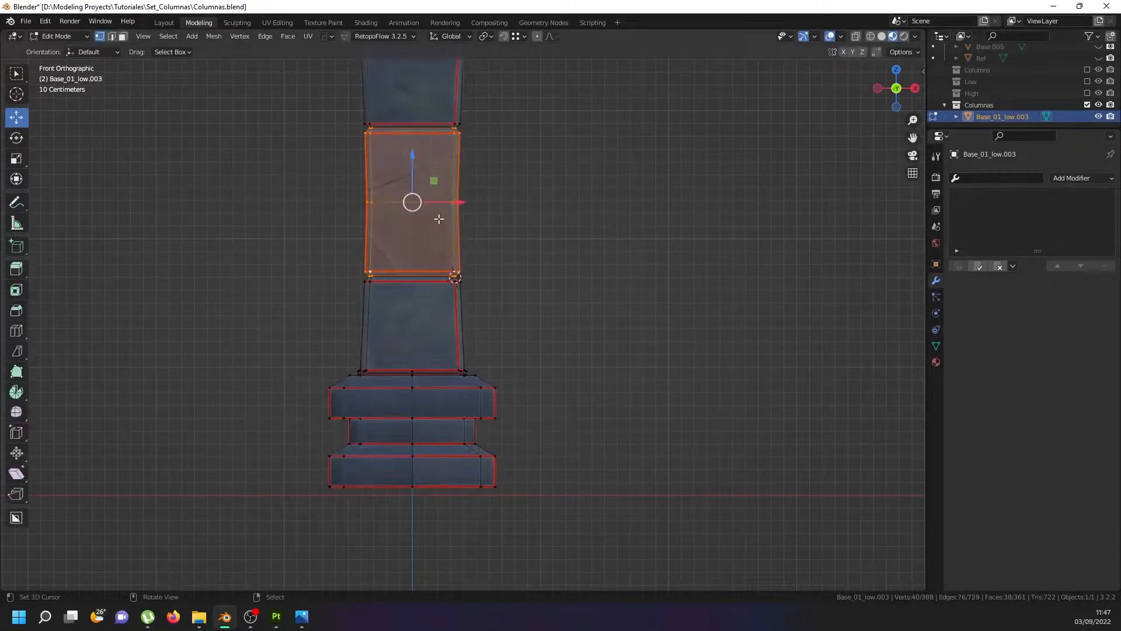
scroll(399, 261, "up", 4)
left_click_drag(429, 100, 383, 397)
key("Tab")
scroll(397, 379, "down", 4)
middle_click_drag(413, 362, 432, 314)
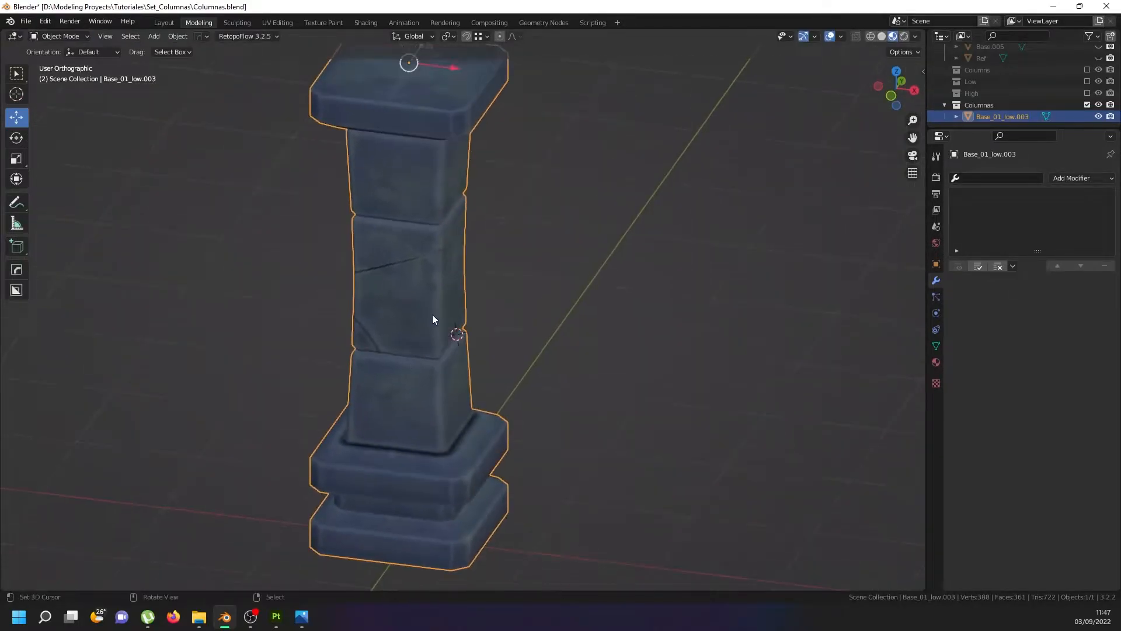
Undo the test moves of the middle block and the join of the column pieces.
key("Tab")
key("Tab")
key("Tab")
key("Tab")
key("Tab")
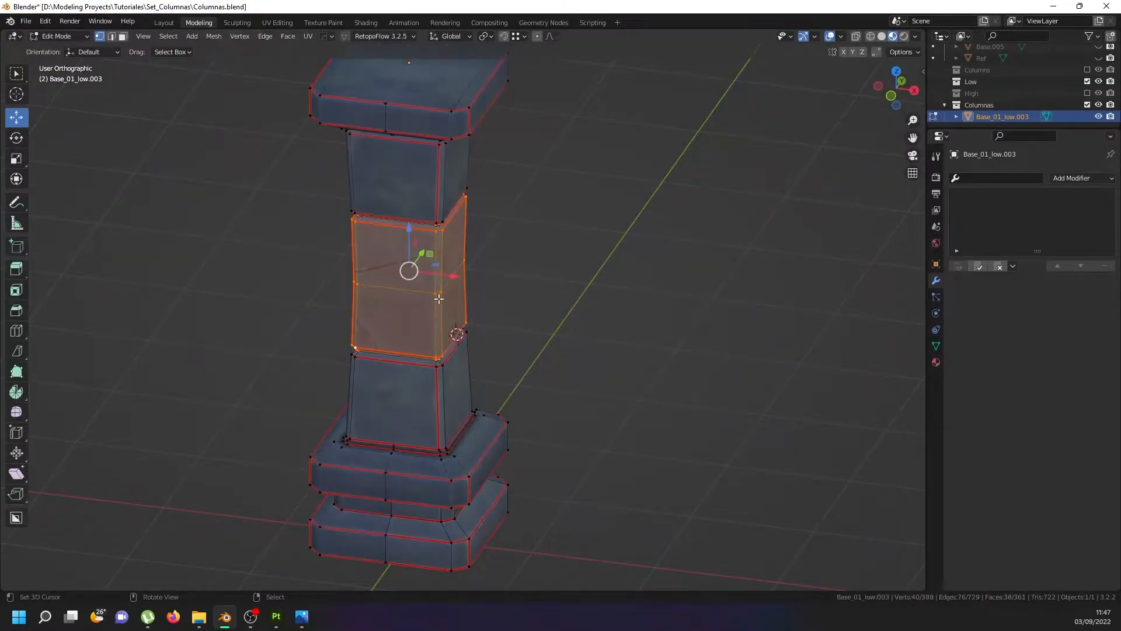
key("ctrl+z")
key("ctrl+z")
key("ctrl+z")
key("ctrl+z")
key("ctrl+z")
key("ctrl+z")
key("ctrl+z")
key("ctrl+z")
key("ctrl+z")
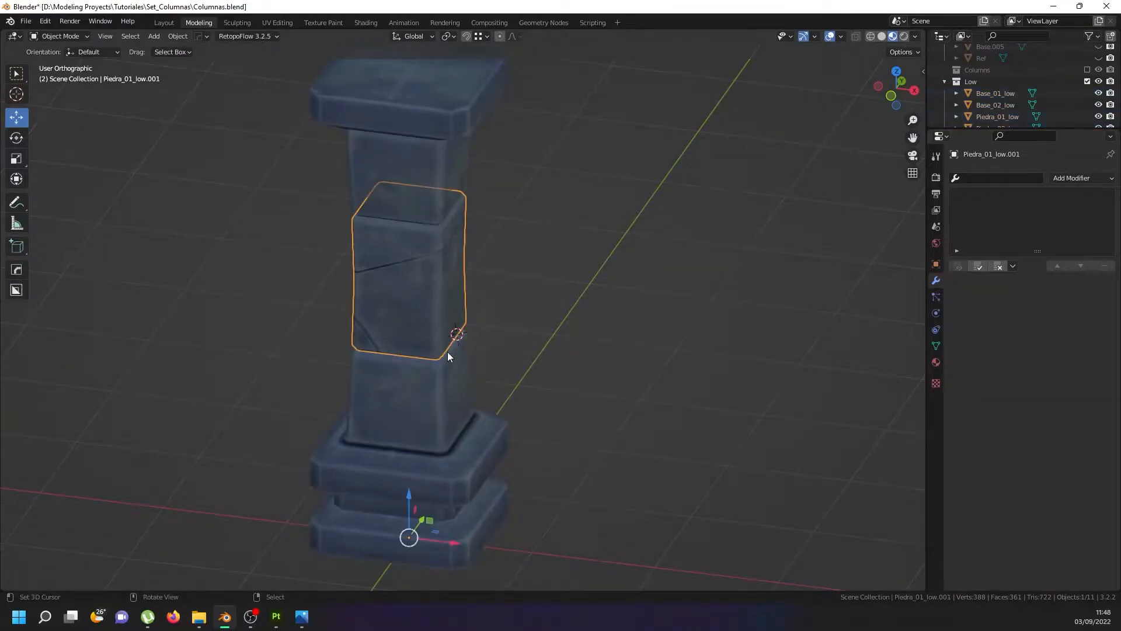
Exclude the Collection and Low collections from the view layer, leaving only Columnas enabled.
scroll(1065, 87, "up", 3)
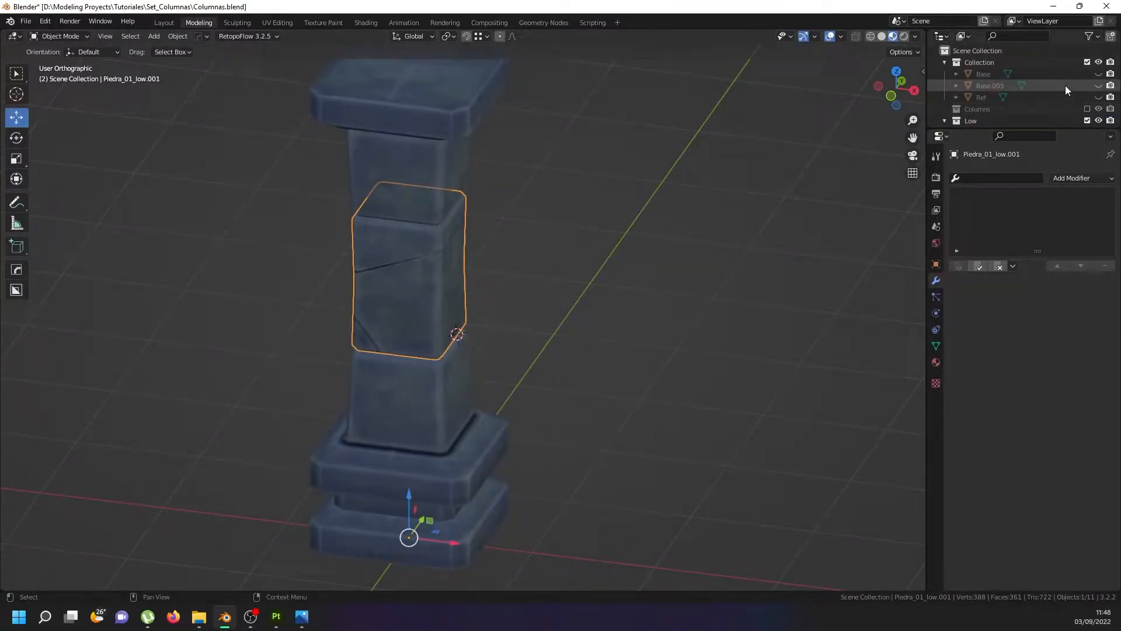
left_click(1086, 62)
key("ctrl+z")
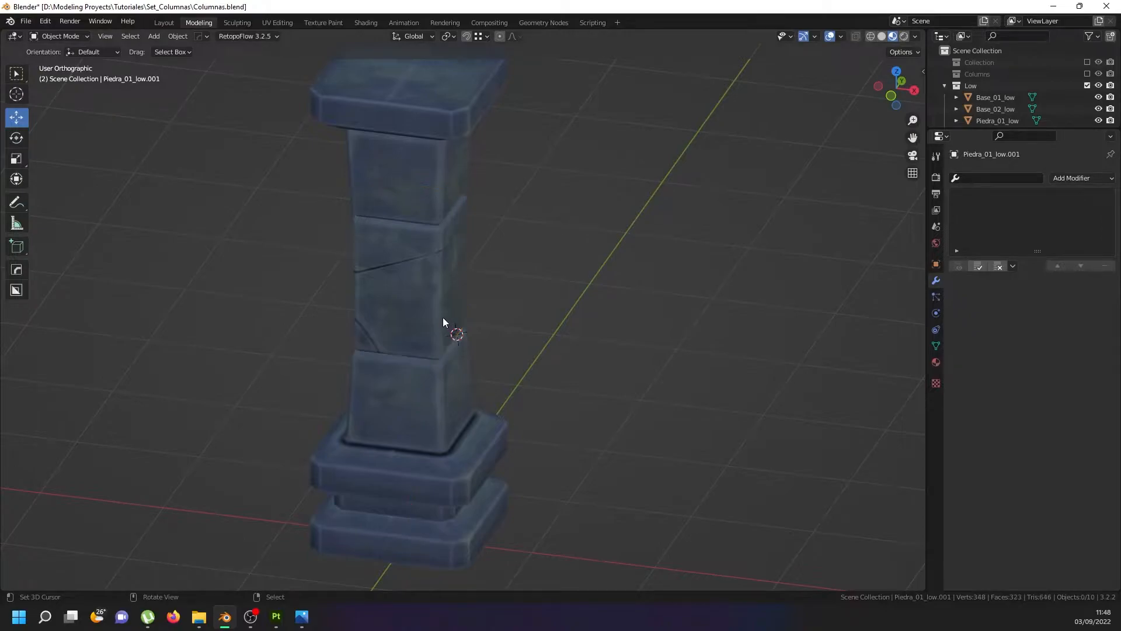
key("ctrl+shift+z")
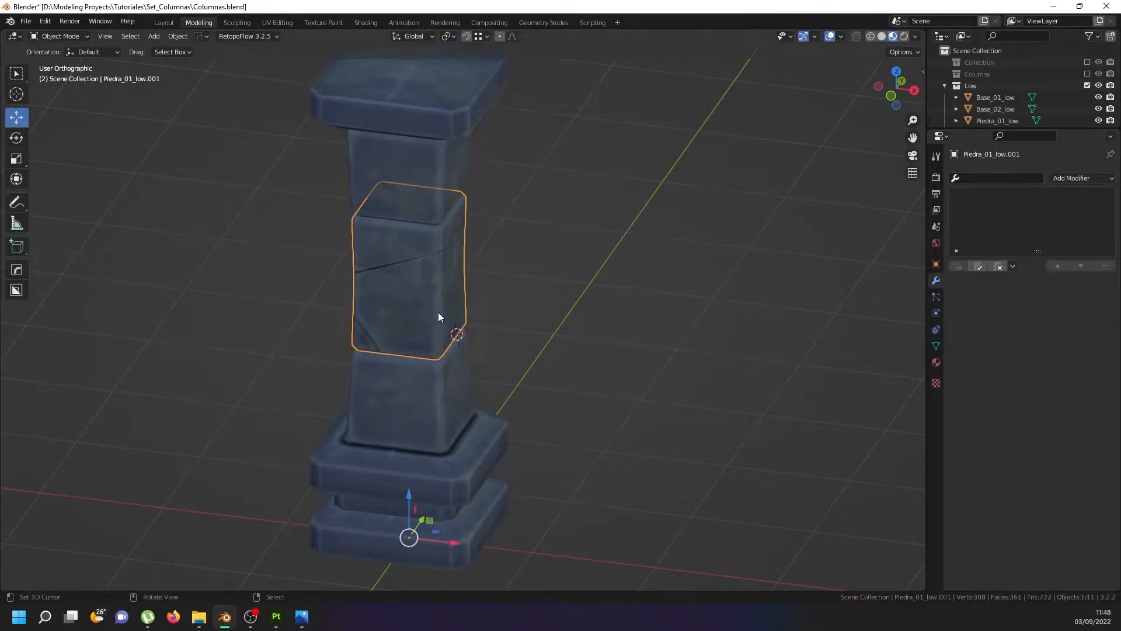
scroll(938, 122, "down", 3)
scroll(1021, 100, "up", 3)
left_click(1086, 86)
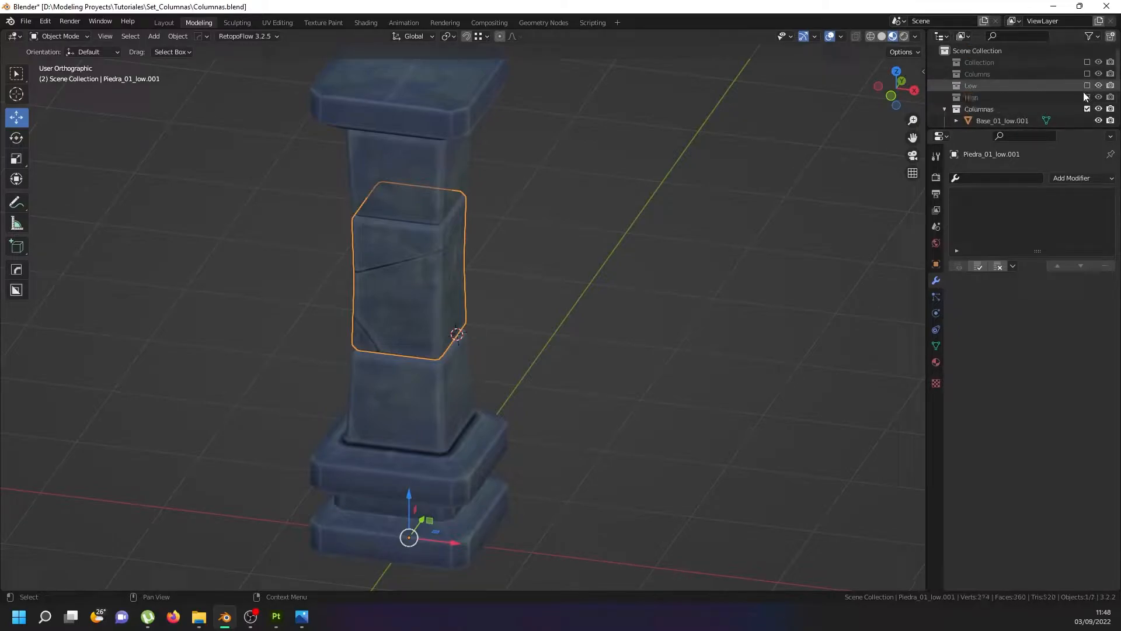
left_click(1086, 97)
key("g")
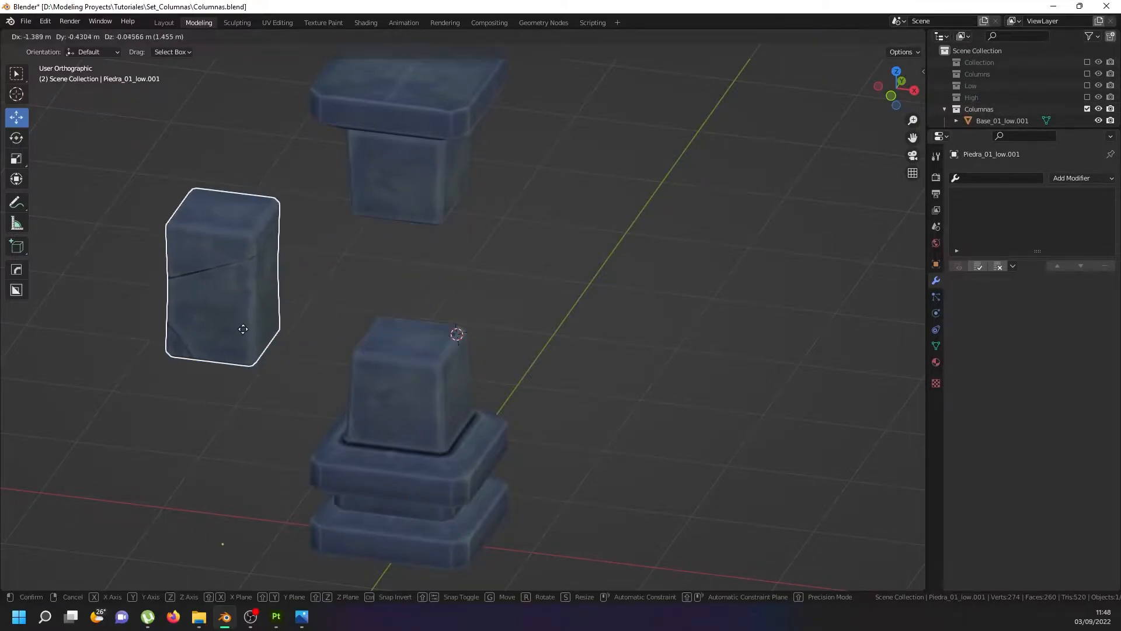
right_click(245, 328)
Join all pieces of the column in the Columnas collection into a single object.
scroll(993, 122, "down", 3)
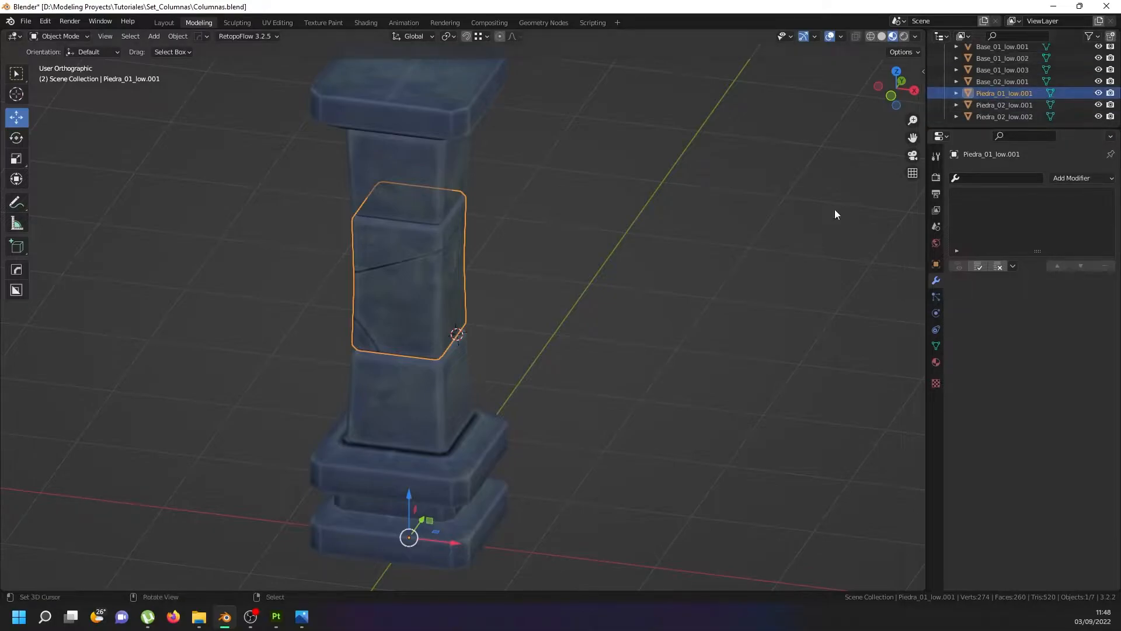
left_click(455, 521)
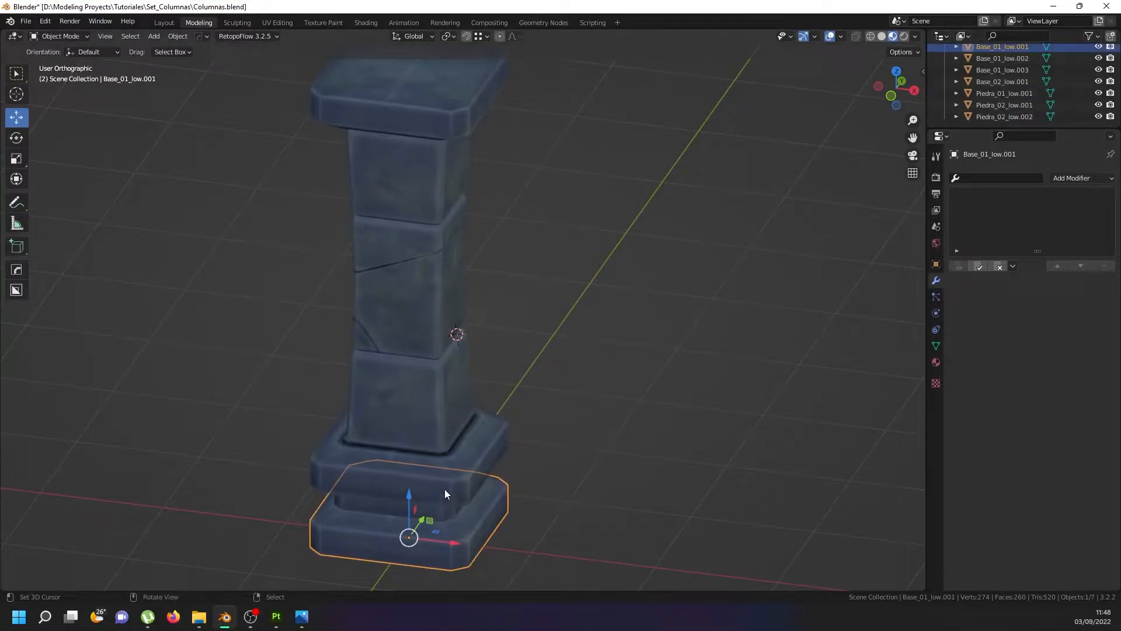
left_click(444, 490)
scroll(444, 487, "down", 3)
key("a")
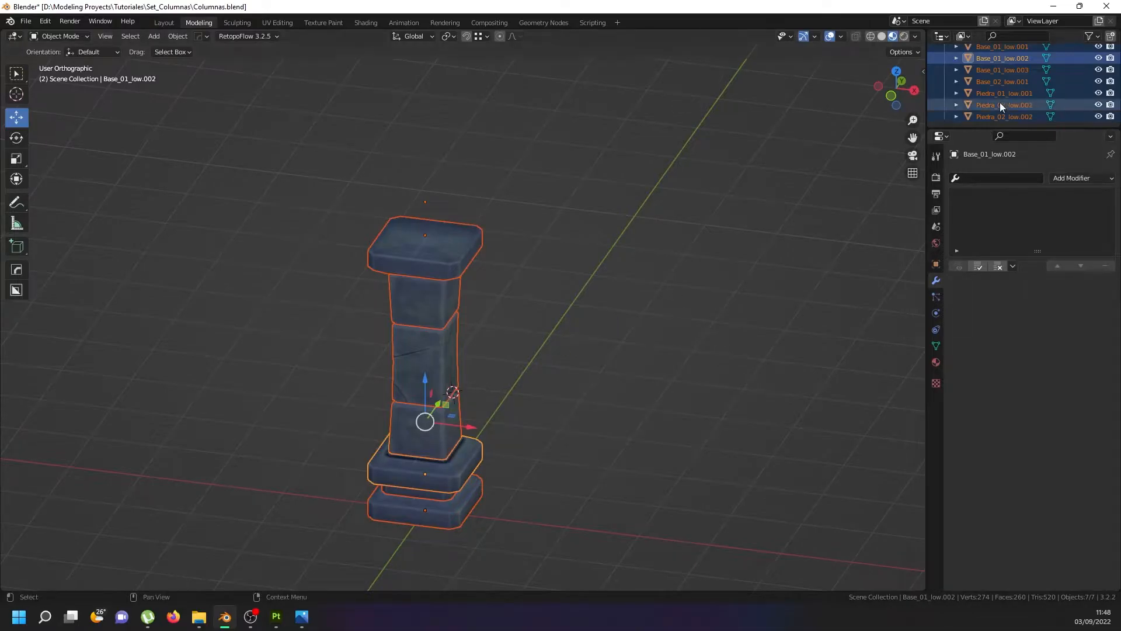
key("ctrl+j")
Select the linked geometry of the joined column's middle block and try to move it upward.
key("Tab")
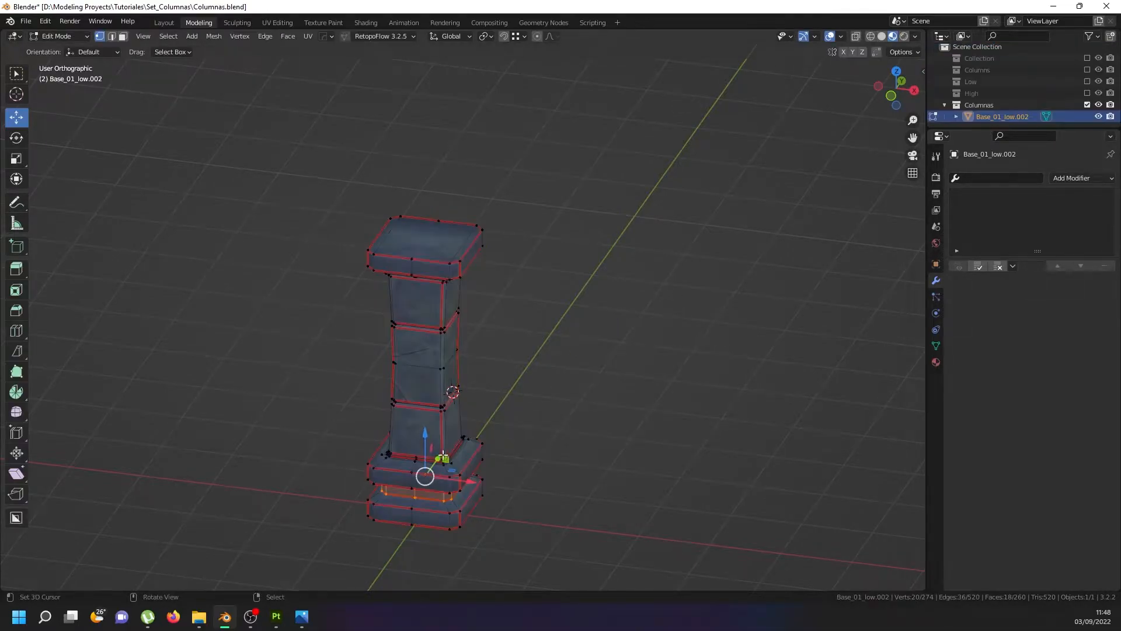
left_click(441, 401)
key("KP_1")
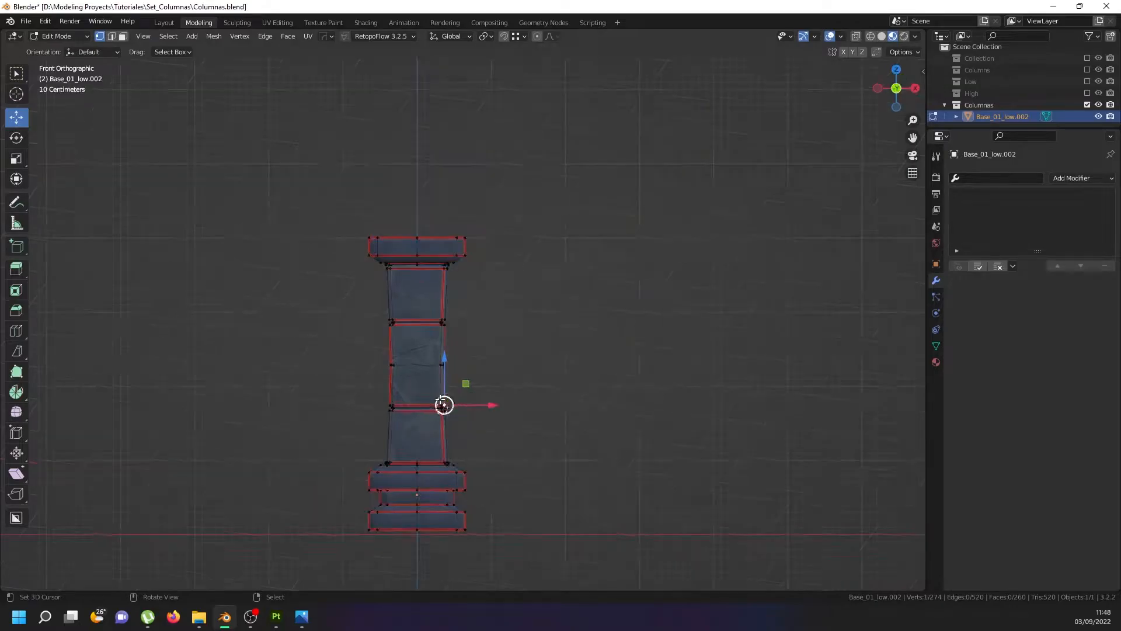
scroll(440, 399, "up", 5)
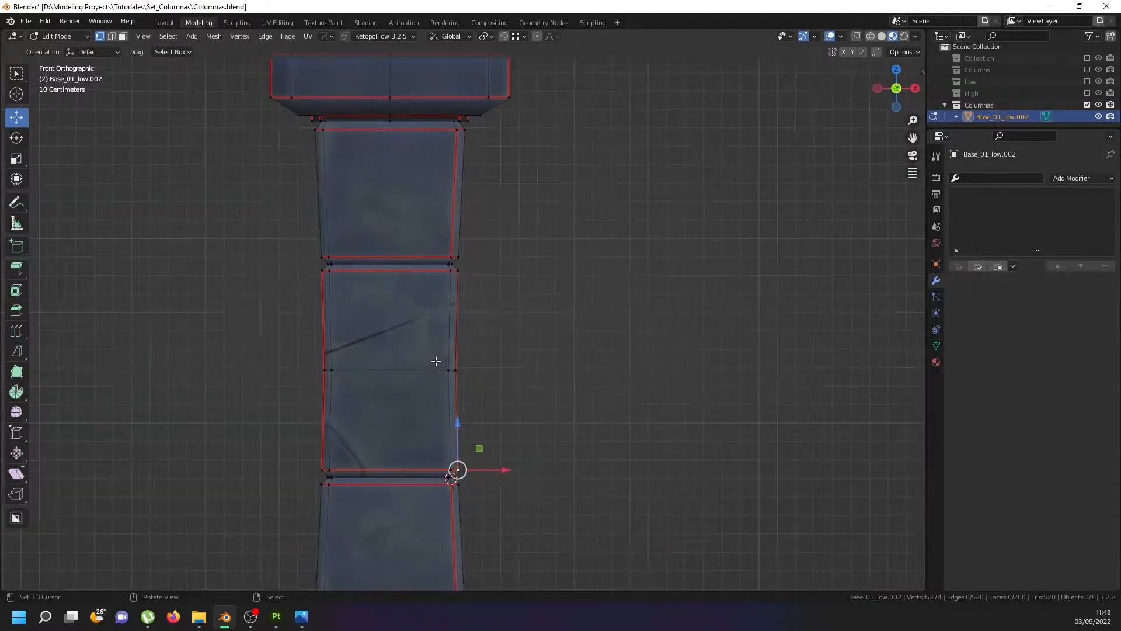
key("ctrl+l")
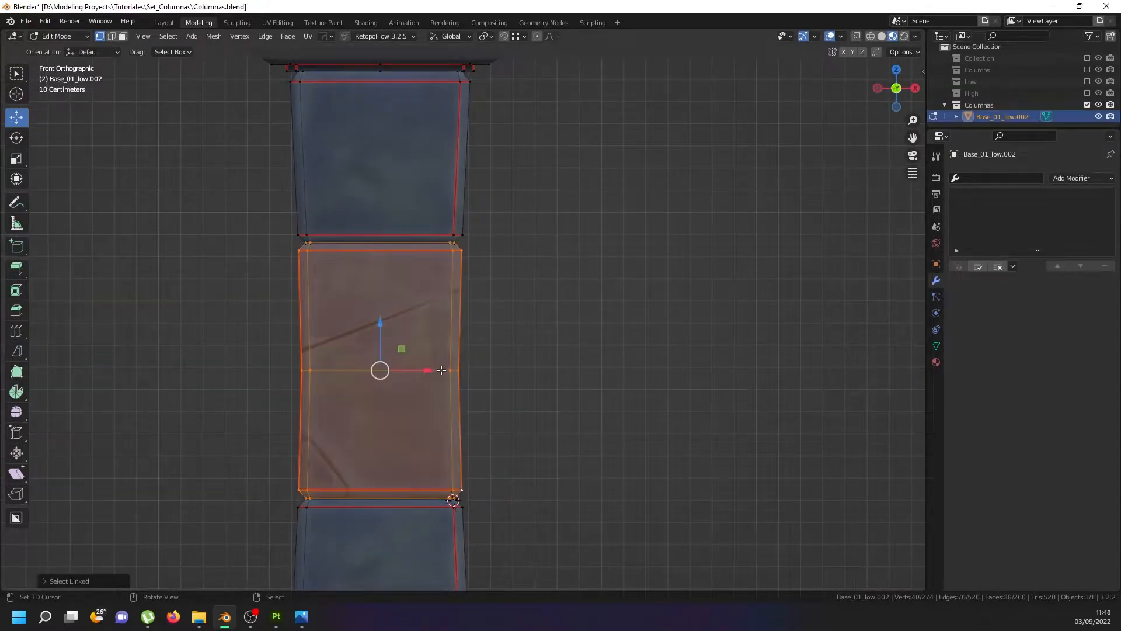
left_click_drag(385, 328, 387, 312)
right_click(387, 311)
key("Tab")
Rename the joined column object as Colum_01.
scroll(408, 350, "down", 8)
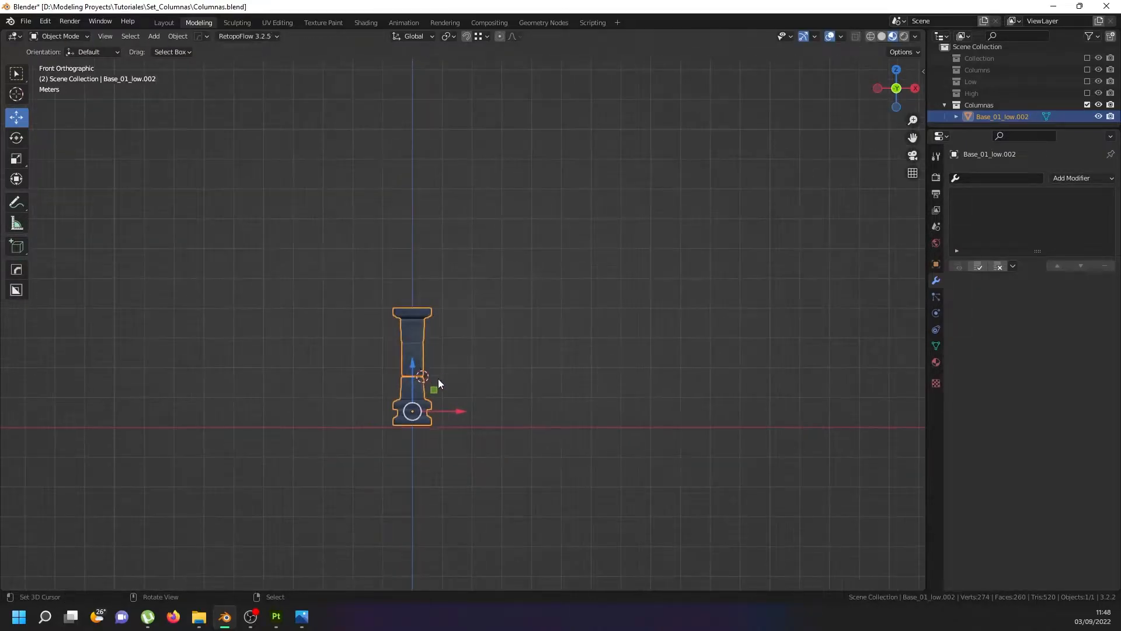
middle_click_drag(438, 371, 418, 440)
scroll(419, 385, "up", 7)
middle_click_drag(418, 375, 417, 334)
scroll(417, 335, "down", 4)
key("KP_1")
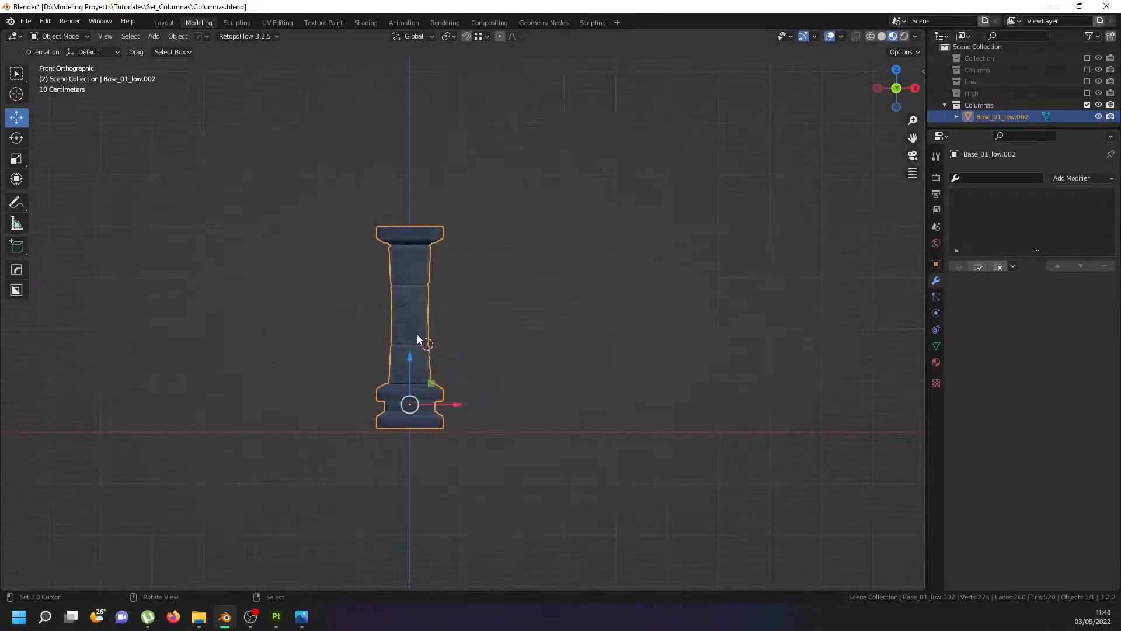
double_click(999, 118)
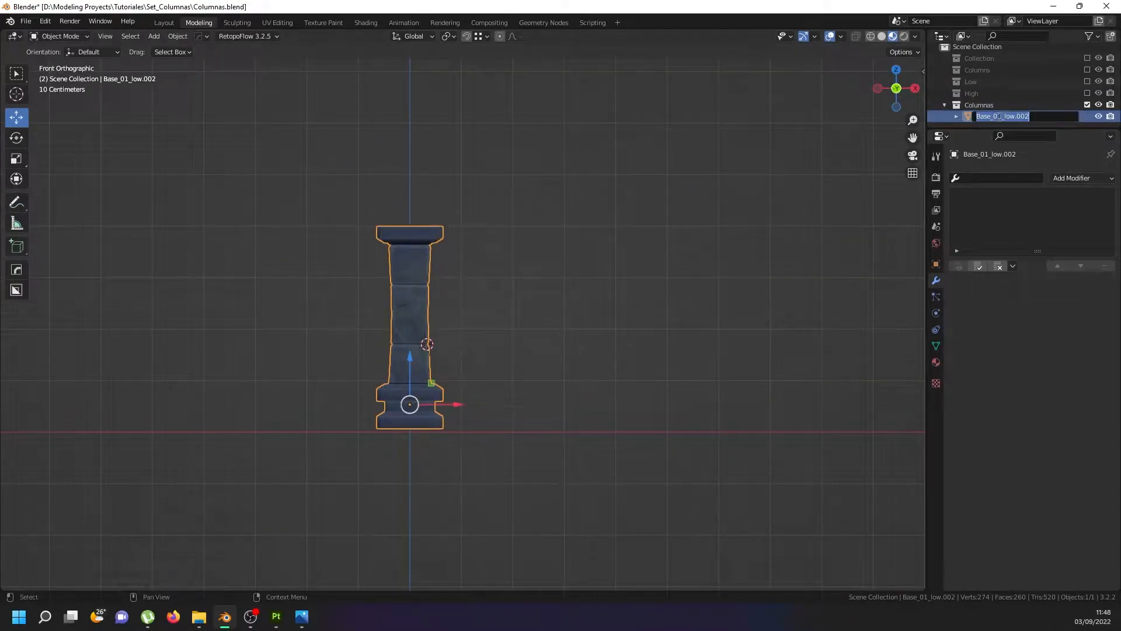
type("Colum_01")
key("Return")
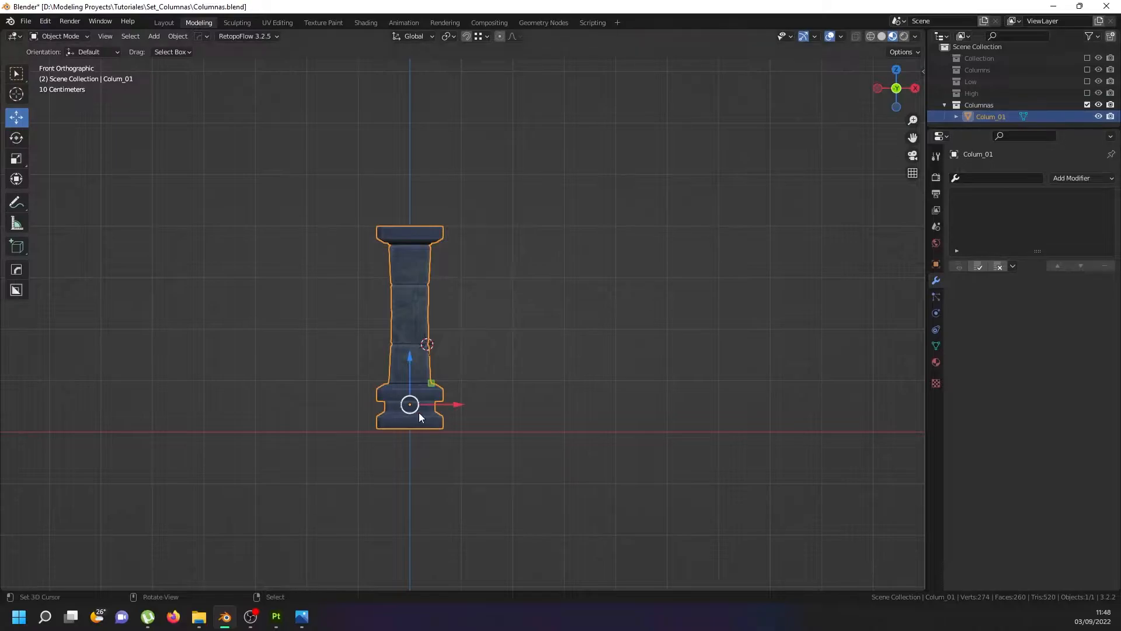
Duplicate Colum_01 in place and hide the original column.
key("shift+d")
key("Escape")
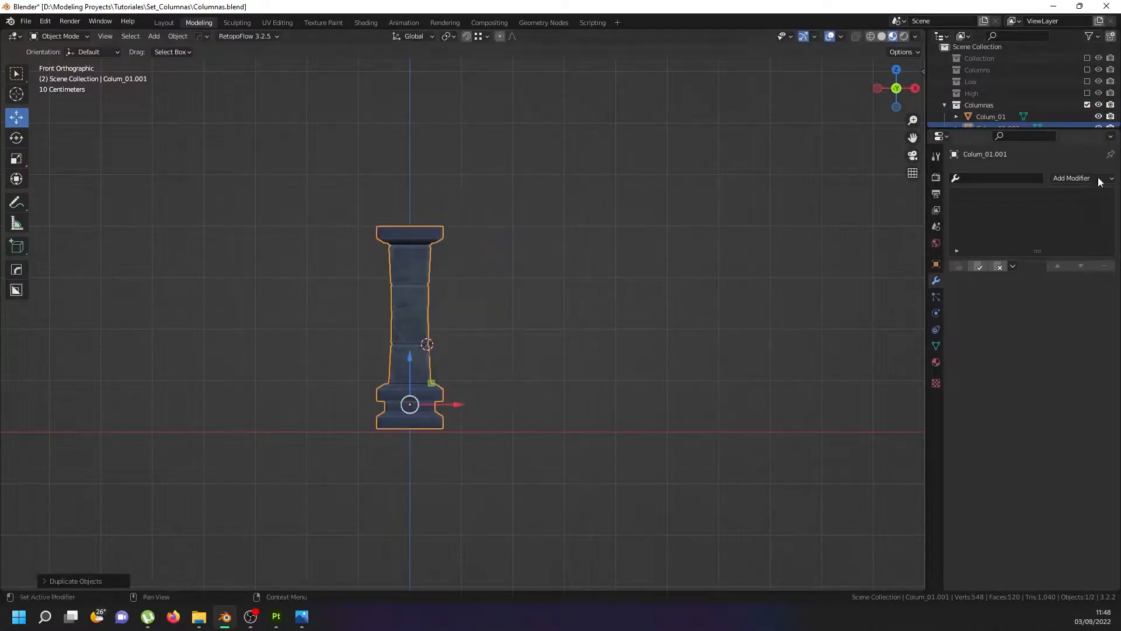
left_click(1098, 116)
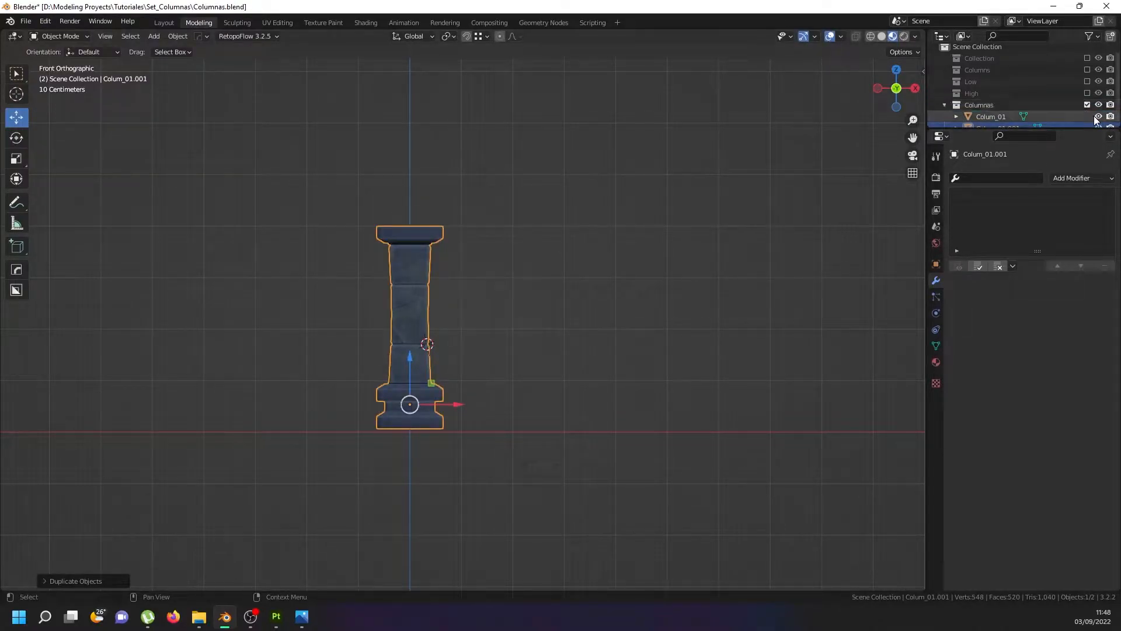
Flip the lower shaft block of the duplicated column vertically by scaling its linked geometry -1 along Z.
scroll(454, 359, "up", 4)
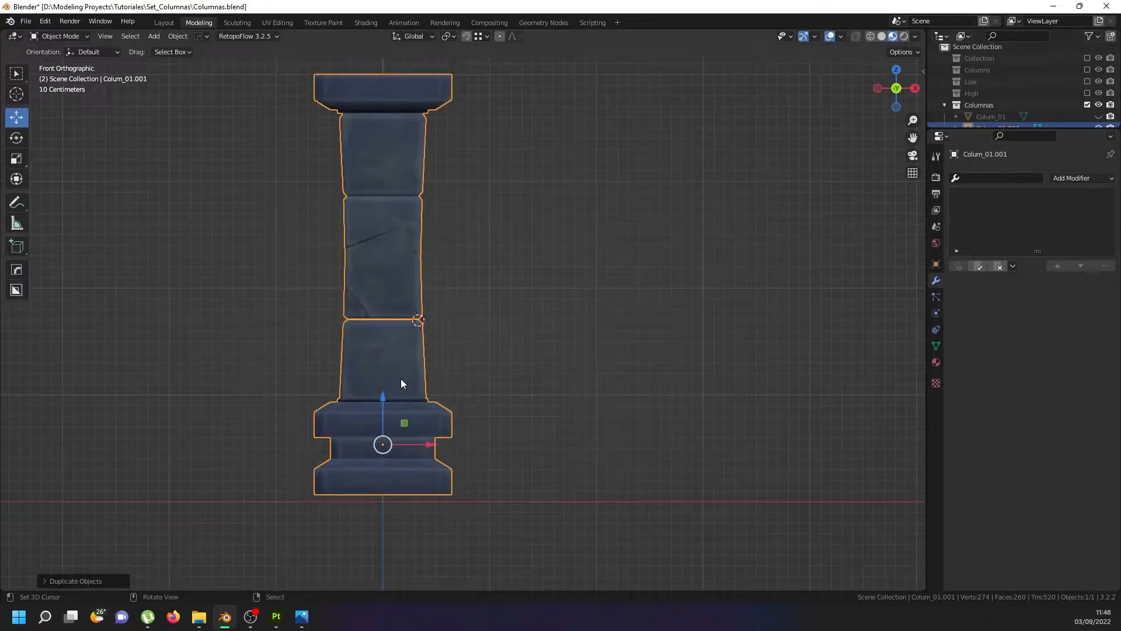
key("Tab")
left_click(415, 382)
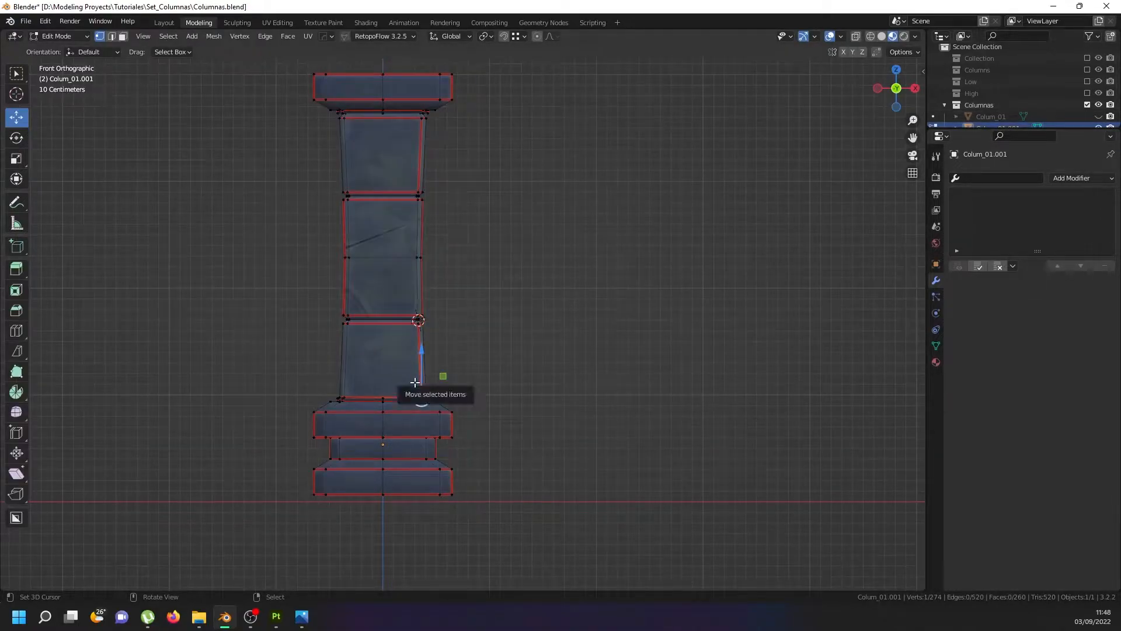
key("ctrl+l")
type("sz")
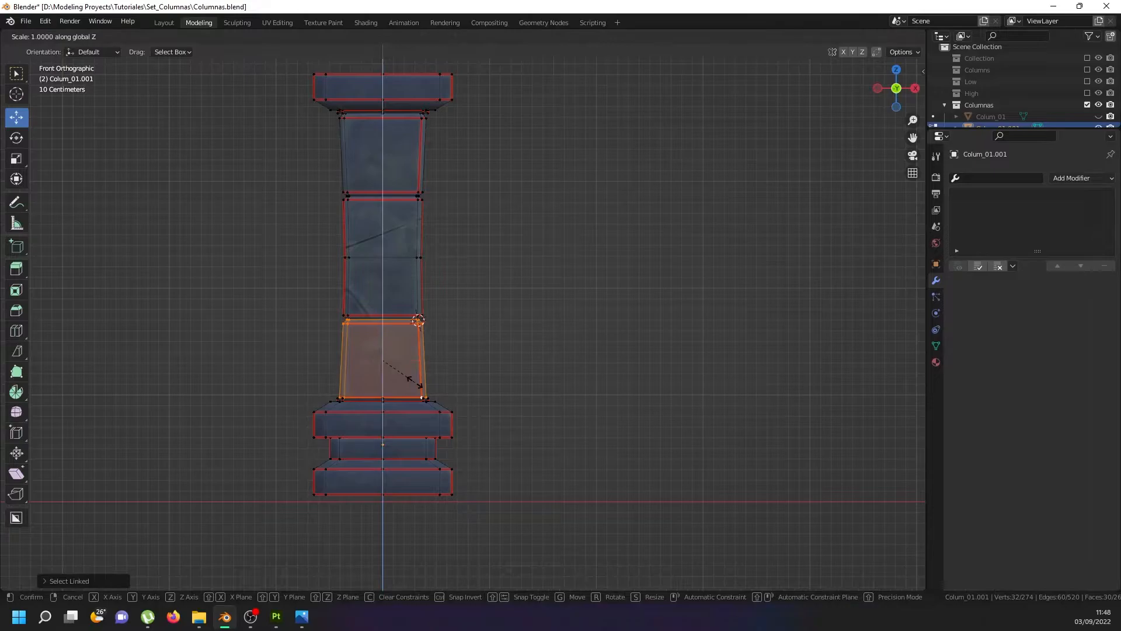
type("-1")
key("Return")
key("Tab")
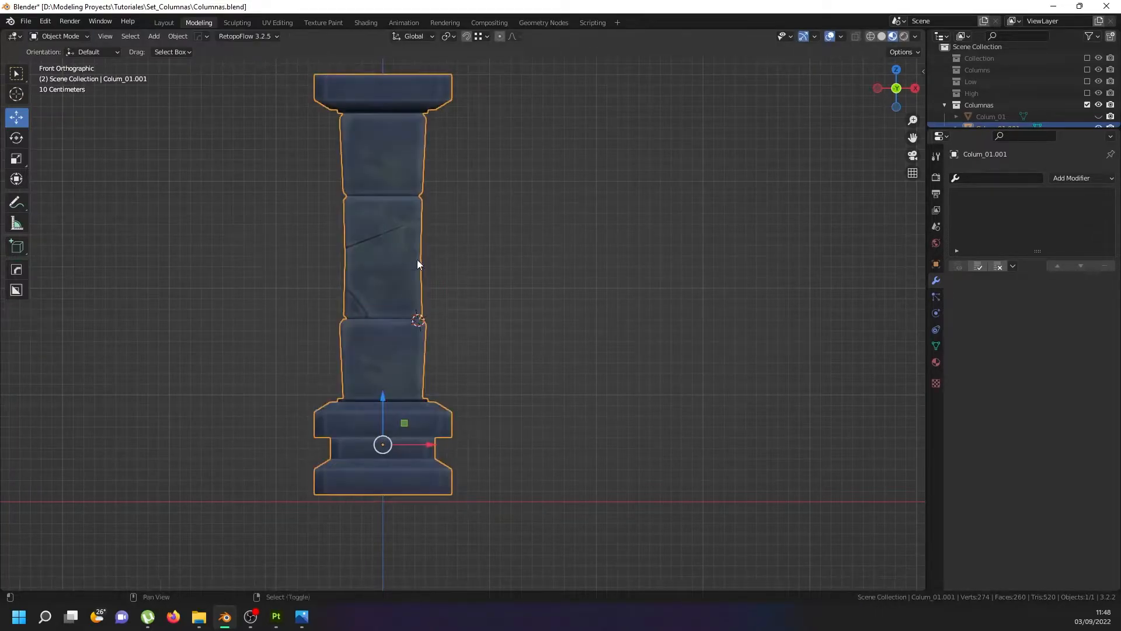
Flip the upper shaft block of the duplicated column along the X axis.
middle_click_drag(417, 259, 415, 313, "shift")
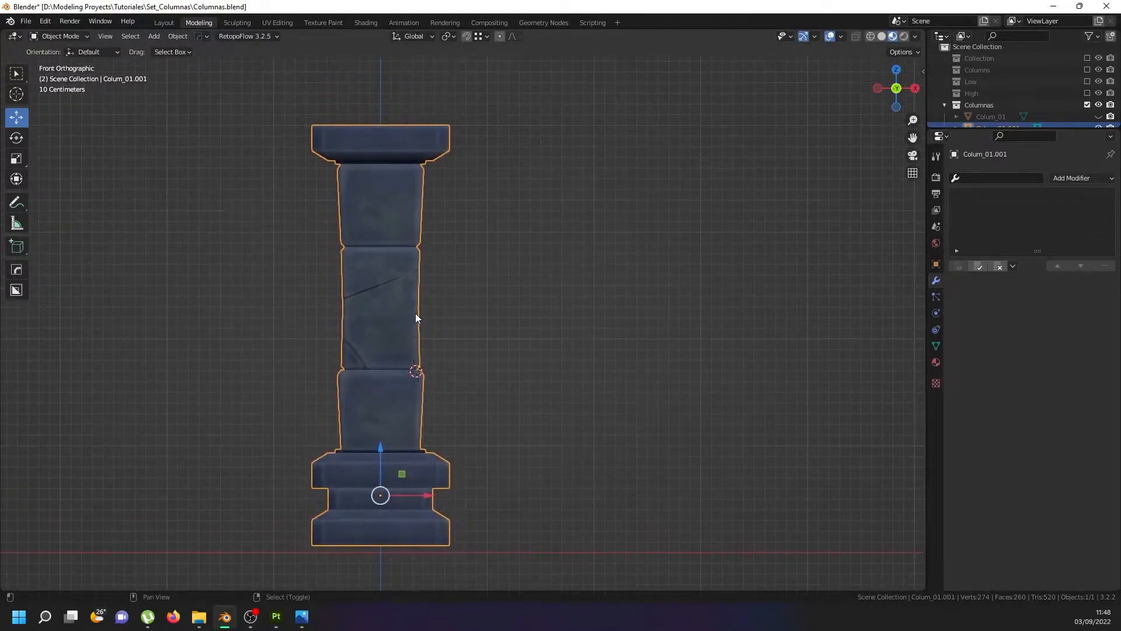
key("Tab")
key("1")
left_click(412, 226)
key("ctrl+l")
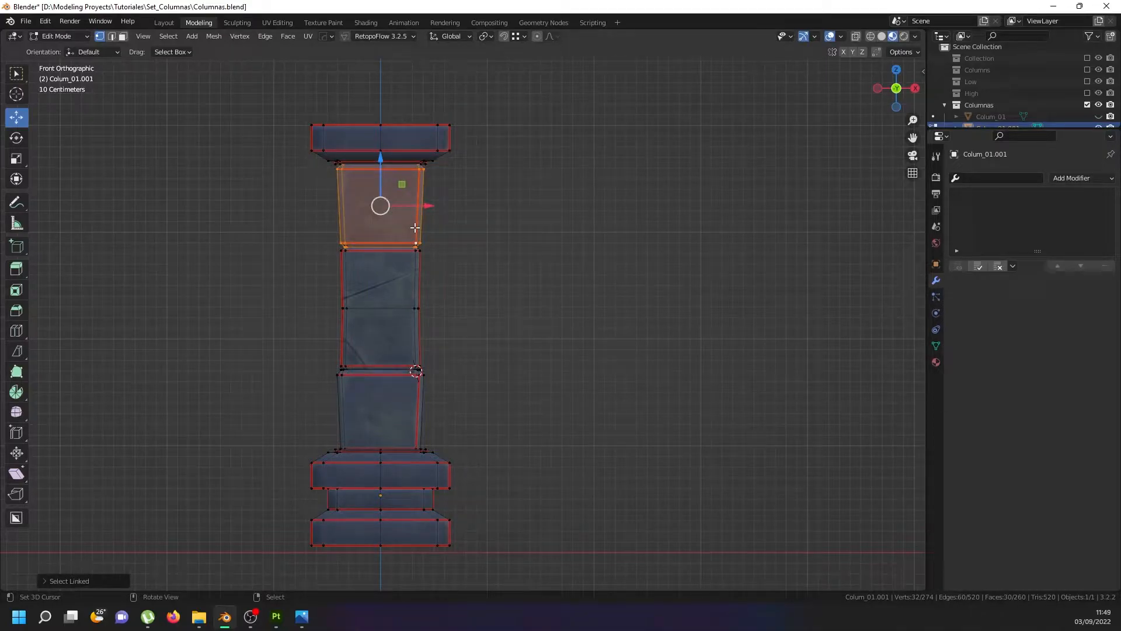
key("s")
key("x")
key("Return")
key("alt+a")
key("a")
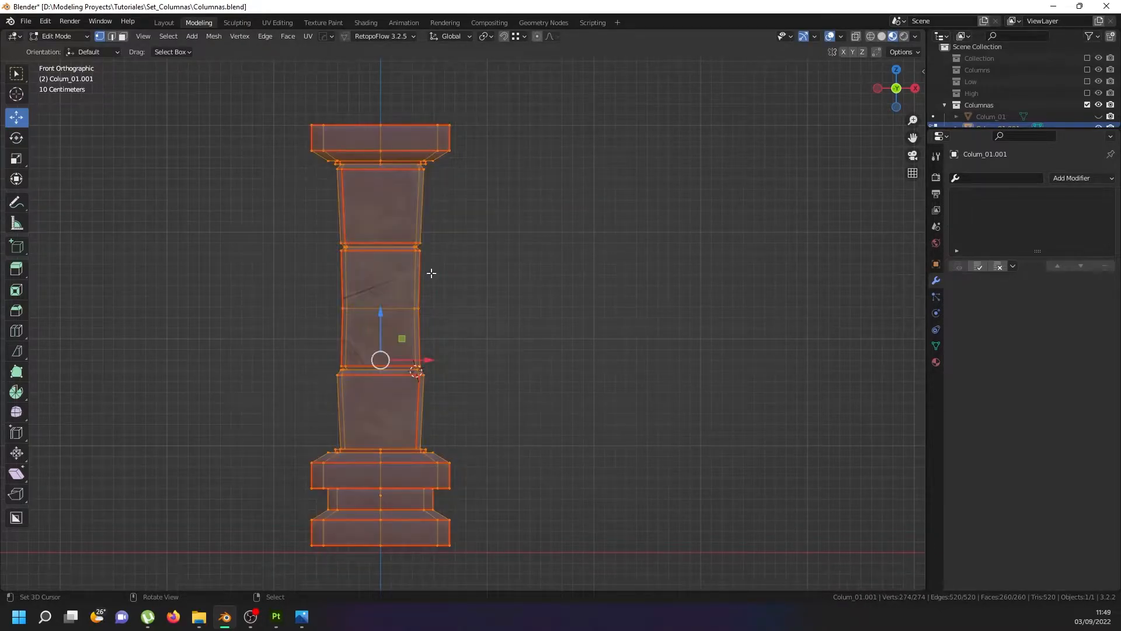
Flip the upper shaft block vertically along the Z axis and return to Object Mode.
scroll(413, 242, "up", 2)
left_click(414, 243)
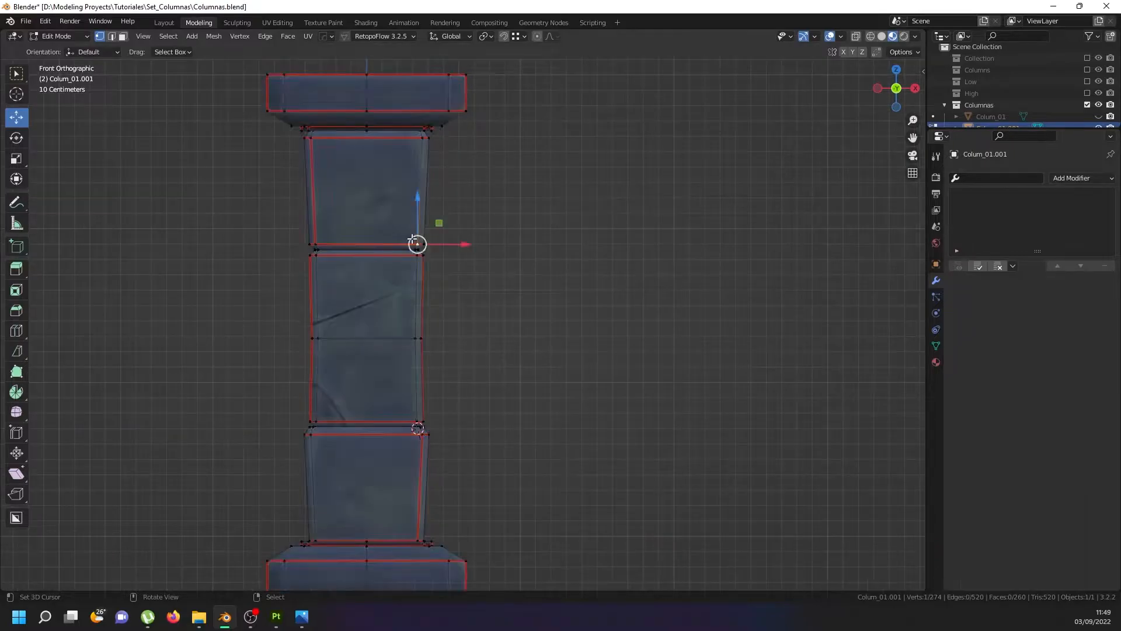
key("ctrl+l")
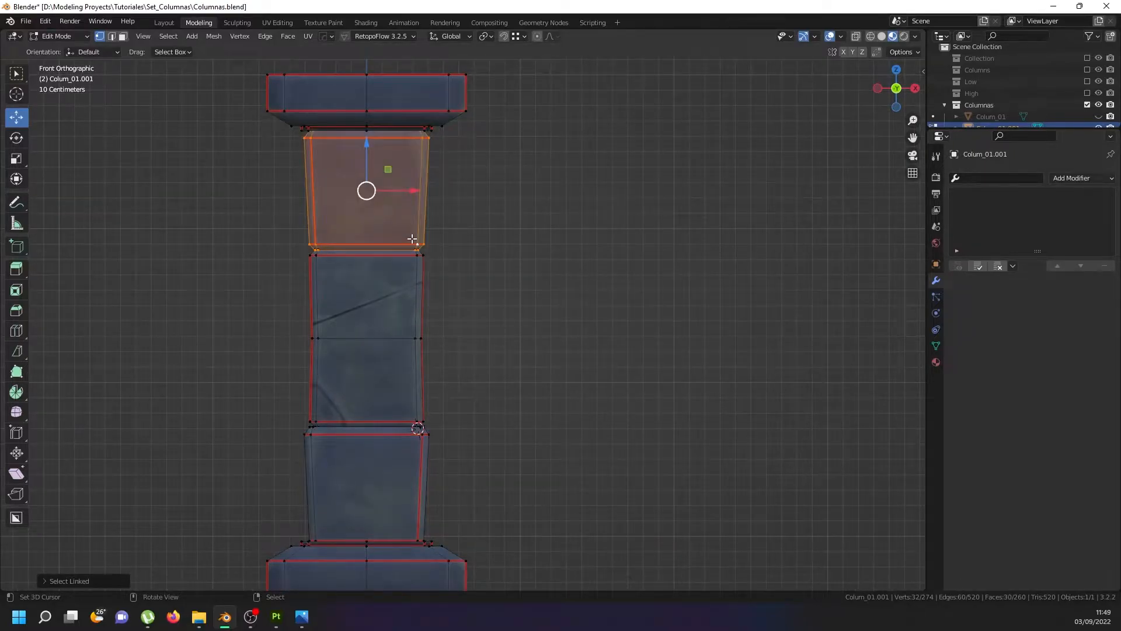
key("s")
key("z")
left_click(411, 238)
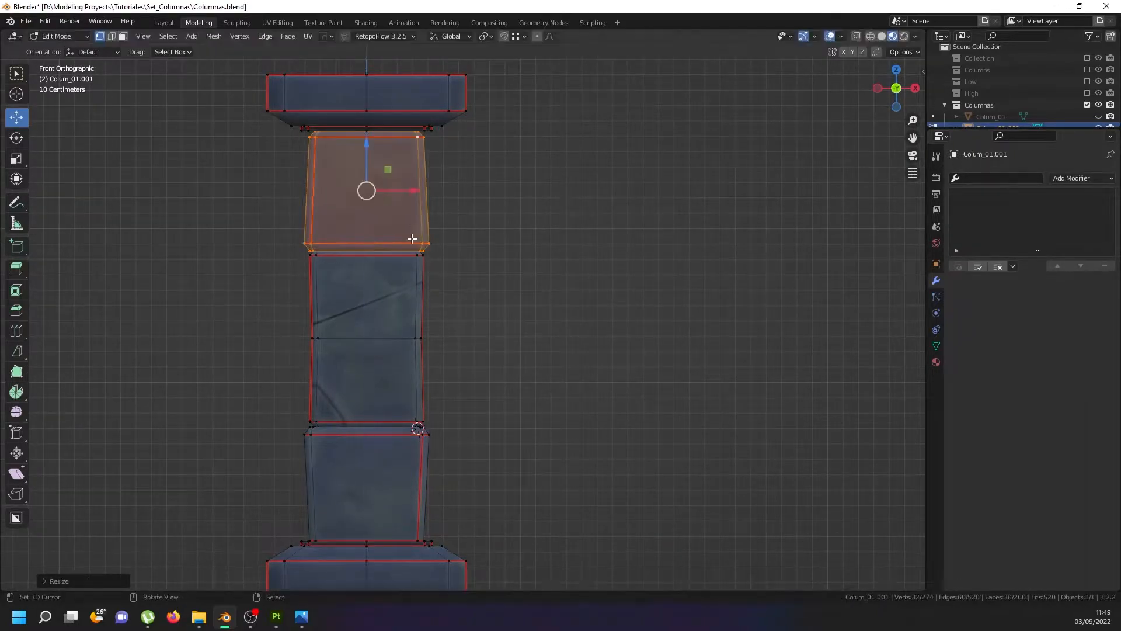
key("Tab")
Move the duplicated column along X to stand beside the original position and unhide Colum_01.
scroll(429, 283, "down", 3)
middle_click_drag(429, 283, 396, 371)
scroll(396, 372, "up", 3)
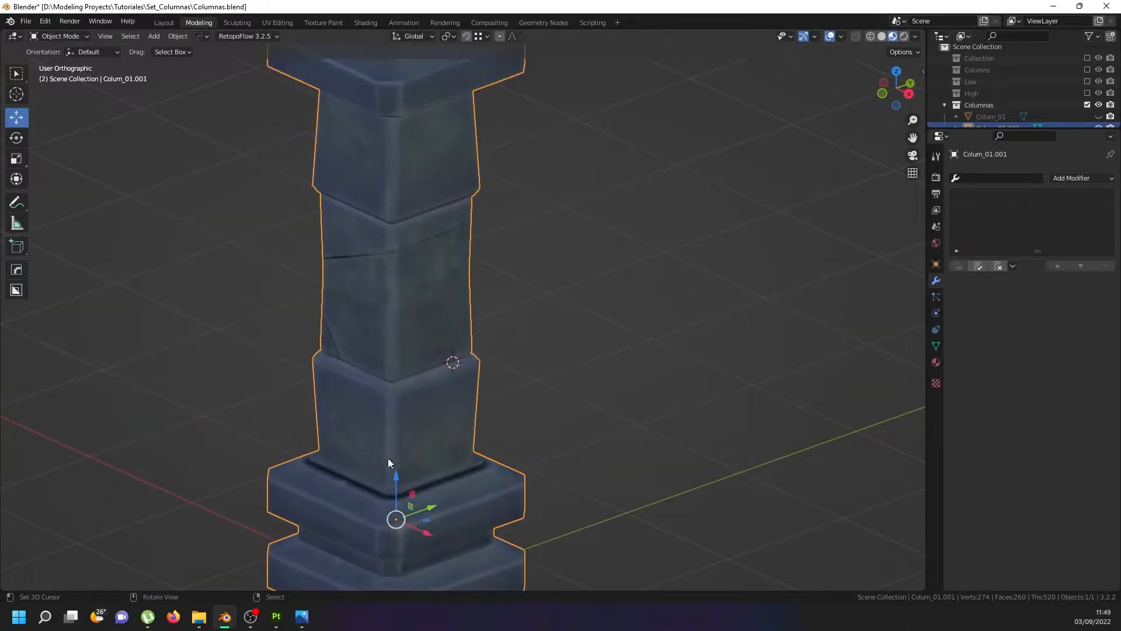
scroll(390, 437, "down", 3)
middle_click_drag(438, 418, 438, 452)
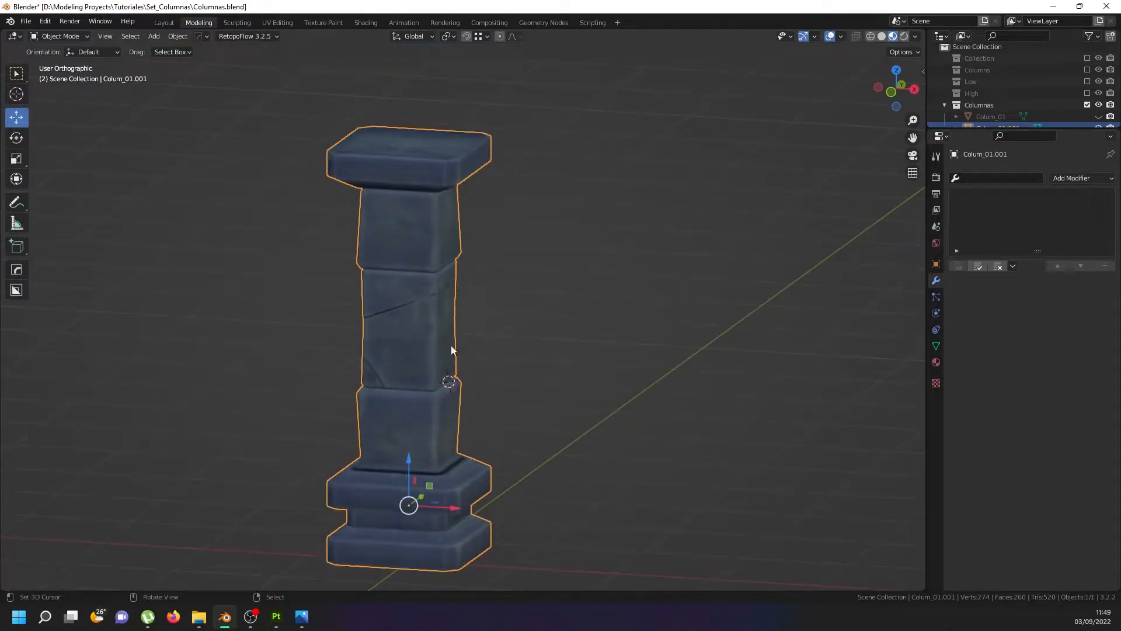
scroll(556, 419, "down", 2)
left_click_drag(490, 483, 649, 493)
scroll(1066, 93, "down", 1)
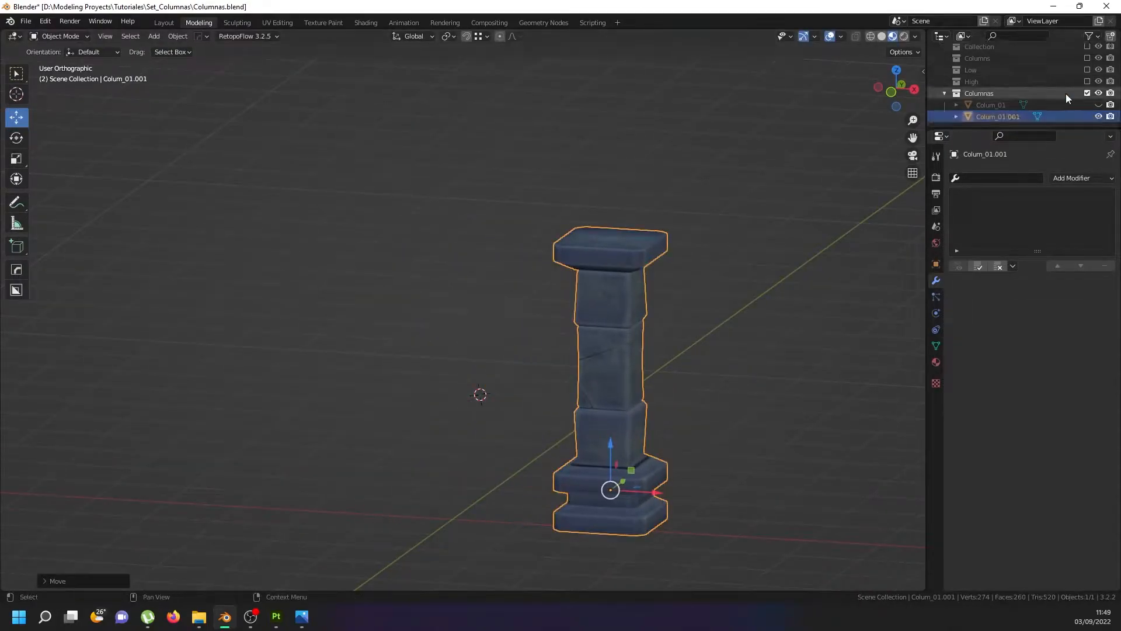
left_click(1098, 105)
middle_click_drag(562, 425, 562, 442)
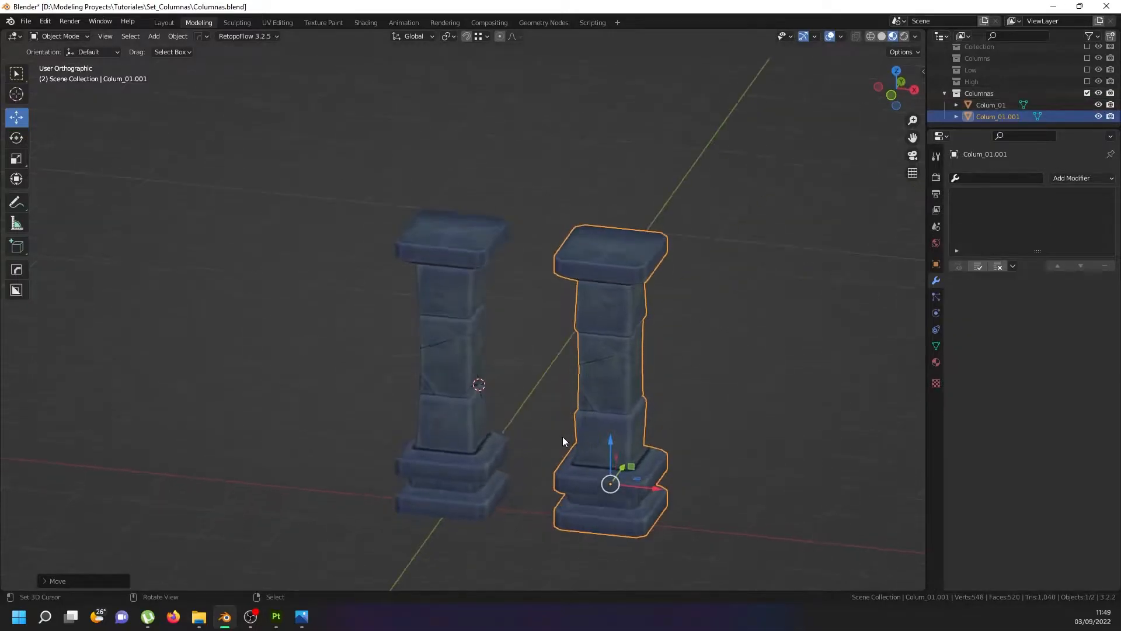
left_click(561, 436)
Flip the linked geometry of the duplicated column's middle shaft block vertically along the Z axis.
mouse_move(650, 422)
middle_mouse_down()
mouse_move(681, 406)
mouse_move(640, 407)
middle_mouse_up()
scroll(622, 392, "up", 3)
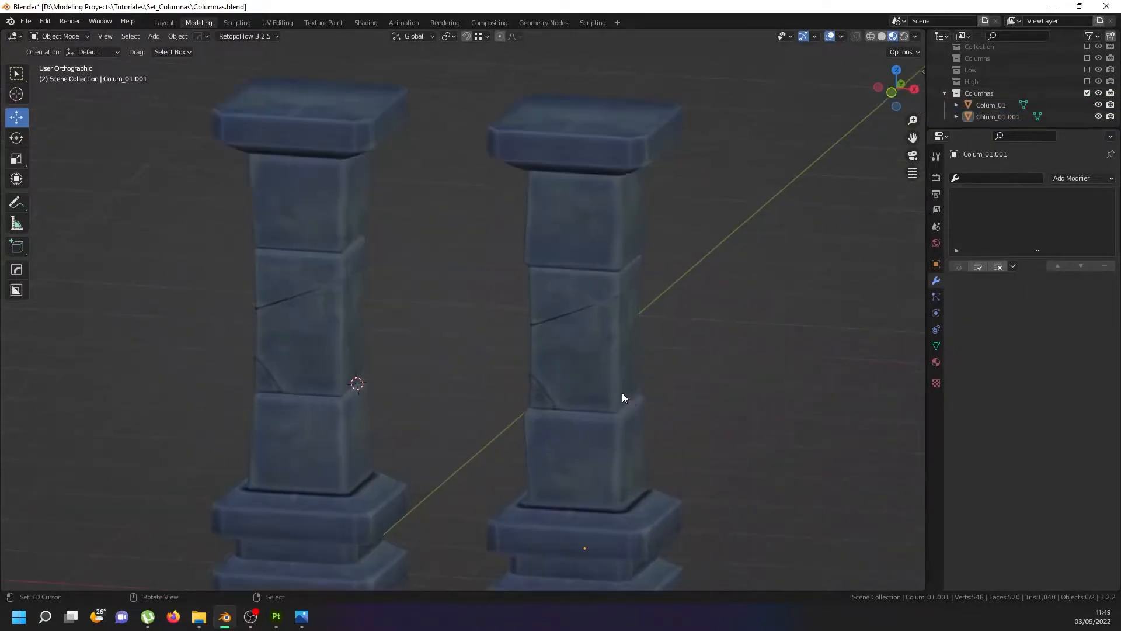
left_click(590, 348)
key("Tab")
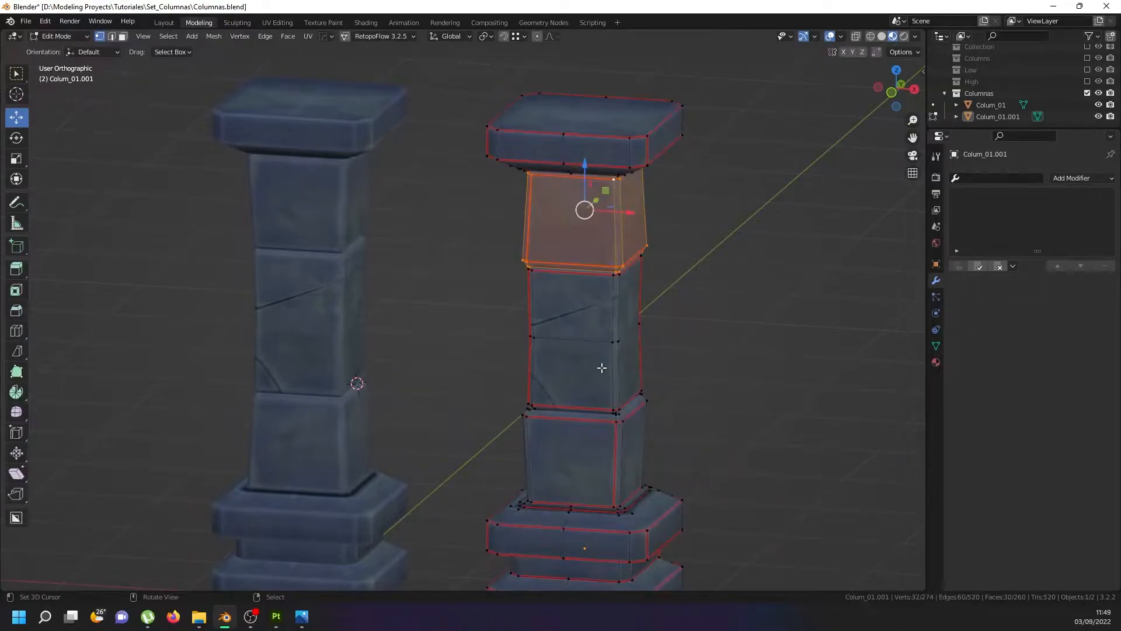
left_click(618, 372)
key("ctrl+l")
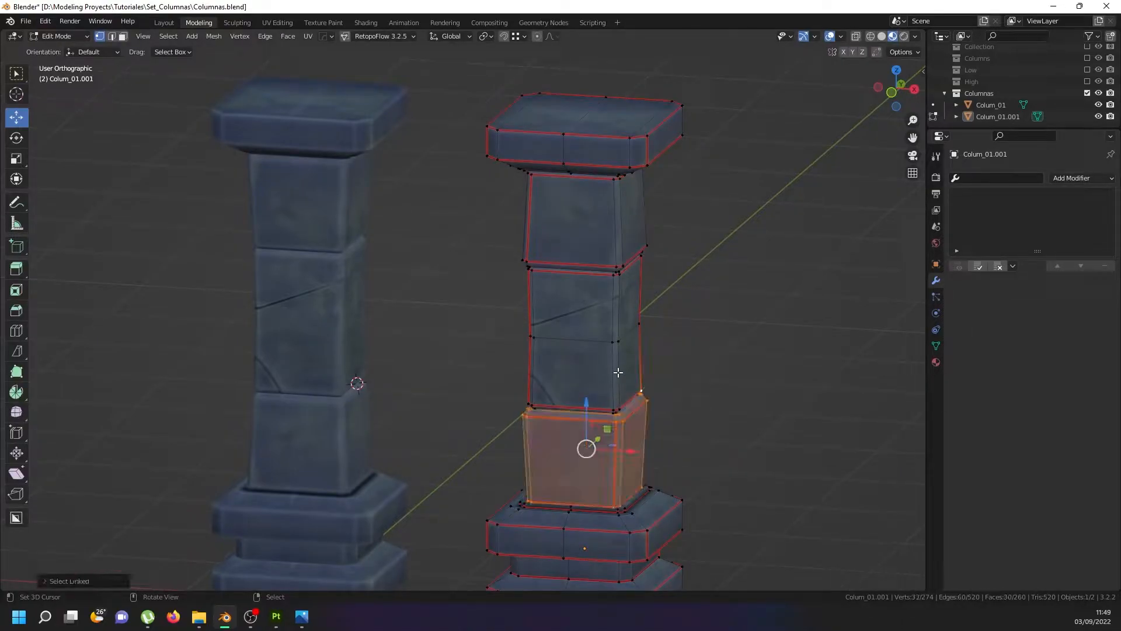
left_click(614, 340)
key("ctrl+l")
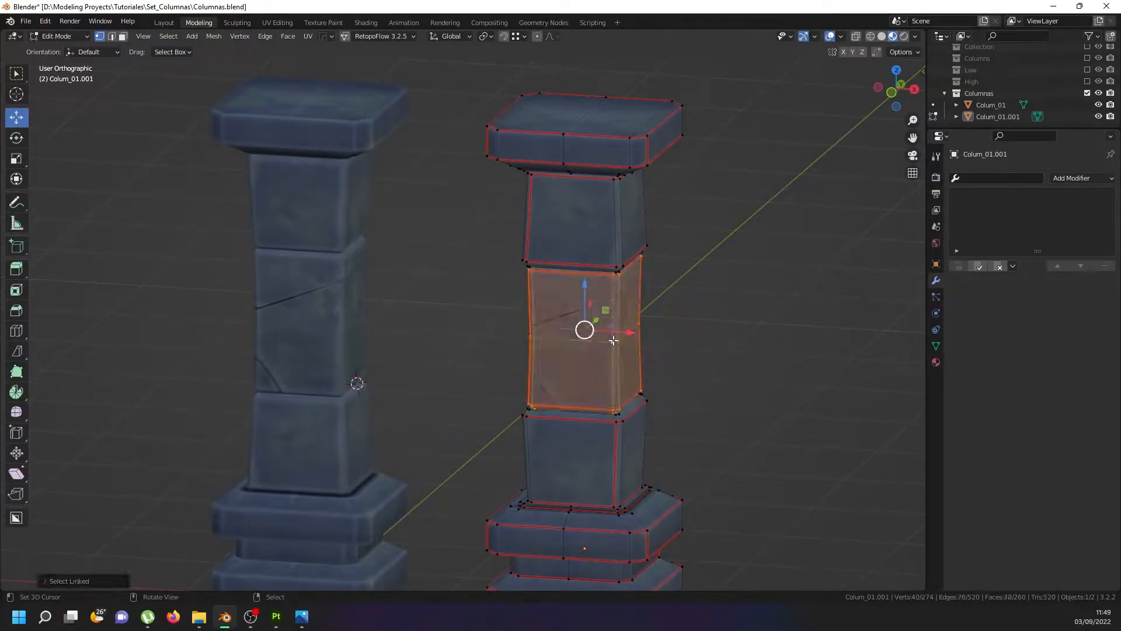
key("s")
key("z")
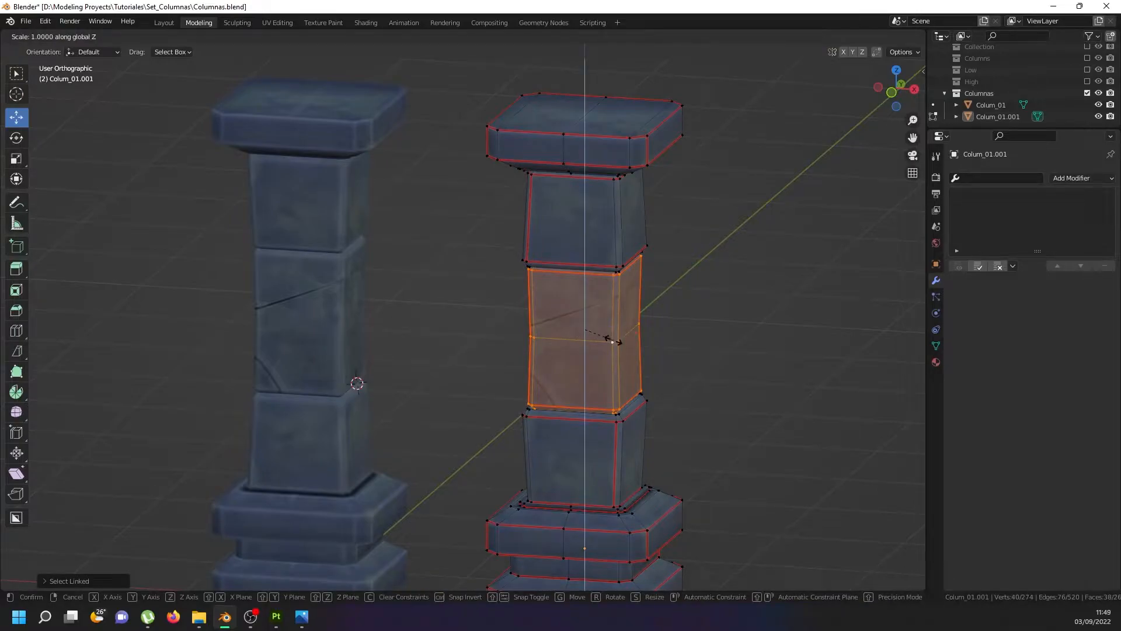
key("Escape")
key("Tab")
Rotate the middle shaft block of the duplicated column 90 degrees around Z.
middle_click_drag(602, 347, 616, 368)
key("Tab")
left_click(614, 360)
key("ctrl+l")
type("rz90")
key("Return")
key("Tab")
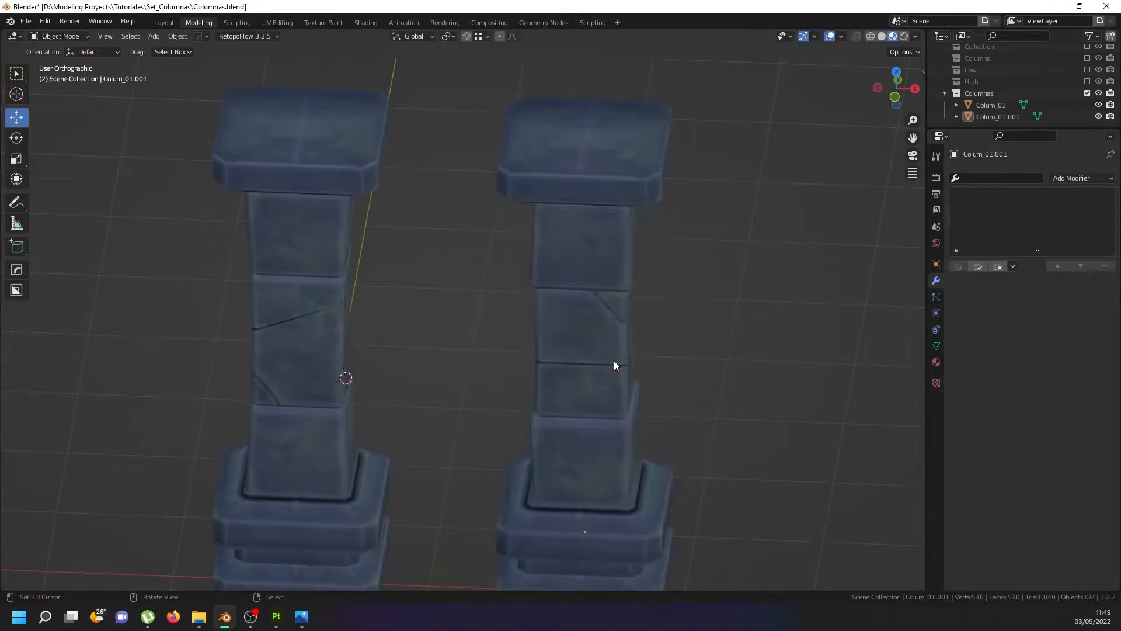
Rotate the middle shaft block by another 90 degrees around Z and leave Edit Mode.
middle_click_drag(621, 352, 574, 353)
key("Tab")
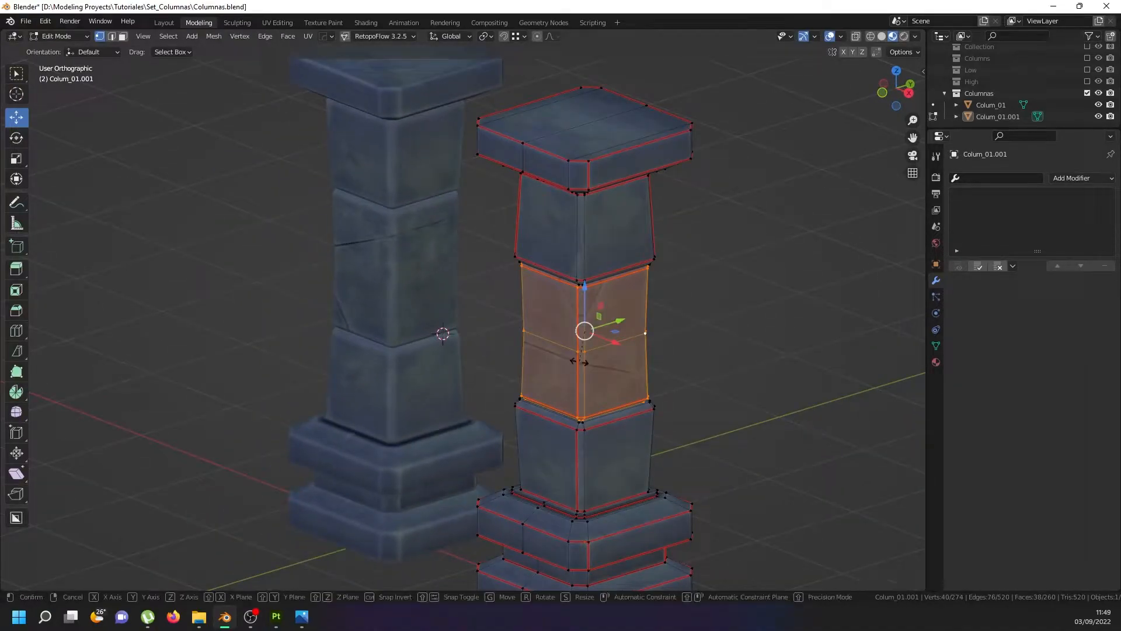
type("rz90")
key("Return")
key("Tab")
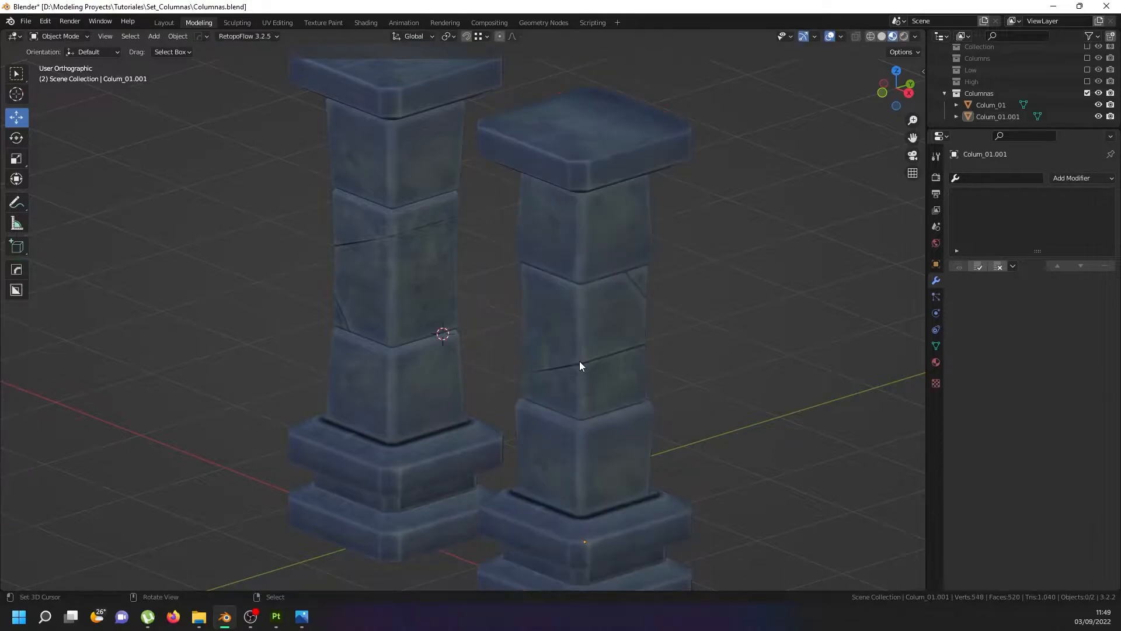
Compare the original and duplicated columns from the front and at an angle to check how their blocks differ.
scroll(579, 361, "down", 4)
middle_click_drag(584, 400, 473, 380)
key("a")
key("alt+a")
scroll(494, 394, "up", 2)
key("KP_1")
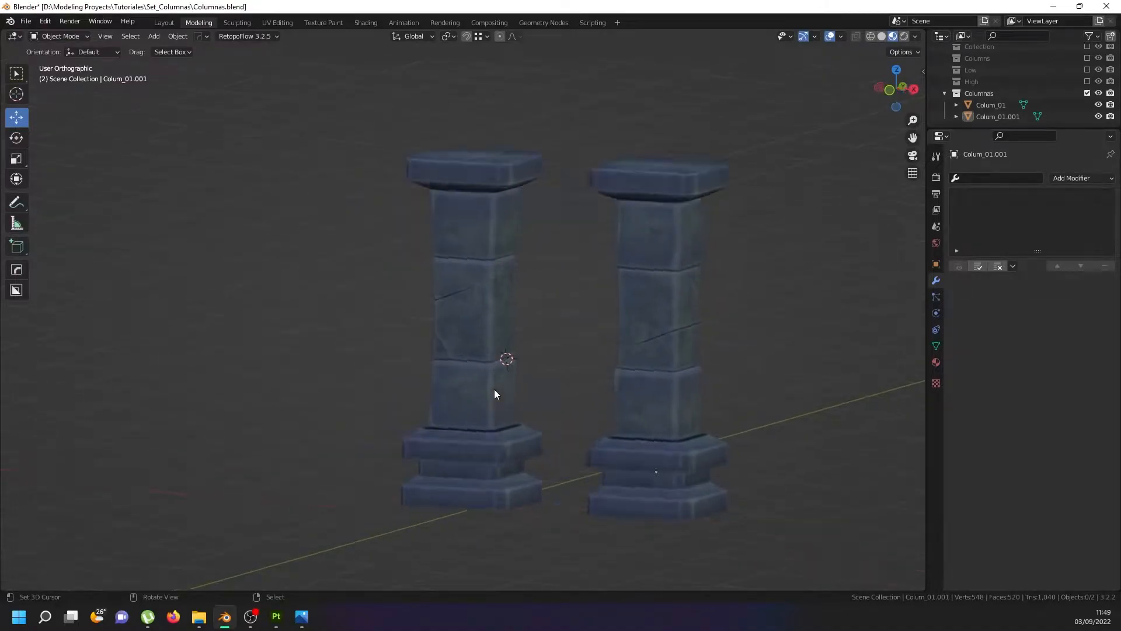
middle_click_drag(698, 408, 493, 452, "shift")
left_click(531, 460)
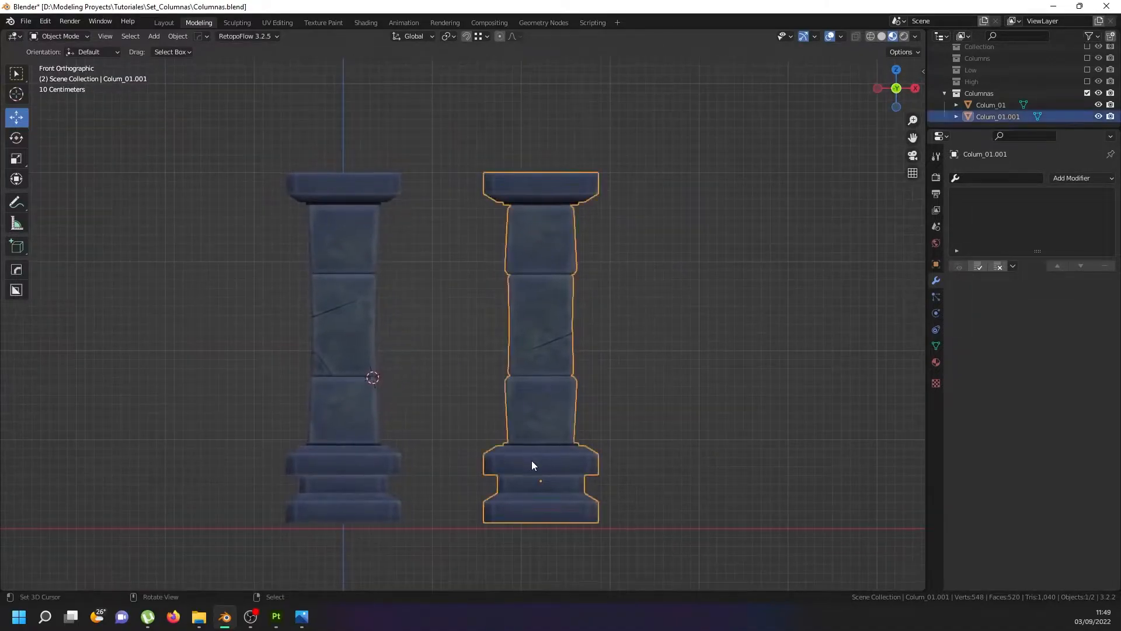
middle_click_drag(727, 223, 773, 226)
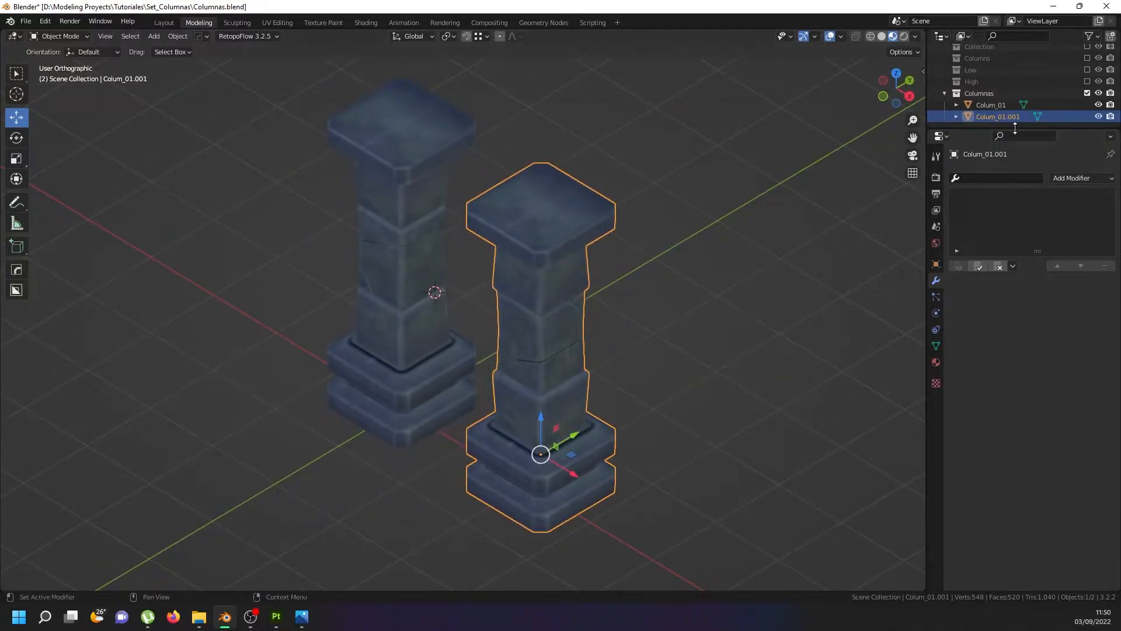
Hide the duplicated column Colum_01.001 and select the original Colum_01.
left_click(1098, 117)
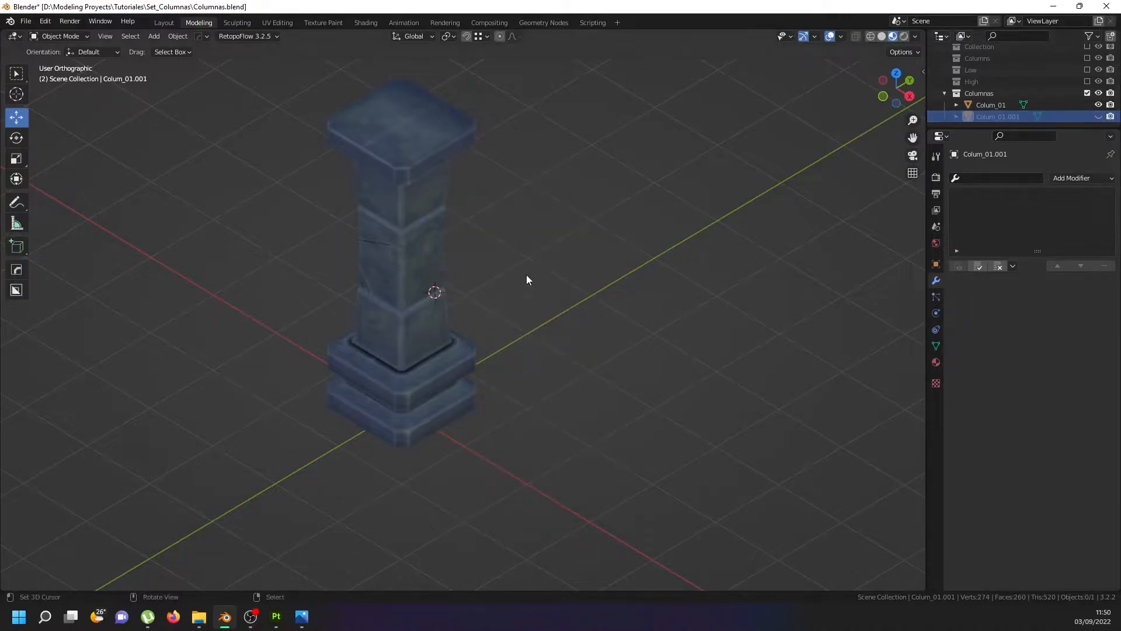
right_click(437, 309)
scroll(376, 367, "up", 1)
middle_click_drag(375, 366, 460, 355)
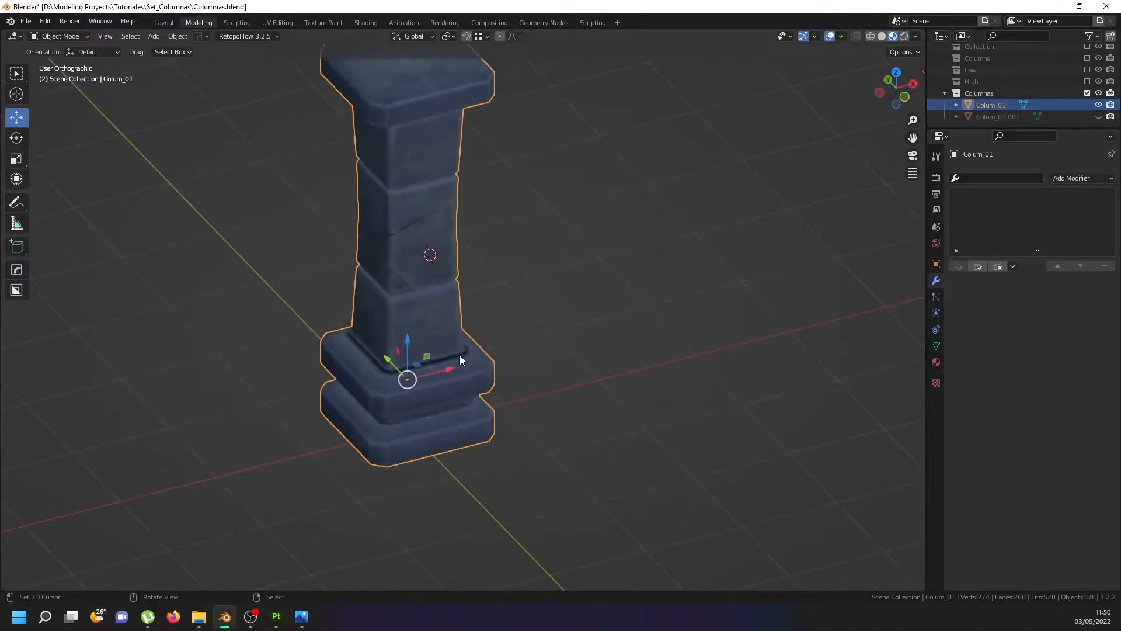
scroll(428, 343, "up", 2)
Select the linked geometry of Colum_01's lower shaft block in Edit Mode and enable the reference Collection.
key("Tab")
left_click(378, 307)
key("ctrl+l")
scroll(1067, 58, "up", 1)
left_click(1086, 61)
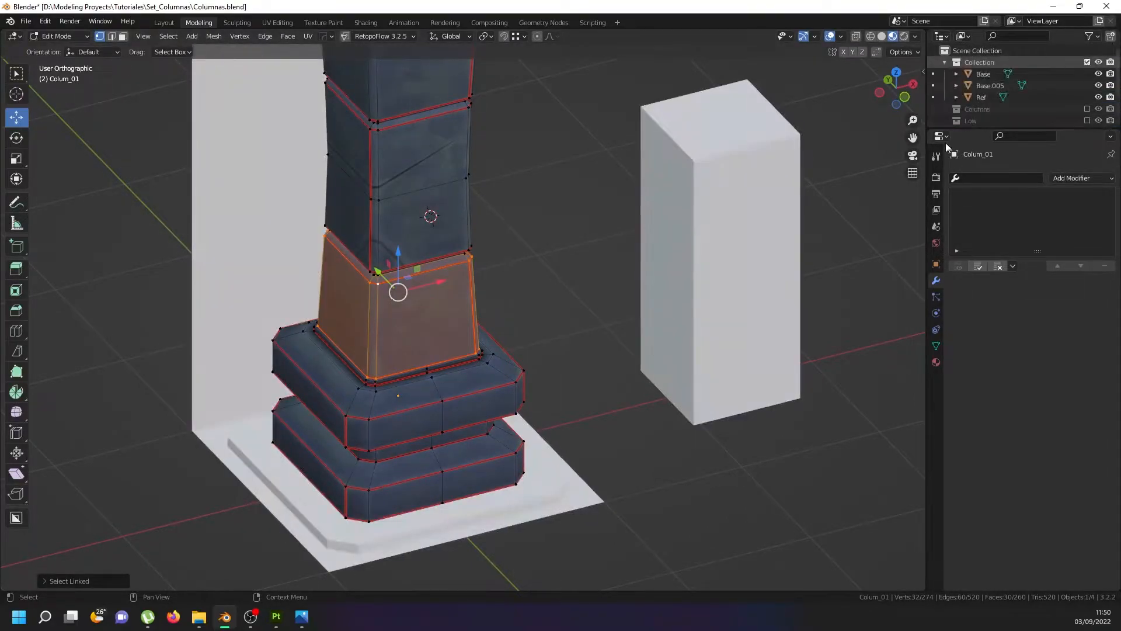
Duplicate the lower shaft block in place and flatten the copy along Z to about 0.31.
middle_click_drag(374, 472, 391, 347)
key("shift+d")
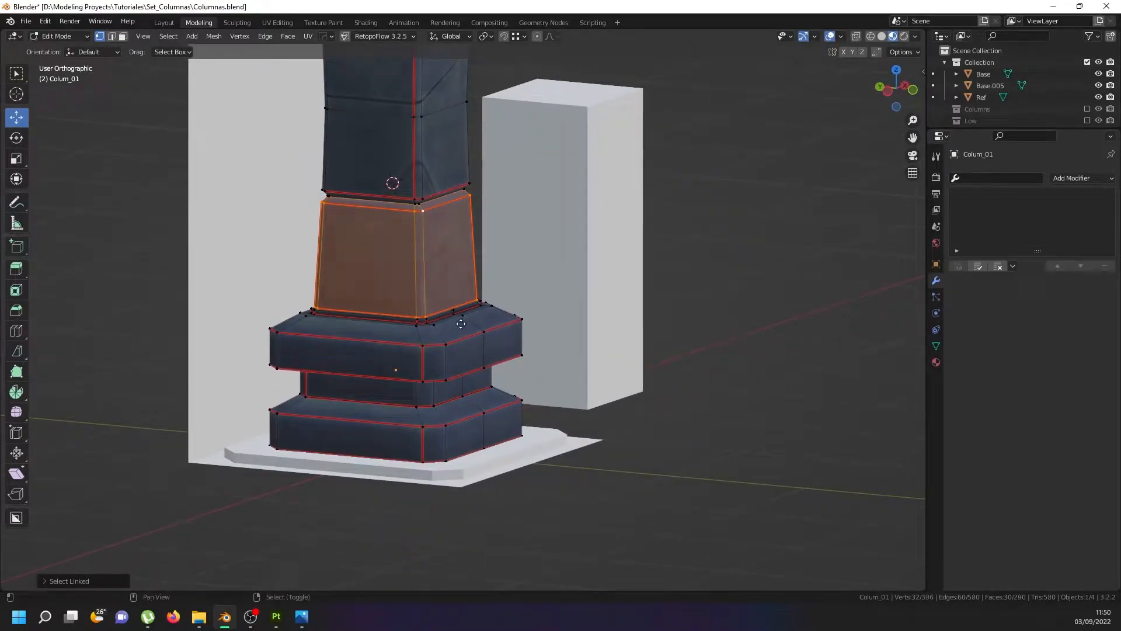
right_click(608, 315)
middle_click_drag(499, 293, 449, 341)
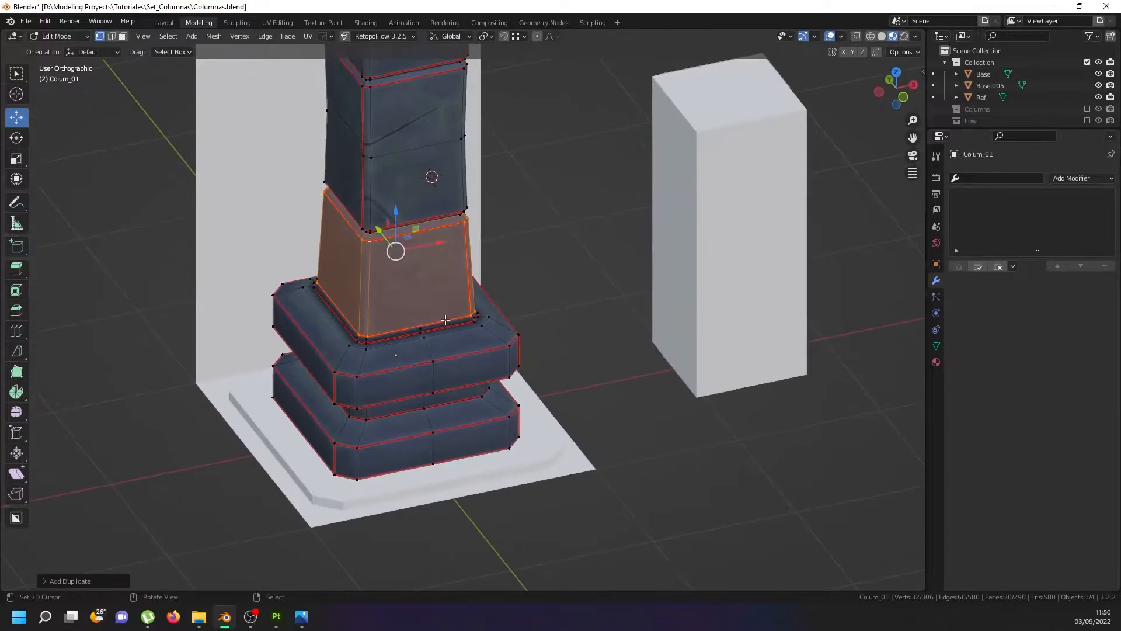
key("s")
key("z")
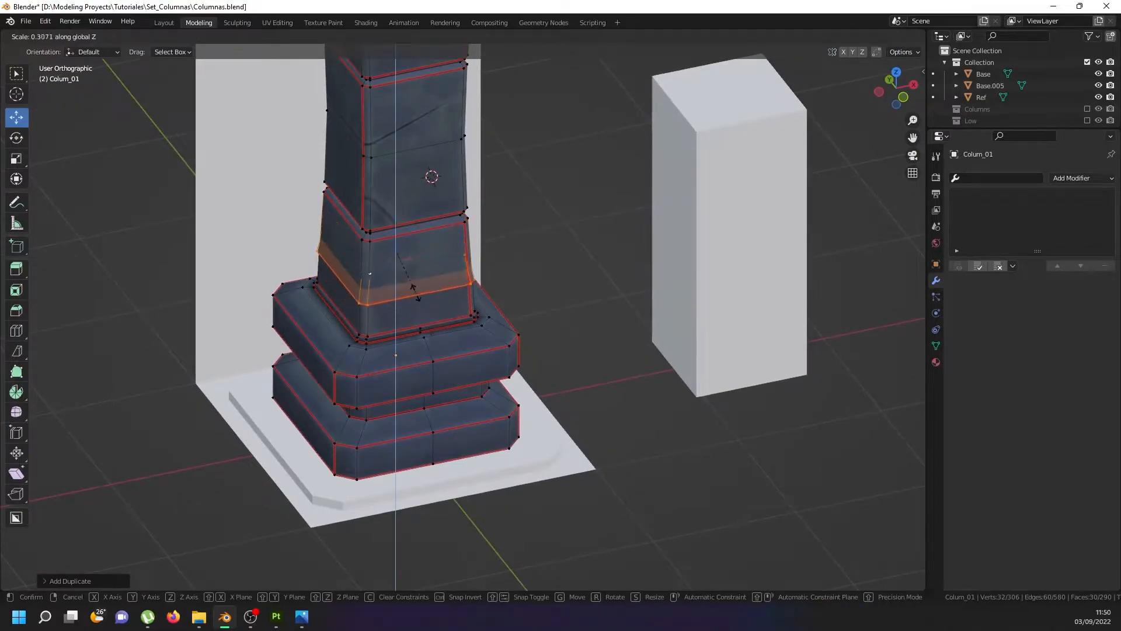
left_click(416, 291)
Lower the flattened block to the foot of the column, switch to wireframe and shift it in the negative X direction.
left_click_drag(396, 219, 396, 398)
key("z")
key("z")
middle_click_drag(387, 471, 393, 430)
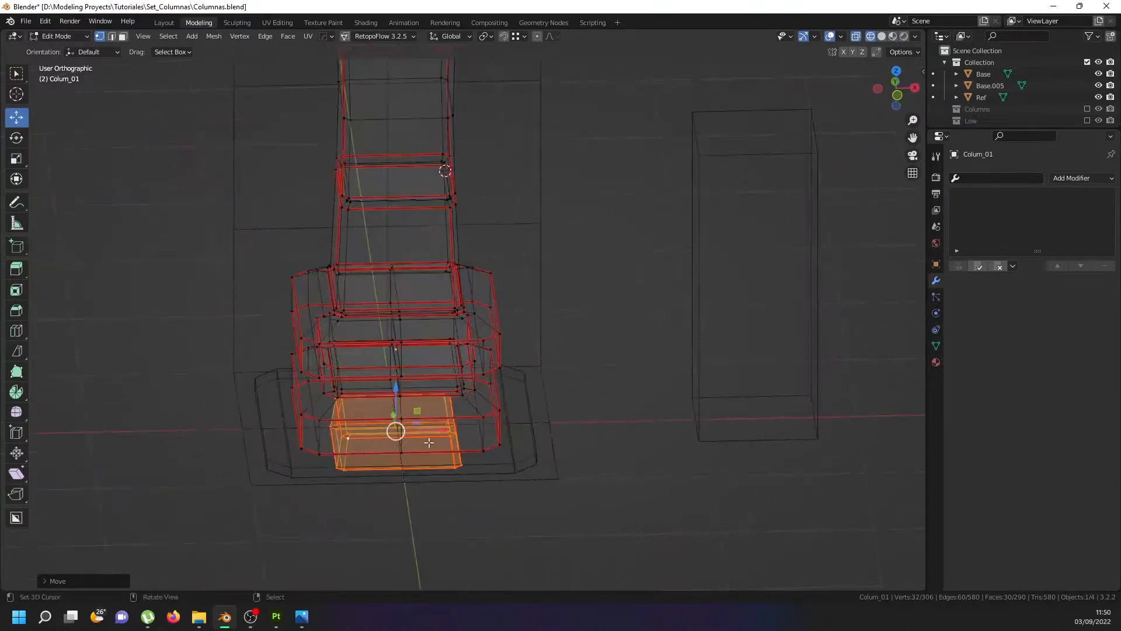
key("g")
key("x")
left_click(374, 435)
Scale the selected flattened block along Z from the side view to make it somewhat thicker.
key("KP_Decimal")
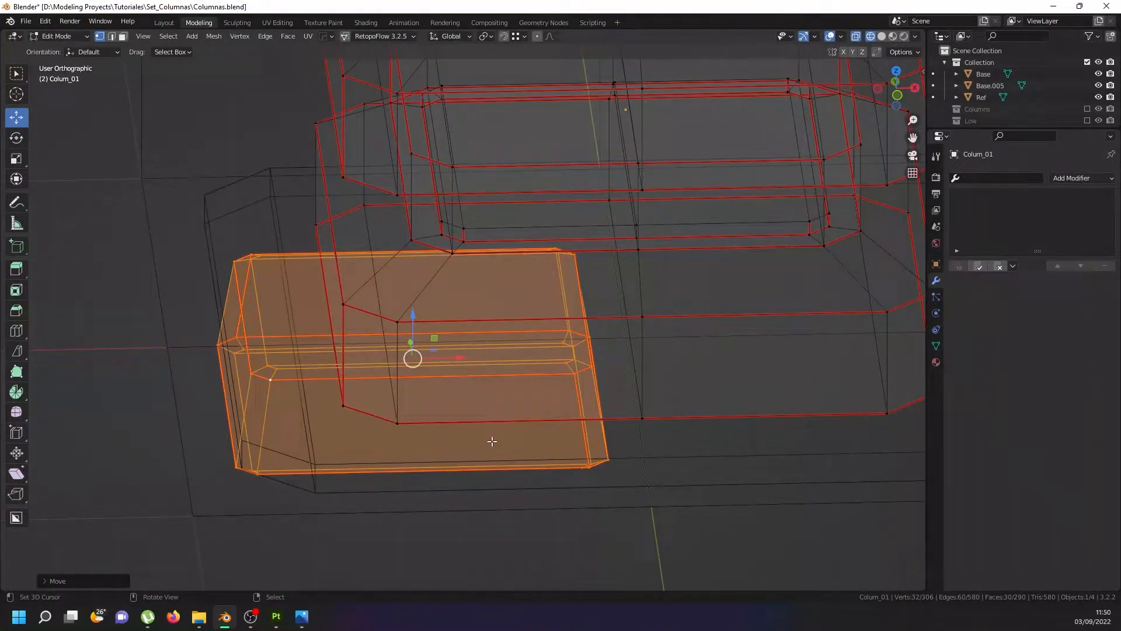
key("KP_3")
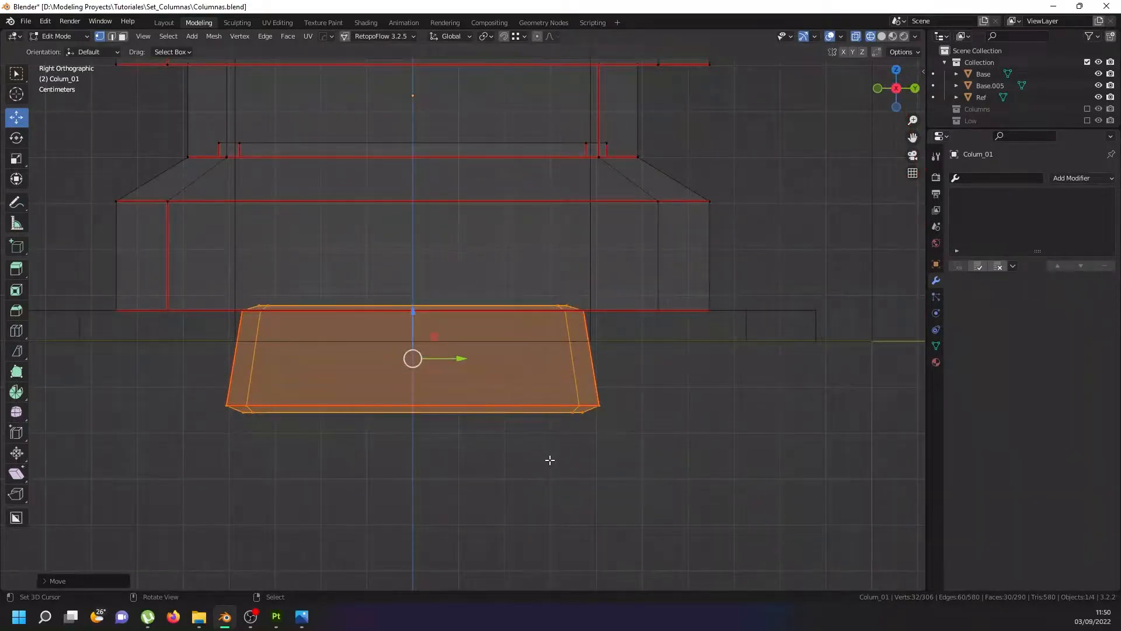
key("ctrl+z")
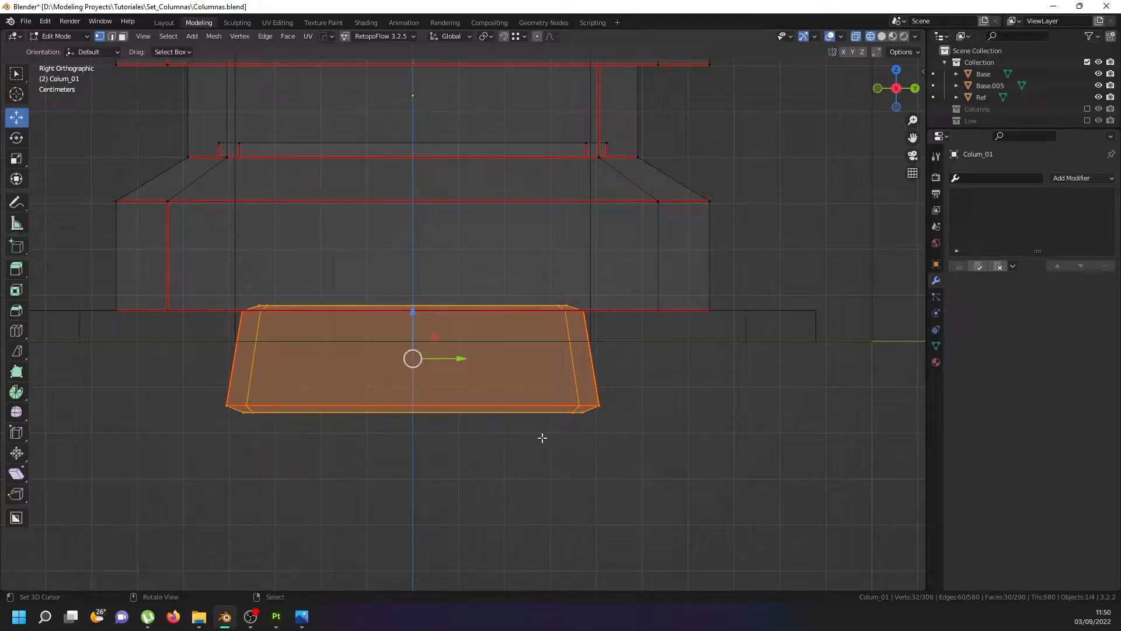
key("s")
key("z")
left_click(582, 492)
key("s")
right_click(236, 457)
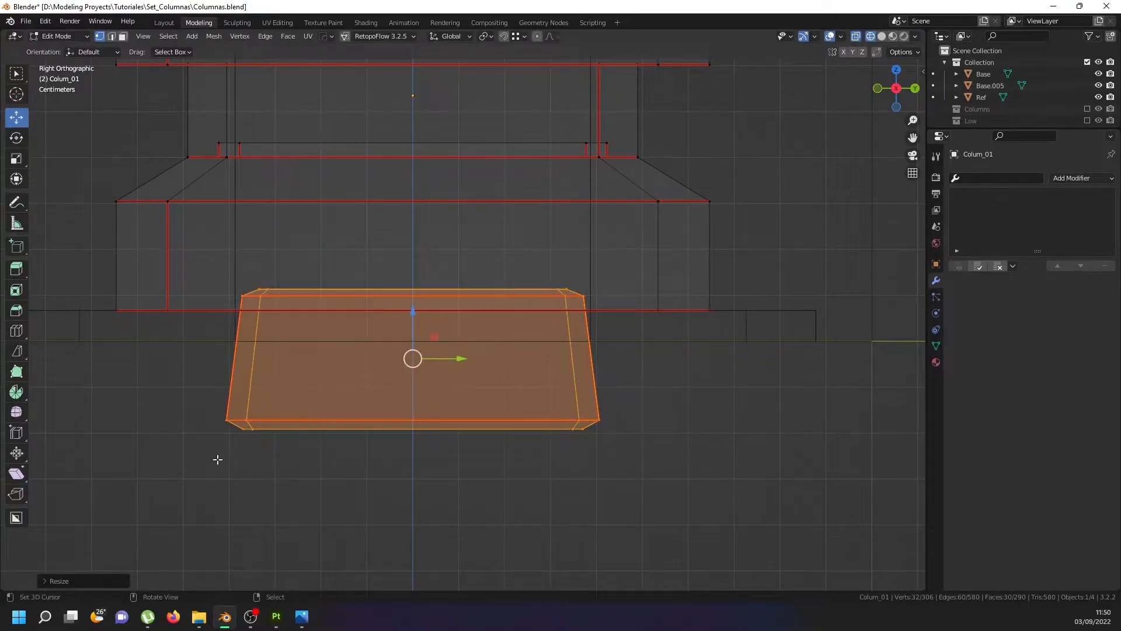
Select the bottom vertices of the flattened block and raise them about 0.15 m along Z.
key("alt+a")
key("b")
left_click_drag(173, 463, 655, 411)
key("g")
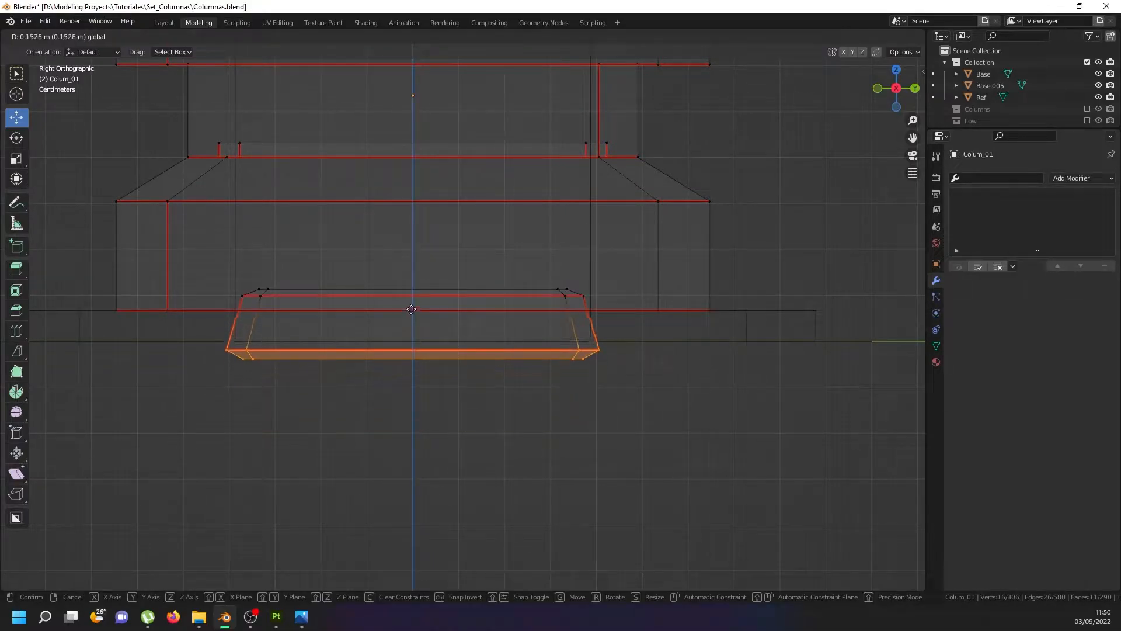
left_click(411, 310)
Separate the linked geometry of the flattened block into its own object and select that object in Object Mode.
key("a")
mouse_move(345, 328)
middle_mouse_down()
mouse_move(426, 325)
mouse_move(489, 387)
middle_mouse_up()
key("shift+z")
middle_click_drag(364, 372, 371, 370)
key("shift+z")
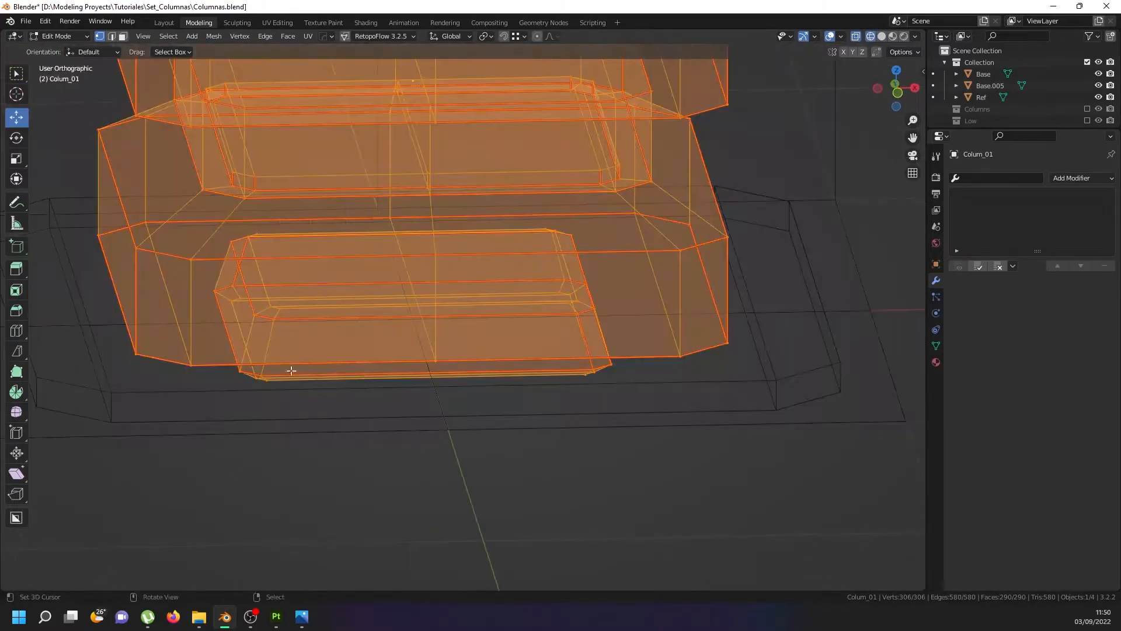
right_click(267, 381)
key("ctrl+l")
key("p")
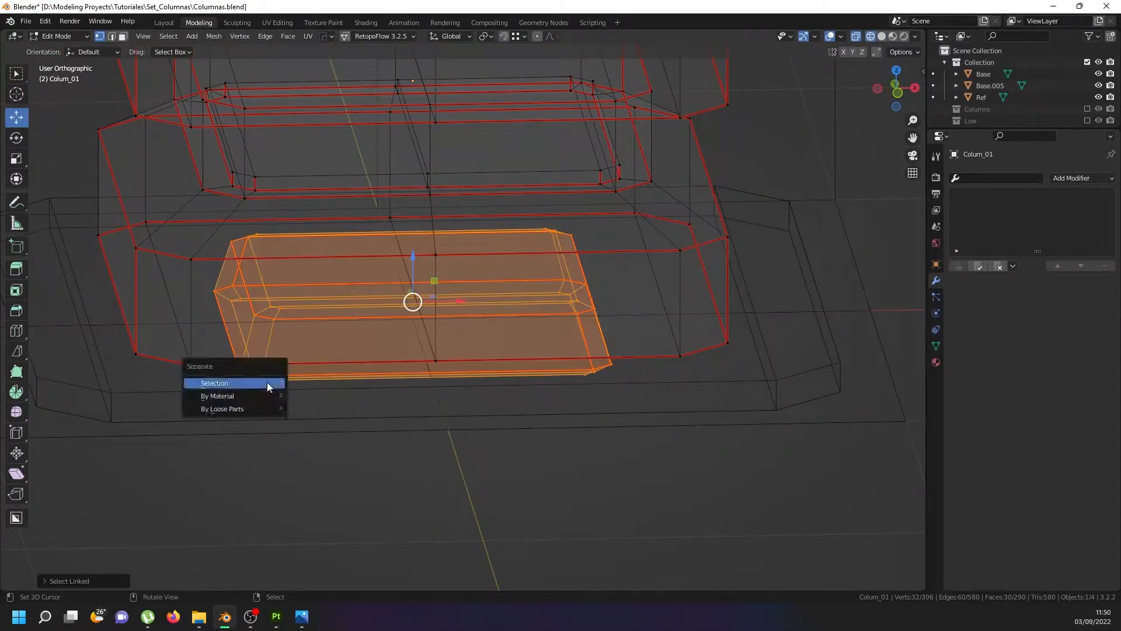
left_click(267, 382)
key("Tab")
left_click(260, 356)
Hide the column Colum_01 and the Base object, leaving the separated block and the chamfered plate.
scroll(258, 352, "down", 3)
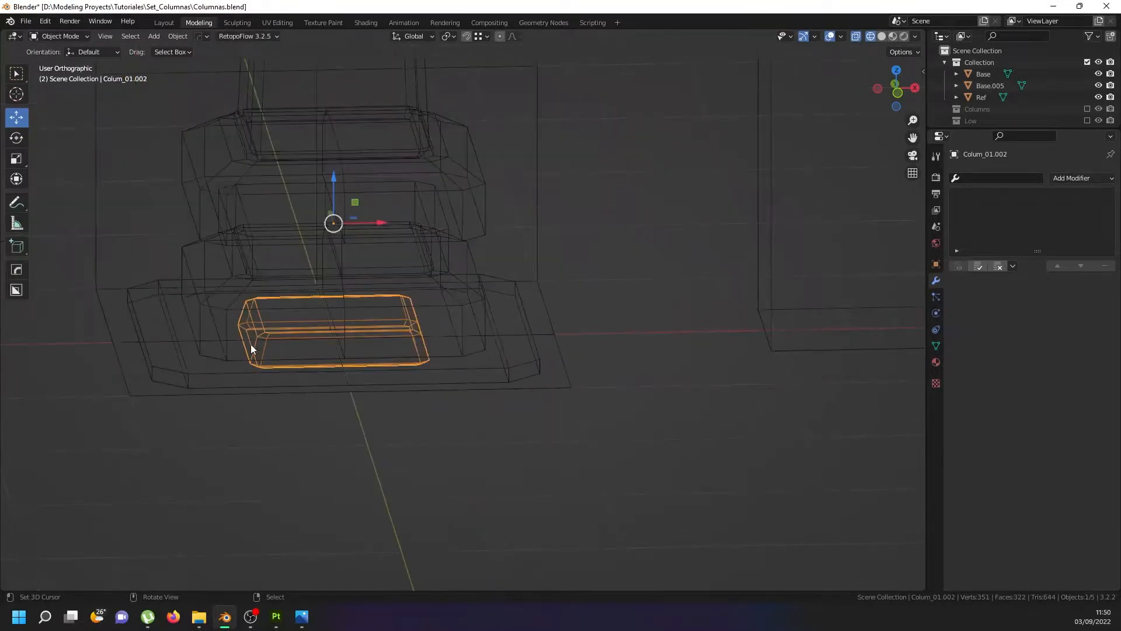
left_click(211, 302)
key("h")
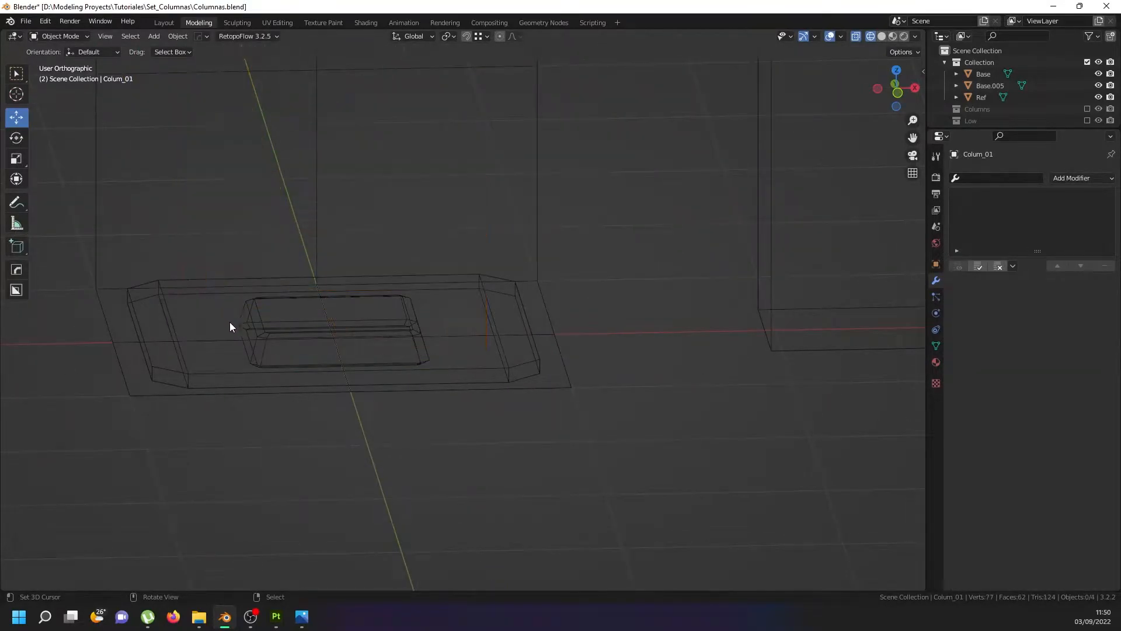
left_click(271, 331)
left_click(131, 368)
key("h")
Move all geometry of the separated block from the top view to the plate's -X, +Y corner, about -0.47 m in X and 0.46 m in Y.
left_click(297, 340)
key("shift+z")
middle_click_drag(258, 321, 352, 375)
scroll(352, 375, "up", 3)
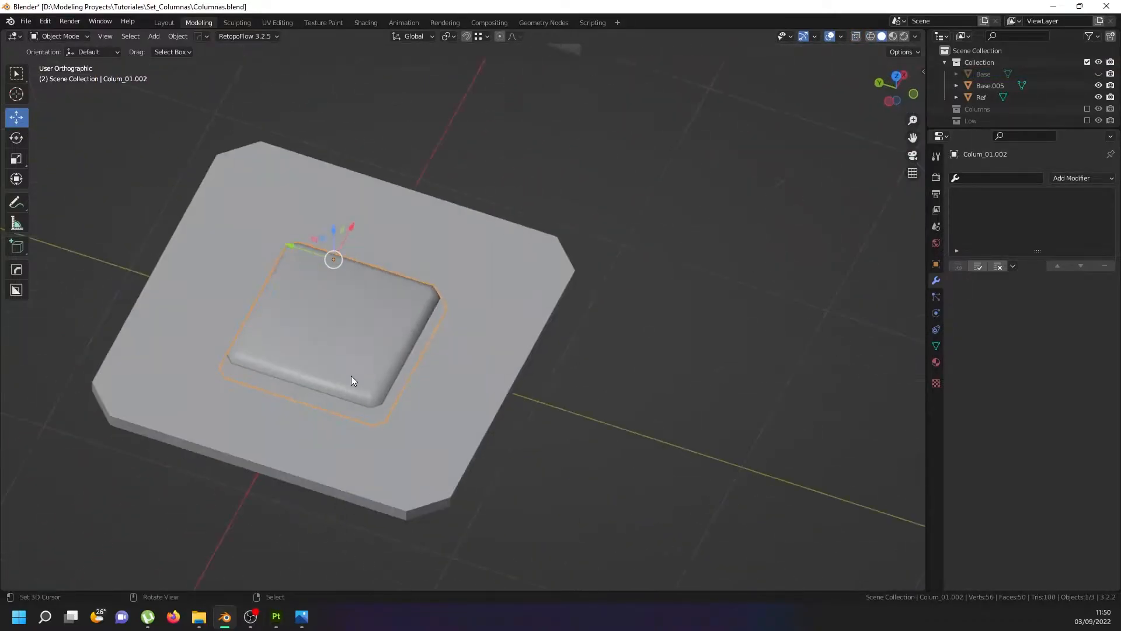
key("KP_7")
key("Tab")
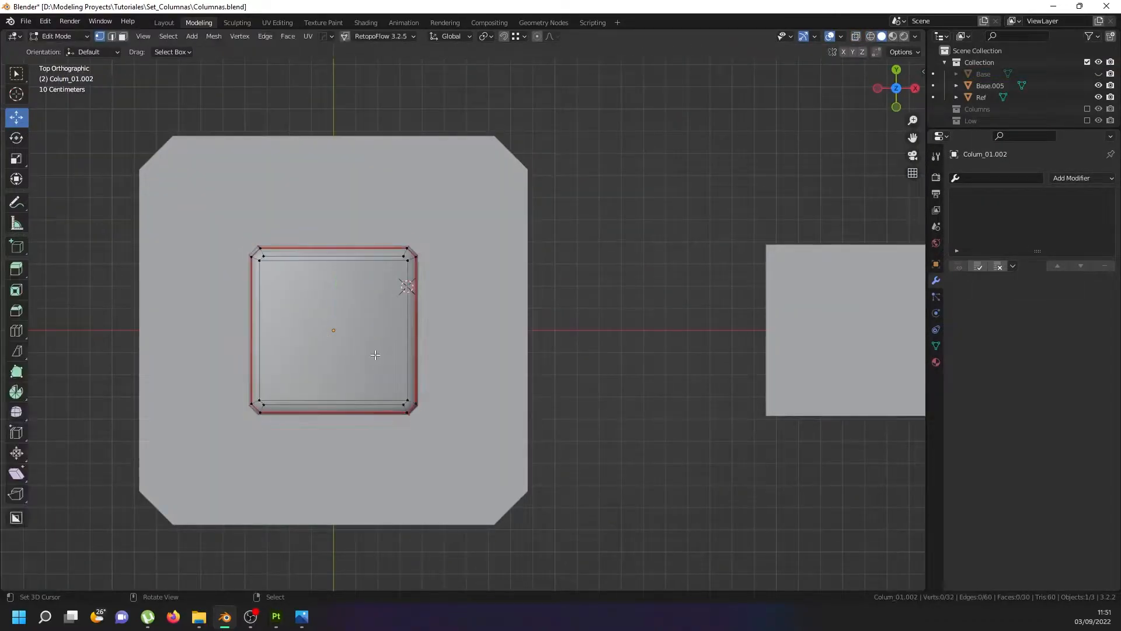
middle_click_drag(375, 354, 420, 391, "shift")
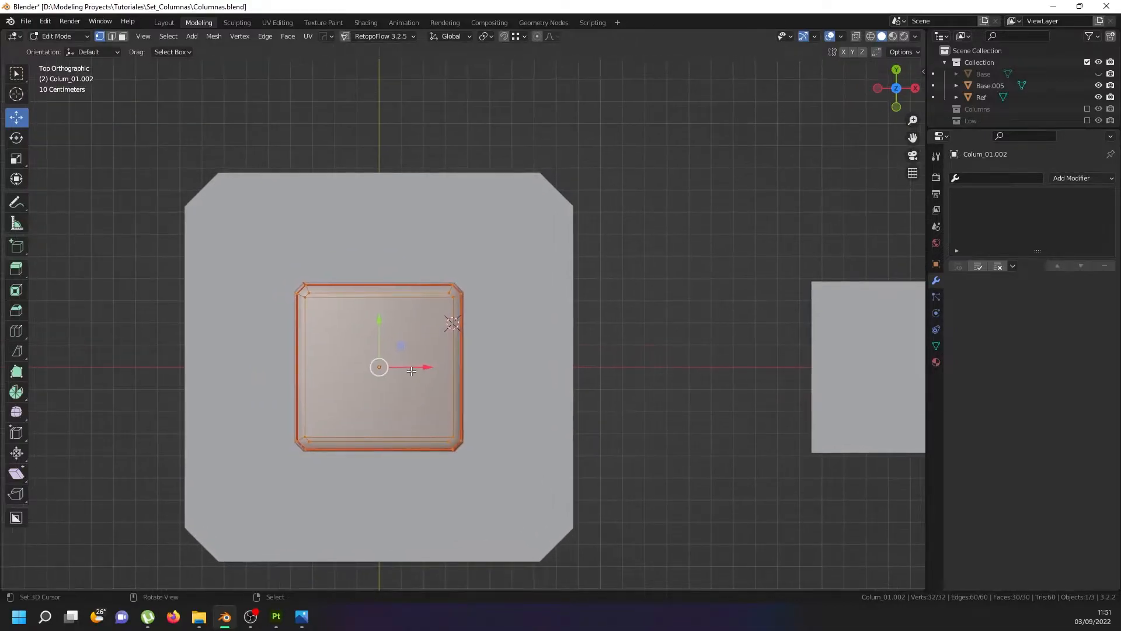
key("g")
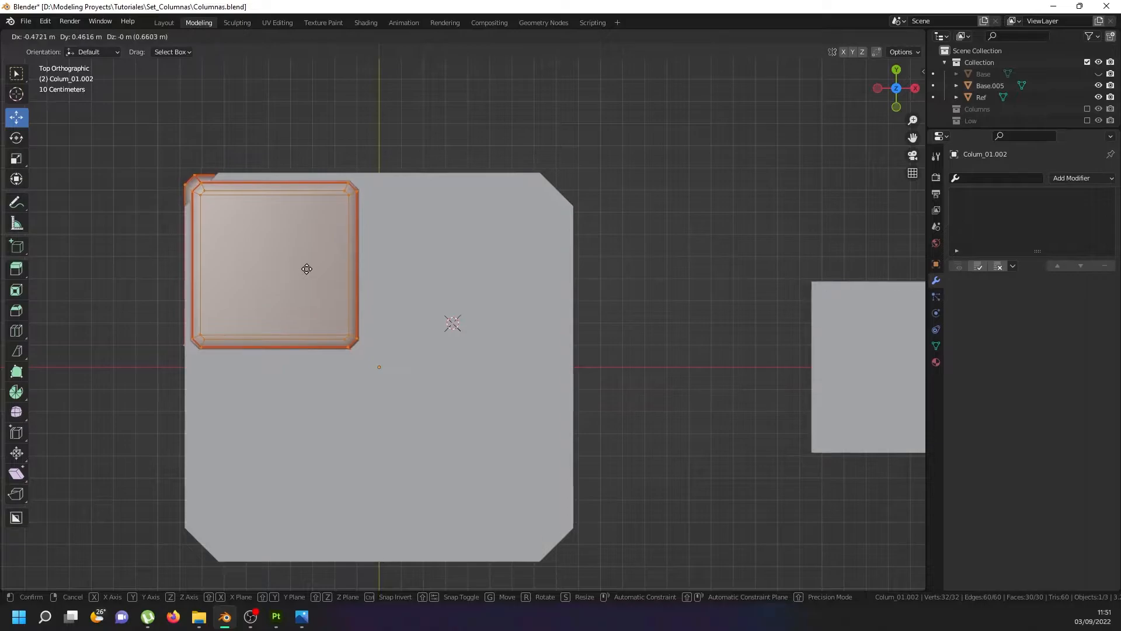
left_click(307, 268)
Move the block's -Y end vertices inward along Y in wireframe, making the block a shorter rectangular brick.
key("alt+a")
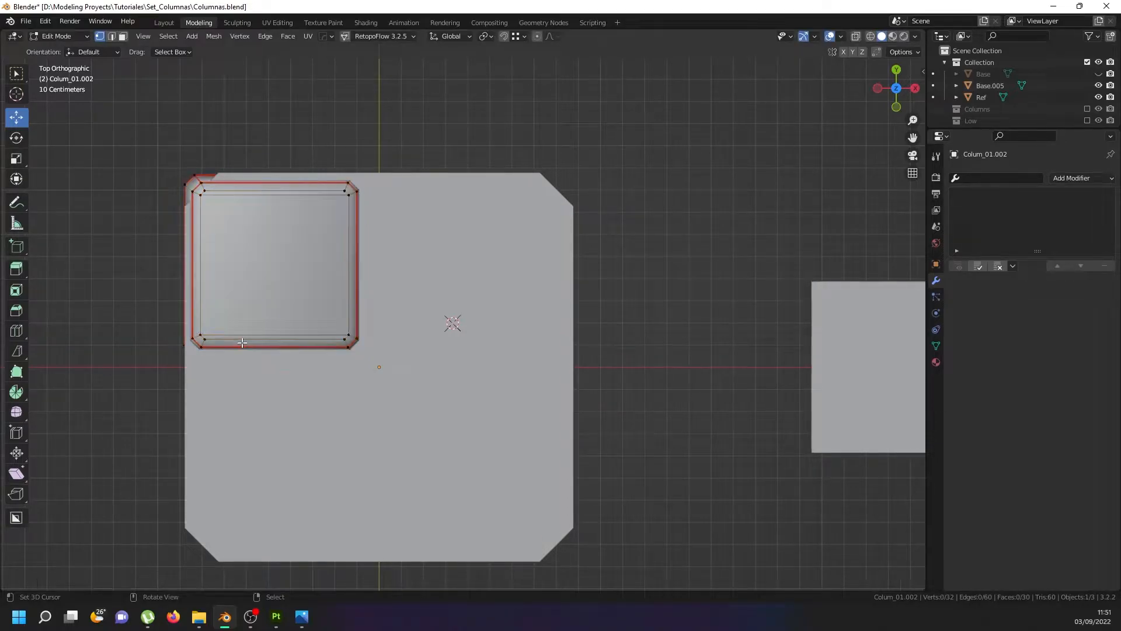
key("shift+z")
left_click_drag(148, 368, 457, 306)
key("g")
key("y")
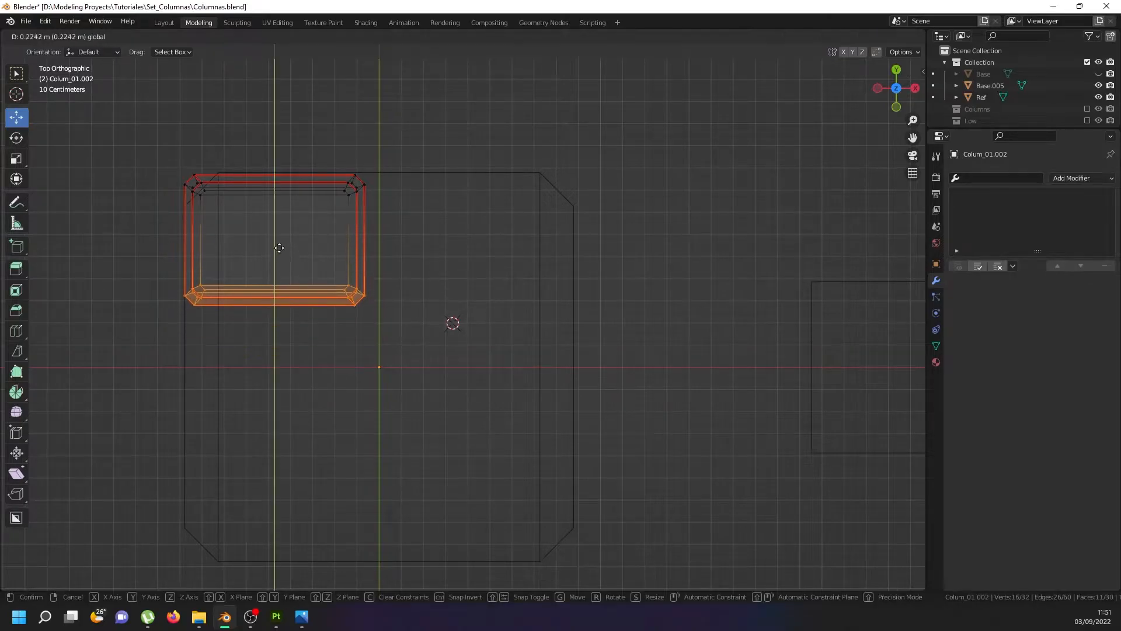
left_click(280, 234)
Duplicate the whole brick and place the copy next to the original in the negative Y direction.
key("a")
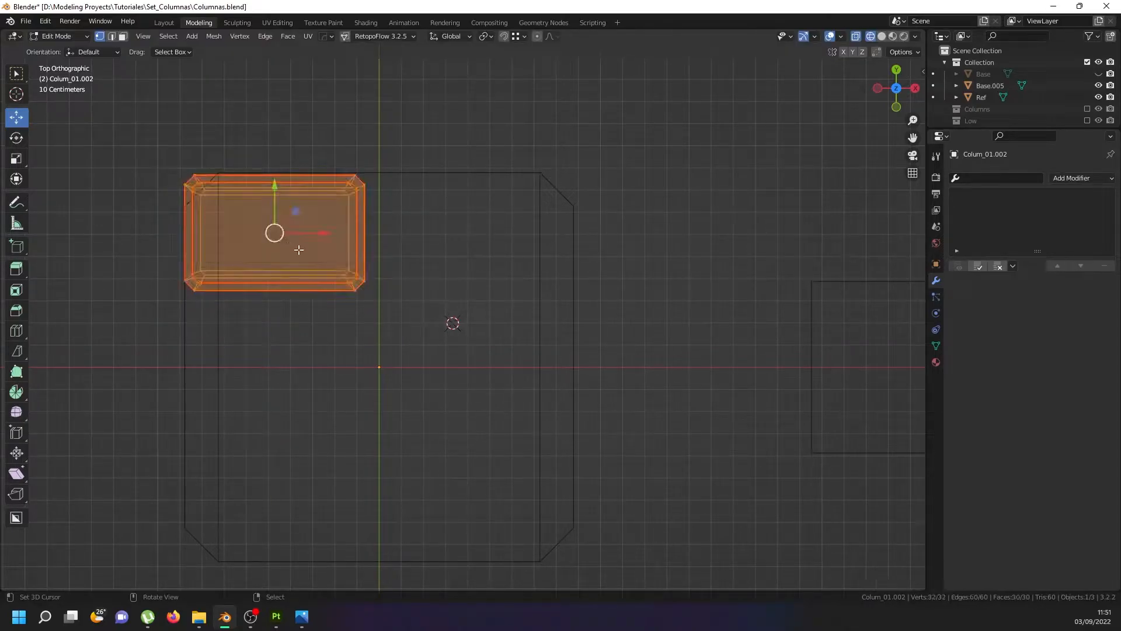
key("shift+d")
key("y")
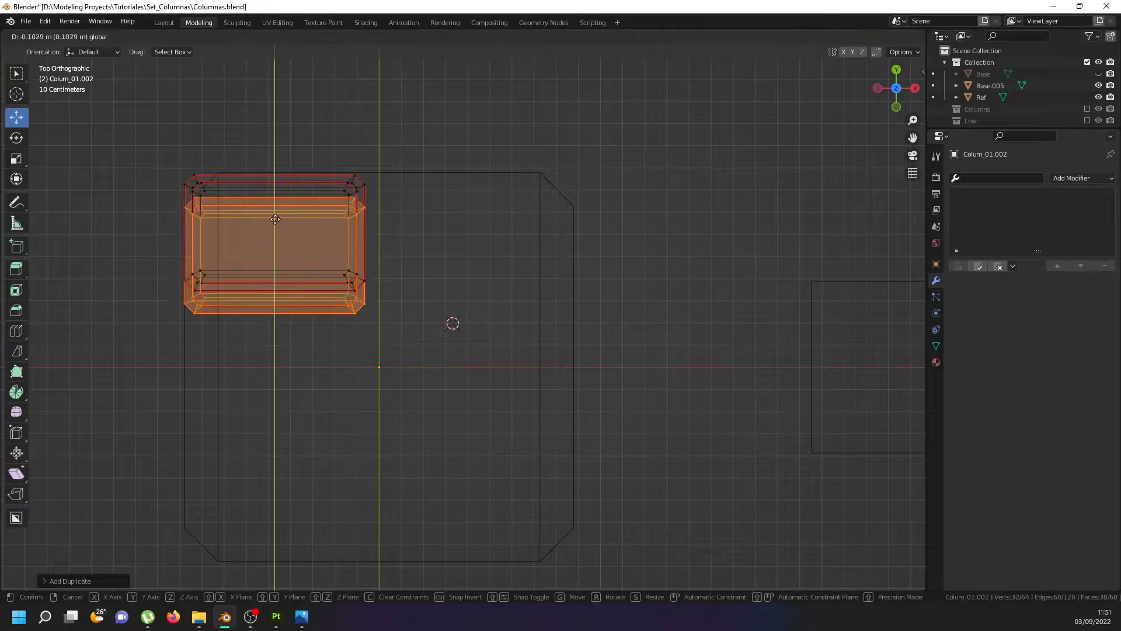
left_click(278, 304)
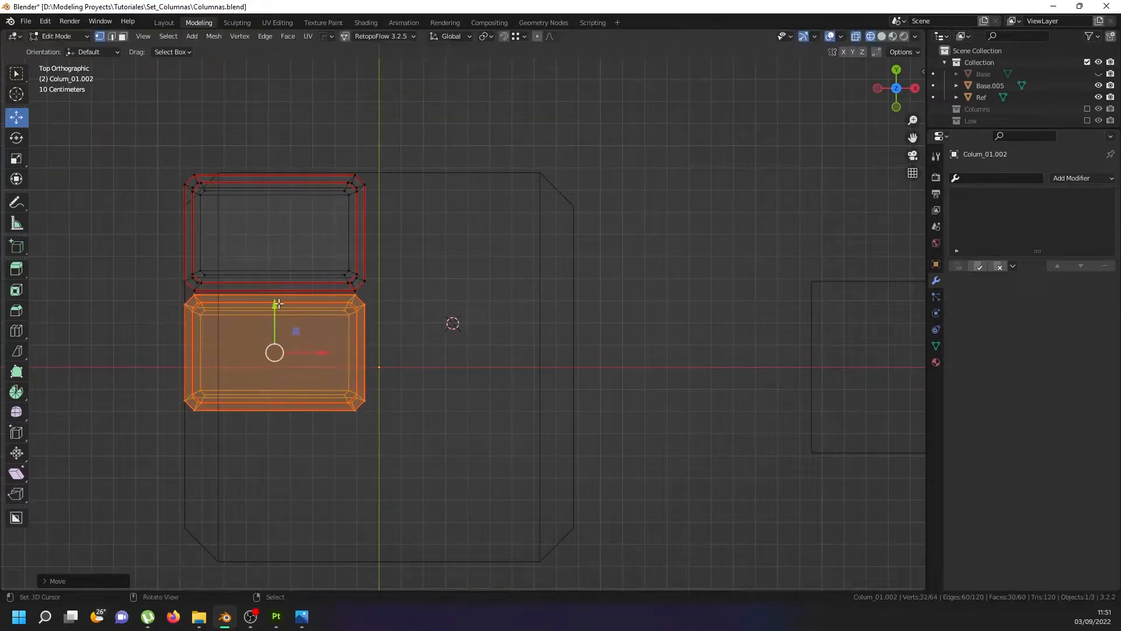
Rotate the copied brick 90 degrees and align it with the plate's -X edge, against the first brick.
type("r")
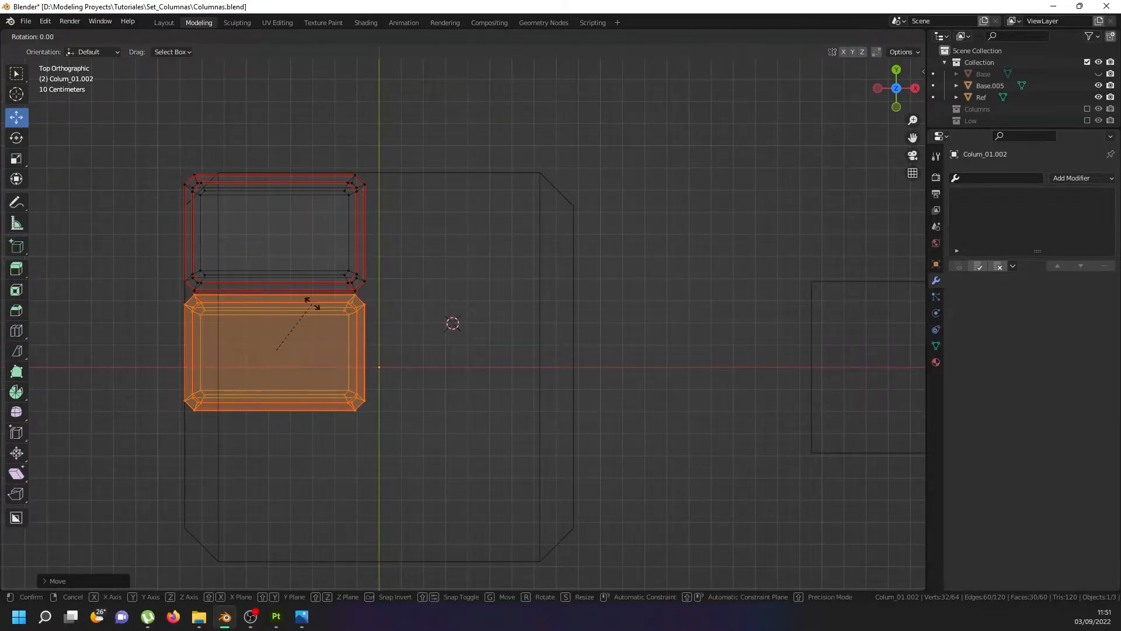
type("90")
key("Return")
key("g")
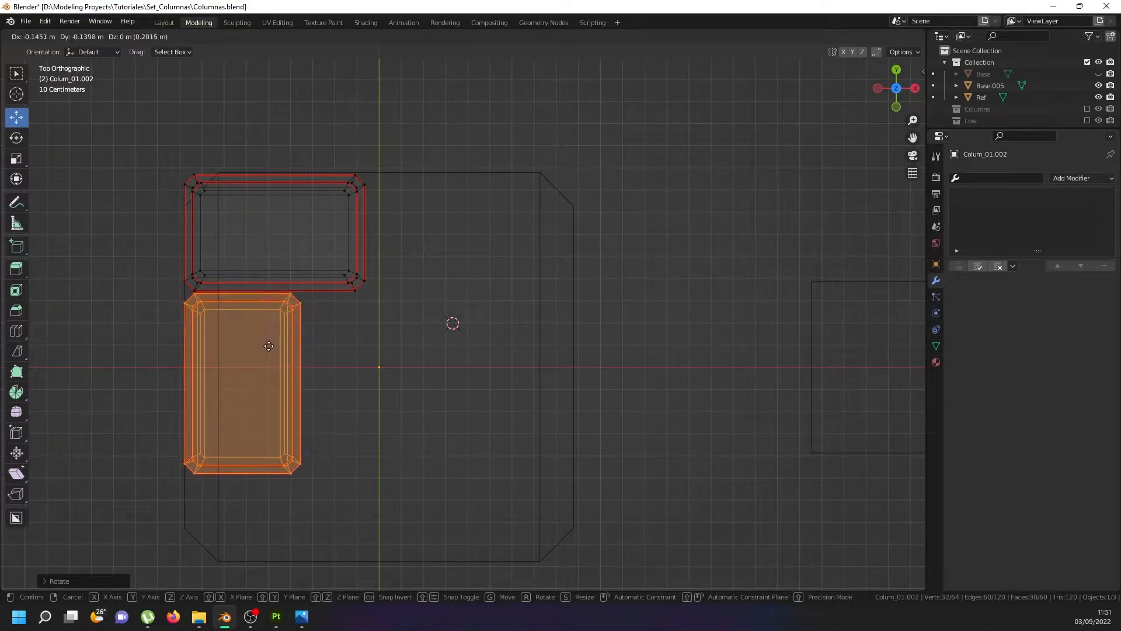
left_click(270, 345)
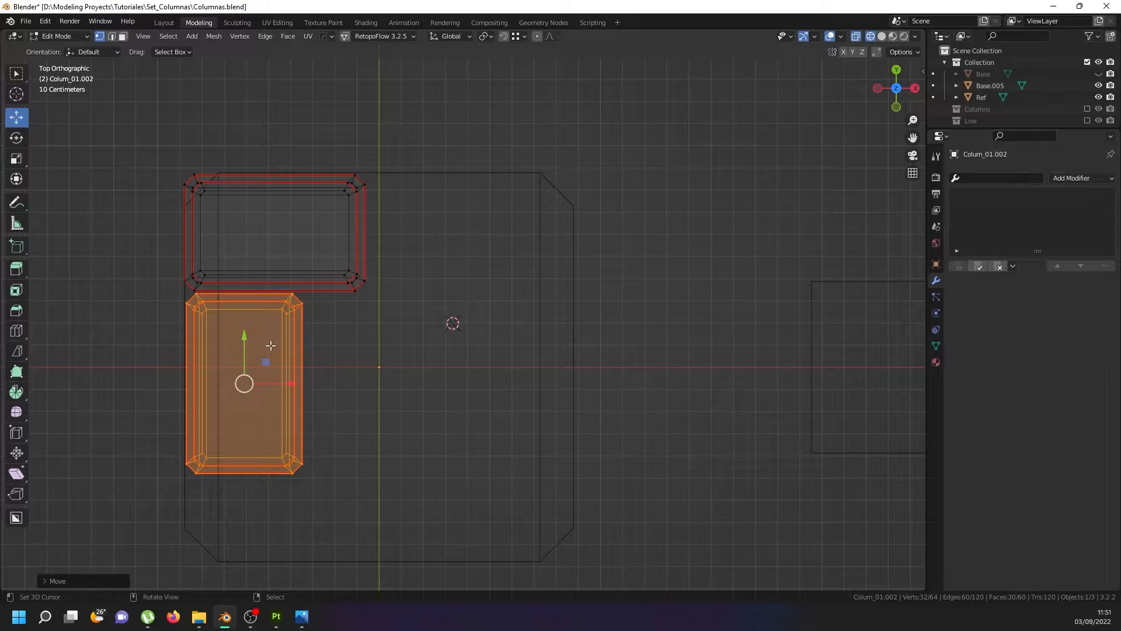
Duplicate the pair of bricks twice, shifting each copy diagonally toward +X and -Y to continue the interlocking pattern.
key("a")
key("shift+d")
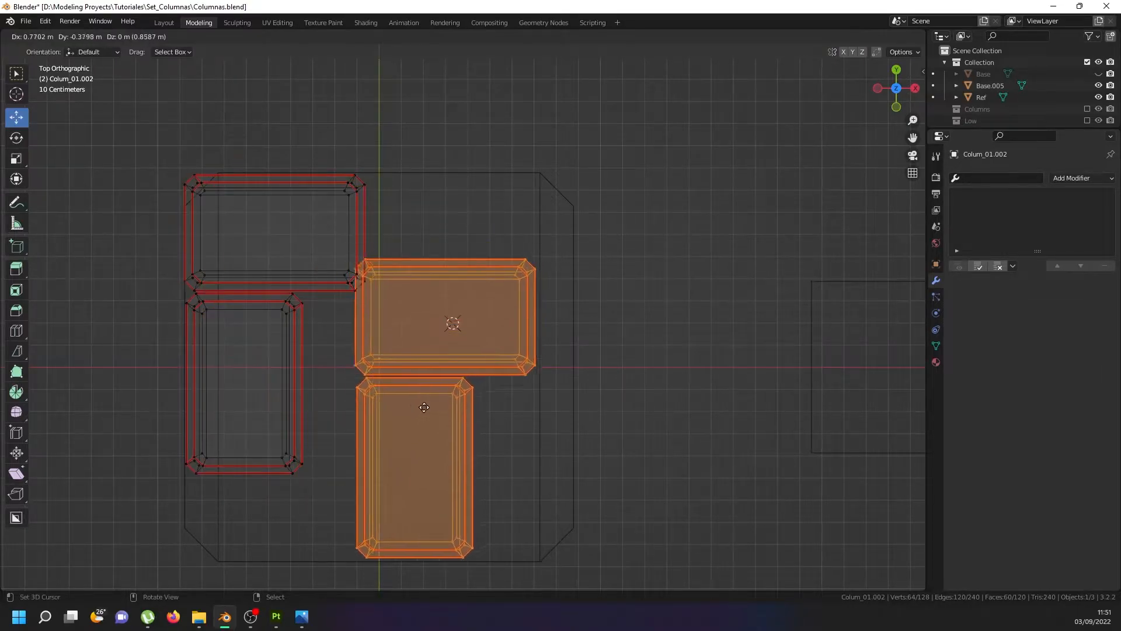
left_click(380, 437)
scroll(379, 429, "down", 2)
middle_click_drag(377, 426, 271, 368, "shift")
key("shift+d")
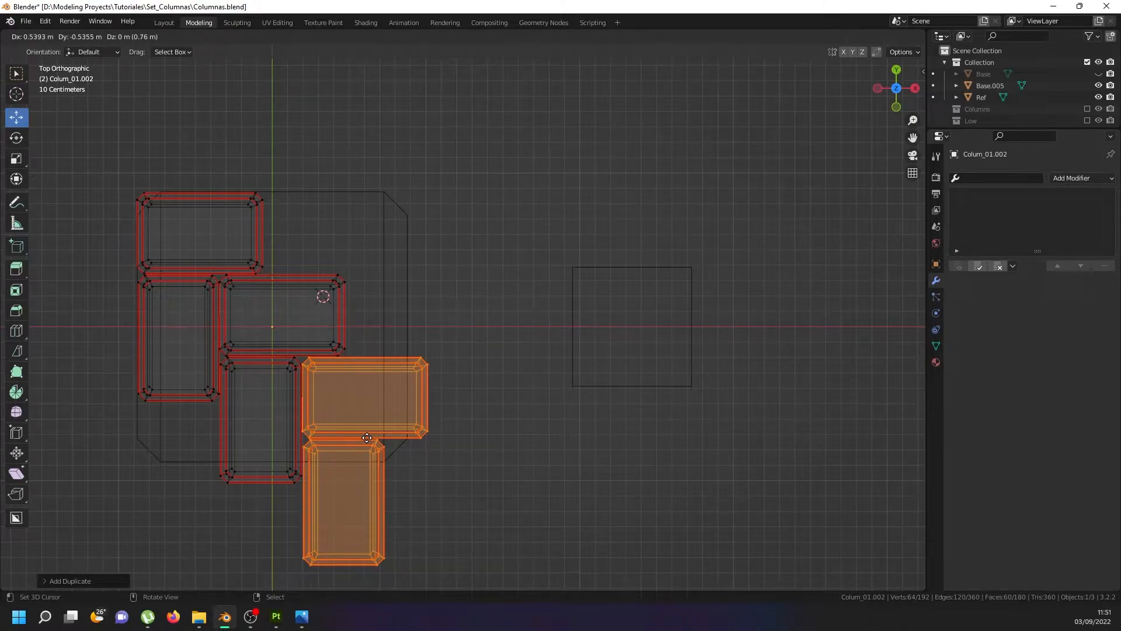
left_click(366, 438)
Delete the vertices of the farthest -Y brick, which lies outside the plate.
left_click(320, 557)
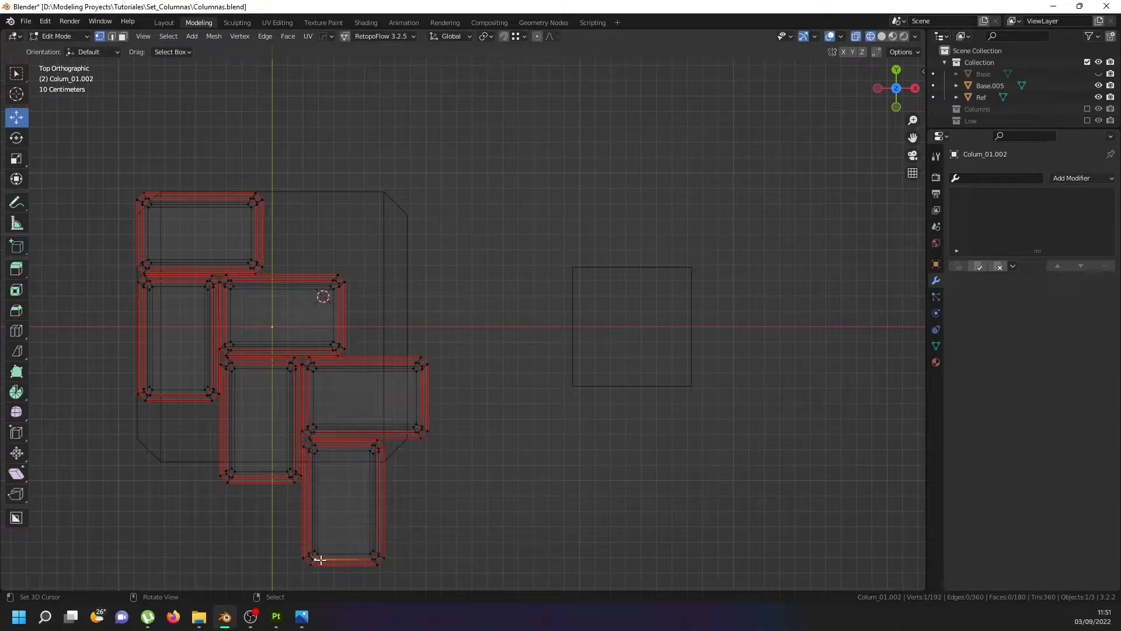
key("ctrl+l")
key("x")
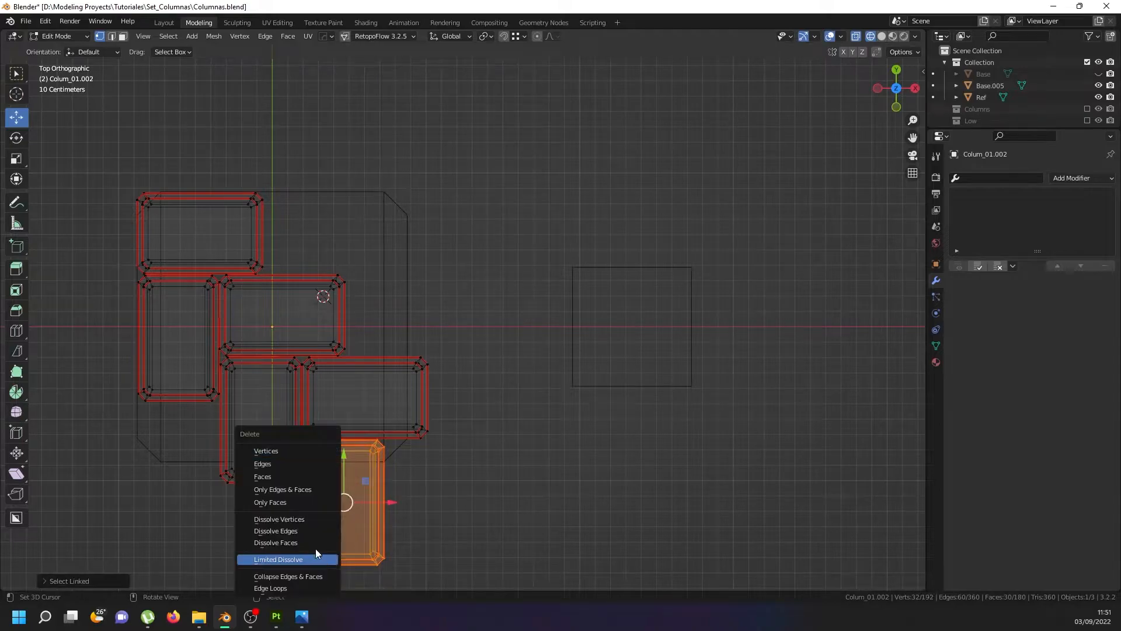
left_click(299, 451)
Move the -Y end of the upright brick overhanging the plate about 0.14 m in Y, flush with the plate's edge.
scroll(286, 465, "up", 2)
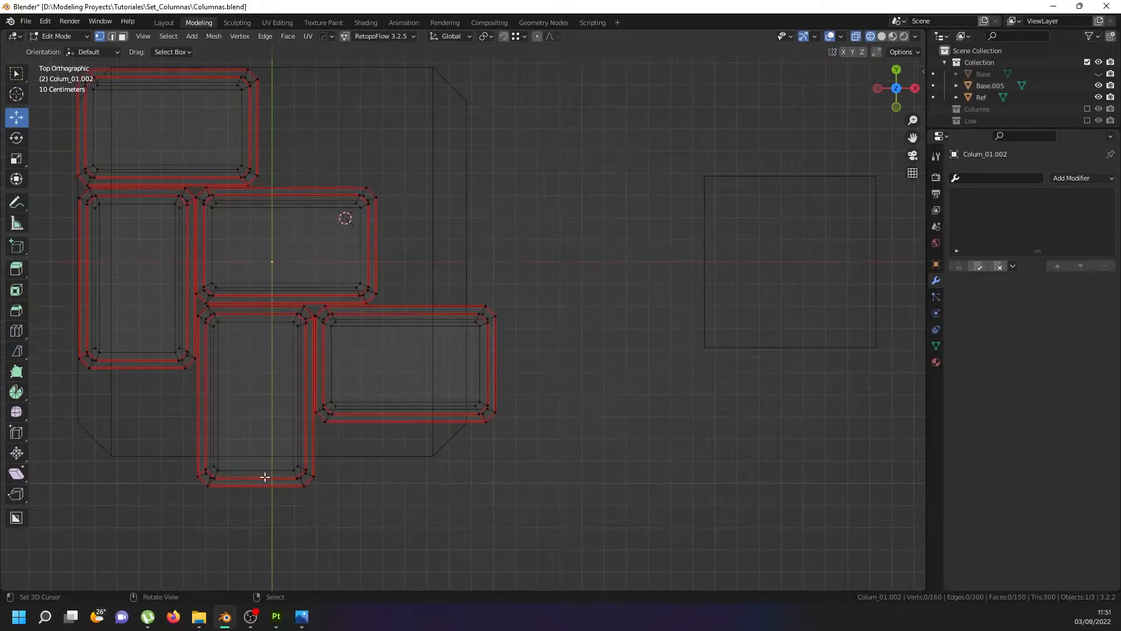
key("a")
key("alt+a")
left_click_drag(129, 513, 351, 455)
left_click_drag(253, 432, 260, 400)
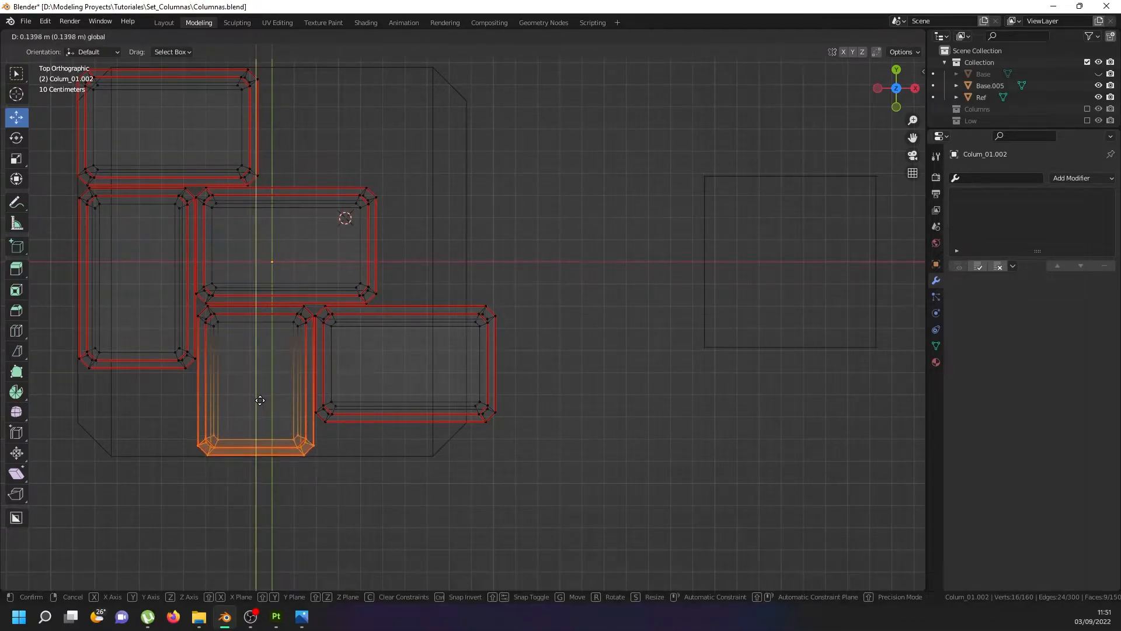
left_click(259, 400)
Move the +X end of the overhanging horizontal brick back along X, flush with the plate's edge.
middle_click_drag(370, 375, 293, 457, "shift")
left_click(433, 442)
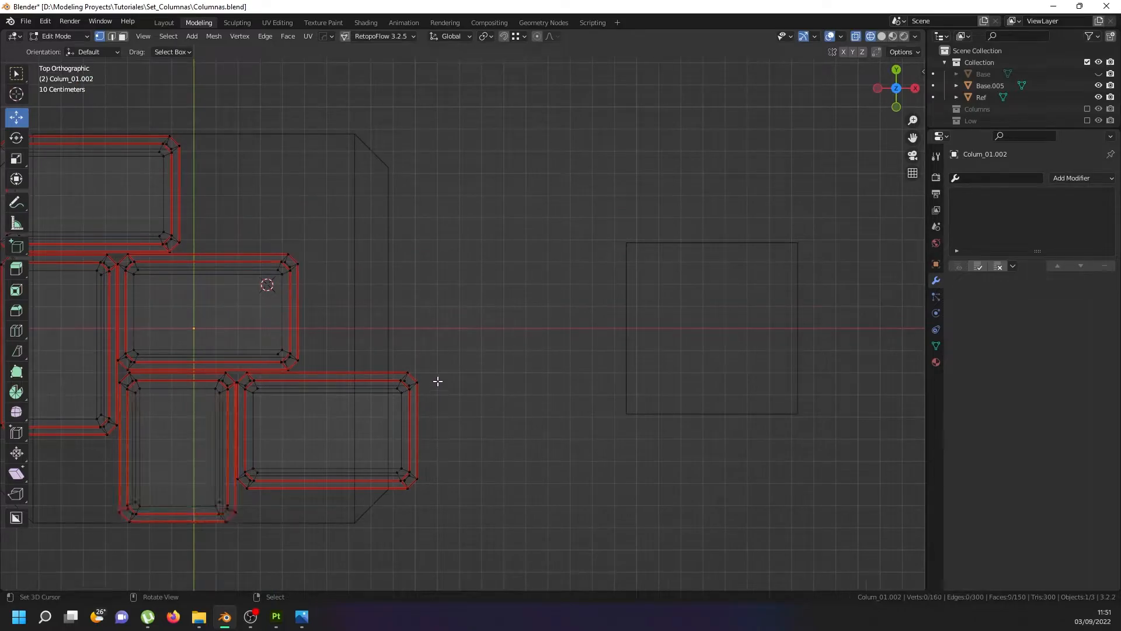
left_click_drag(441, 336, 371, 520)
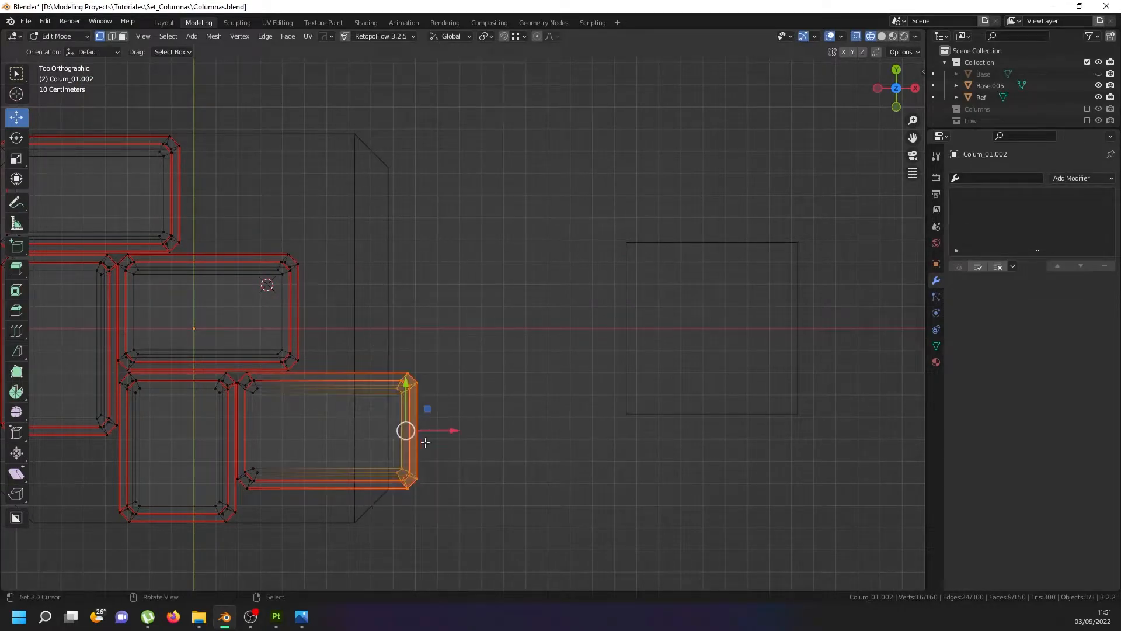
left_click_drag(448, 431, 417, 438)
Duplicate the shortened horizontal brick and move the copy along Y to the plate's +X, +Y corner.
scroll(416, 438, "down", 2)
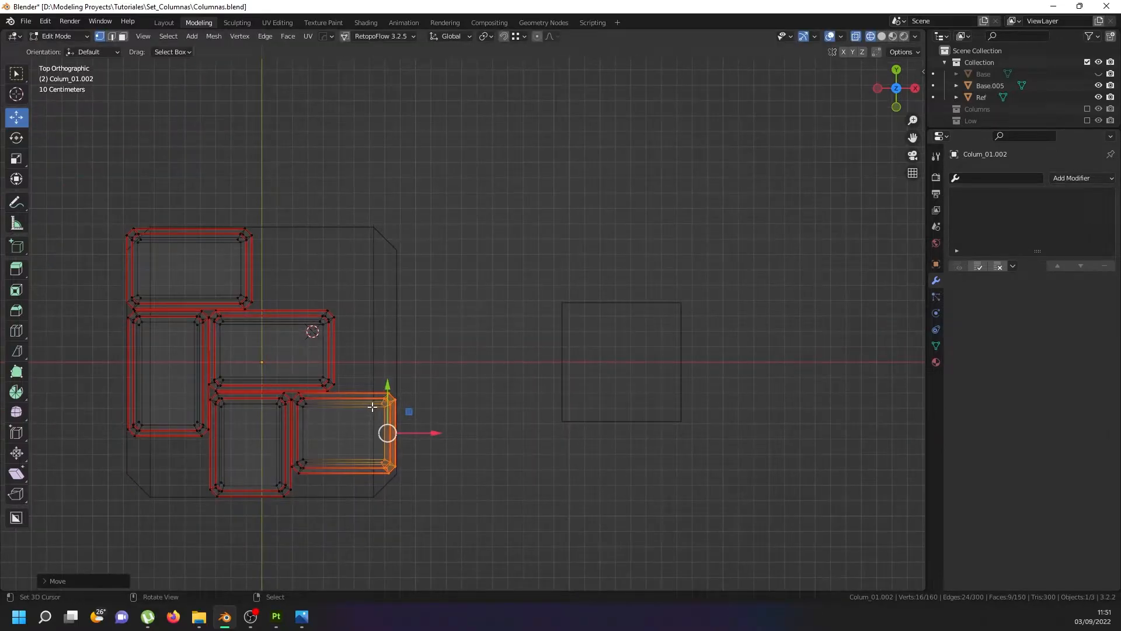
key("l")
key("shift+d")
right_click(367, 405)
left_click_drag(349, 381, 337, 220)
left_click(286, 252)
Shorten the corner copy by moving its -X end about 0.15 m along X.
scroll(286, 253, "up", 3)
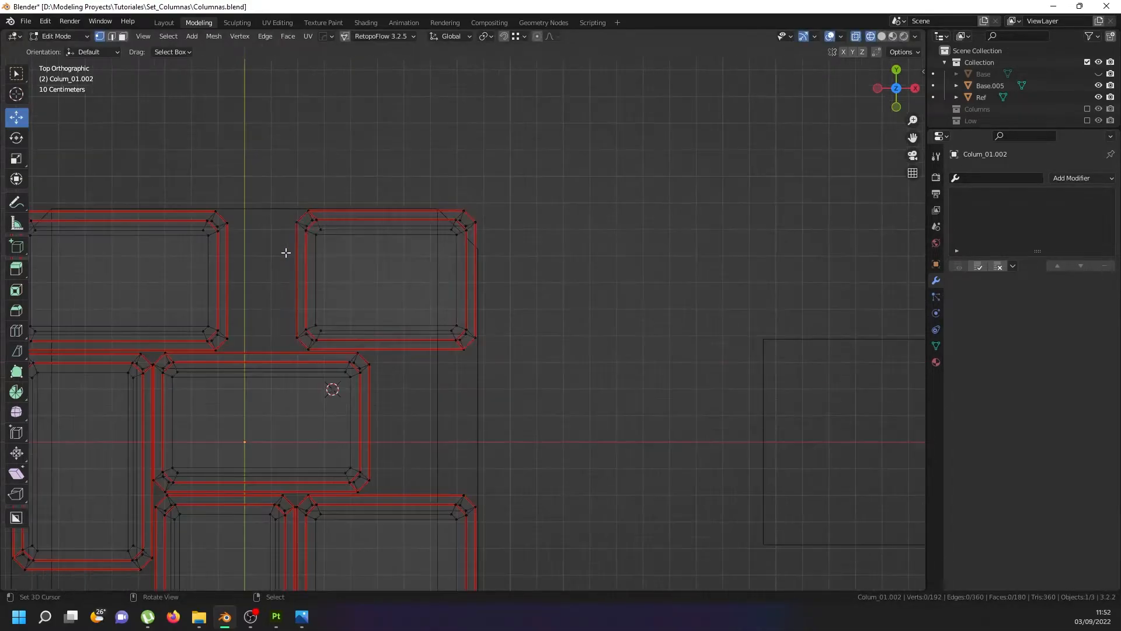
left_click_drag(276, 192, 337, 348)
key("g")
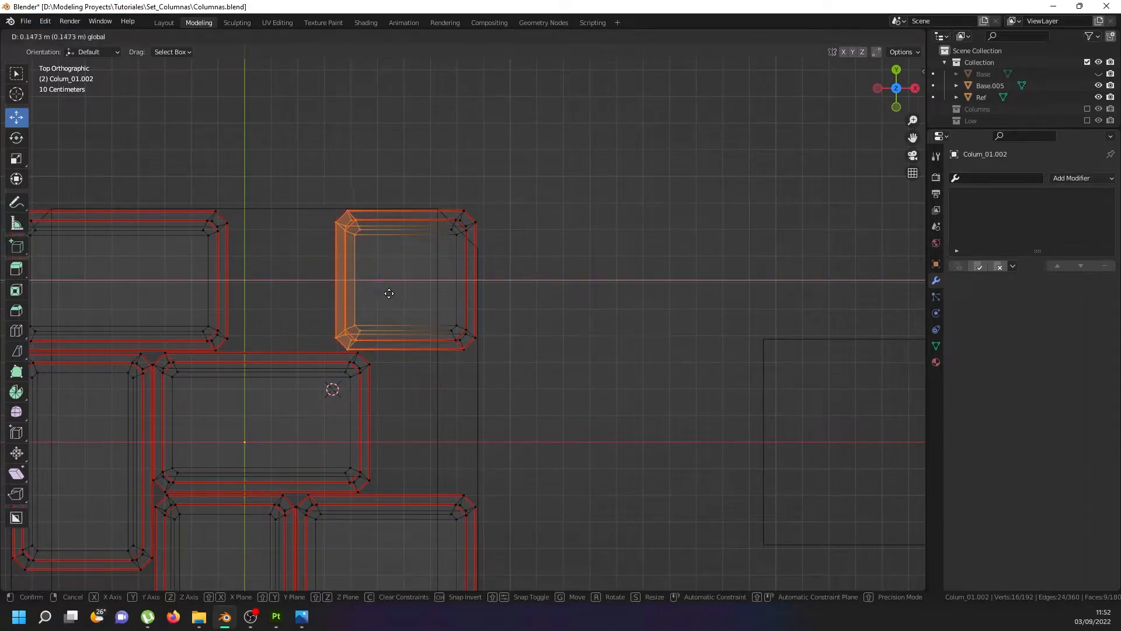
left_click(388, 290)
Duplicate the upright brick at the -X edge and place the copy in the gap between the two +Y edge bricks.
scroll(390, 309, "down", 4)
scroll(251, 411, "up", 2)
left_click(207, 431)
key("l")
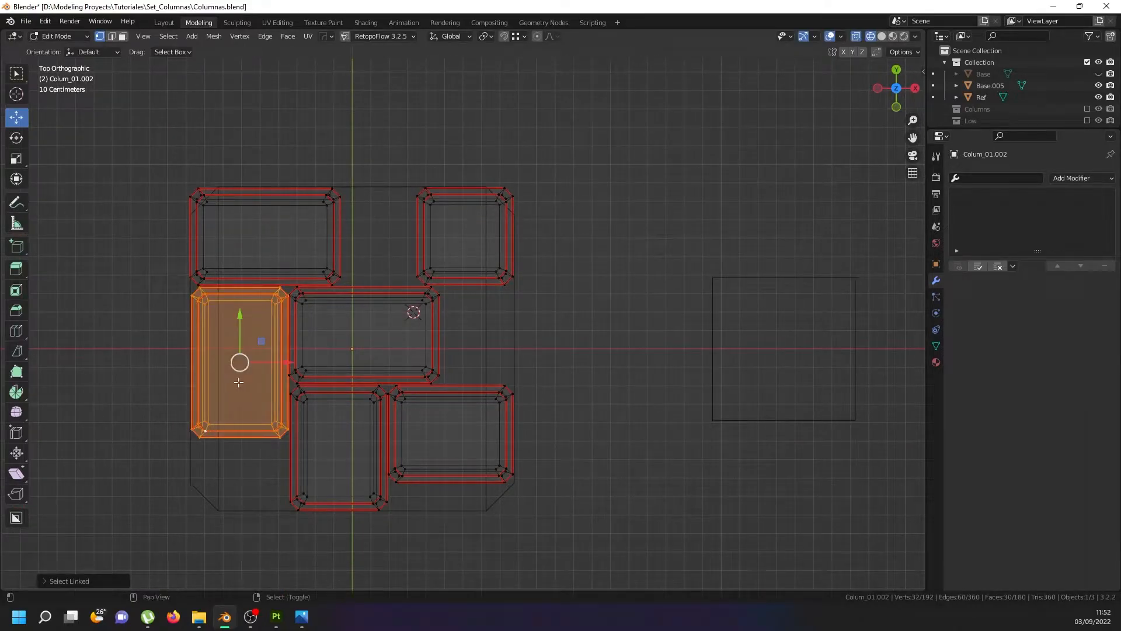
left_click_drag(287, 363, 430, 363)
left_click_drag(377, 332, 385, 226)
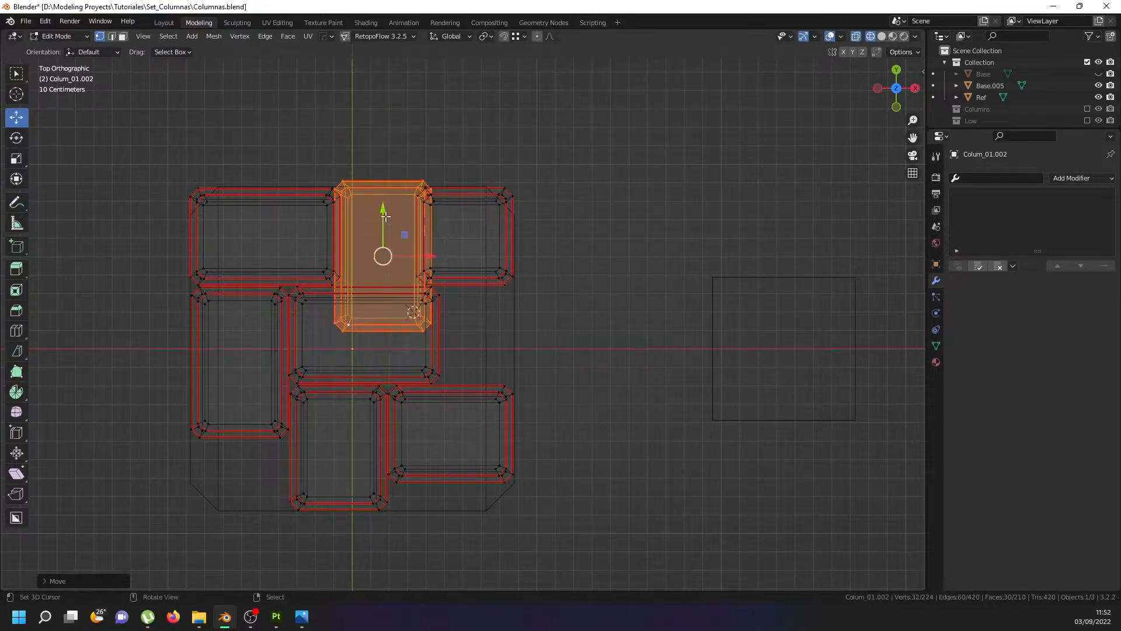
scroll(386, 227, "up", 3)
left_click_drag(425, 288, 437, 288)
left_click_drag(395, 247, 395, 259)
Shorten the upright brick copy at the +Y edge by moving its -Y end about 0.28 m along Y.
key("alt+a")
left_click_drag(277, 450, 521, 392)
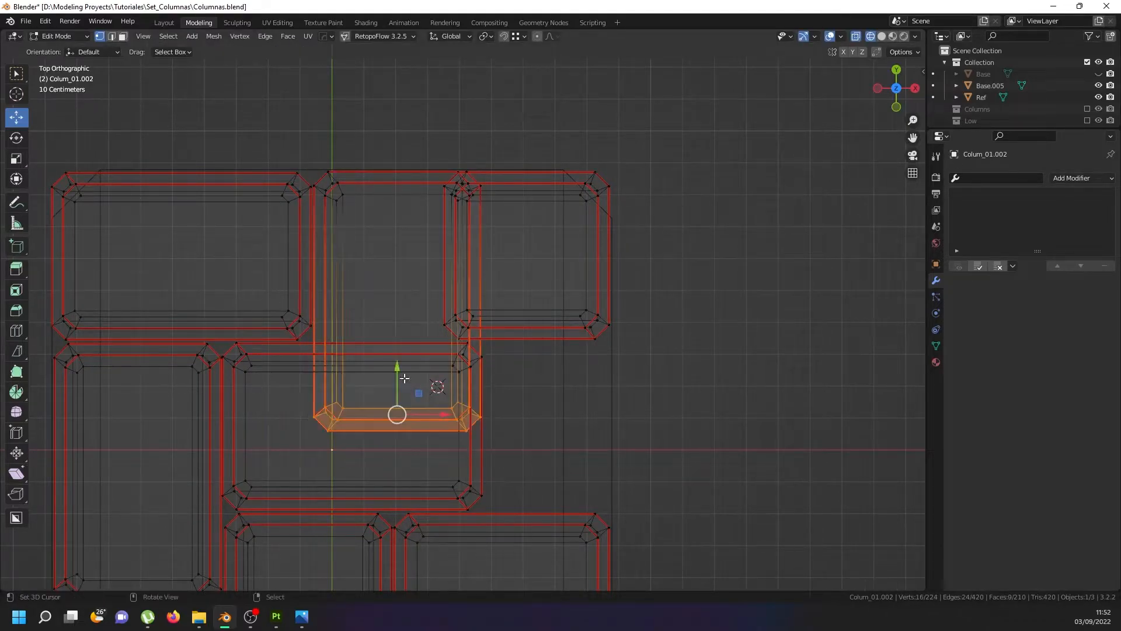
key("g")
key("y")
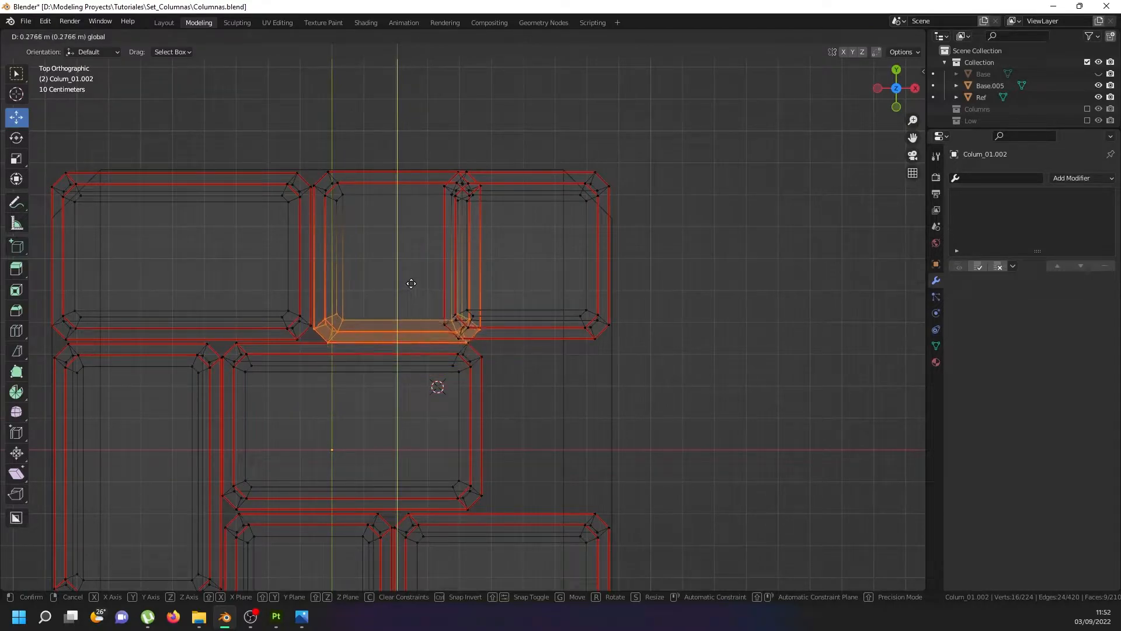
left_click(411, 286)
middle_click_drag(535, 339, 454, 390, "shift")
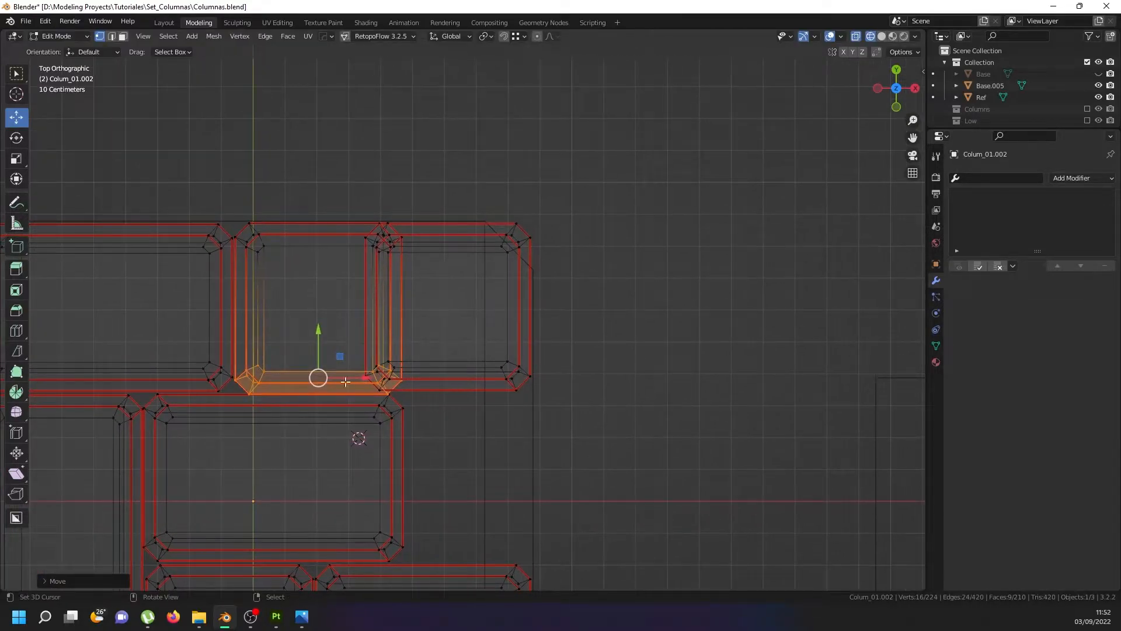
left_click_drag(319, 336, 320, 334)
Move the +X, +Y corner brick along X until it clears the neighbouring upright brick.
right_click(426, 371)
key("ctrl+l")
right_click(494, 377)
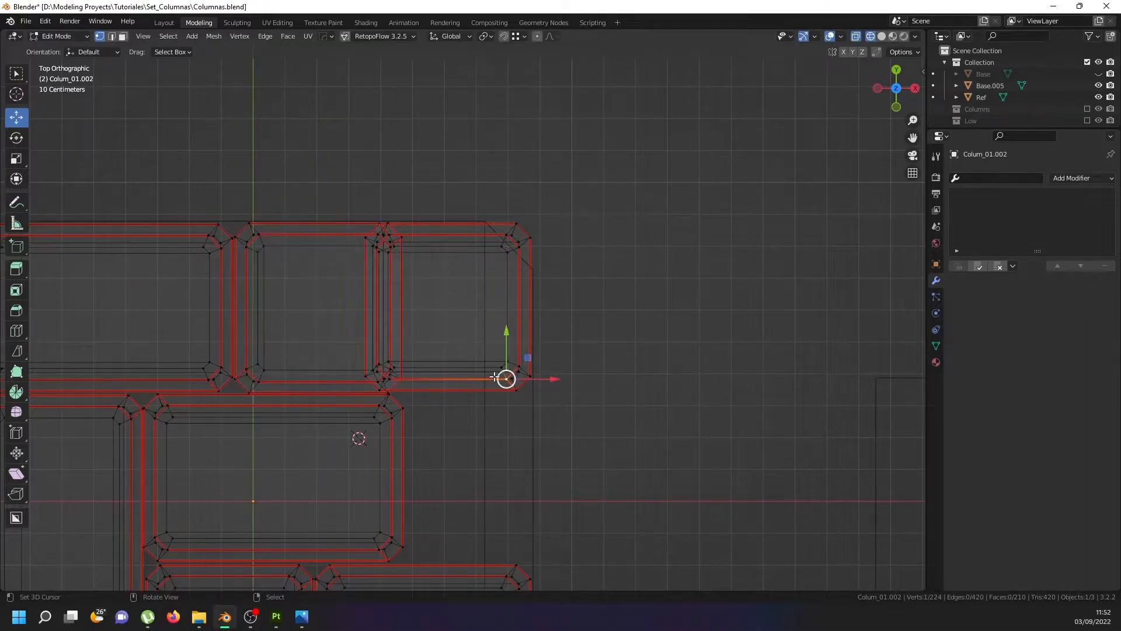
key("ctrl+l")
left_click_drag(492, 309, 530, 323)
left_click(531, 322)
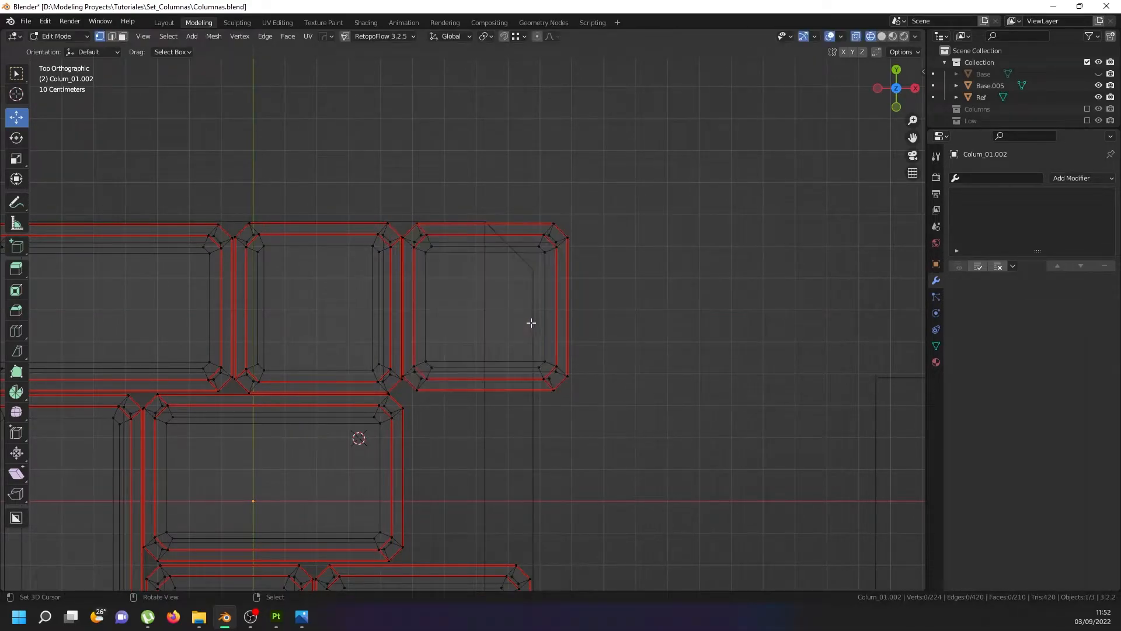
Move the corner brick's +X end back about 0.11 m along X, flush with the plate's edge.
left_click_drag(607, 176, 519, 461)
left_click_drag(592, 308, 558, 316)
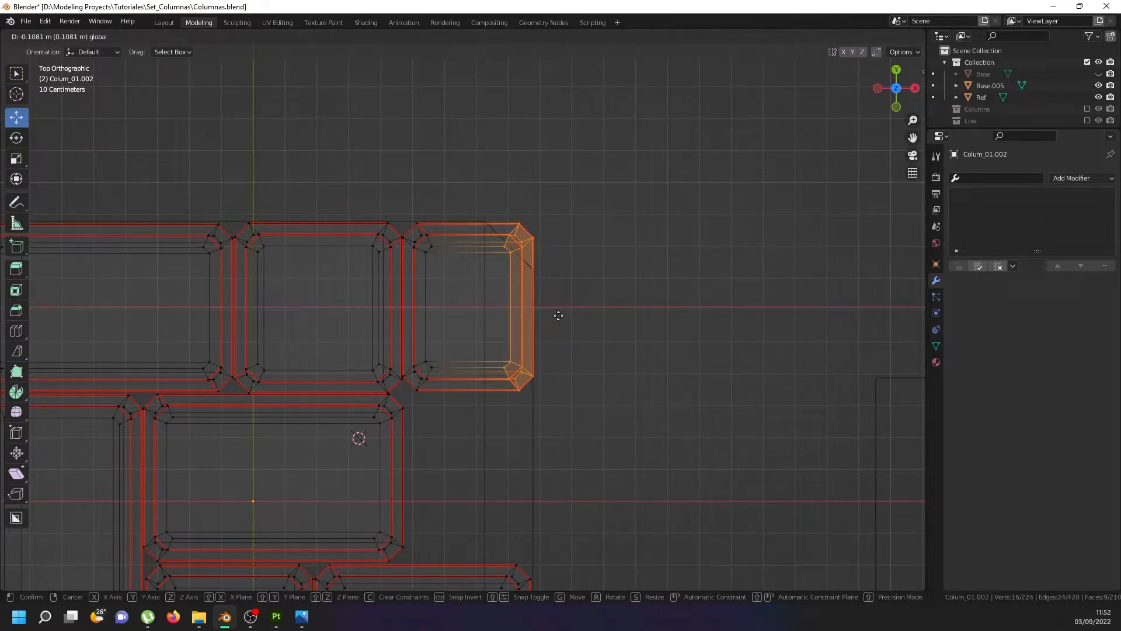
left_click(558, 315)
Duplicate the corner brick and move the copy along Y into the gap beside the central horizontal brick.
scroll(537, 345, "down", 1)
key("l")
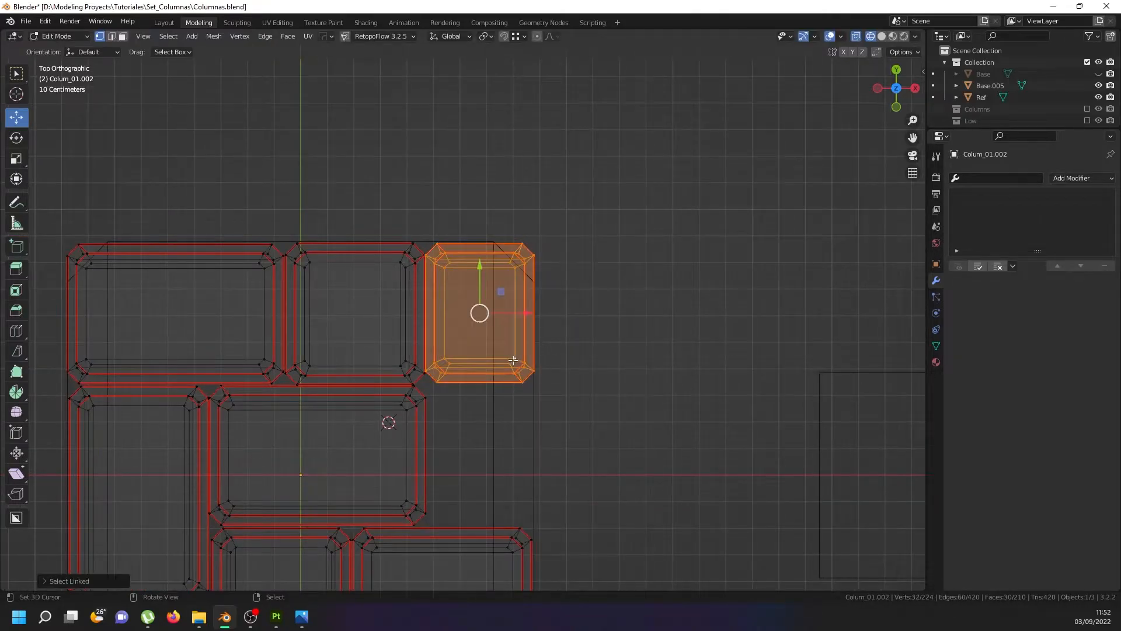
left_click_drag(479, 265, 465, 410)
left_click(465, 409)
scroll(464, 409, "down", 3)
scroll(428, 461, "up", 1)
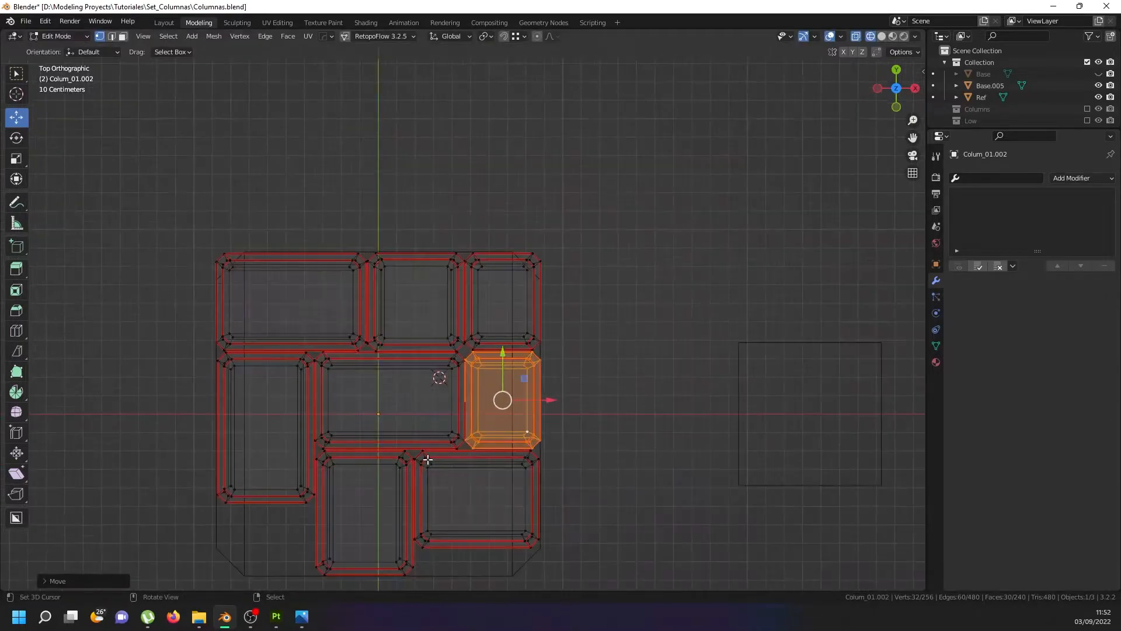
Duplicate that brick into the plate's empty -X, -Y corner, rotate the copy 90° and align it along X.
key("shift+d")
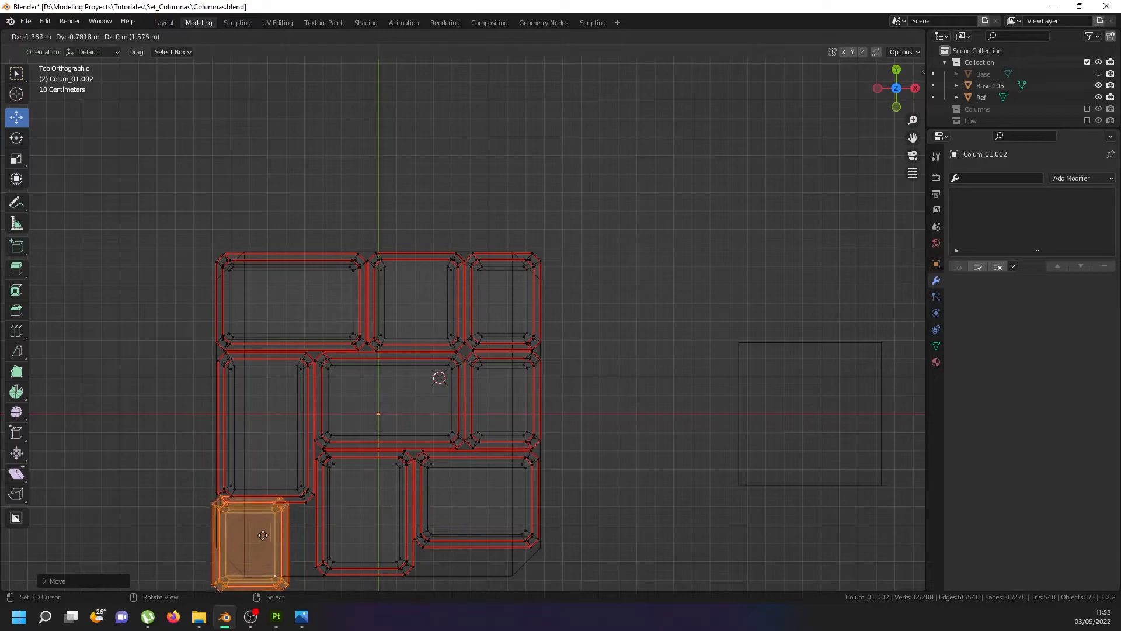
left_click(263, 534)
type("r90")
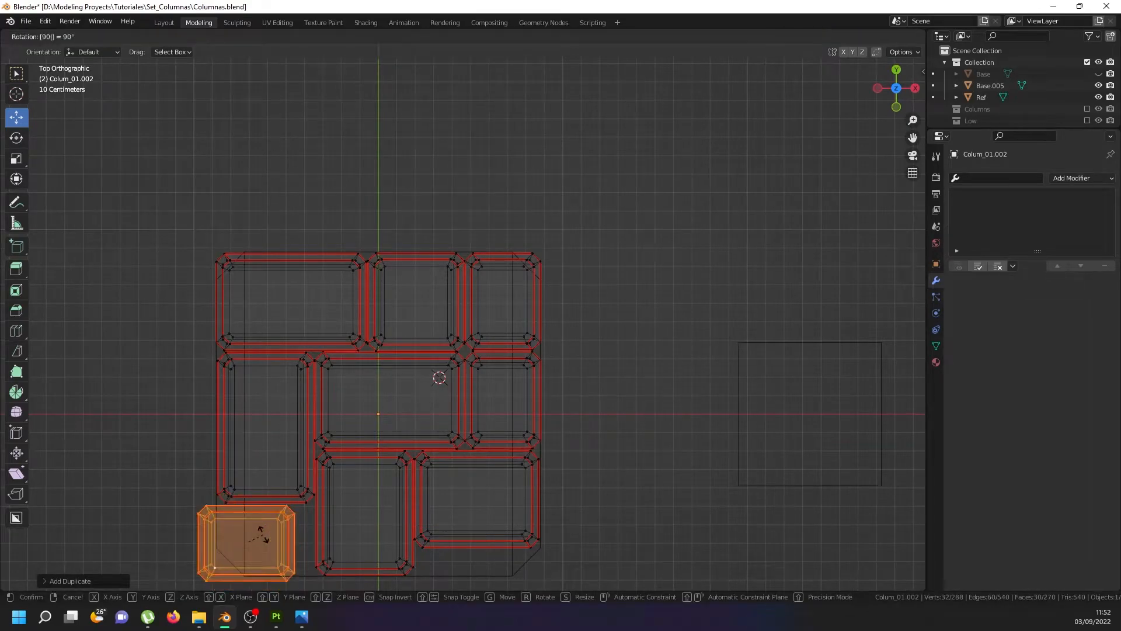
key("Return")
left_click_drag(303, 541, 319, 542)
Extend the horizontal brick at the +X, -Y corner by moving its -Y end along Y to the plate's edge.
middle_click_drag(429, 543, 334, 493, "shift")
key("alt+a")
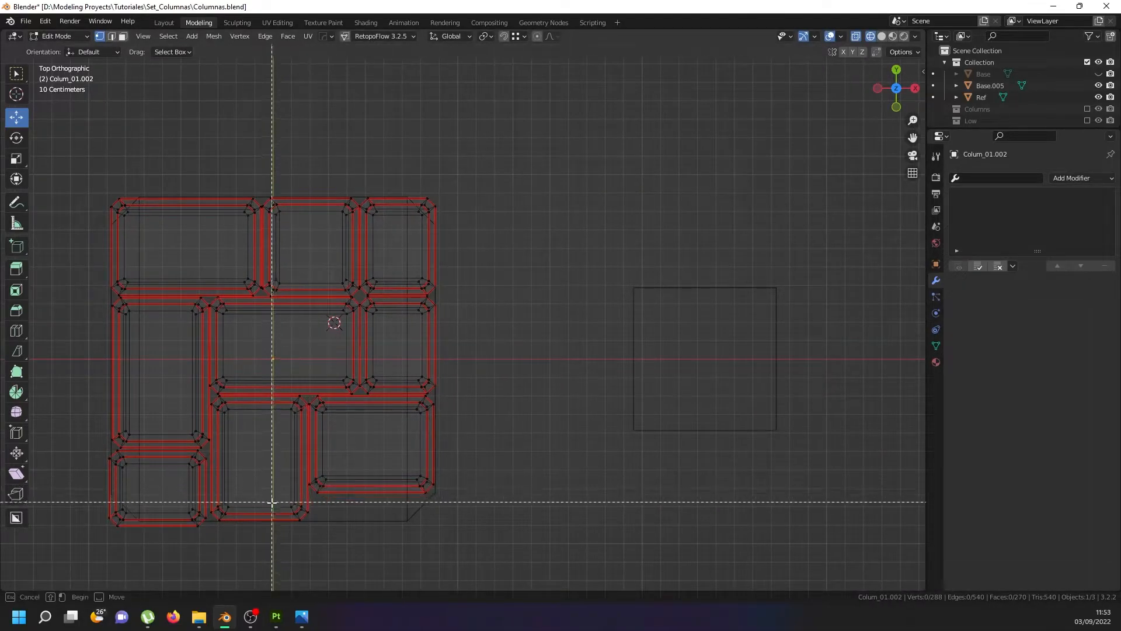
key("b")
left_click_drag(275, 499, 454, 466)
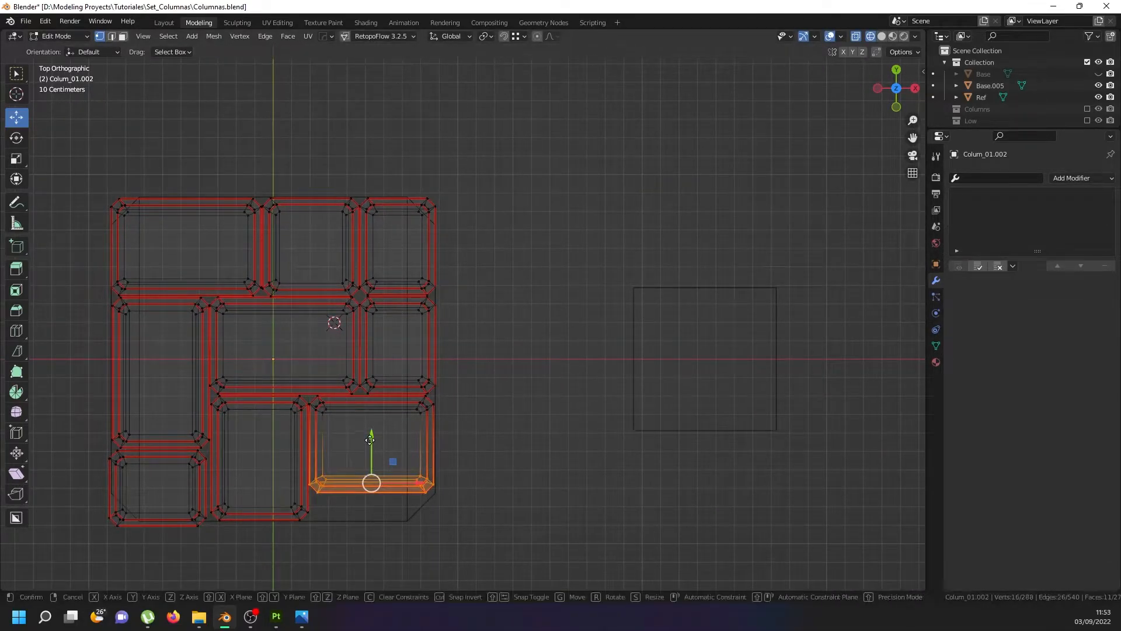
key("g")
key("y")
left_click(366, 469)
Return to Object Mode with solid shading and hide the reference plate Base.005.
key("shift+z")
key("Tab")
middle_click_drag(370, 468, 476, 343)
left_click(287, 435)
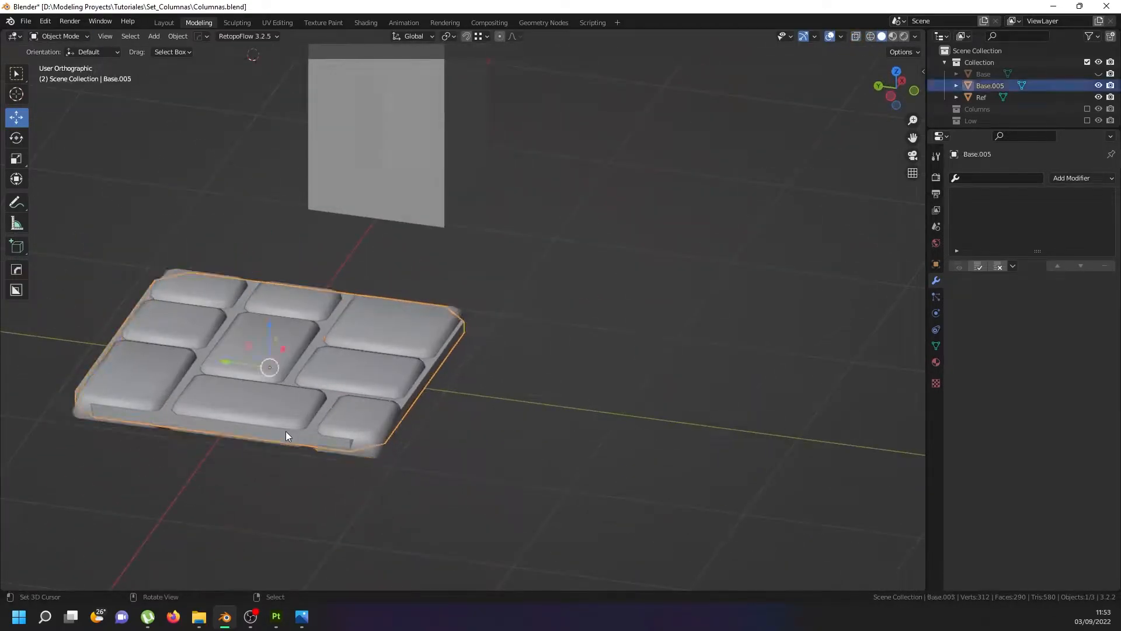
left_click(83, 416)
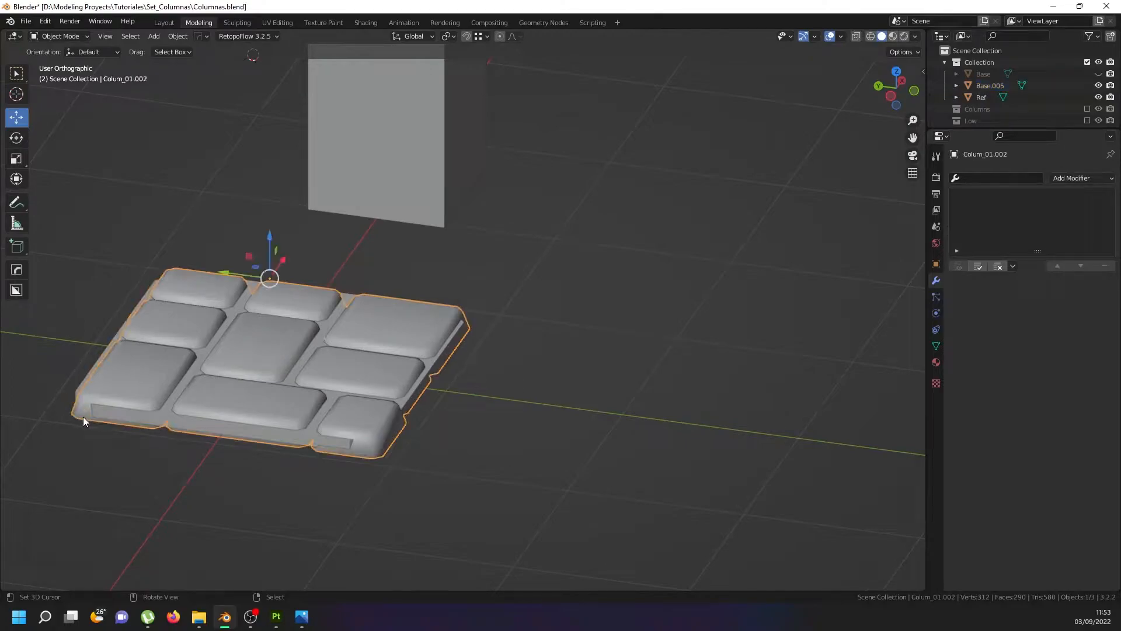
left_click(116, 421)
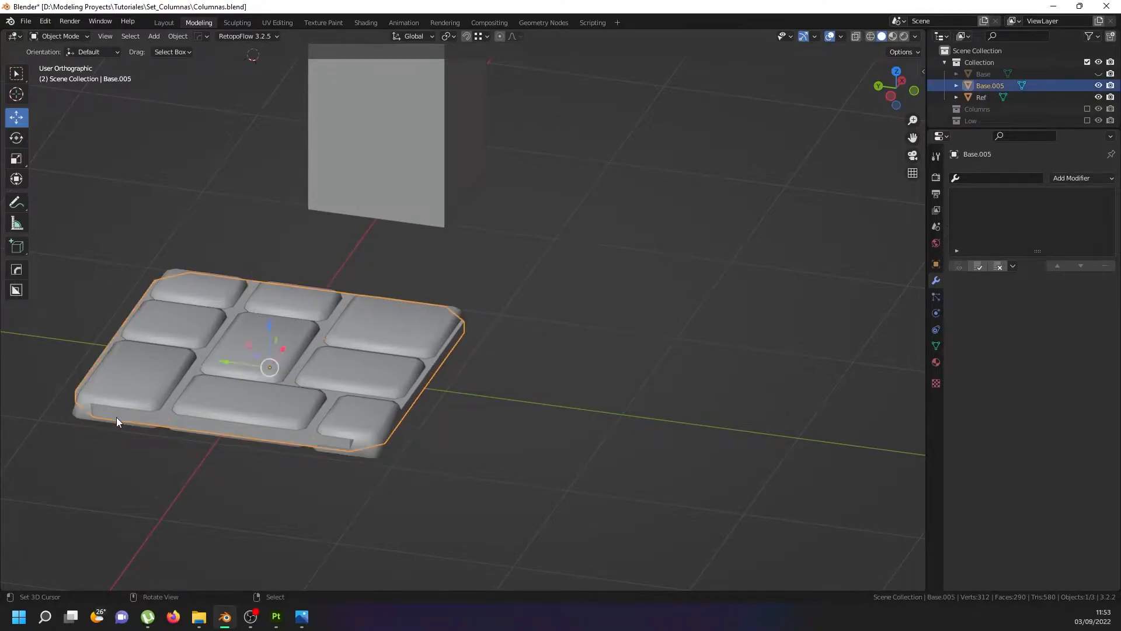
key("h")
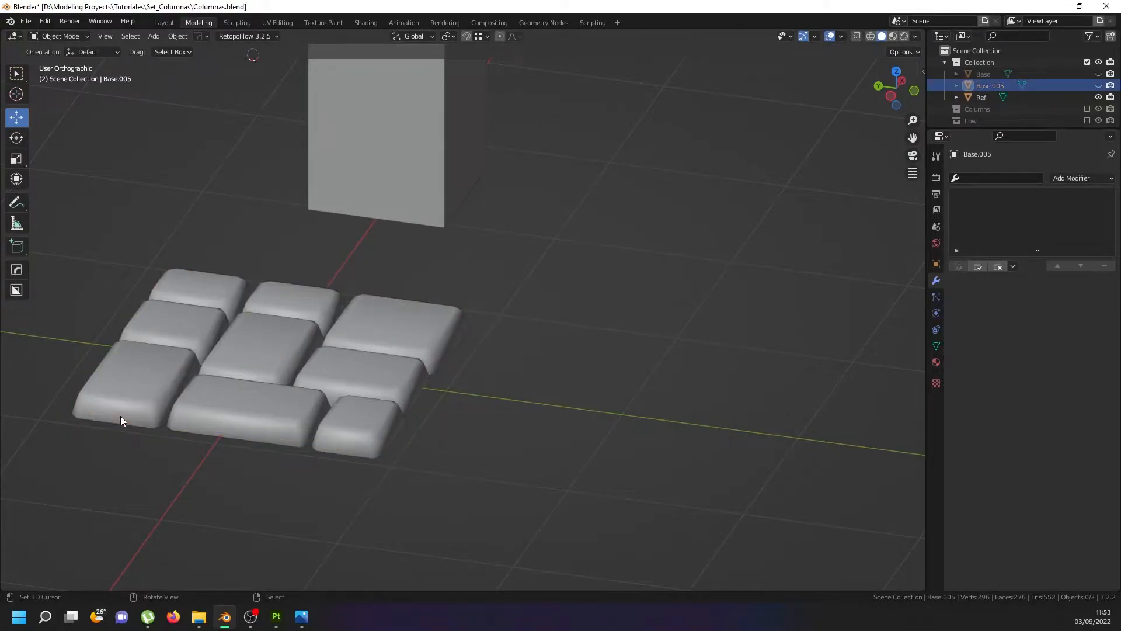
Switch the viewport to material preview and show Colum_01 together with the brick base.
left_click(893, 37)
mouse_move(597, 170)
middle_mouse_down()
mouse_move(552, 212)
mouse_move(1073, 121)
middle_mouse_up()
left_click(446, 316)
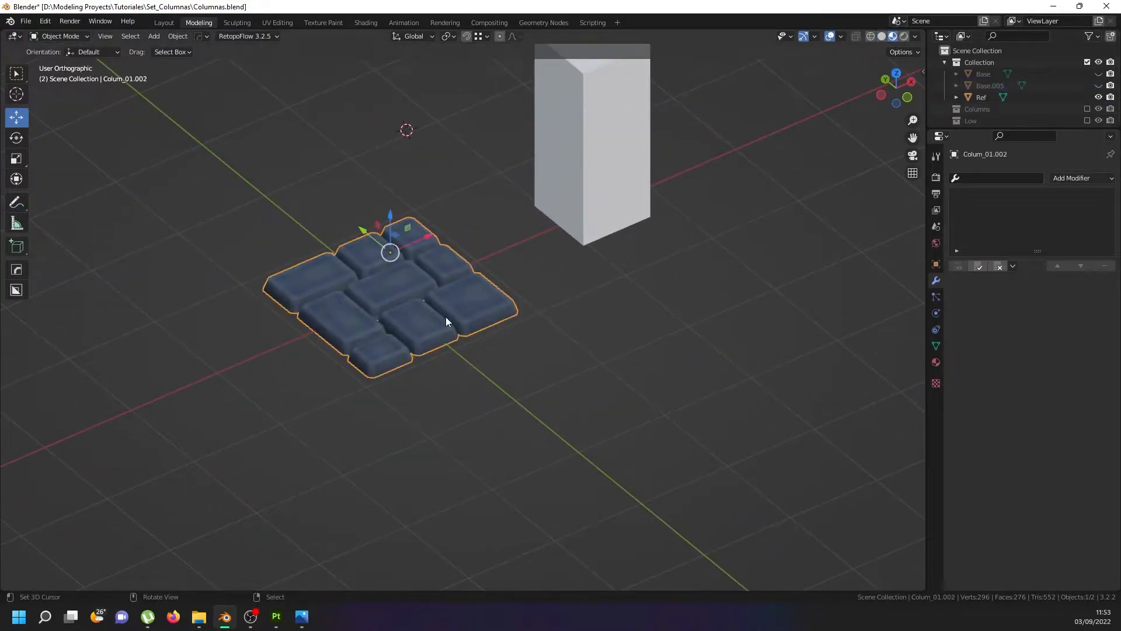
scroll(1028, 93, "down", 5)
left_click(1098, 104)
left_click(1098, 104)
left_click(1099, 93)
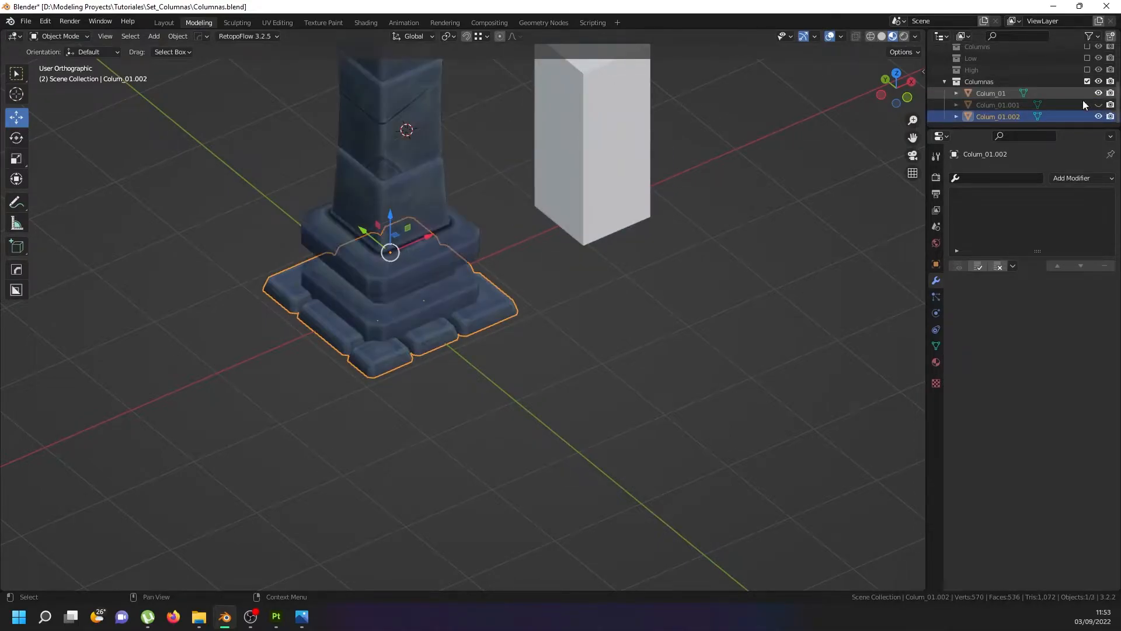
Hide the Ref block and inspect the column standing on its brick base.
left_click(614, 192)
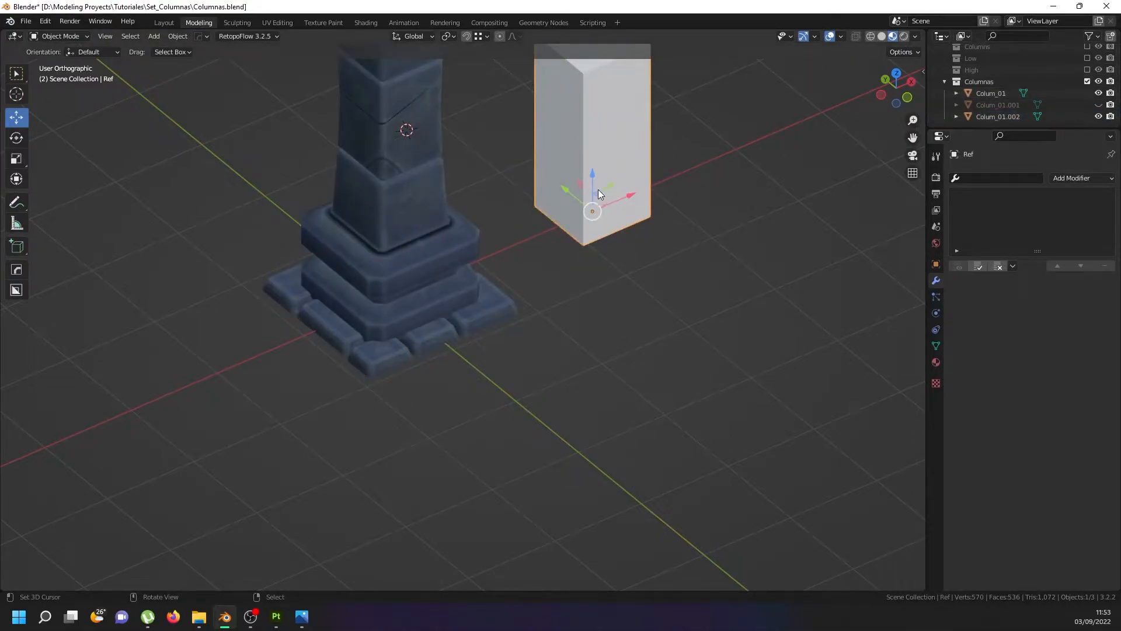
key("h")
left_click(432, 292)
middle_click_drag(432, 292, 475, 283)
key("alt+a")
scroll(405, 320, "up", 4)
scroll(476, 282, "down", 6)
middle_click_drag(470, 231, 407, 292)
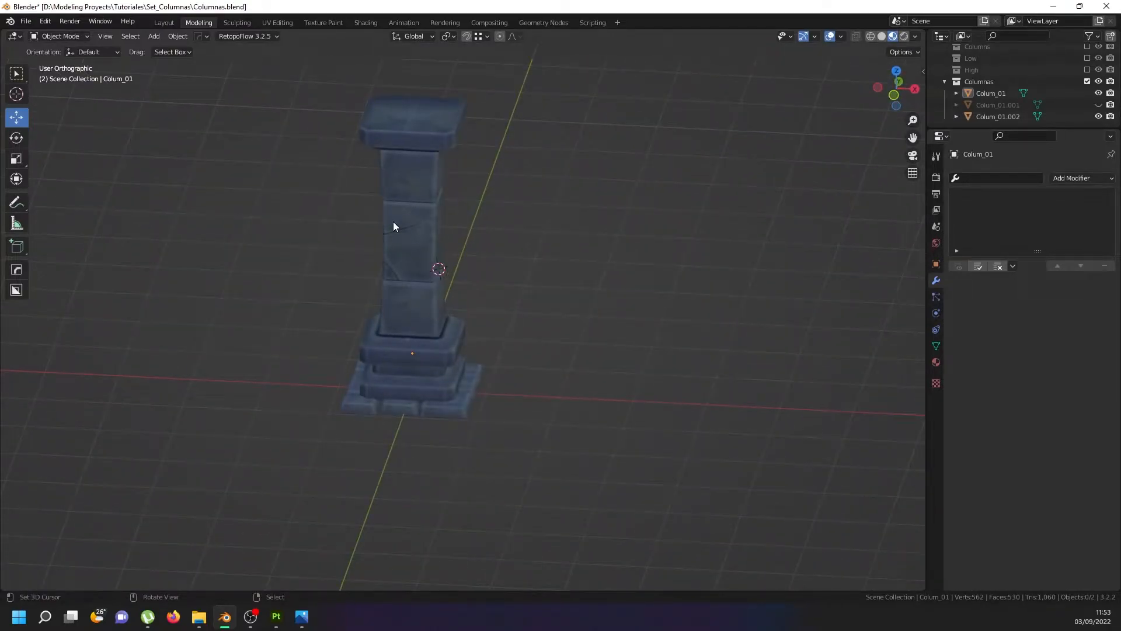
Join the brick base into Colum_01 as one object.
left_click(396, 408)
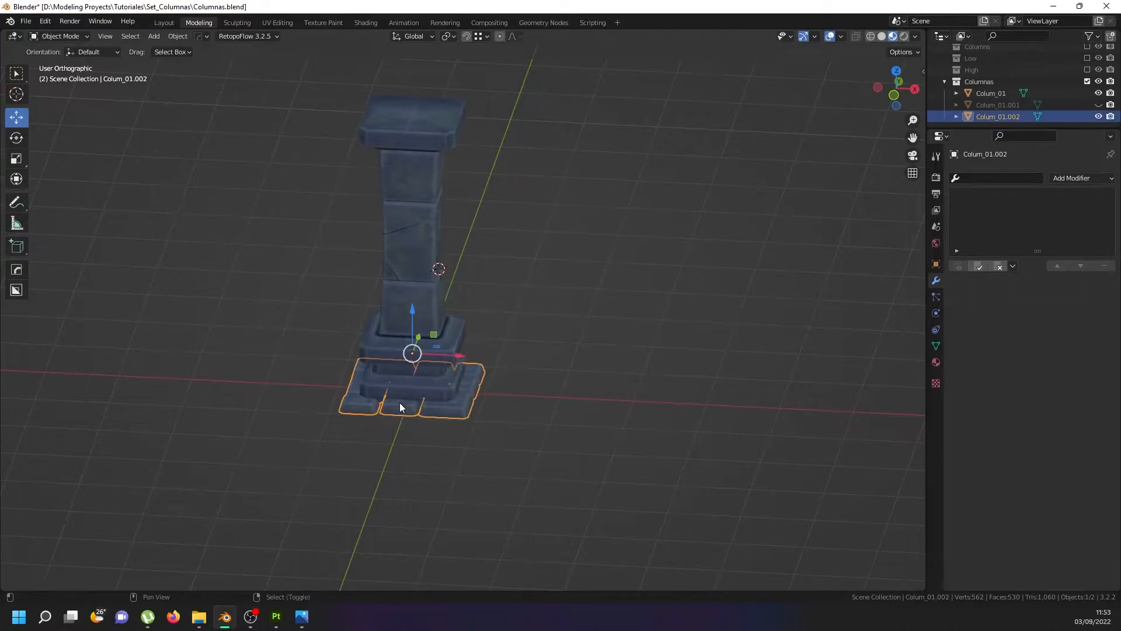
left_click(411, 384, "shift")
key("ctrl+j")
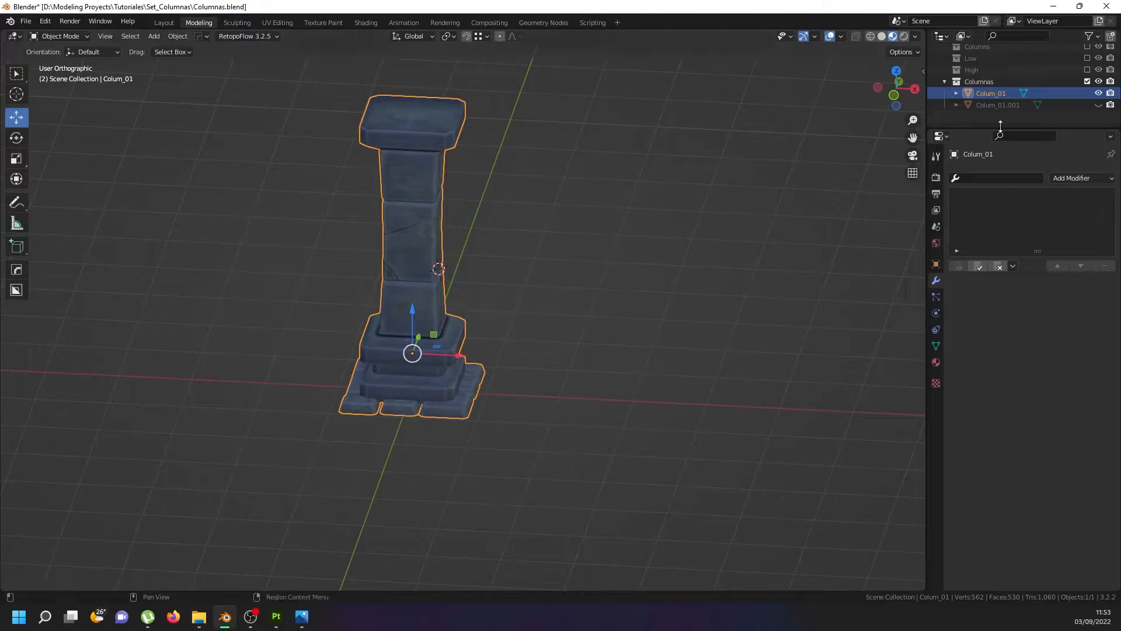
Unhide the old column Colum_01.001, delete it, and select Colum_01.
scroll(1094, 111, "up", 1)
left_click(1098, 106)
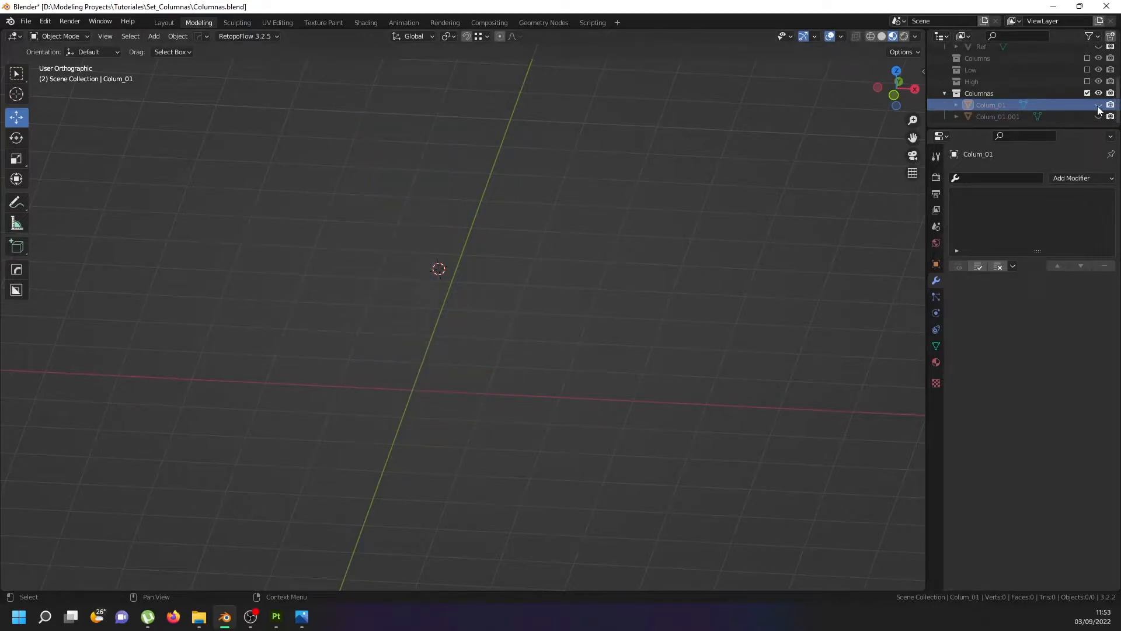
left_click(1098, 105)
left_click(1098, 116)
left_click(565, 290)
key("x")
left_click(566, 289)
left_click(429, 333)
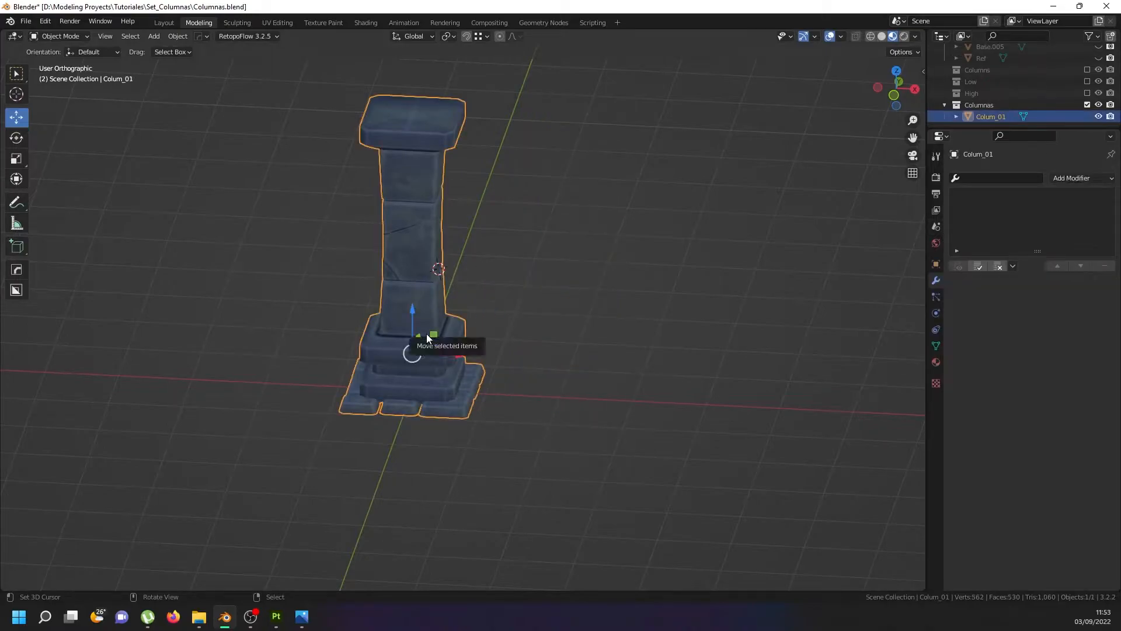
Duplicate Colum_01 in place, hide the original, and enter Edit Mode on the copy.
key("shift+d")
key("Escape")
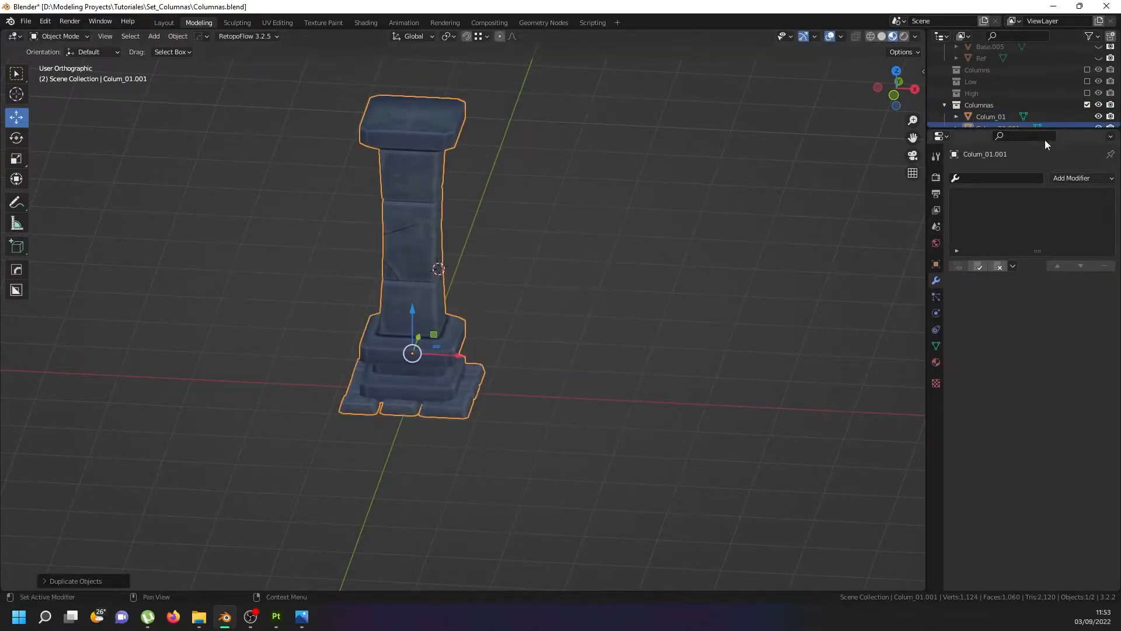
key("Tab")
Flip the copy's three shaft blocks upside down about their Individual Origins and recalculate their normals.
left_click(419, 303)
scroll(419, 303, "up", 2)
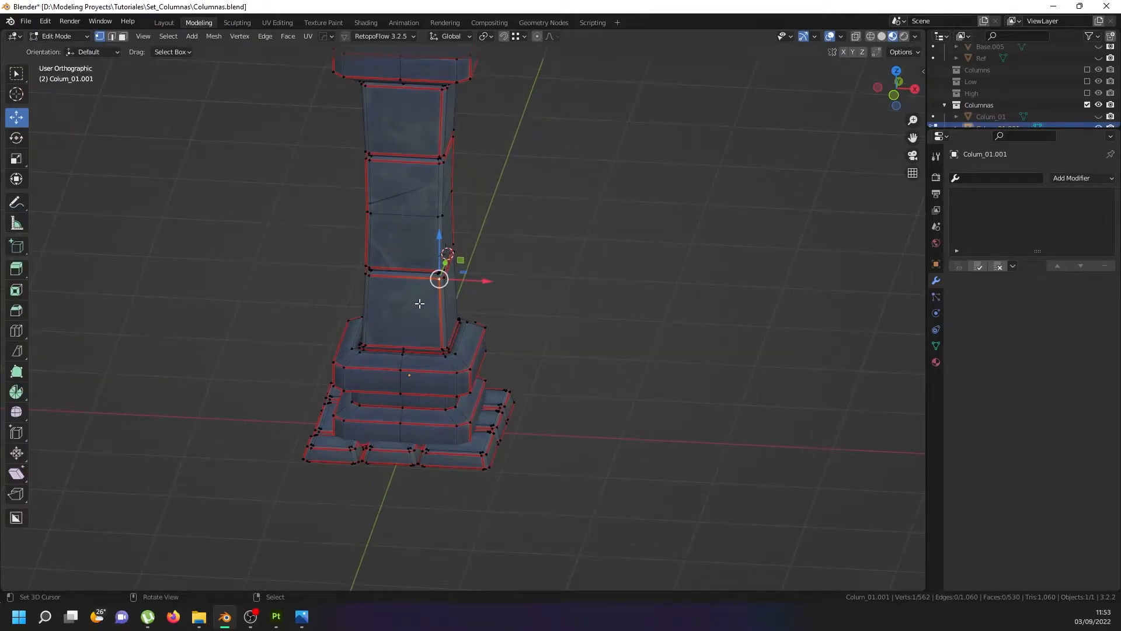
key("l")
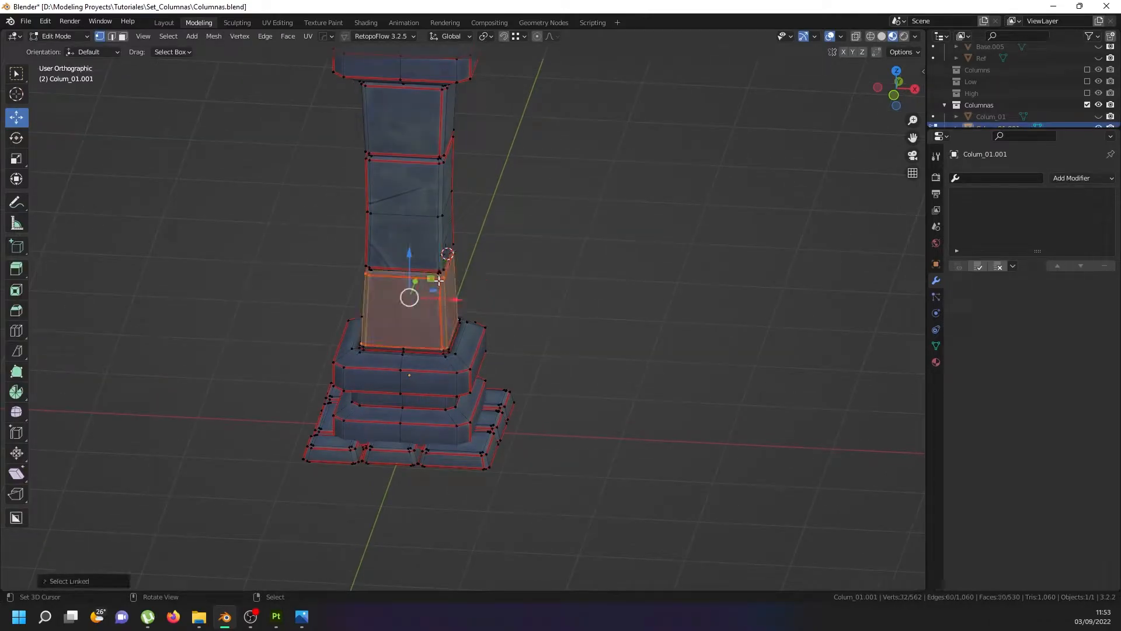
key("l")
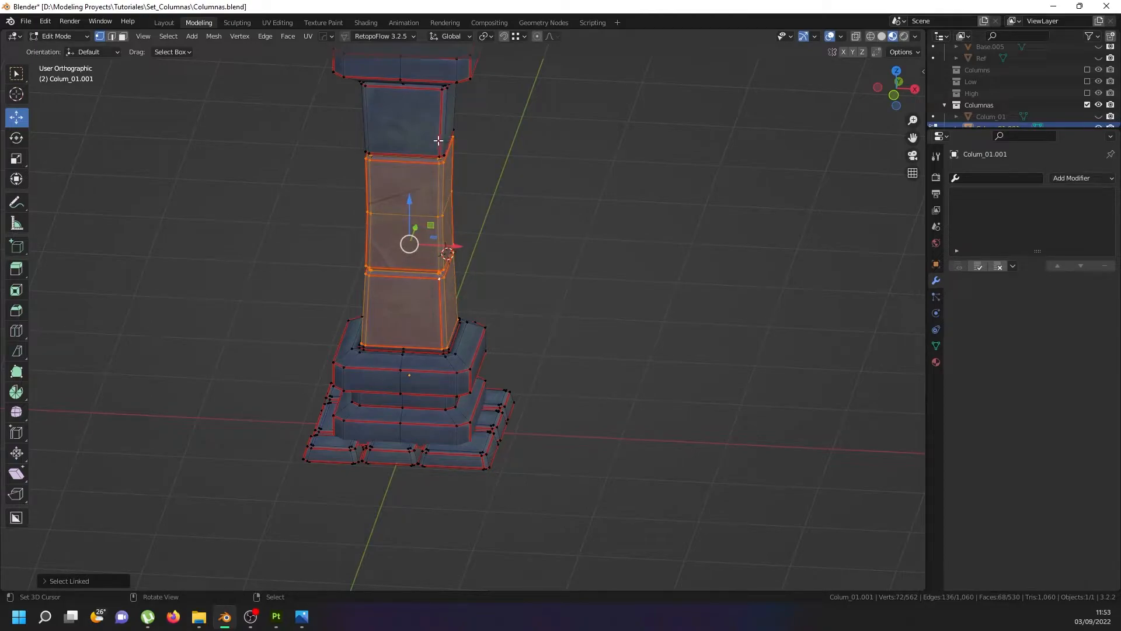
key("l")
left_click(489, 37)
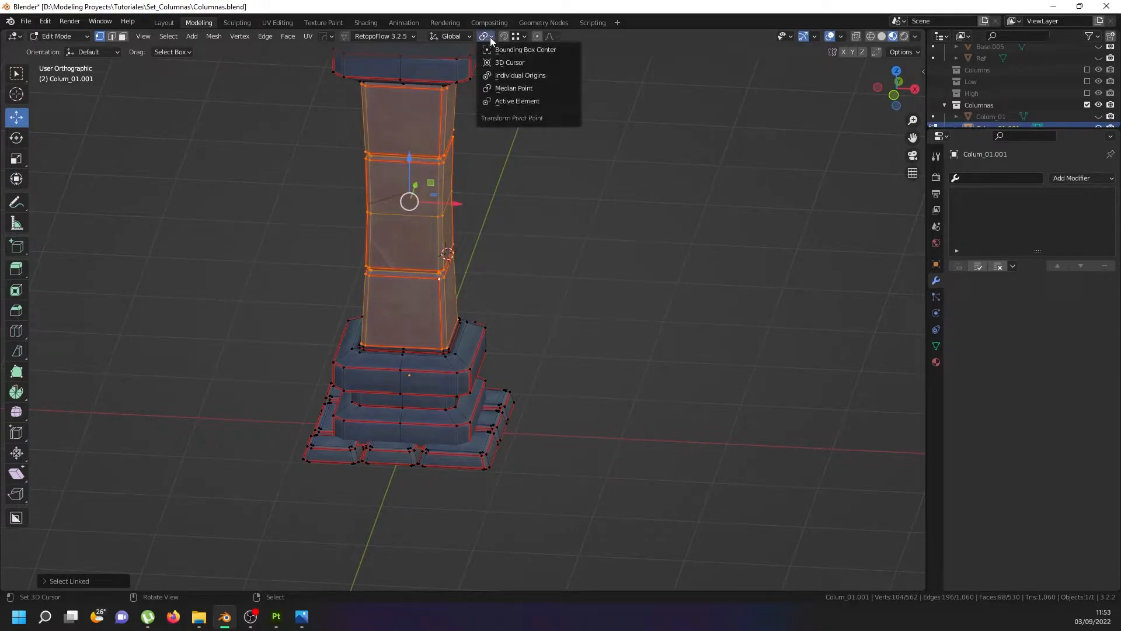
left_click(509, 75)
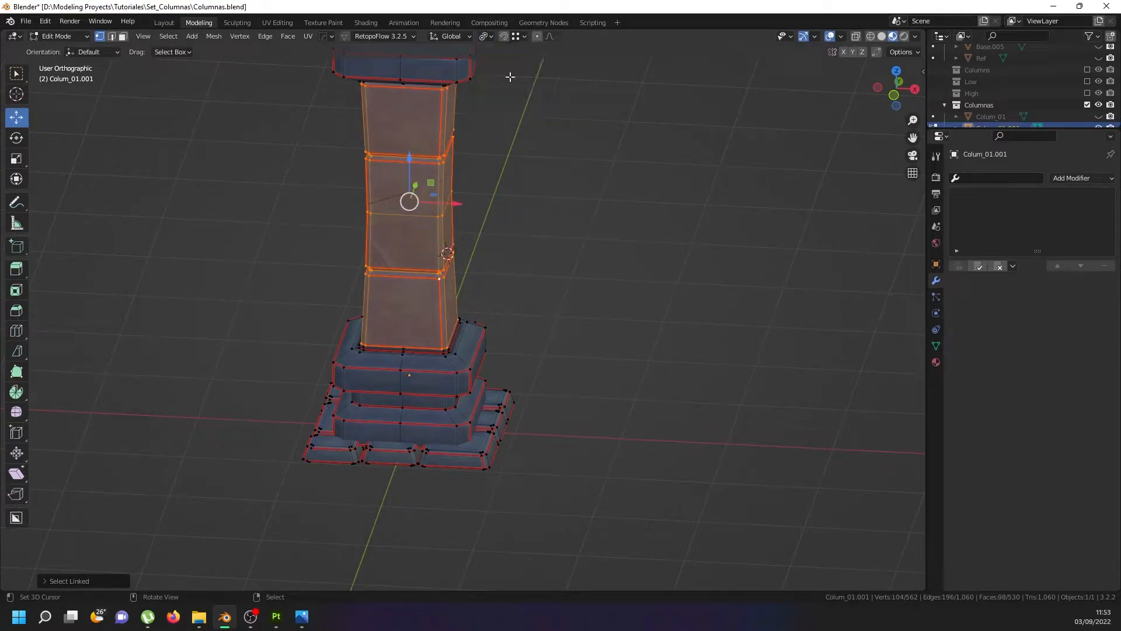
left_click(502, 119)
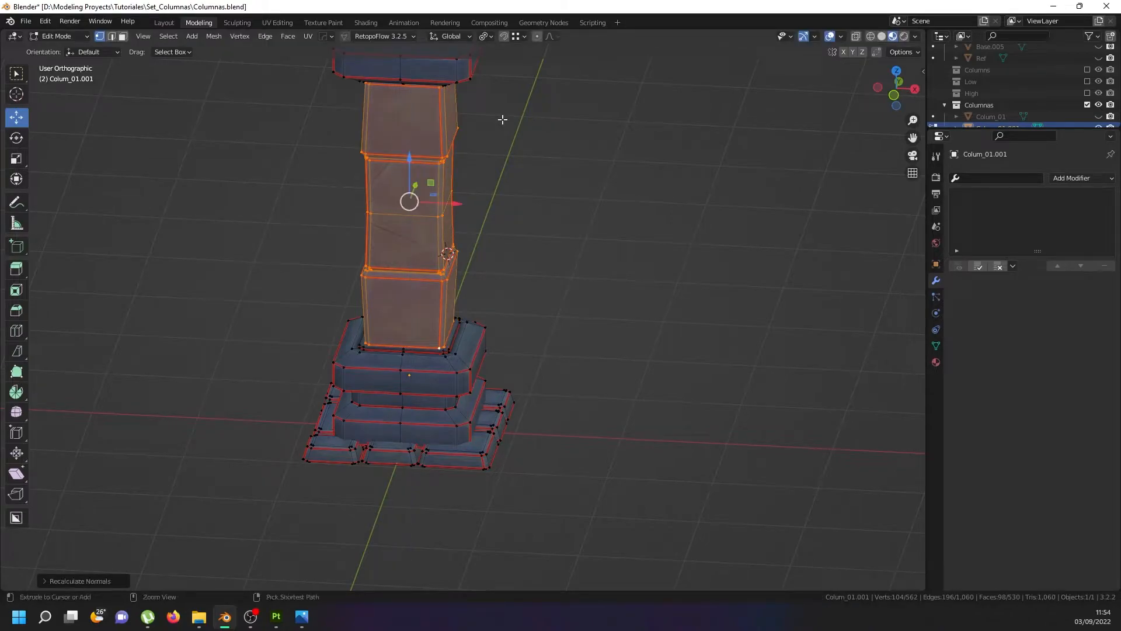
key("Tab")
middle_click_drag(453, 207, 425, 301)
Rotate the middle shaft block 180° around Z and return to Object Mode.
key("Tab")
key("alt+a")
left_click(440, 345)
key("ctrl+l")
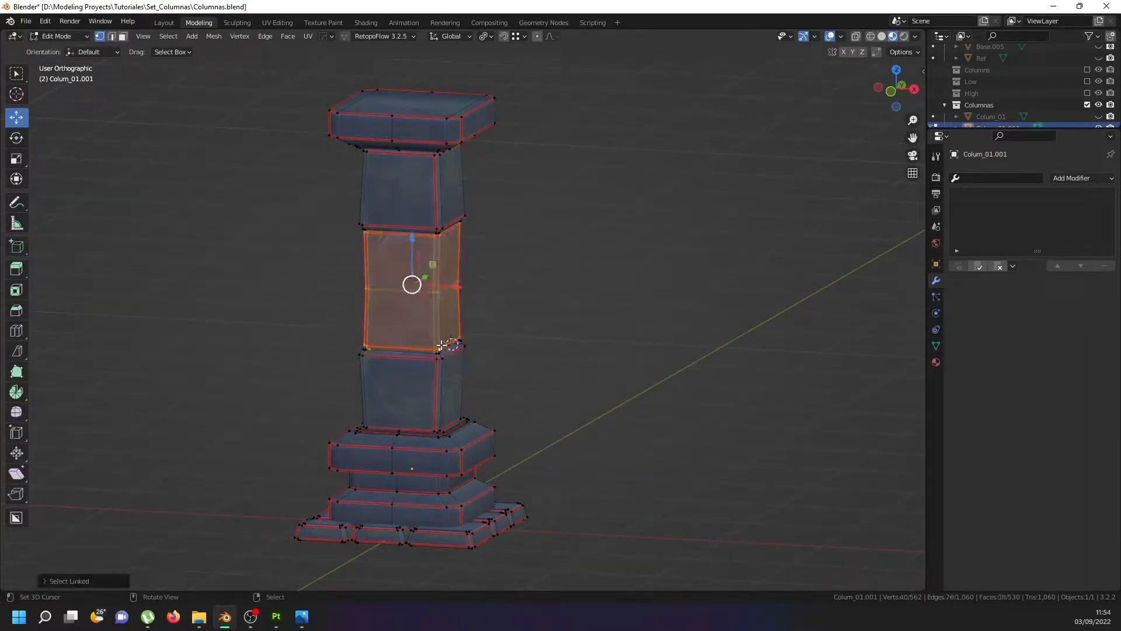
type("rz180")
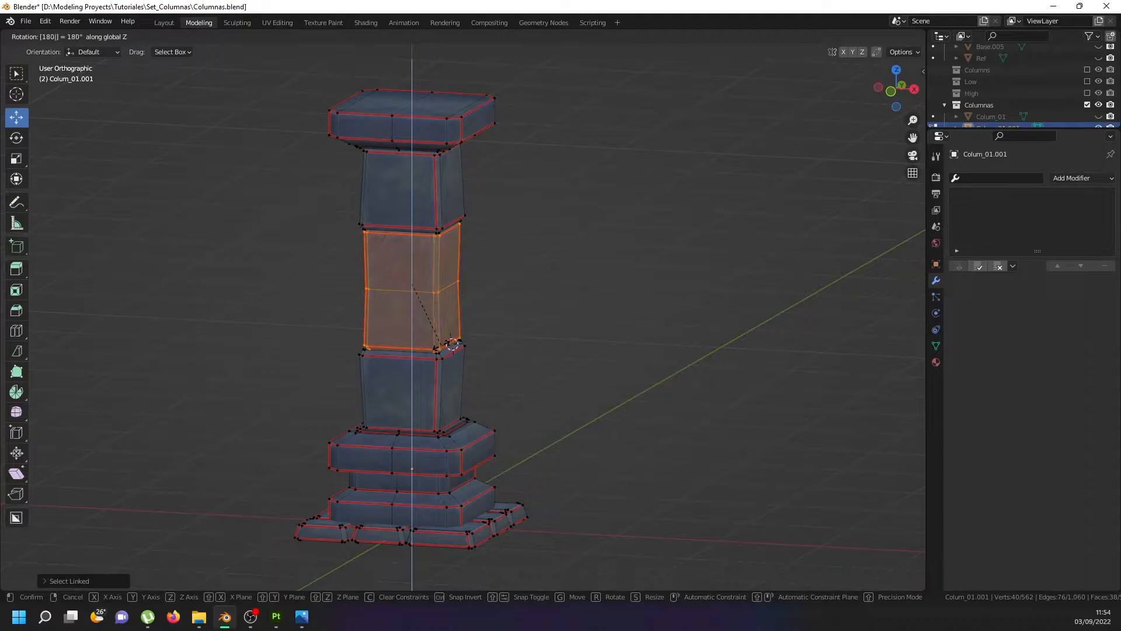
key("Return")
key("Tab")
key("alt+a")
scroll(440, 342, "down", 3)
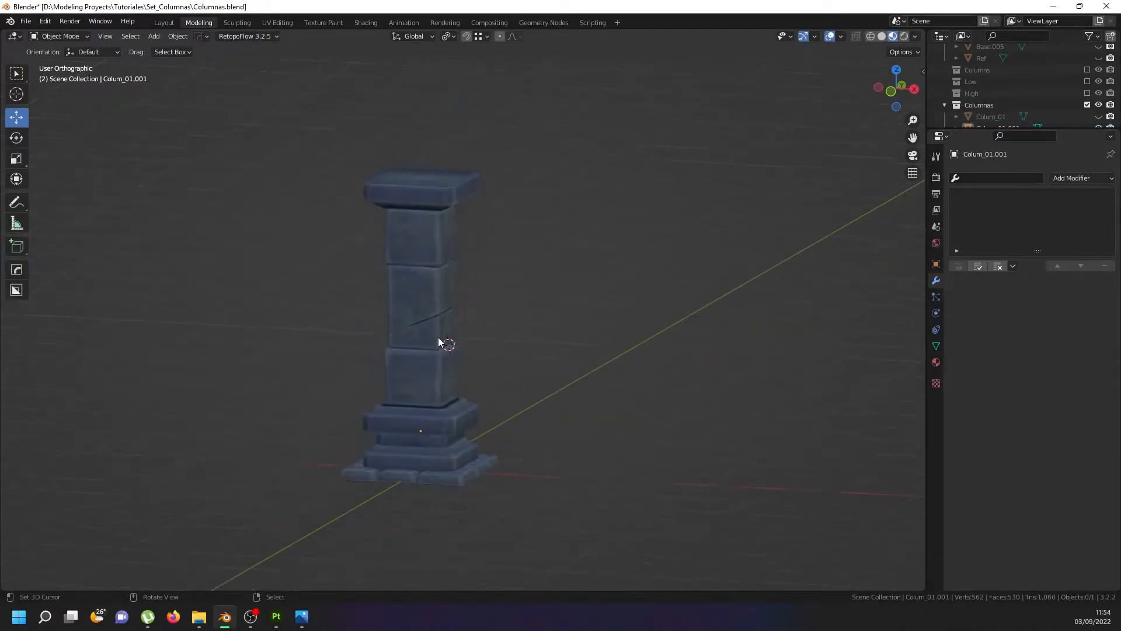
Rename the duplicated column Colum_01.001 to Colum_02.
scroll(1006, 82, "down", 1)
double_click(997, 115)
left_click_drag(1002, 116, 1019, 116)
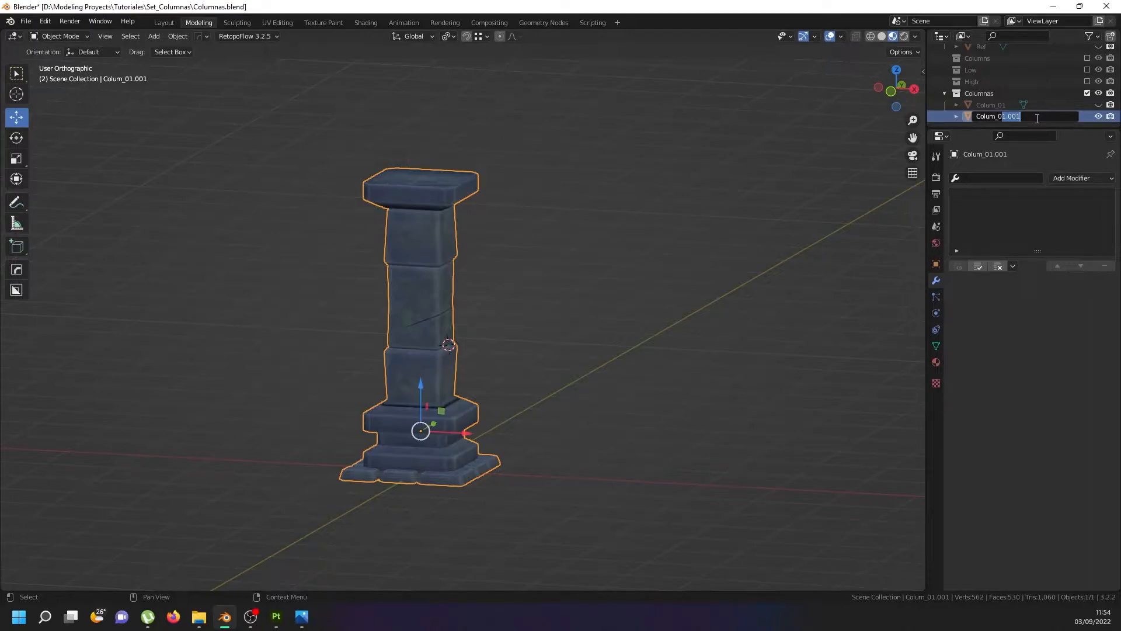
type("2")
key("Return")
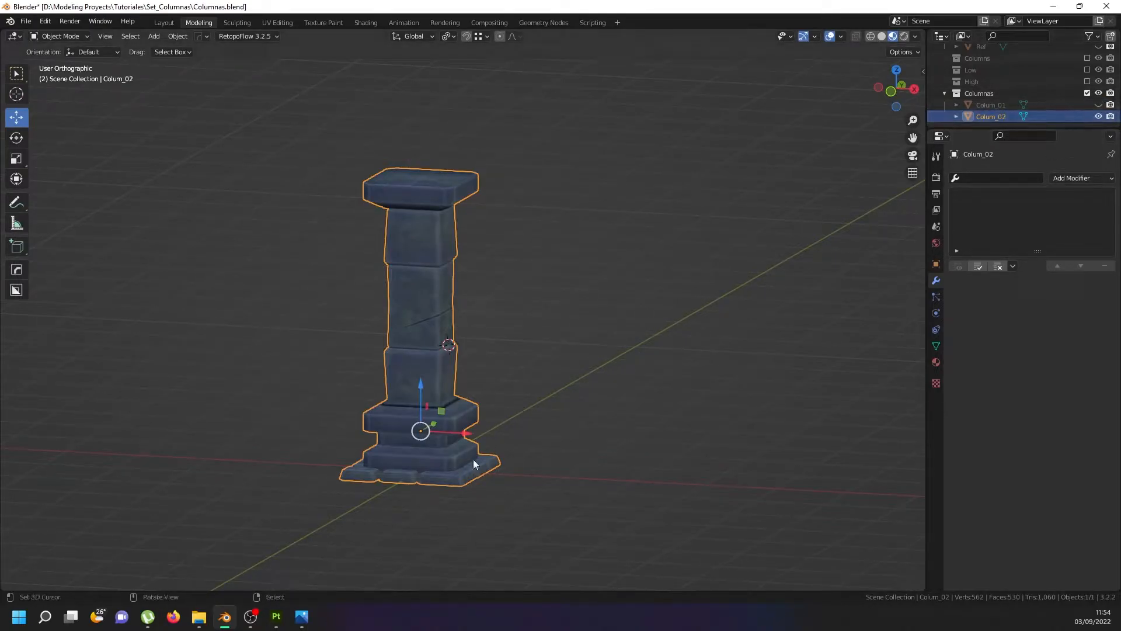
Move Colum_02 along the X axis away from the origin and unhide Colum_01 beside it.
left_click_drag(461, 435, 635, 444)
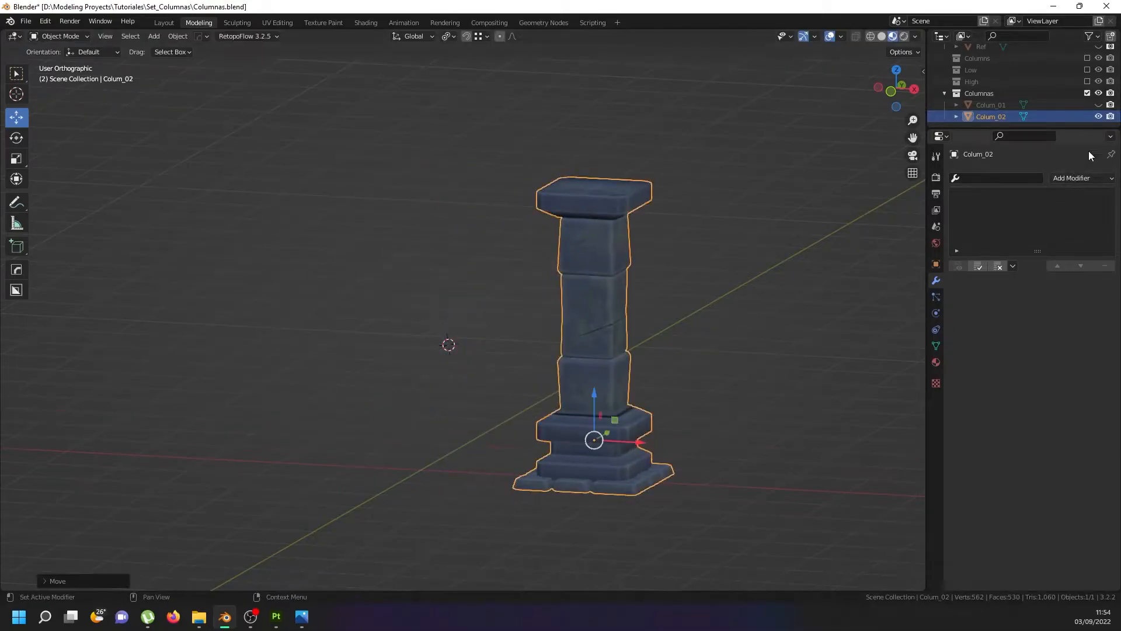
left_click(1097, 105)
mouse_move(441, 408)
middle_mouse_down()
mouse_move(474, 416)
mouse_move(457, 409)
middle_mouse_up()
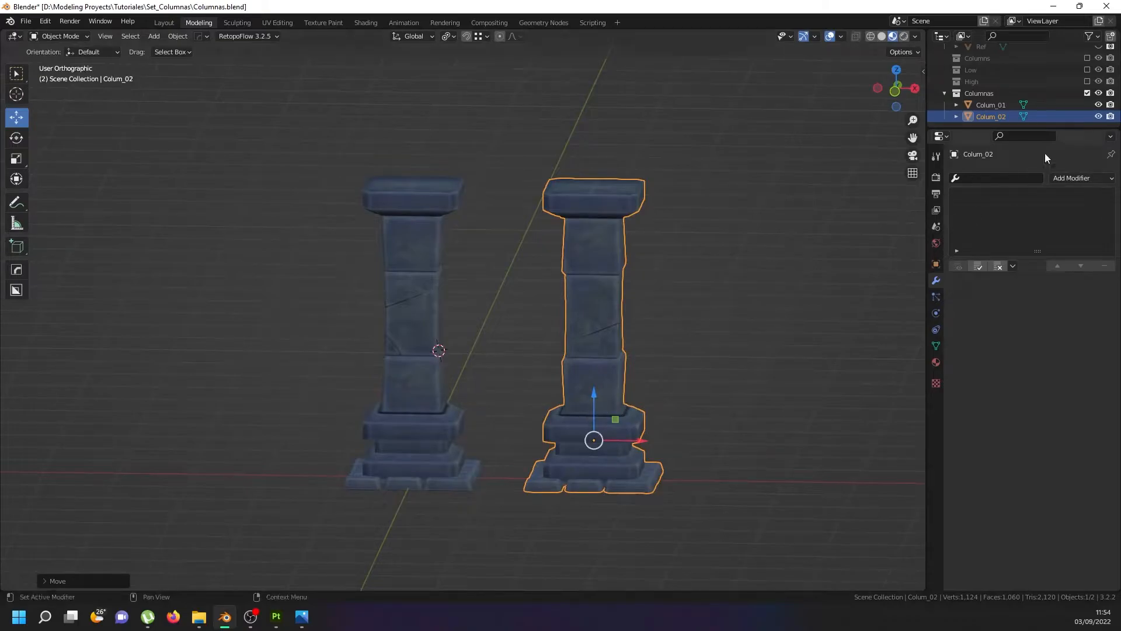
Duplicate Colum_01 in place and hide Colum_01 and Colum_02 so only the new copy shows.
left_click(439, 354)
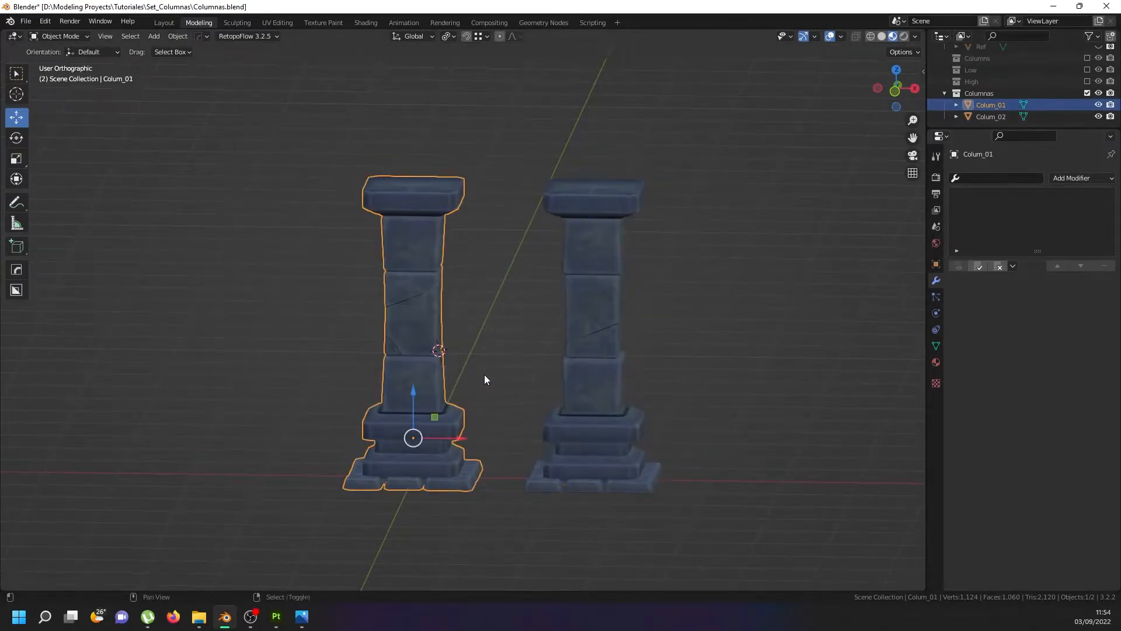
key("shift+d")
key("Escape")
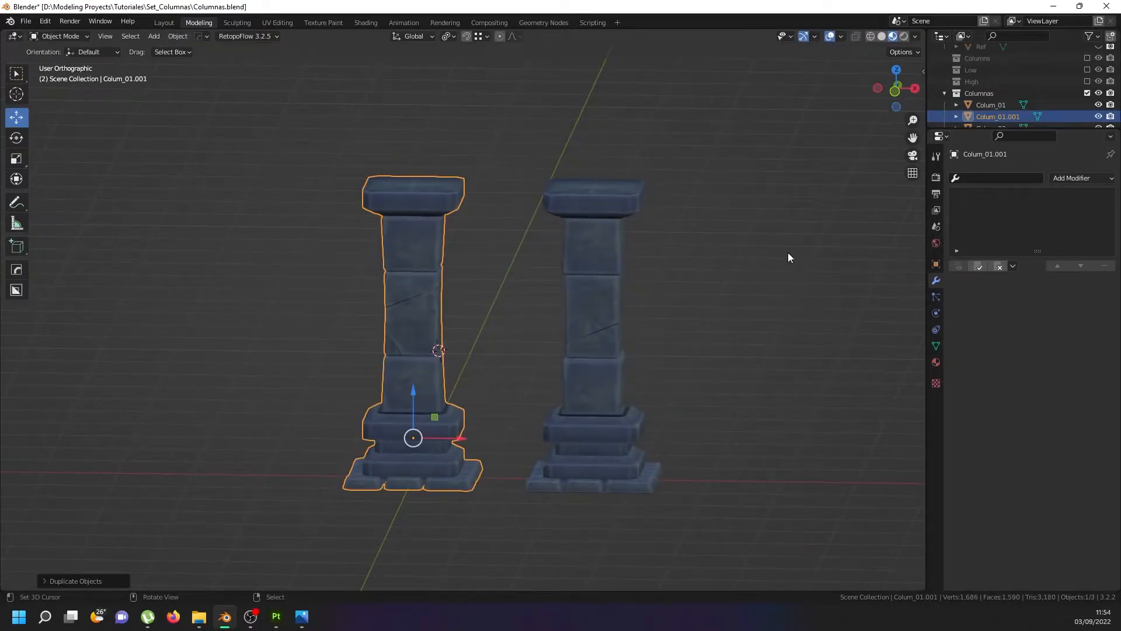
scroll(1099, 113, "down", 1)
left_click(1099, 116)
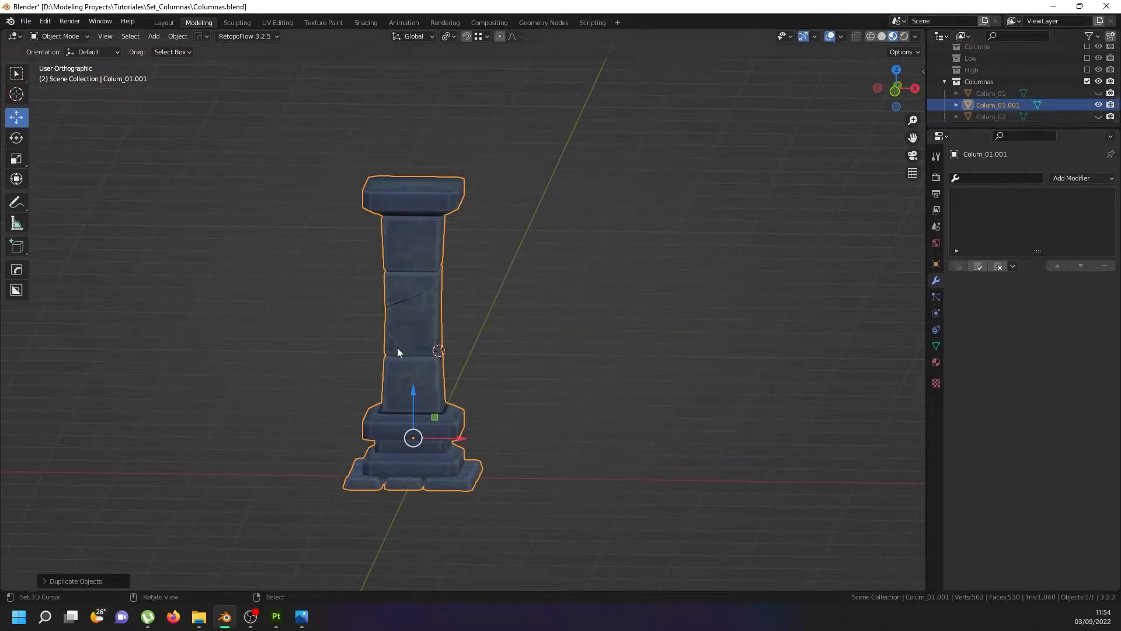
Separate the three shaft blocks of the copy Colum_01.001 into their own object and return to Object Mode.
key("Tab")
left_click(413, 316)
key("KP_1")
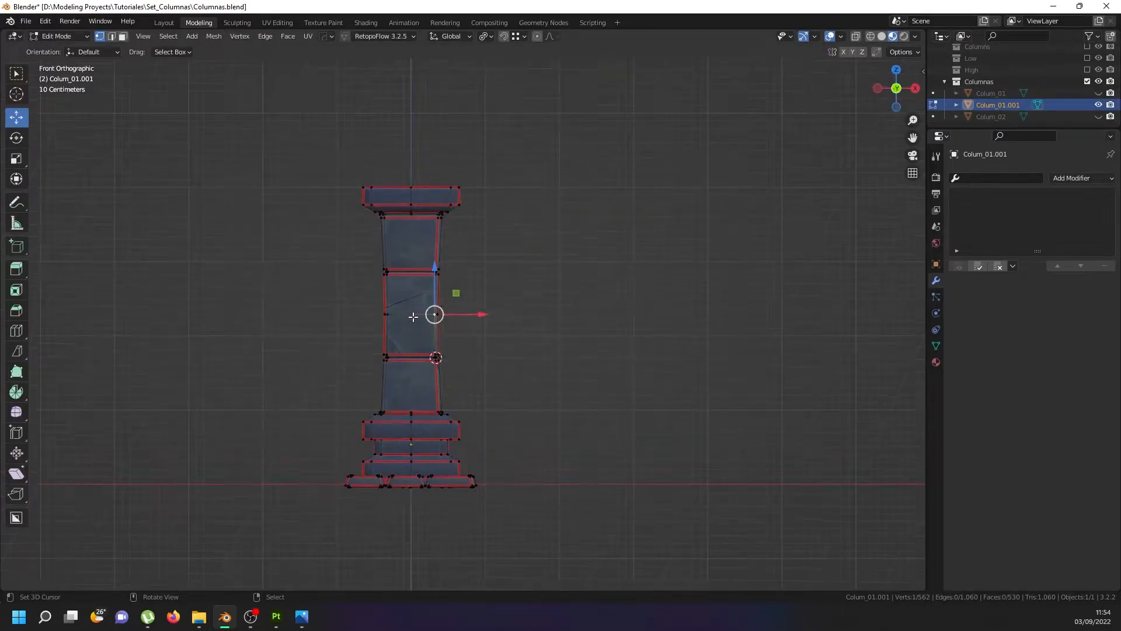
key("l")
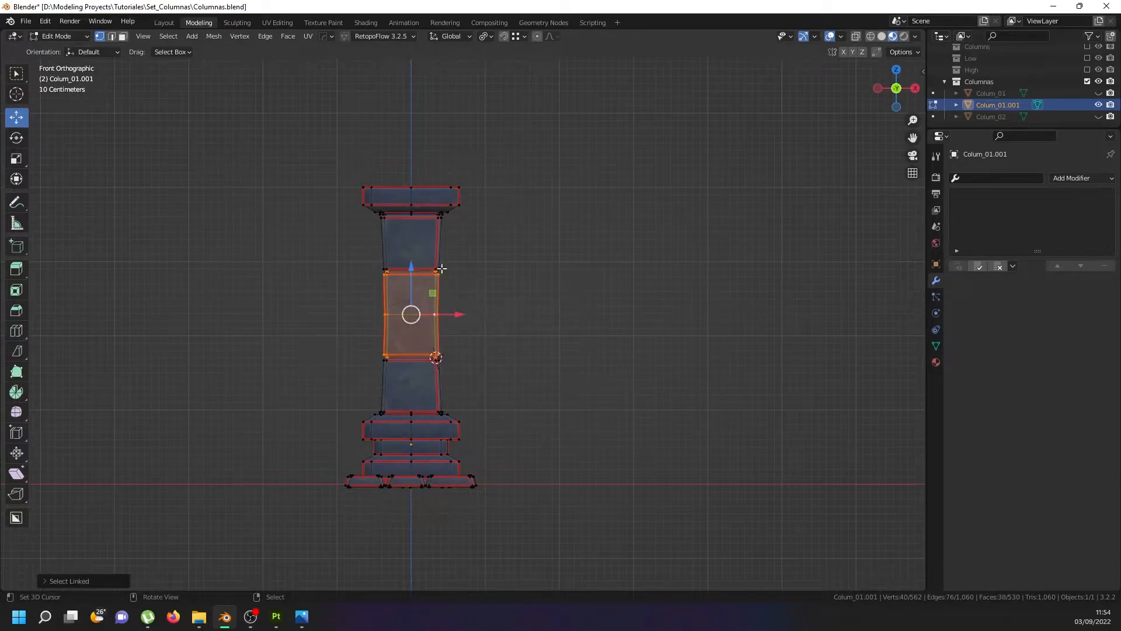
key("l")
key("l")
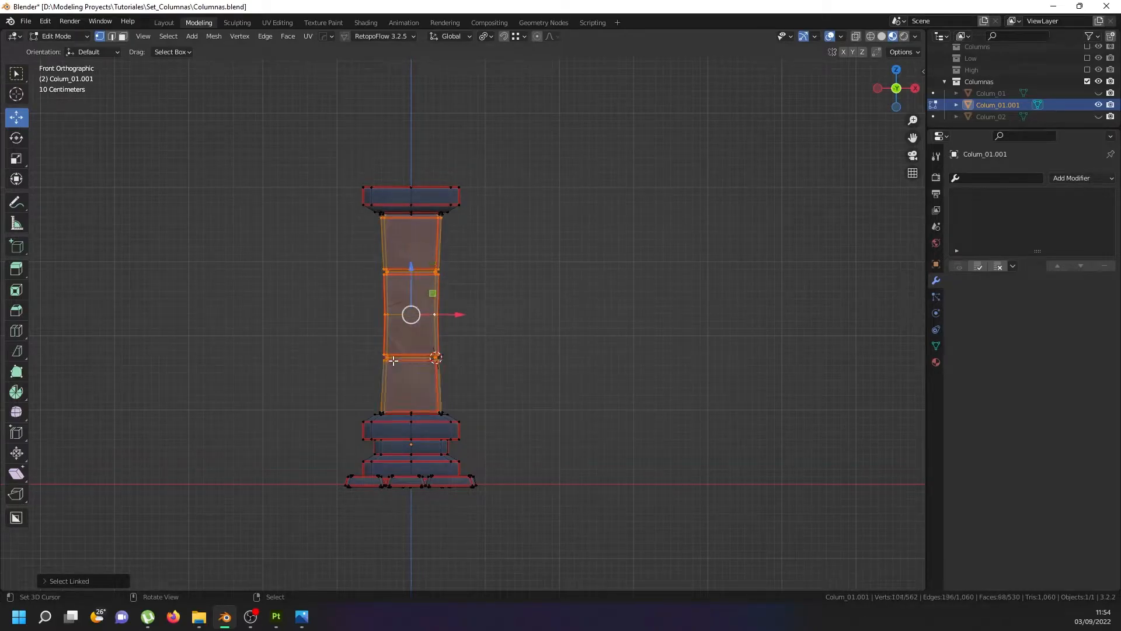
key("p")
left_click(394, 360)
key("Tab")
Scale the middle shaft block's central edge loop by about 1.21 using smooth proportional editing with size 1.33.
left_click(405, 331)
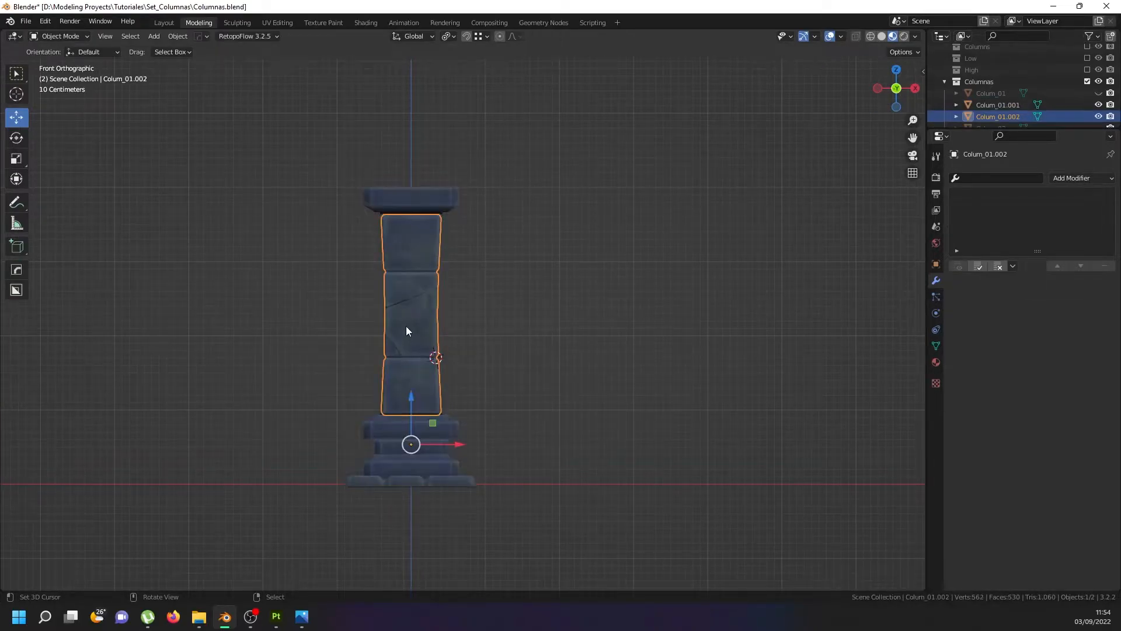
key("Tab")
left_click(409, 313)
left_click(410, 314, "alt")
key("o")
key("s")
scroll(497, 315, "down", 10)
scroll(504, 314, "up", 1)
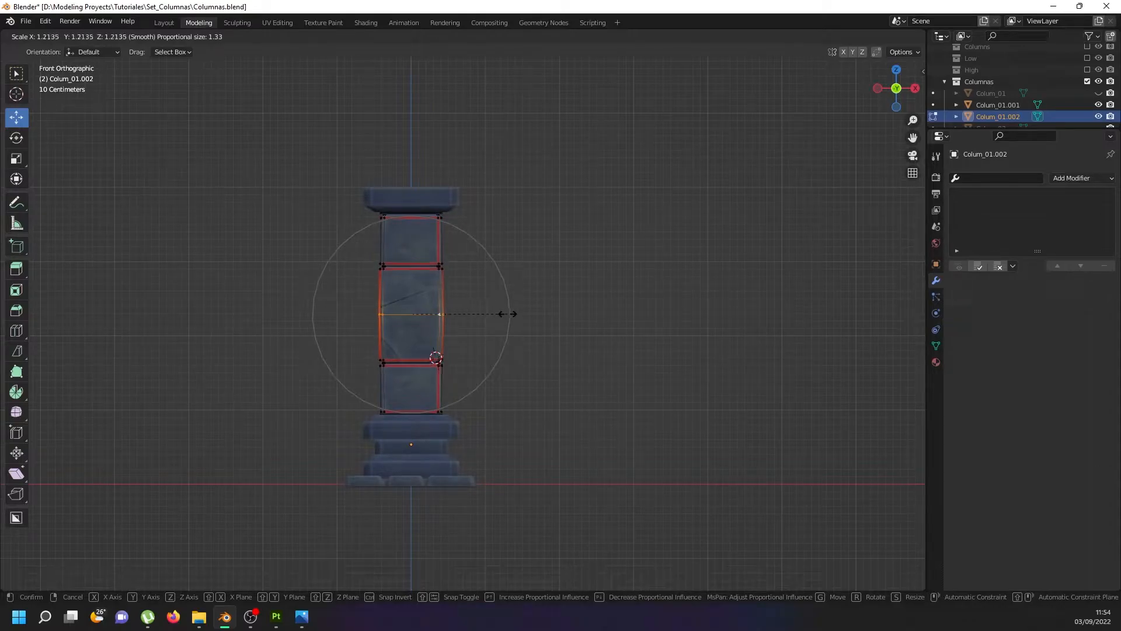
left_click(507, 314)
key("Tab")
Examine the widened shaft in wireframe, solid and Material Preview shading, checking the block seams and texture up close.
key("alt+z")
key("z")
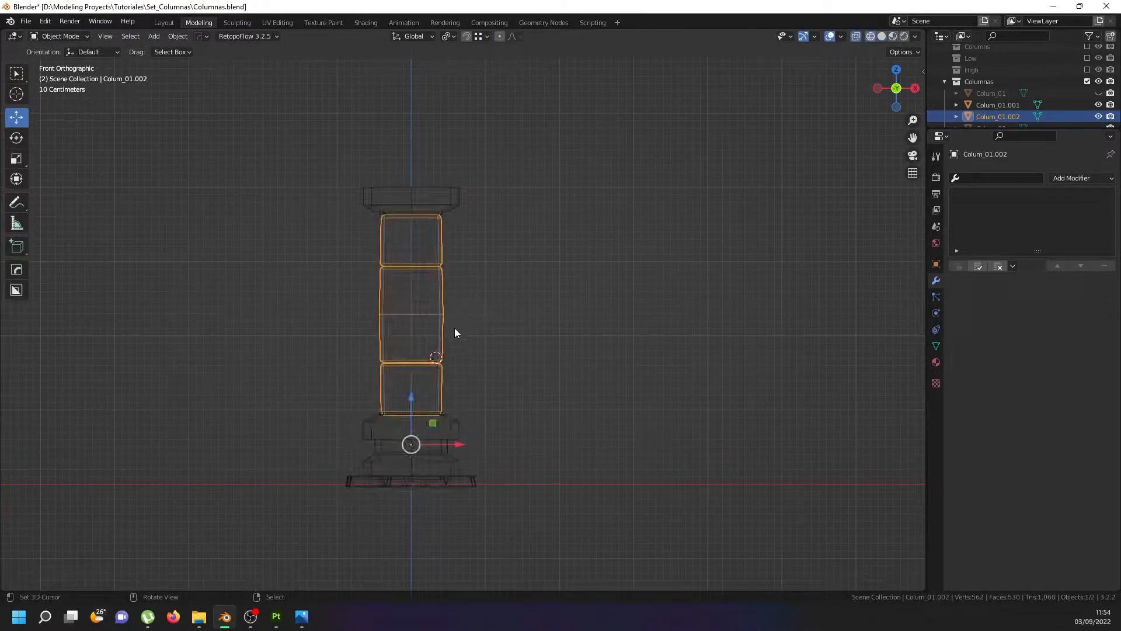
key("a")
key("shift+z")
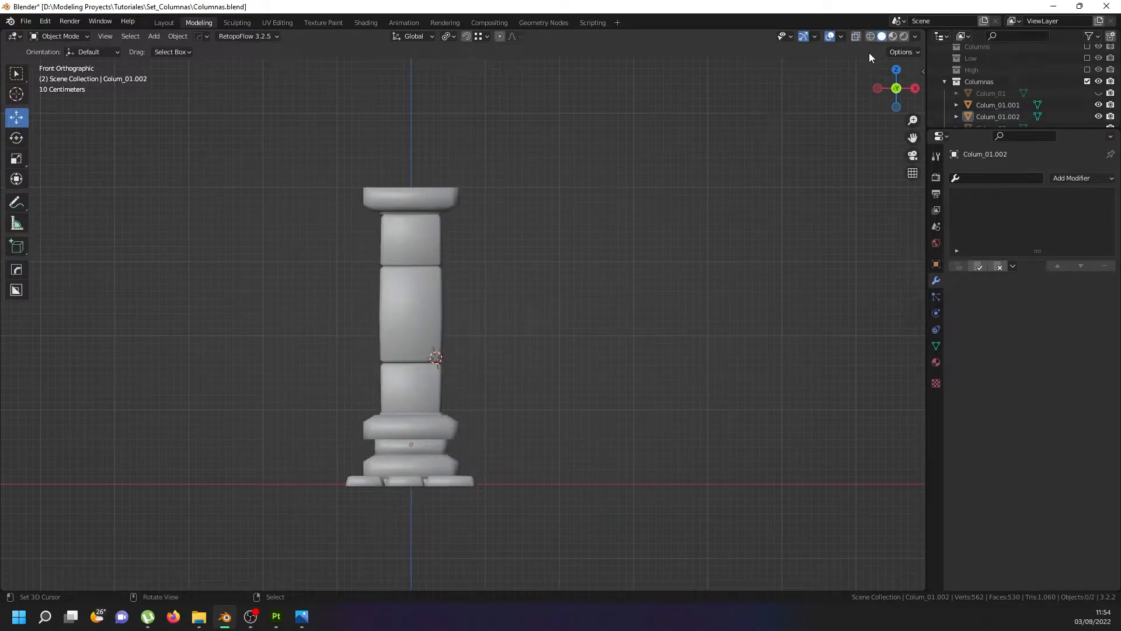
left_click(892, 36)
mouse_move(461, 262)
middle_mouse_down()
mouse_move(429, 304)
mouse_move(358, 302)
mouse_move(513, 278)
middle_mouse_up()
scroll(1051, 111, "down", 1)
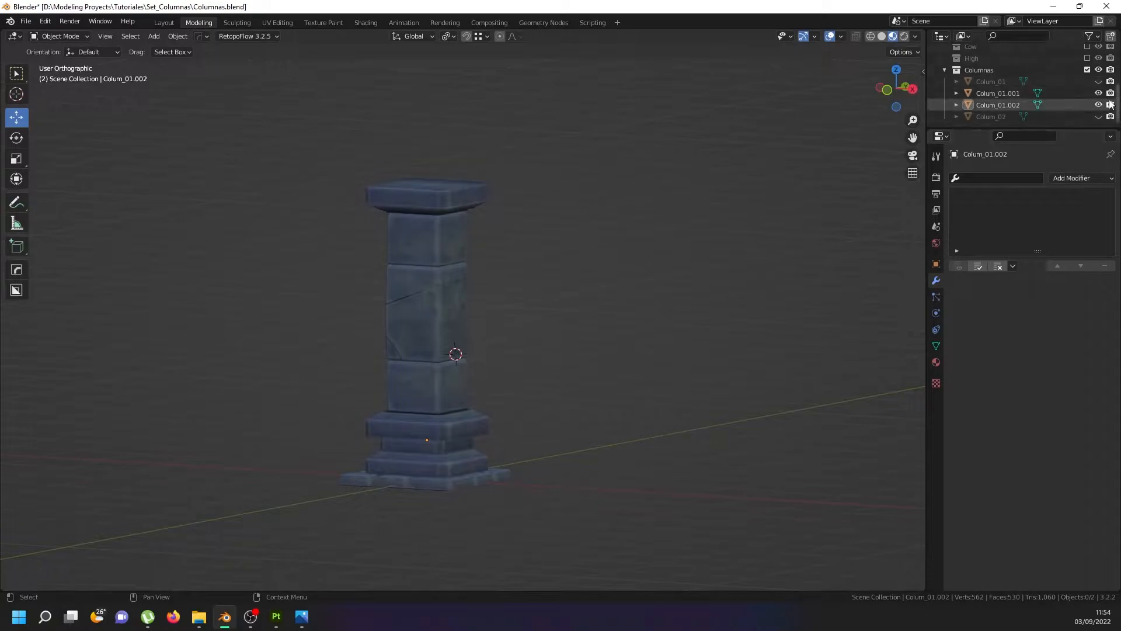
scroll(430, 335, "up", 5)
middle_click_drag(425, 337, 460, 374)
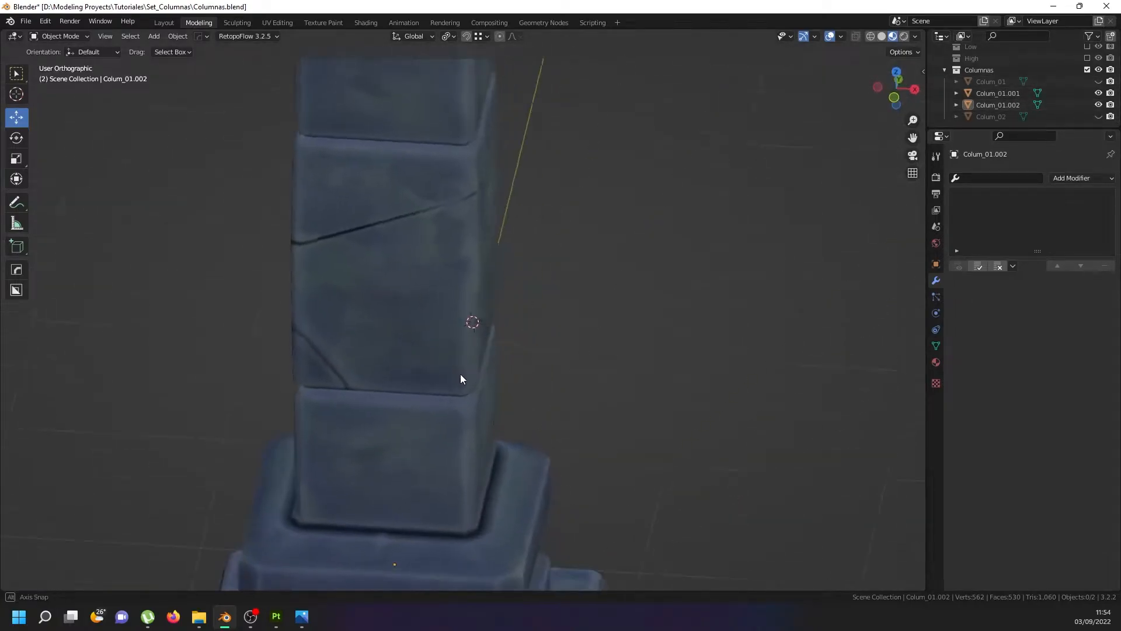
scroll(460, 373, "up", 5)
scroll(460, 375, "down", 10)
scroll(460, 376, "up", 7)
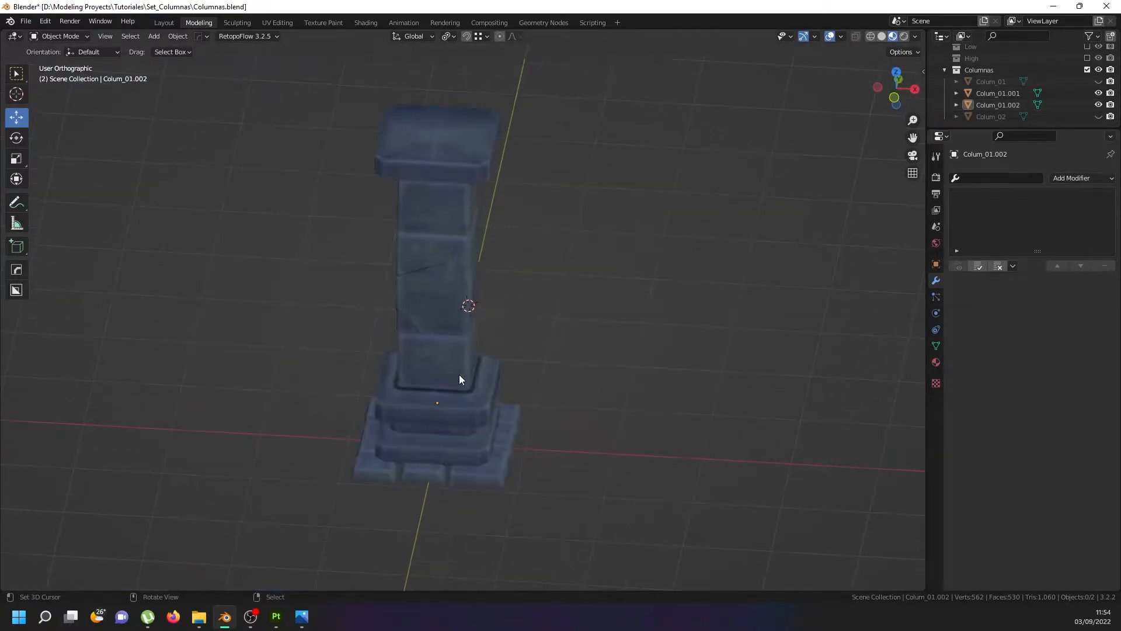
Reset the 3D cursor to the world origin and inspect the reshaped column up close.
key("shift+c")
middle_click_drag(472, 285, 494, 325)
scroll(507, 297, "up", 5)
scroll(463, 263, "up", 4)
scroll(440, 293, "down", 5)
scroll(494, 324, "down", 5)
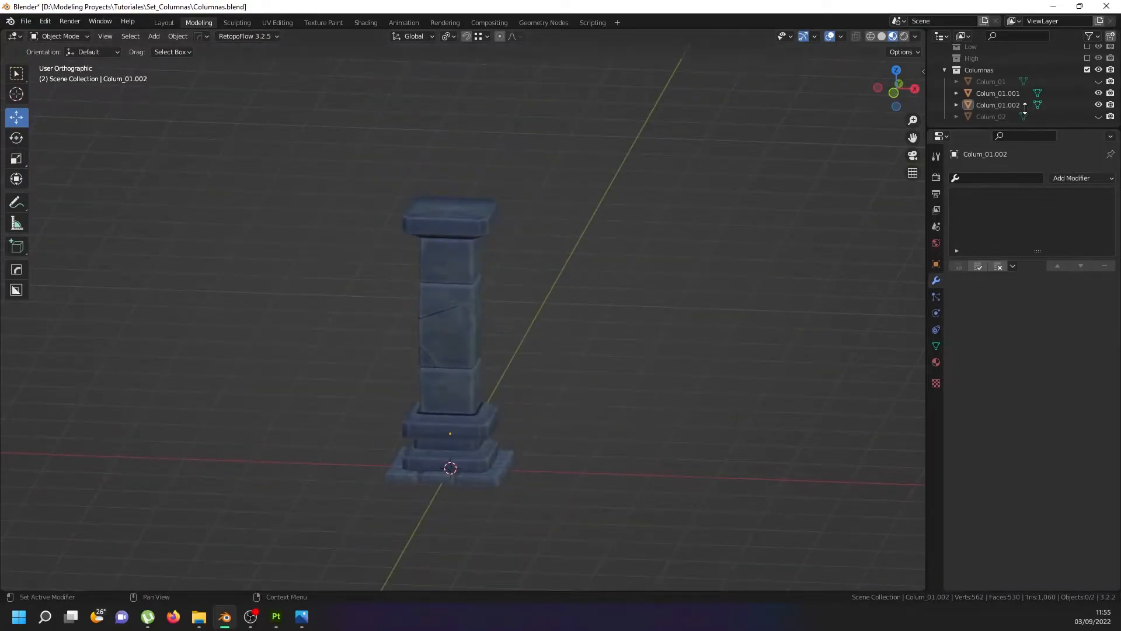
Join the shaft object Colum_01.002 with the capital and base object Colum_01.001.
double_click(998, 104)
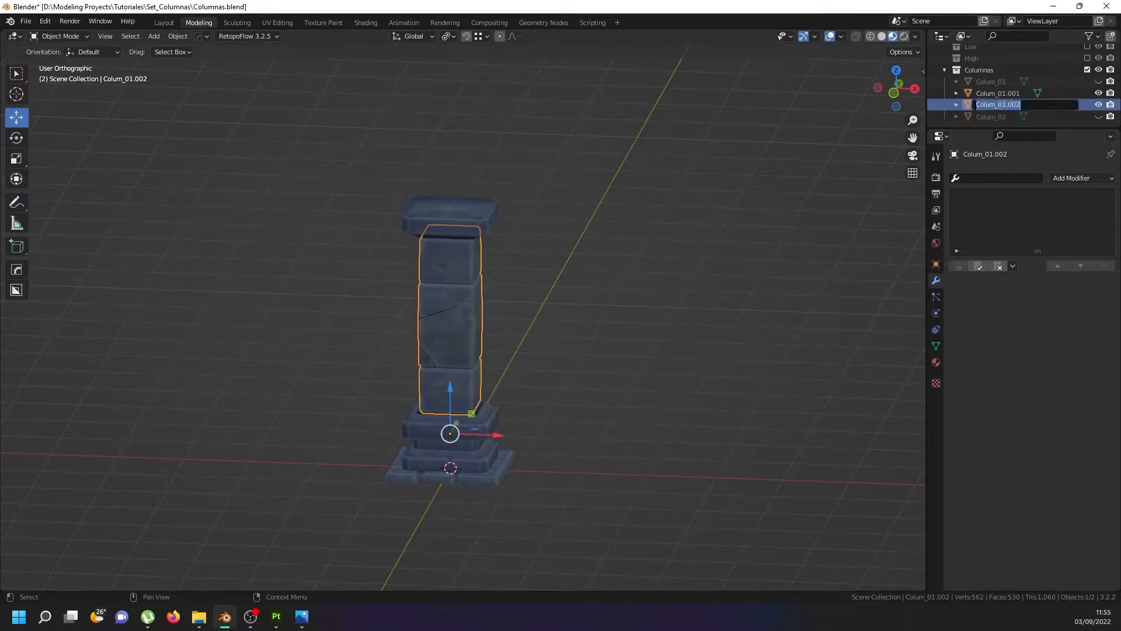
key("Return")
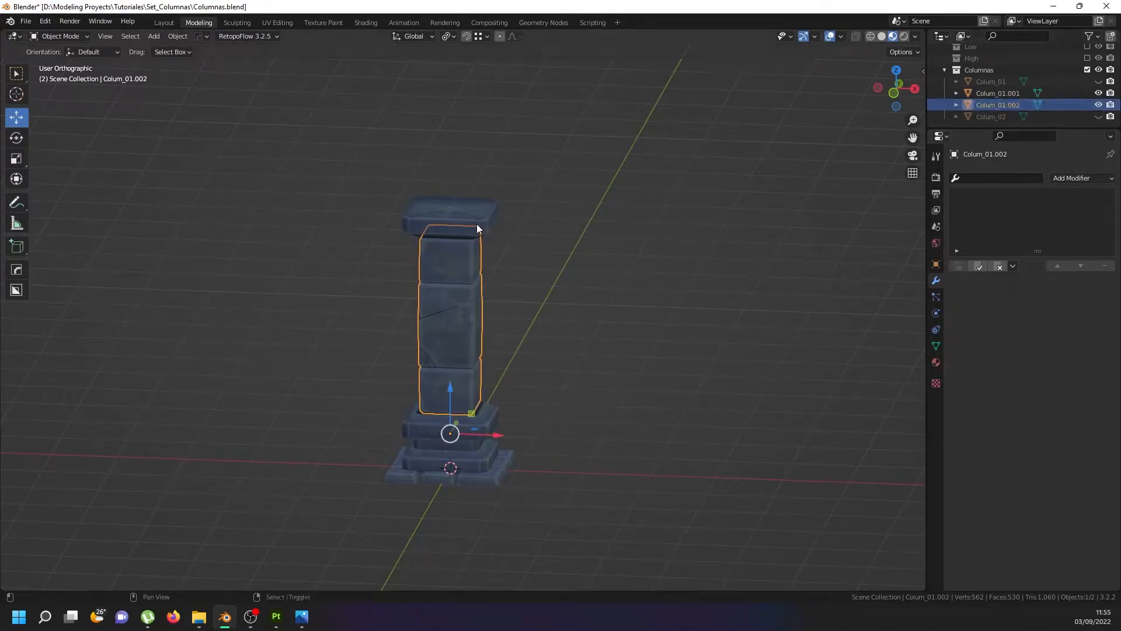
left_click(477, 223, "shift")
key("Delete")
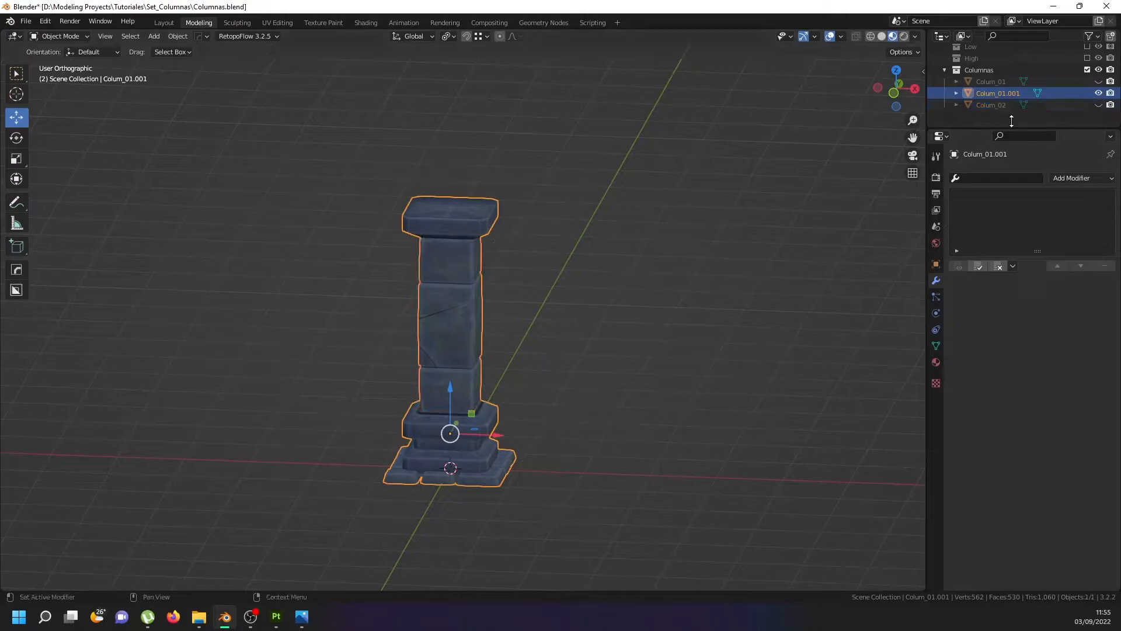
Rename the joined column to Colum_03.
double_click(1003, 106)
left_click_drag(1000, 106, 1078, 106)
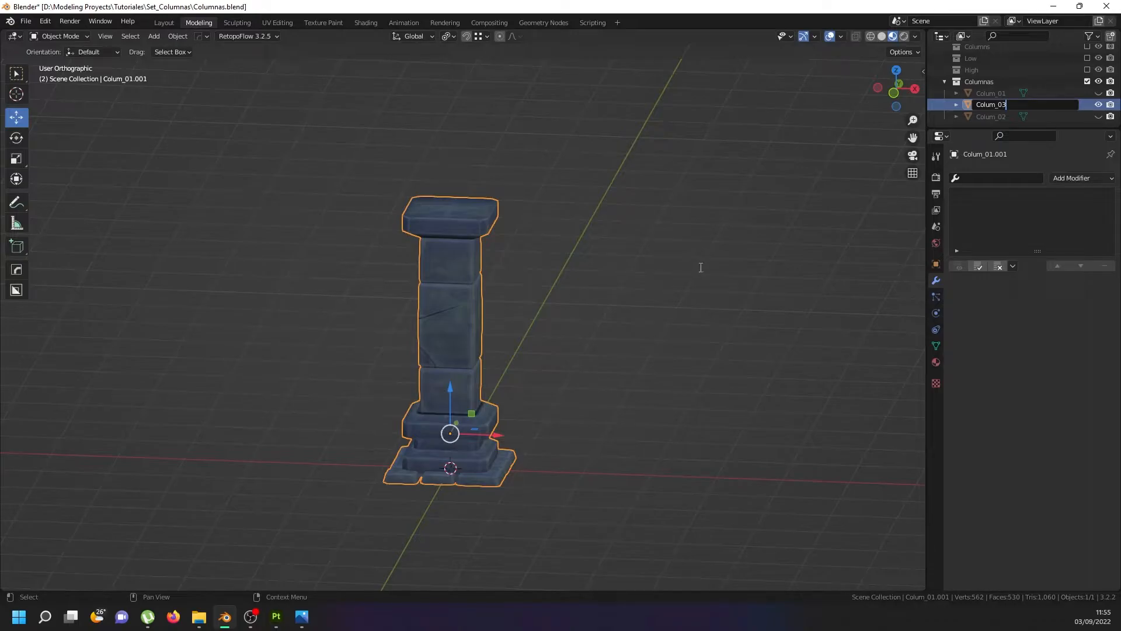
key("Return")
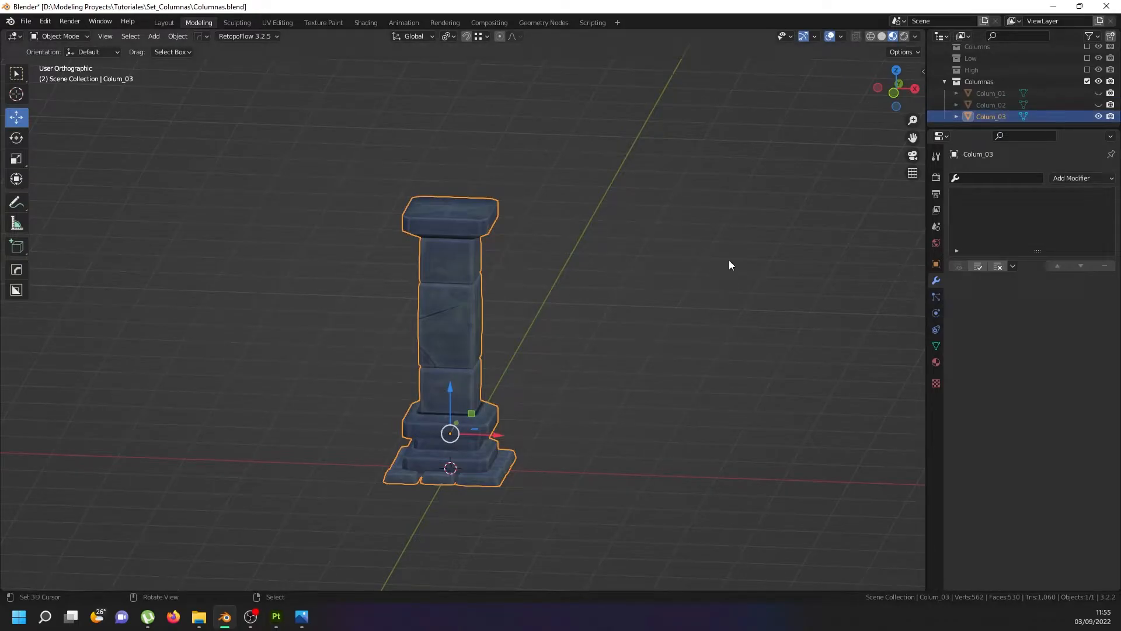
Unhide Colum_01 and Colum_02, and move Colum_03 along the X axis to the far side of Colum_02.
left_click(1098, 105)
left_click(1098, 94)
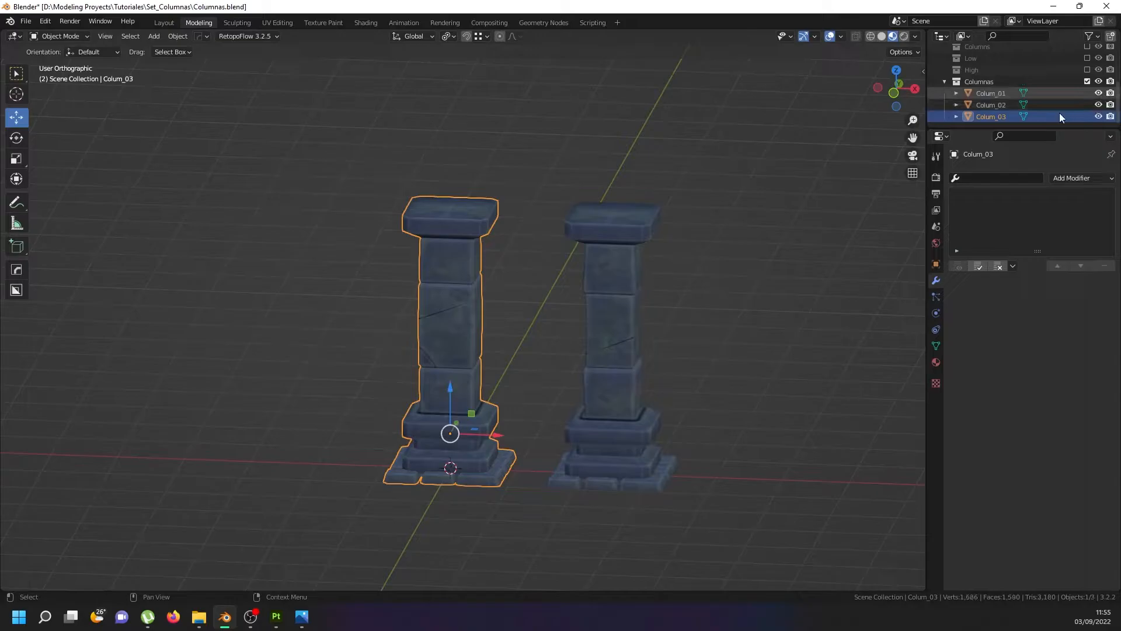
key("g")
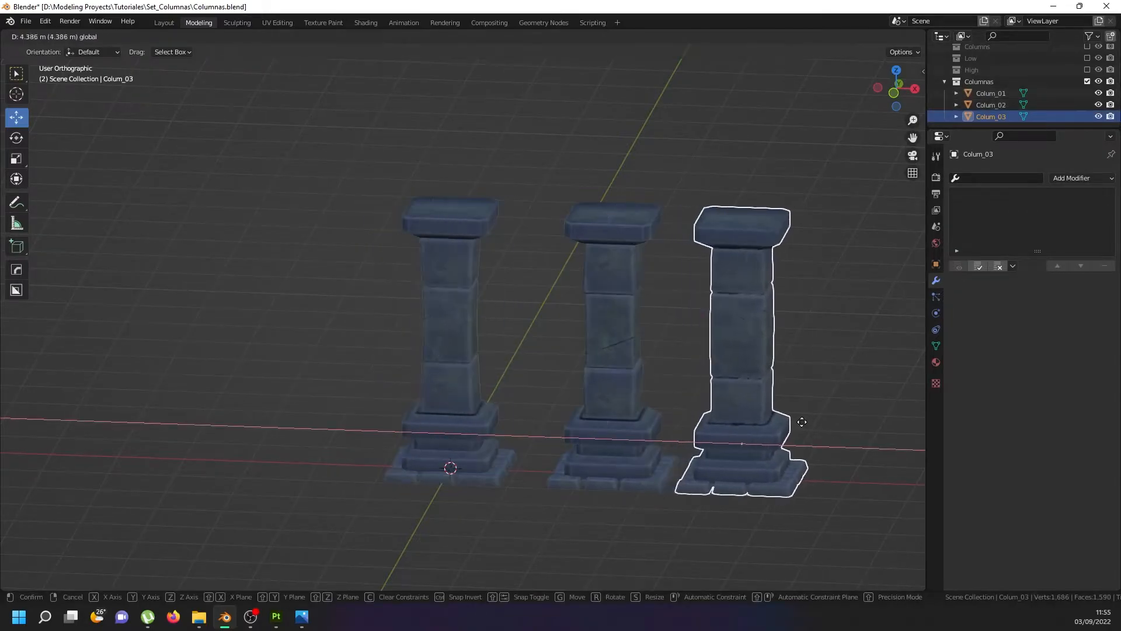
left_click(838, 417)
Compare the three column variations from different angles, selecting Colum_02 and Colum_03 in turn.
middle_click_drag(764, 397, 543, 367, "shift")
key("alt+a")
left_click(558, 374)
left_click(420, 323)
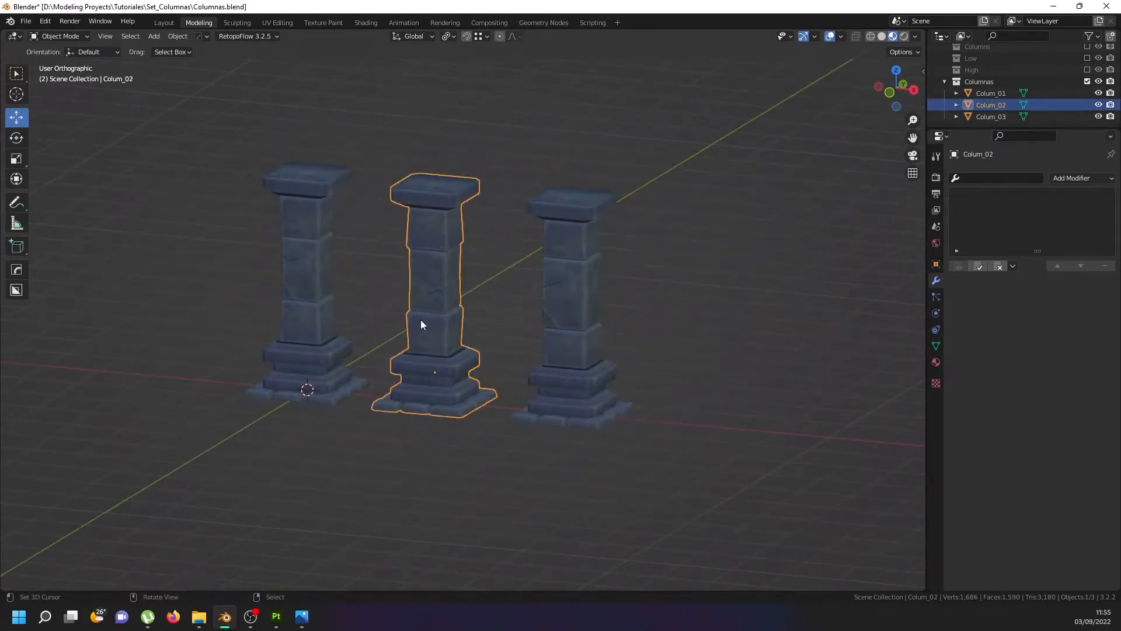
middle_click_drag(533, 310, 580, 338)
left_click(557, 342)
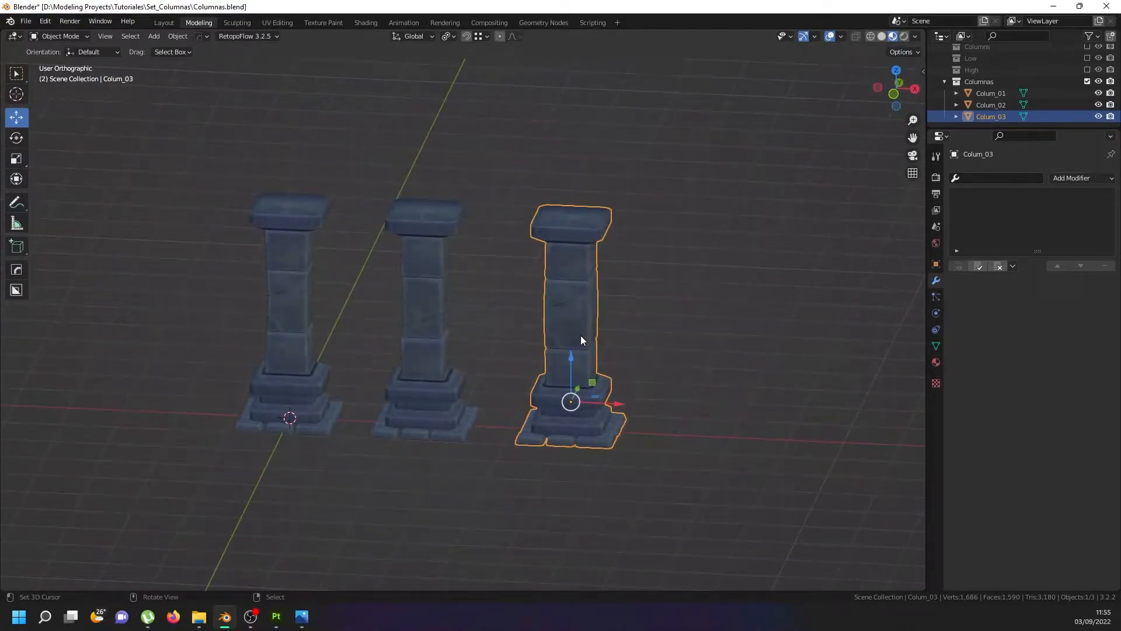
left_click(611, 401)
middle_click_drag(600, 362, 534, 378, "shift")
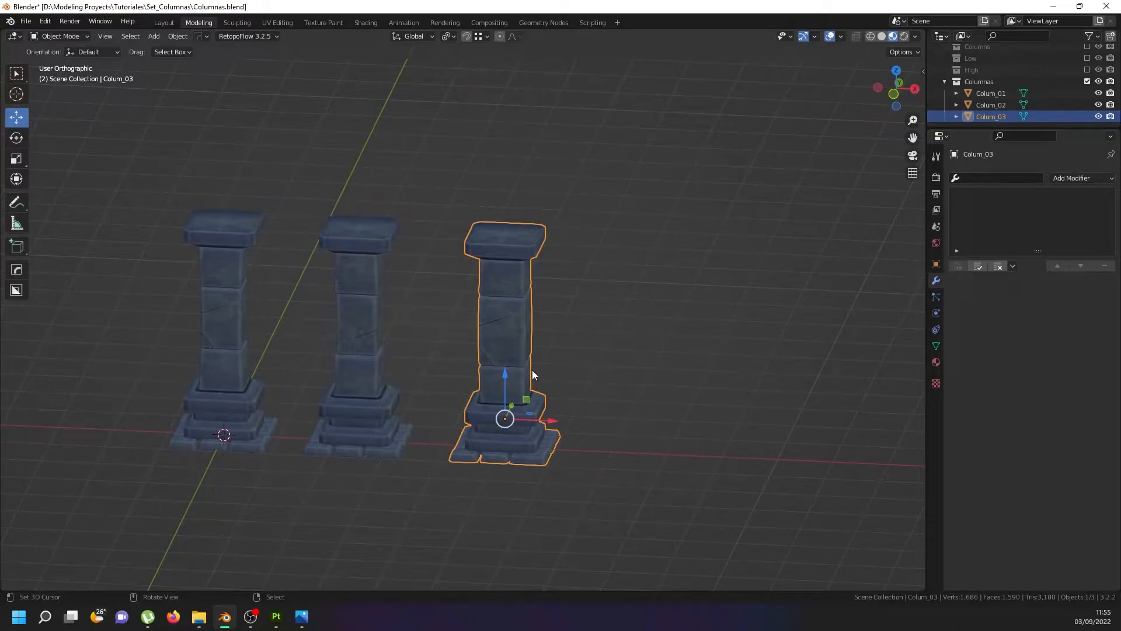
Hide Colum_02 and Colum_03, duplicate Colum_01 in place, and hide the original.
left_click(367, 384, "shift")
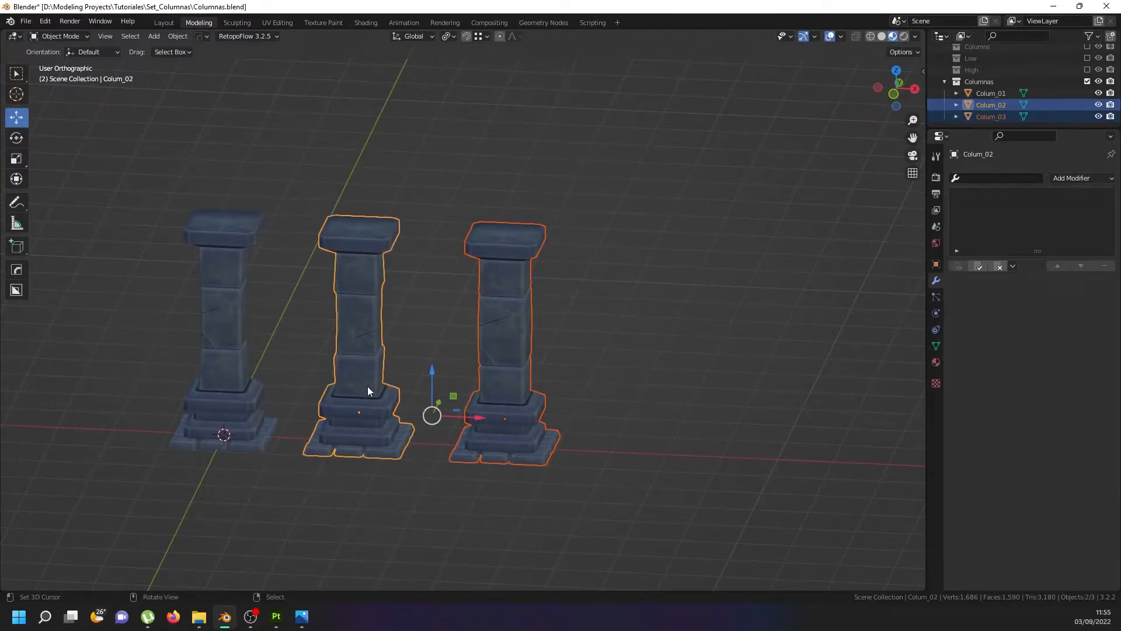
key("h")
left_click(226, 385)
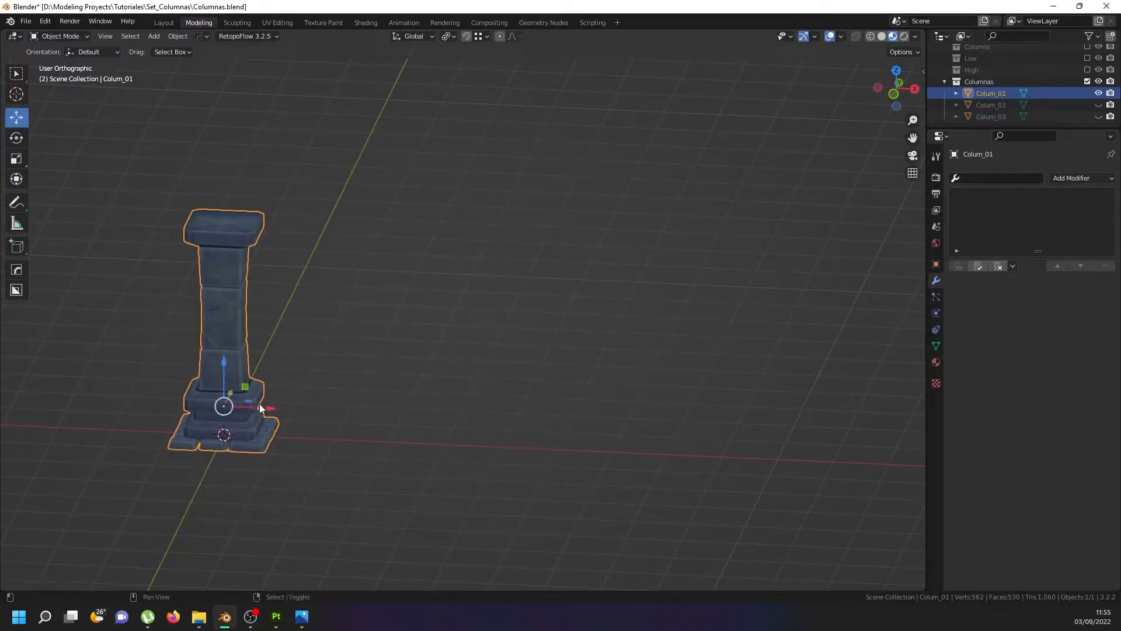
key("shift+d")
right_click(355, 373)
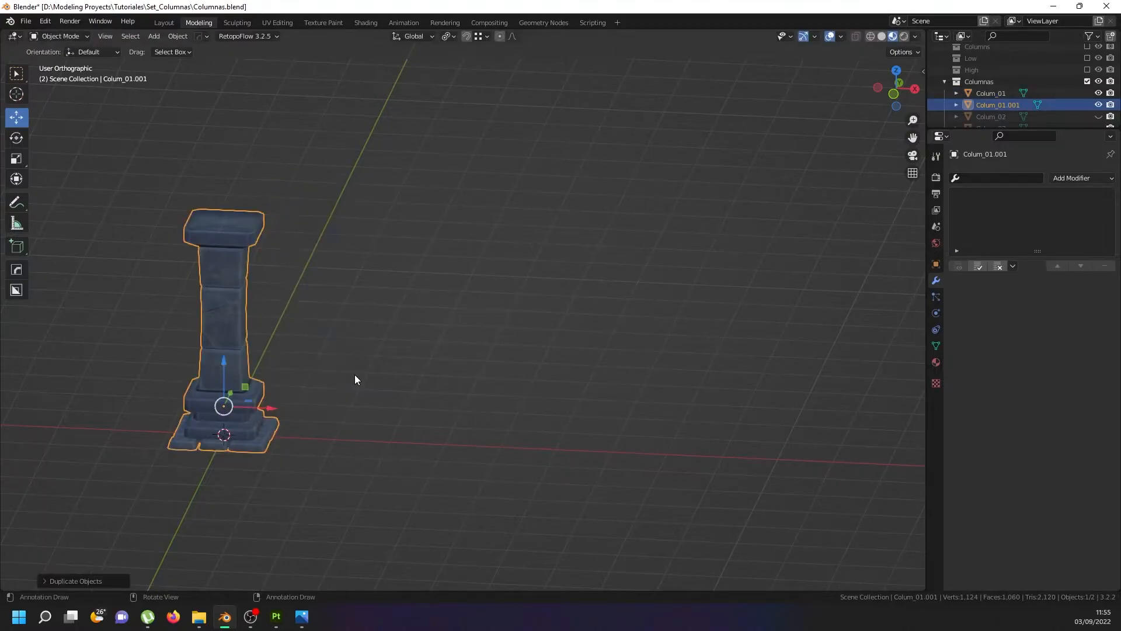
left_click(1098, 93)
Delete the capital block from the Colum_01 copy in Edit Mode and return to Object Mode.
key("Tab")
left_click(221, 231)
key("ctrl+l")
key("x")
left_click(222, 232)
key("Tab")
middle_click_drag(244, 342, 229, 360)
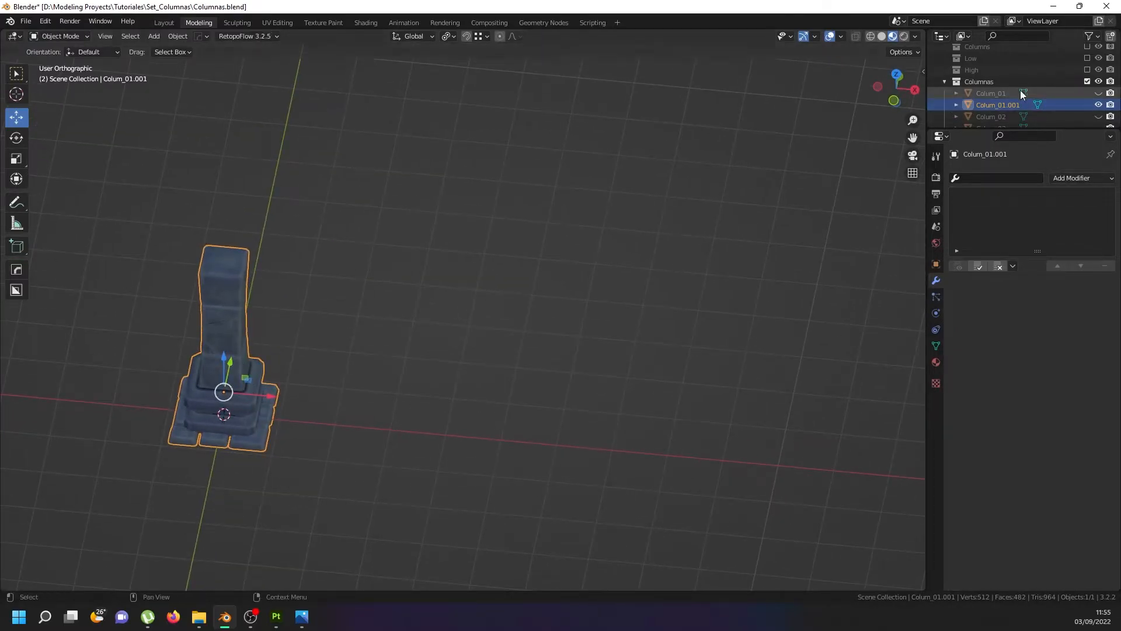
Rename the column copy without a capital to Colum_01_02.
double_click(1000, 105)
left_click_drag(1007, 99, 1088, 102)
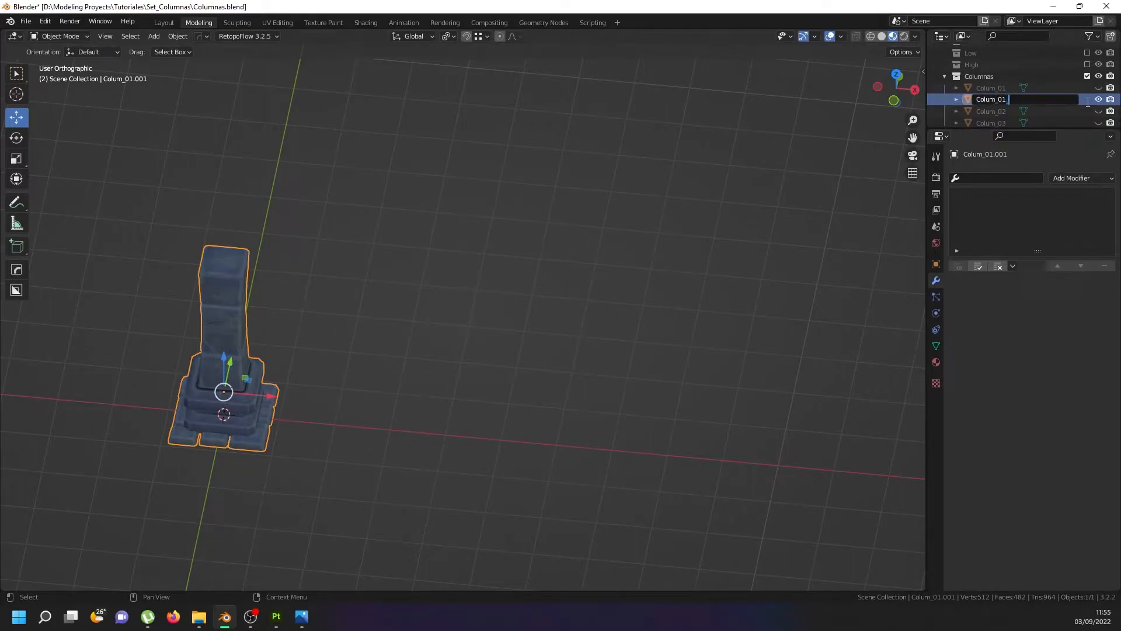
type("_02")
key("Return")
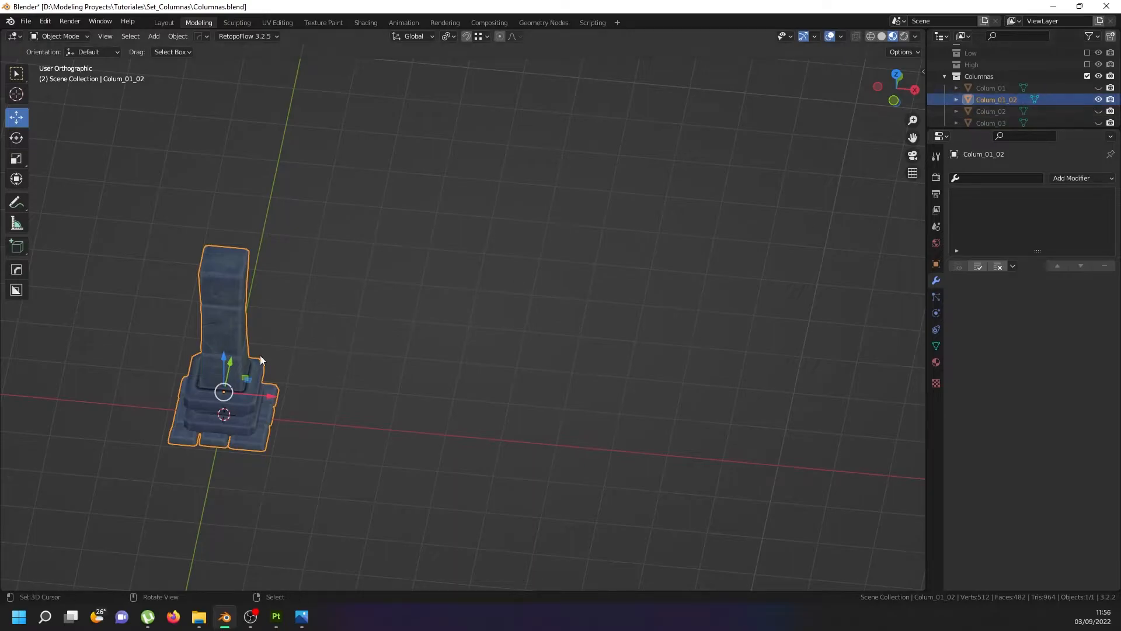
Duplicate Colum_01_02 in place and delete the top shaft block from the copy.
key("shift+d")
right_click(385, 316)
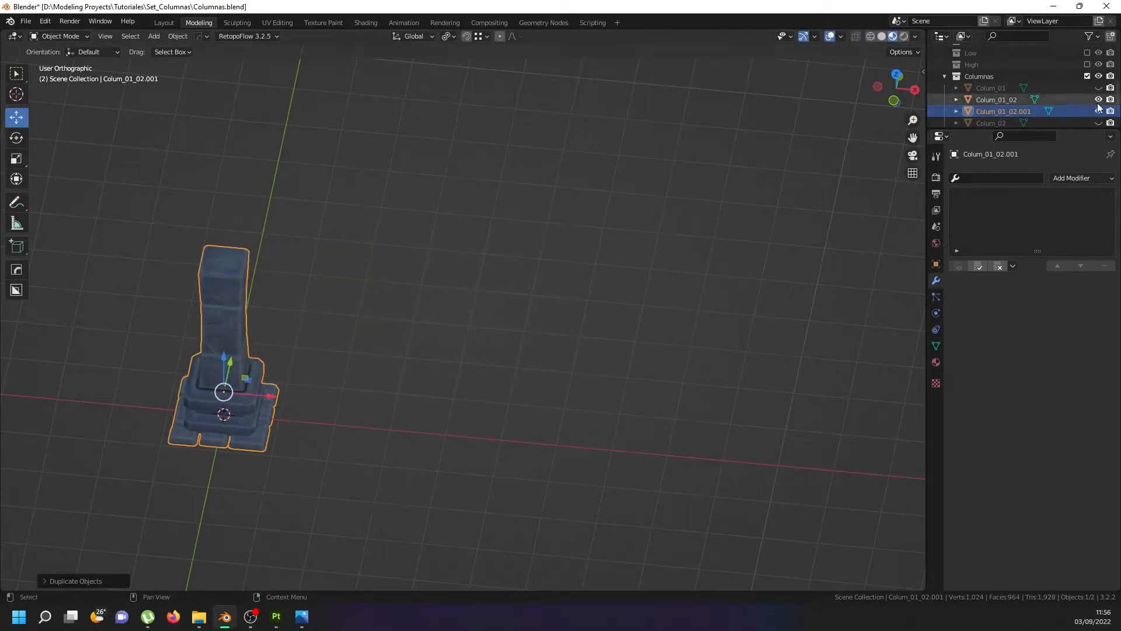
key("Tab")
left_click(223, 277)
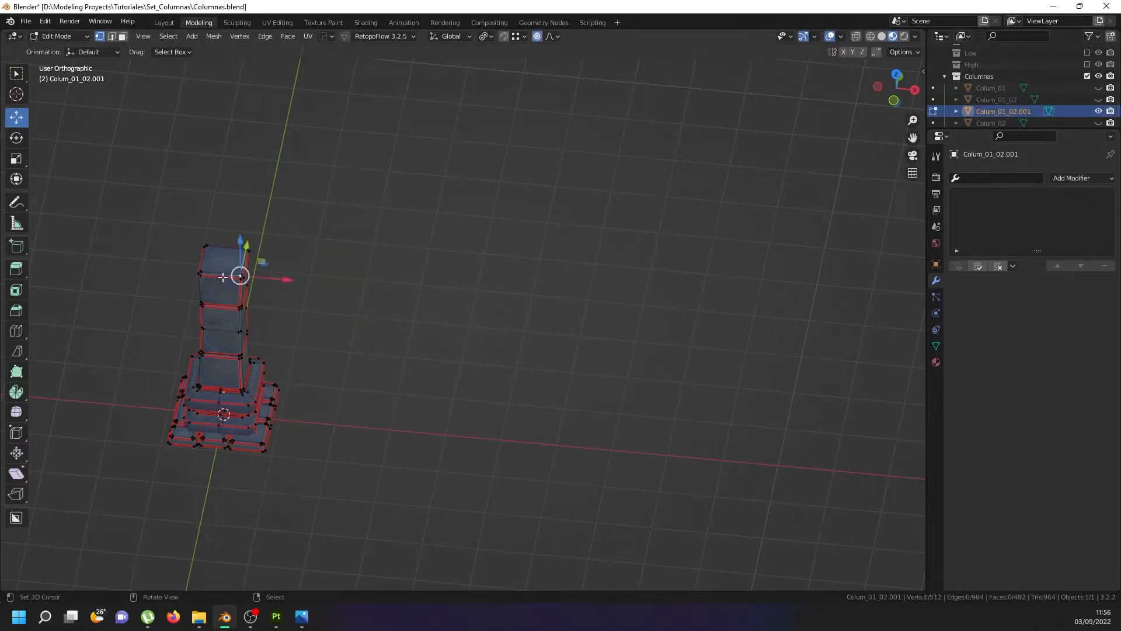
key("ctrl+l")
key("x")
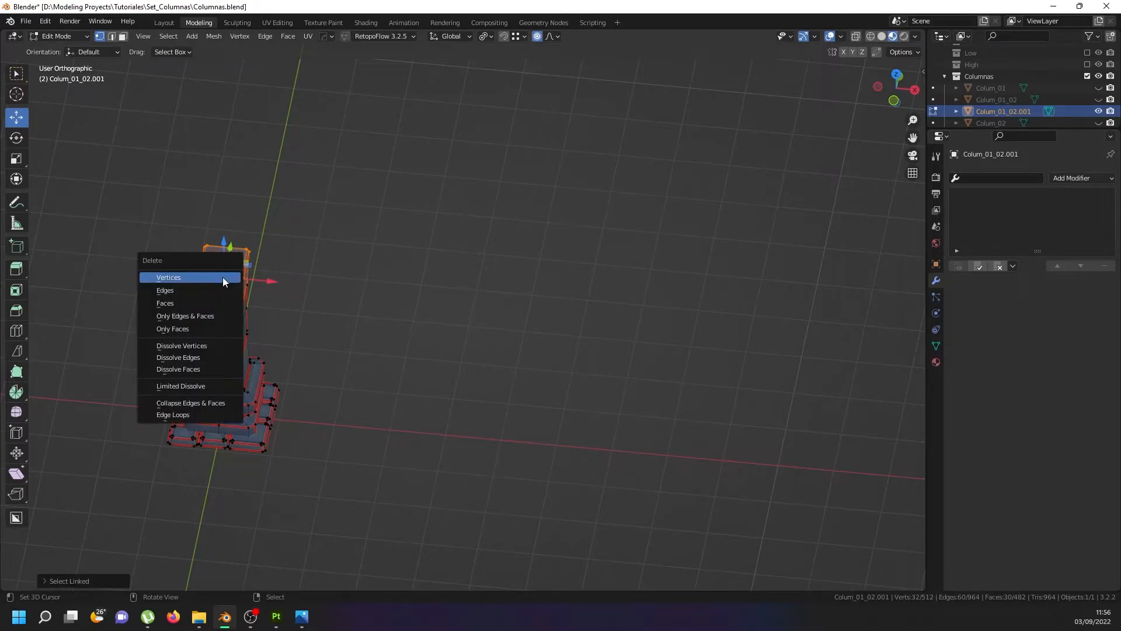
left_click(222, 277)
key("Tab")
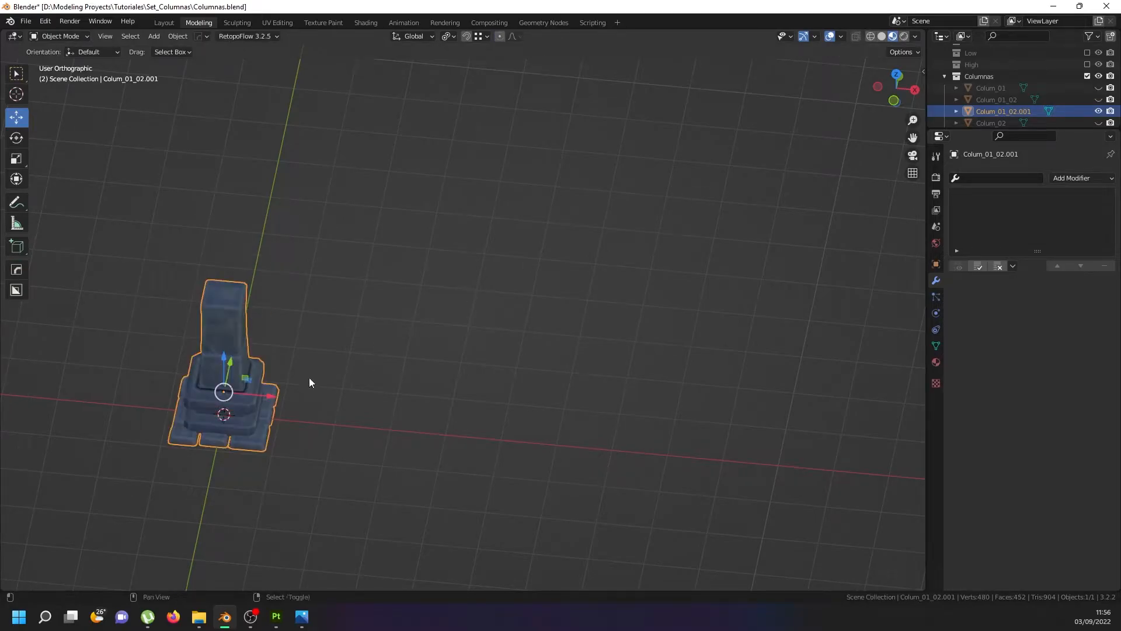
Duplicate the shortened column in place and rename the Colum_01_02.001 object to Colum_01_03.
key("shift+d")
key("Escape")
scroll(1043, 103, "down", 2)
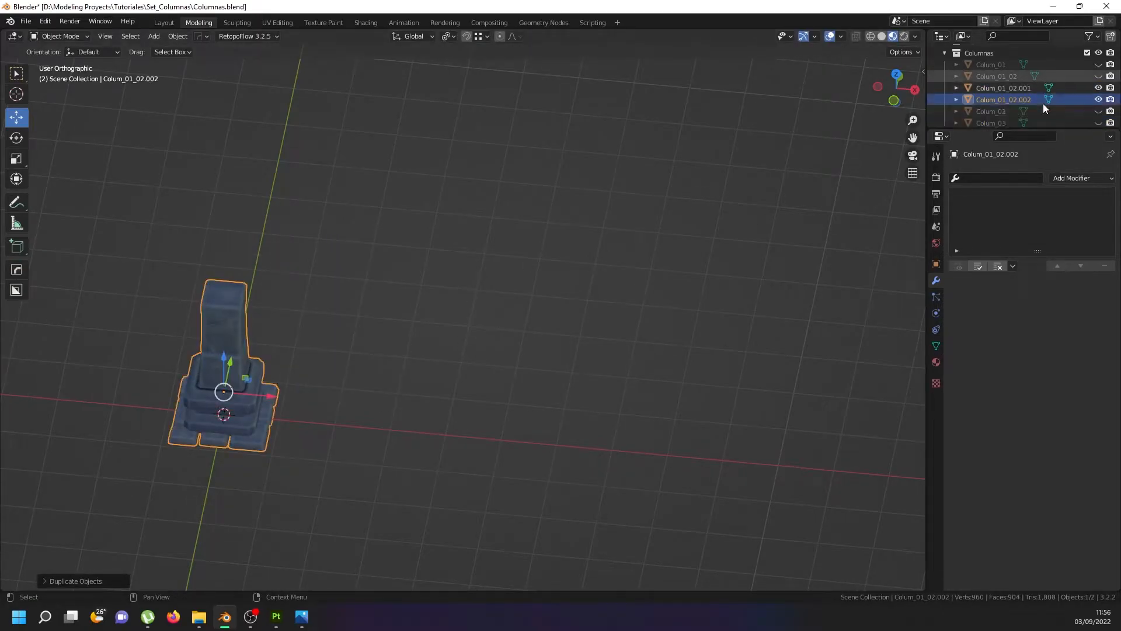
left_click(1013, 81)
double_click(1014, 82)
left_click(1016, 82)
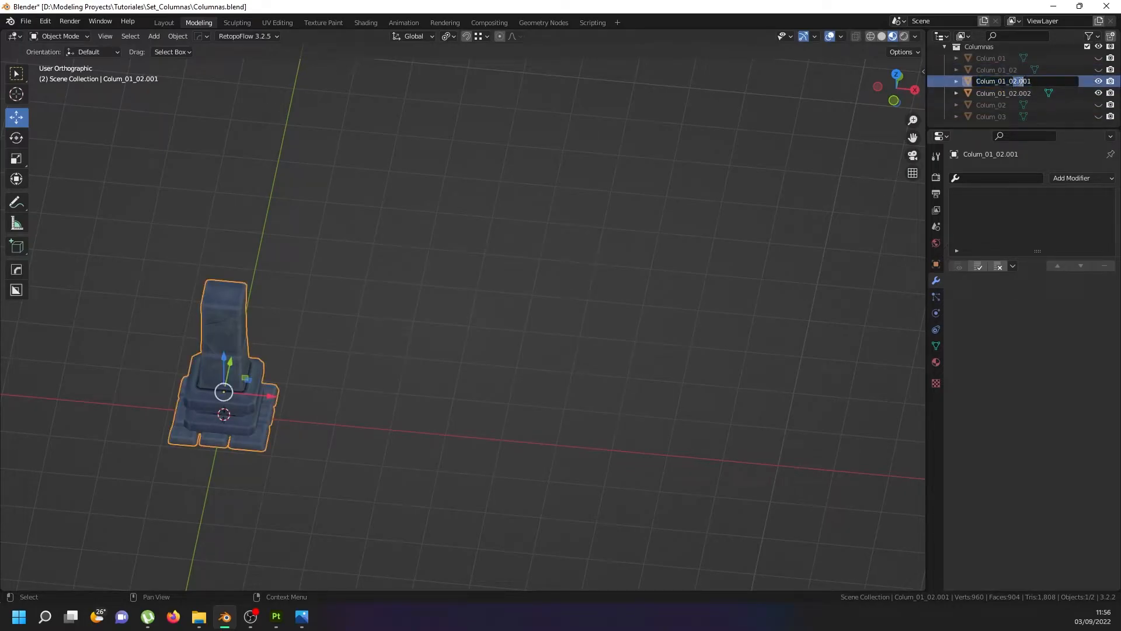
key("Return")
Rename the newest in-place column duplicate to Colum_01_04.
left_click(1012, 86)
double_click(1014, 83)
left_click_drag(1013, 82, 1064, 84)
type("4")
key("Return")
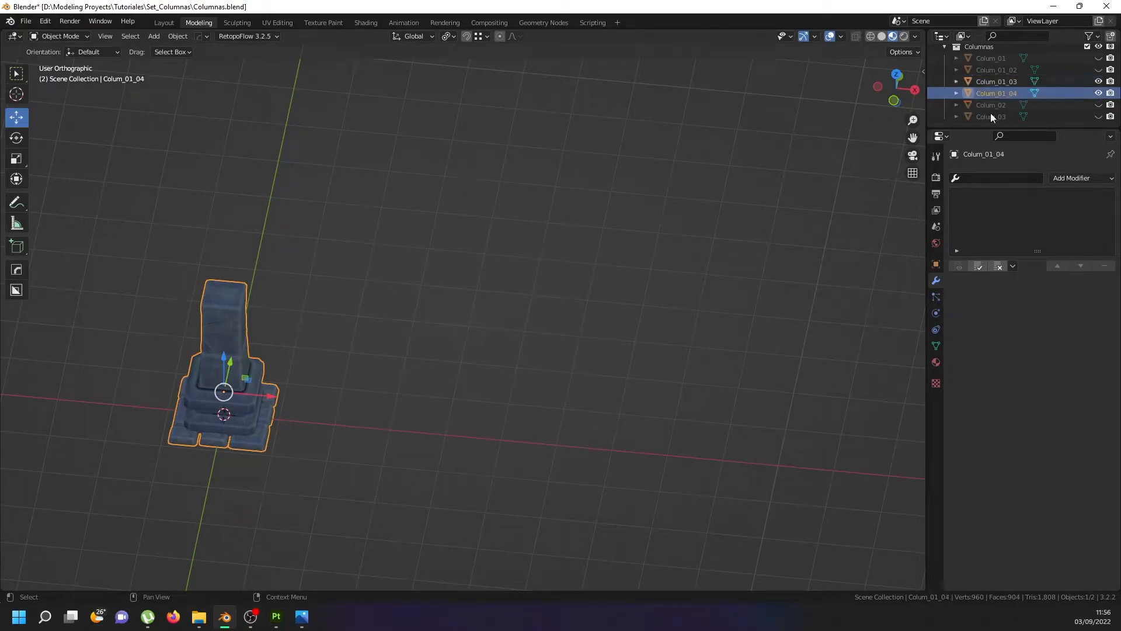
Delete the top shaft block from Colum_01_04 in Edit Mode and hide Colum_01_03.
key("Tab")
left_click(213, 310)
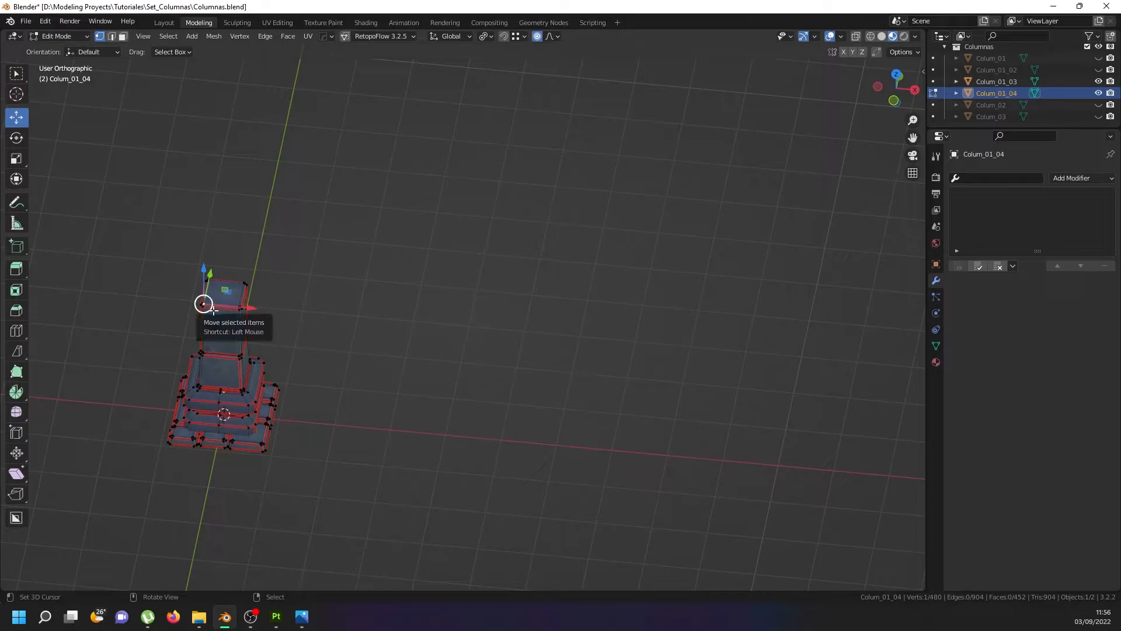
key("ctrl+l")
key("x")
left_click(212, 311)
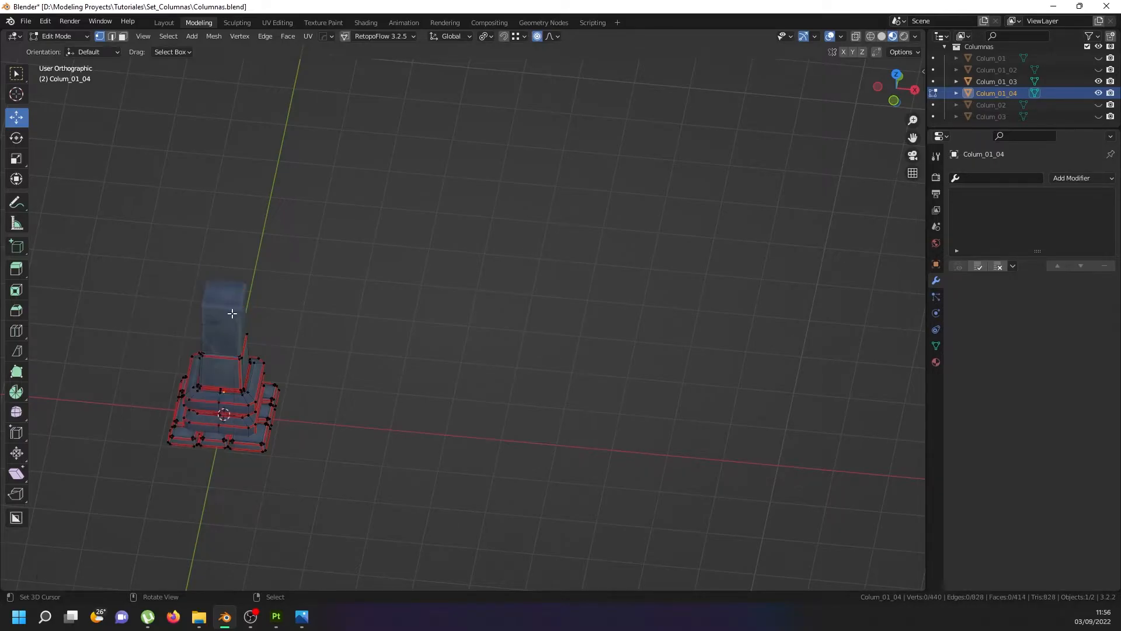
key("Tab")
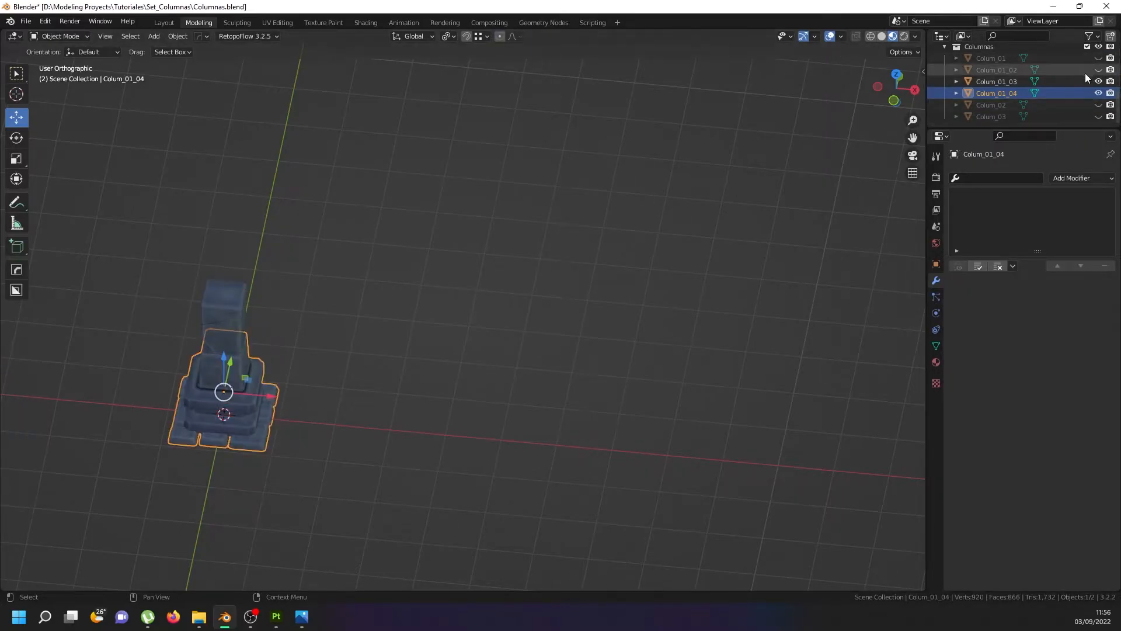
left_click(1099, 81)
scroll(244, 379, "up", 2)
middle_click_drag(244, 379, 234, 348)
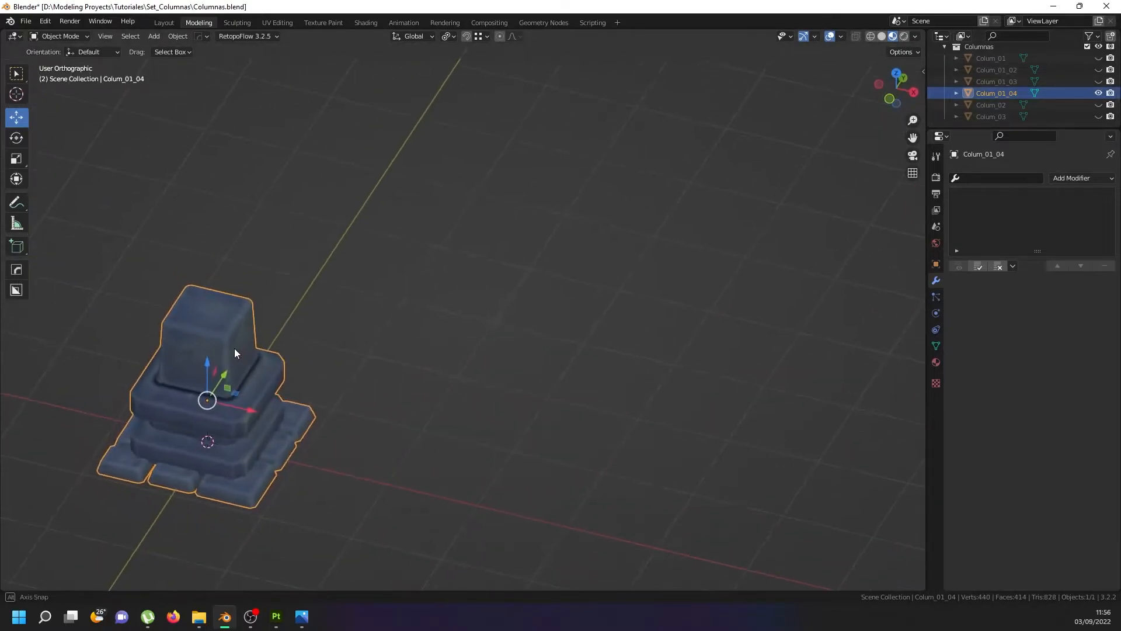
Duplicate Colum_01_04 in place, hide the original, and rename the copy to Colum_01_05.
key("shift+d")
right_click(252, 404)
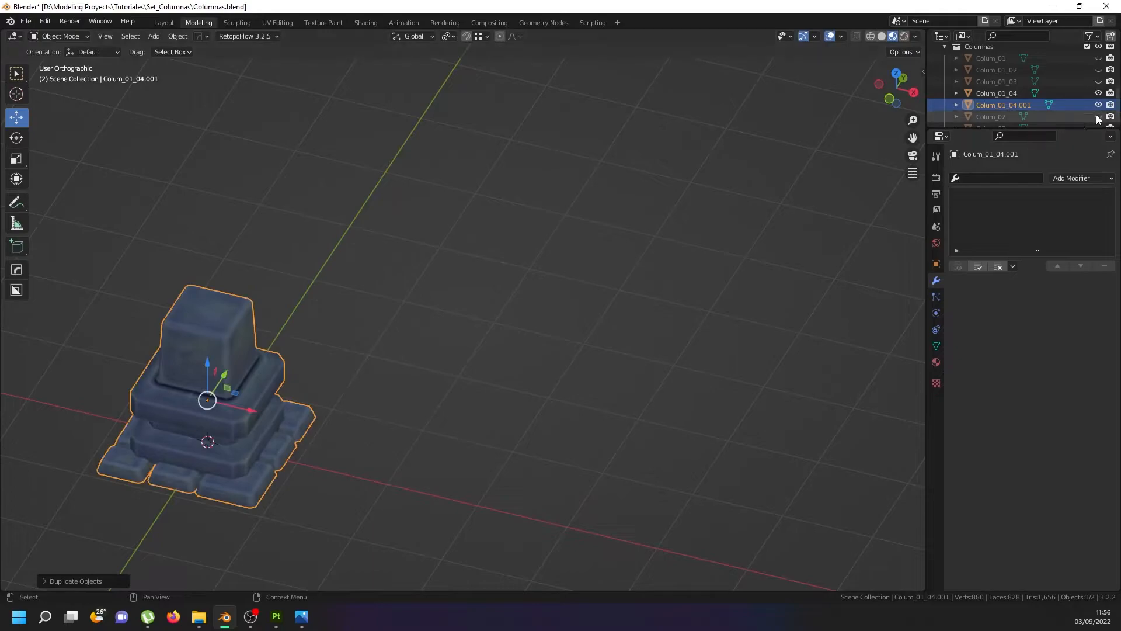
left_click(1099, 93)
scroll(1004, 103, "down", 1)
double_click(1004, 100)
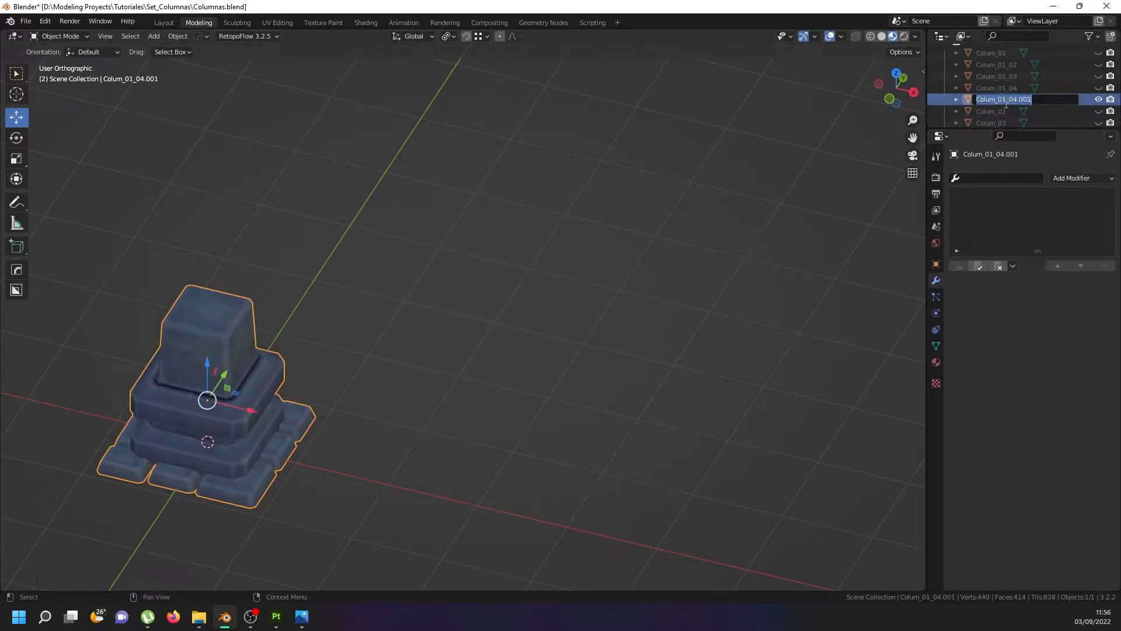
left_click_drag(1014, 100, 1086, 100)
key("Return")
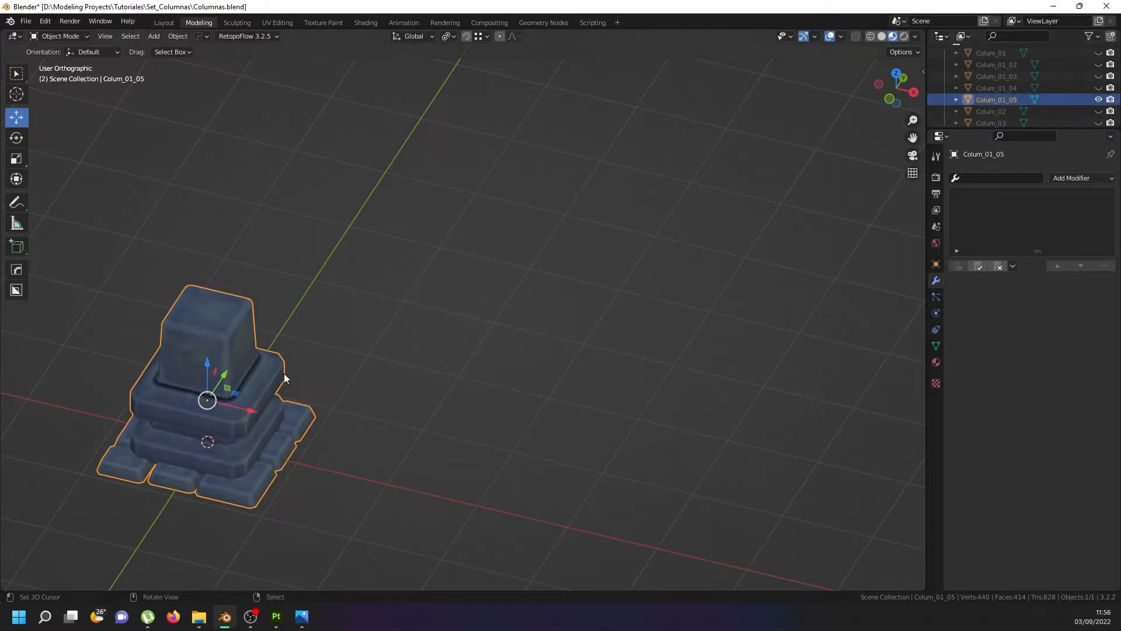
Delete the remaining shaft block from Colum_01_05 so only the base is left, and deselect everything in Object Mode.
key("Tab")
key("l")
key("x")
left_click(214, 341)
key("Tab")
key("alt+a")
middle_click_drag(230, 361, 315, 375)
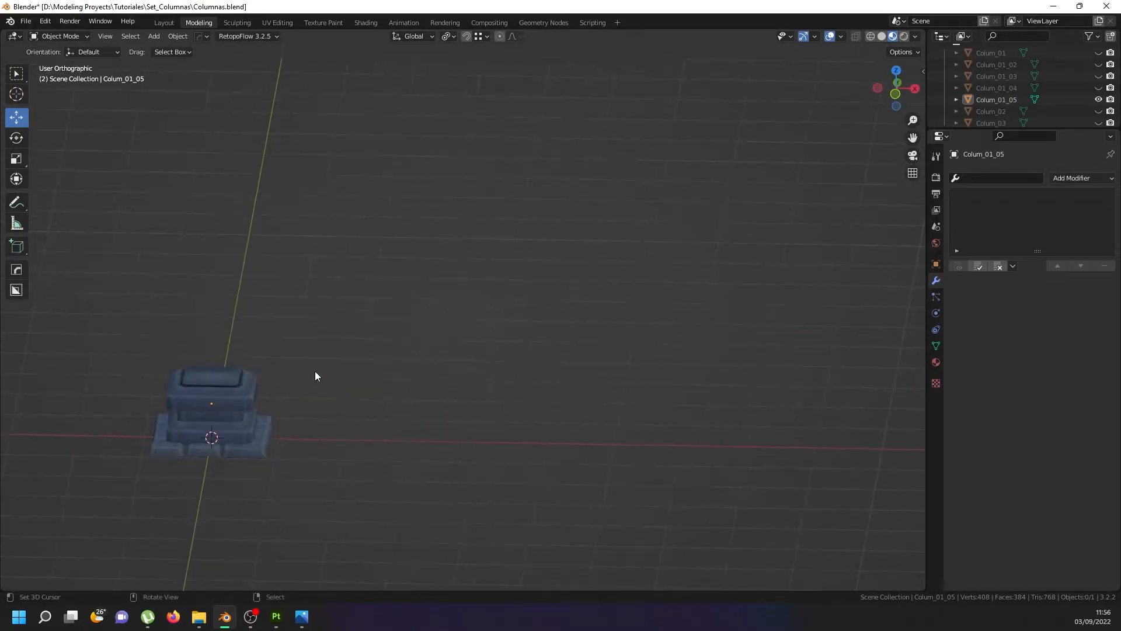
Unhide Colum_01 through Colum_01_04 and space Colum_01_02 and Colum_01_03 out along the negative Y axis.
left_click_drag(1098, 87, 1098, 57)
middle_click_drag(245, 374, 418, 360)
left_click(195, 400)
left_click_drag(418, 357, 310, 392)
left_click(348, 388)
left_click_drag(405, 362, 194, 413)
Move Colum_01_04 and Colum_01_05 along the negative Y axis to continue the row of broken columns.
left_click(354, 376)
left_click_drag(418, 356, 106, 459)
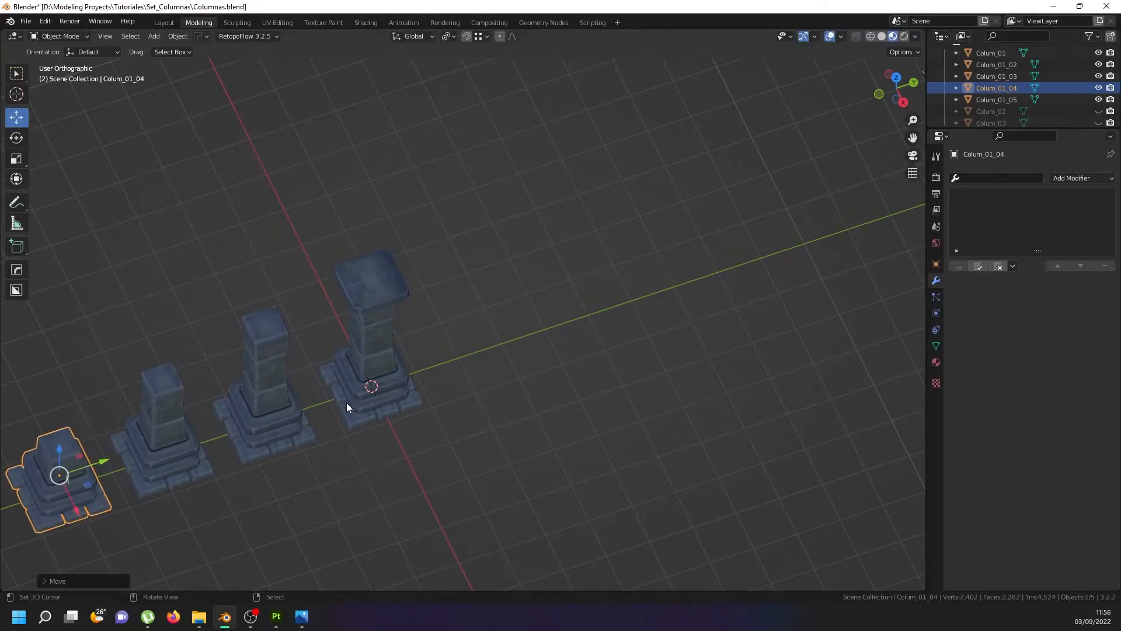
left_click(399, 385)
left_click_drag(414, 362, 130, 449)
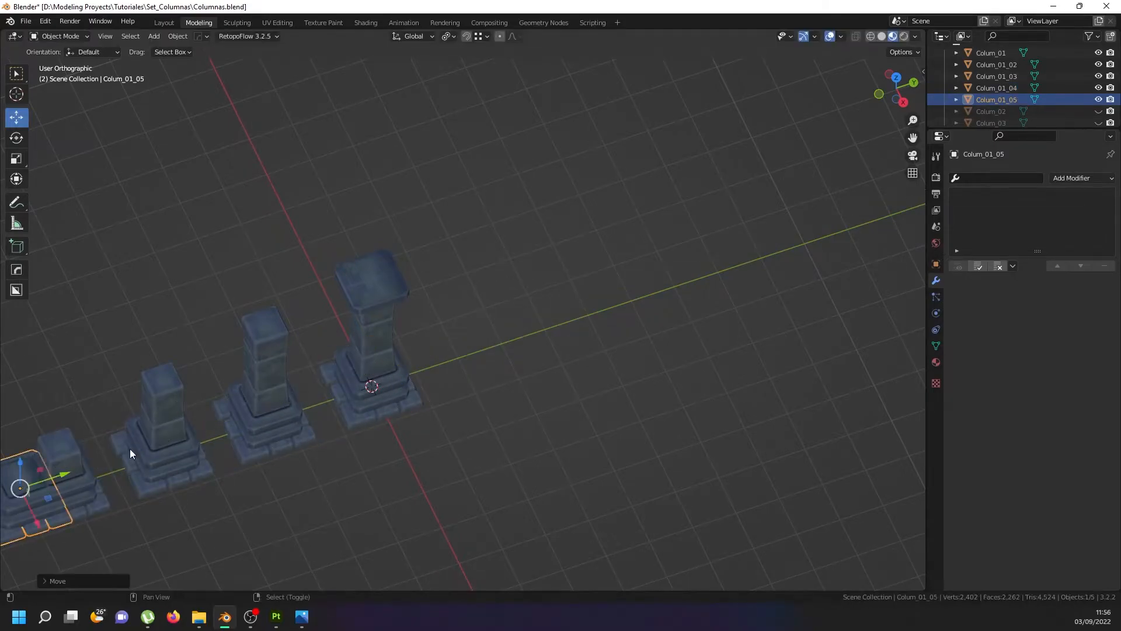
middle_click_drag(130, 449, 269, 429, "shift")
left_click_drag(235, 442, 167, 466)
Unhide Colum_02 and Colum_03 and inspect the whole set of columns from several angles.
left_click(1099, 110)
left_click(1098, 123)
scroll(677, 260, "down", 4)
middle_click_drag(651, 273, 685, 266)
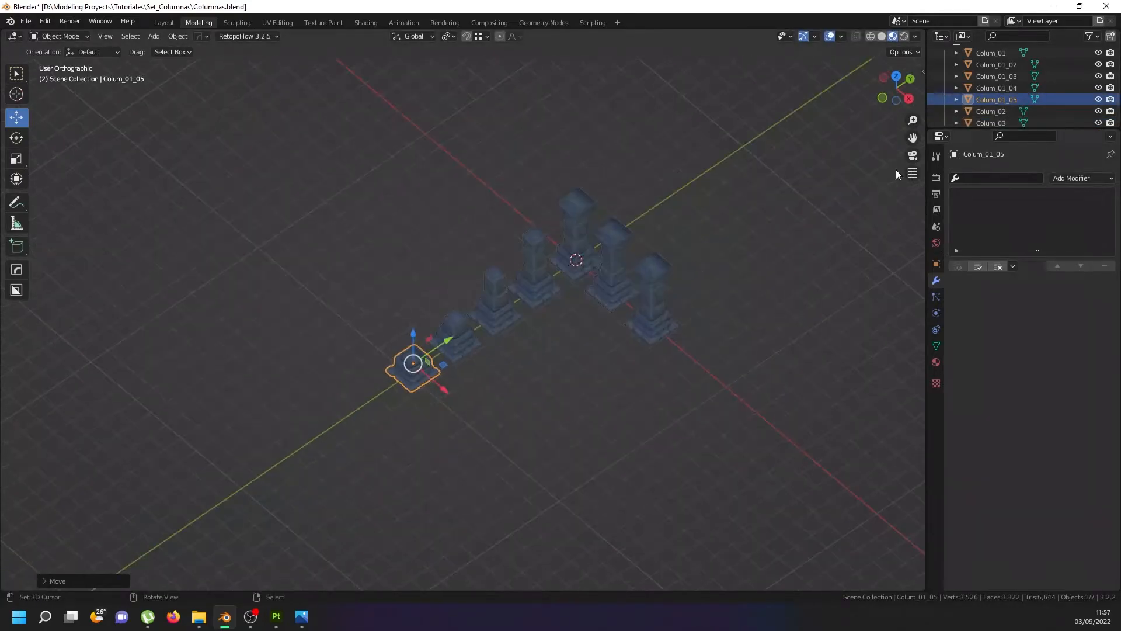
scroll(1093, 111, "down", 1)
middle_click_drag(829, 216, 686, 244)
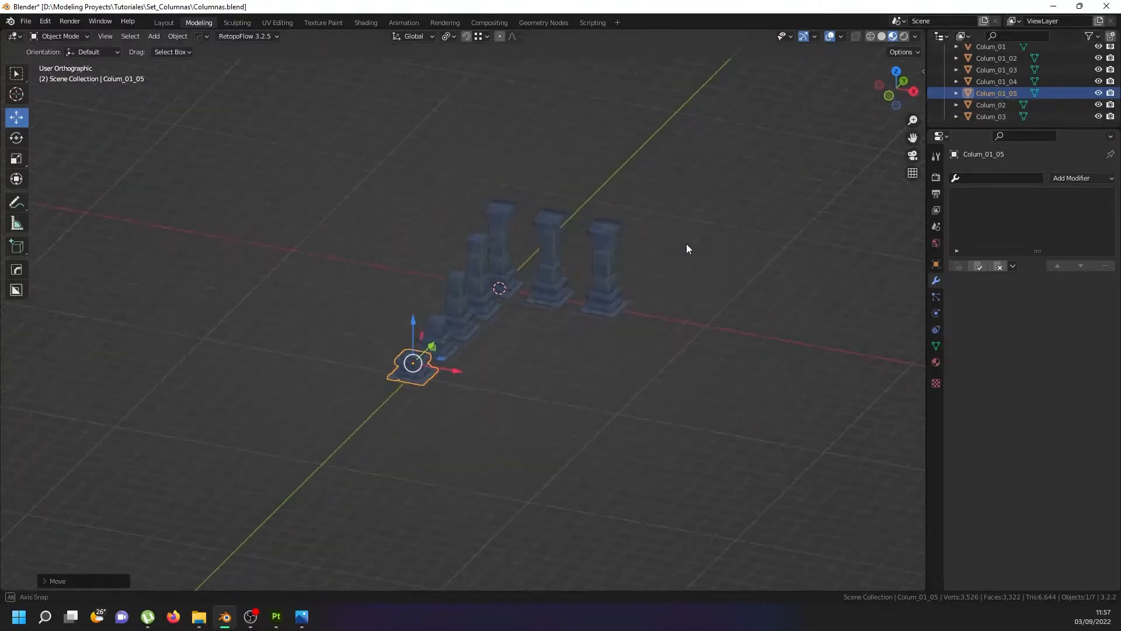
scroll(548, 262, "up", 6)
middle_click_drag(494, 289, 460, 286)
scroll(461, 286, "down", 3)
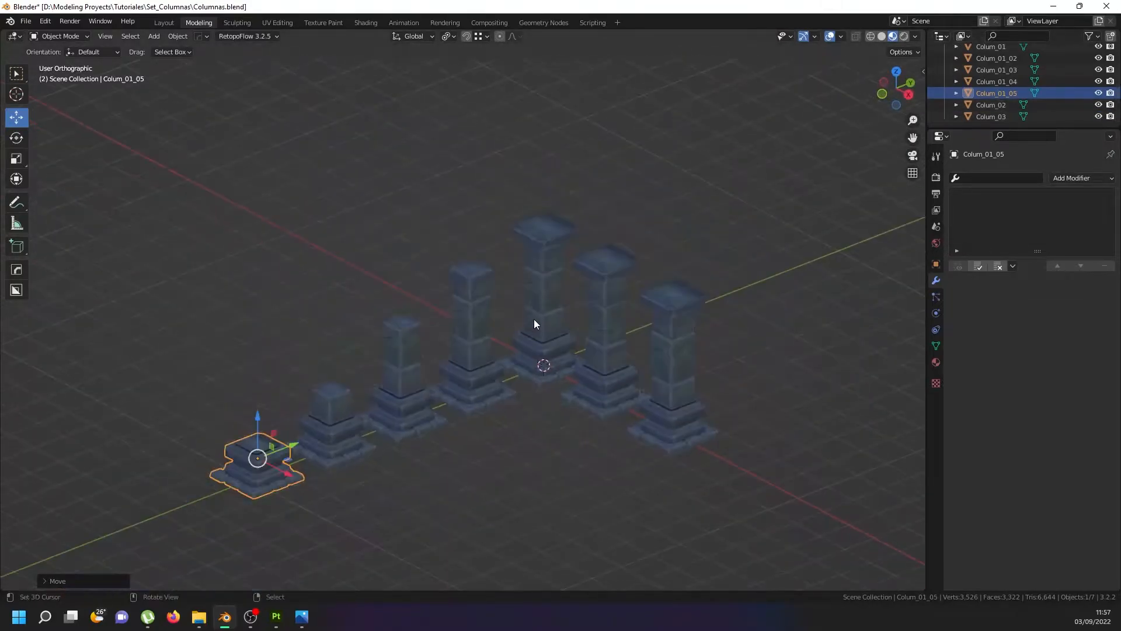
scroll(534, 319, "up", 2)
middle_click_drag(575, 333, 559, 300)
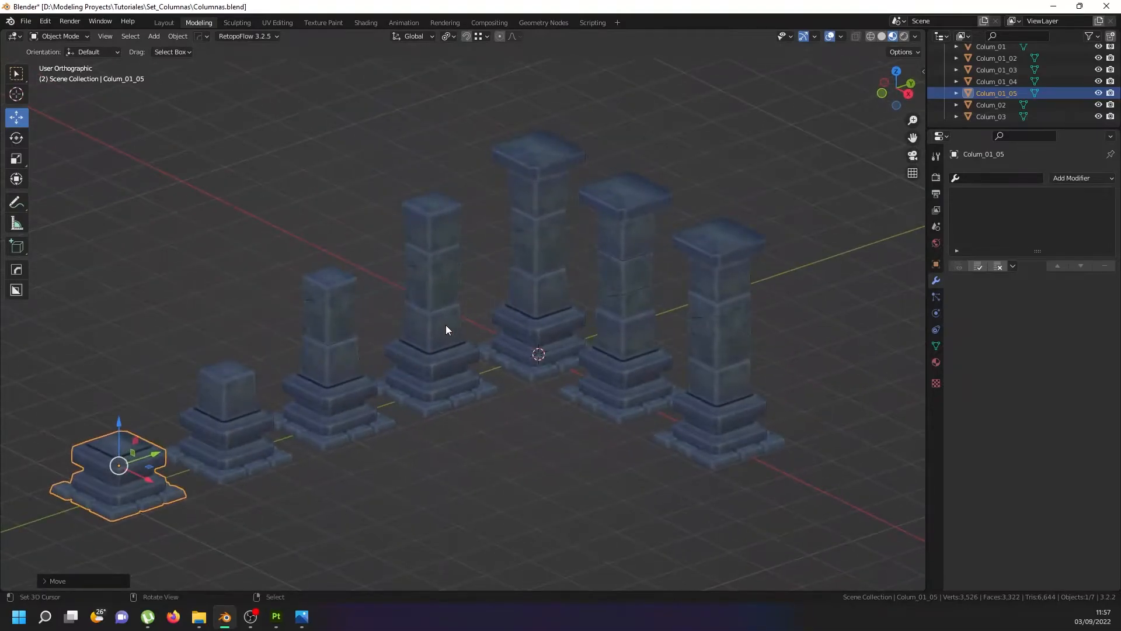
Duplicate Colum_02 and move the copy about 2.4 m along the negative Y axis.
left_click(611, 345)
middle_click_drag(608, 328, 558, 416)
key("shift+d")
key("Escape")
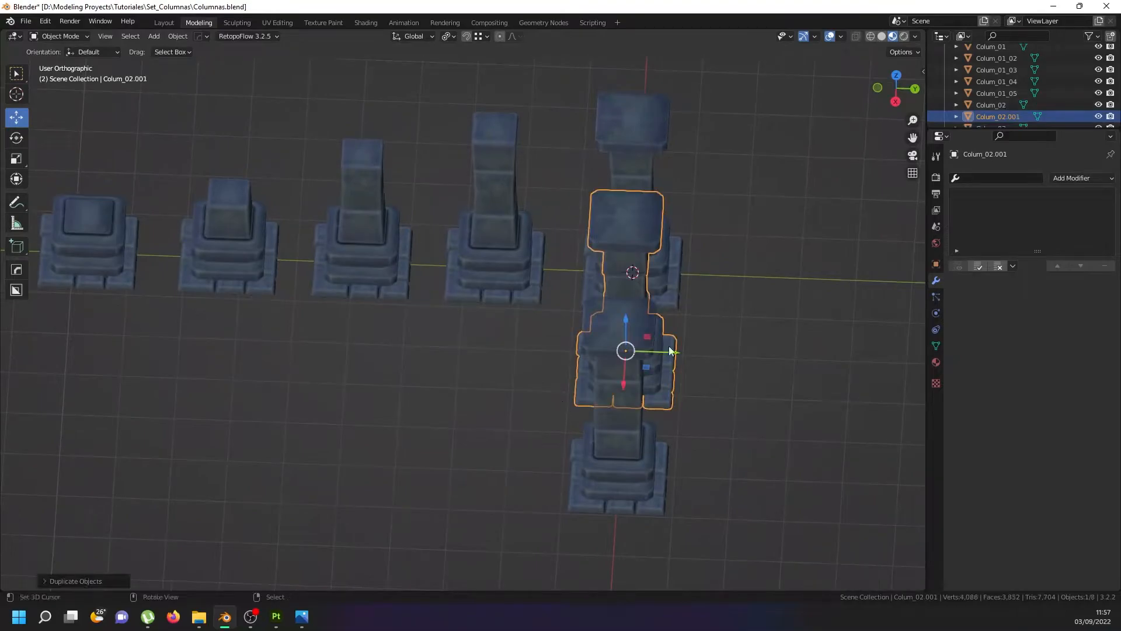
left_click_drag(674, 352, 554, 357)
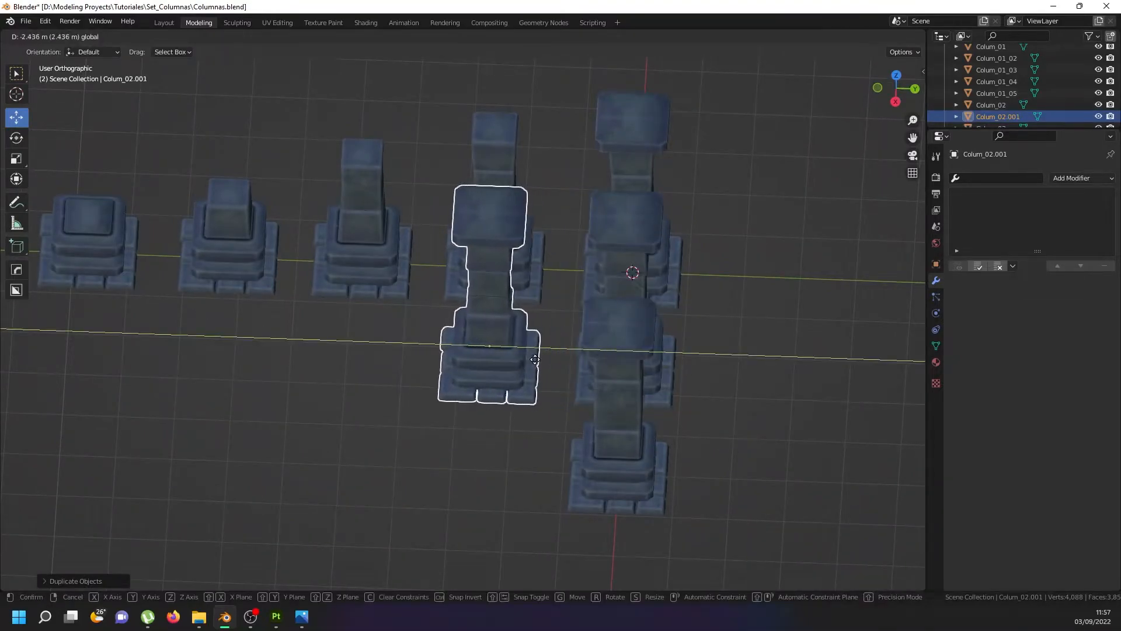
left_click(532, 358)
Delete the capital block from the Colum_02 copy in Edit Mode and return to Object Mode.
key("Tab")
key("l")
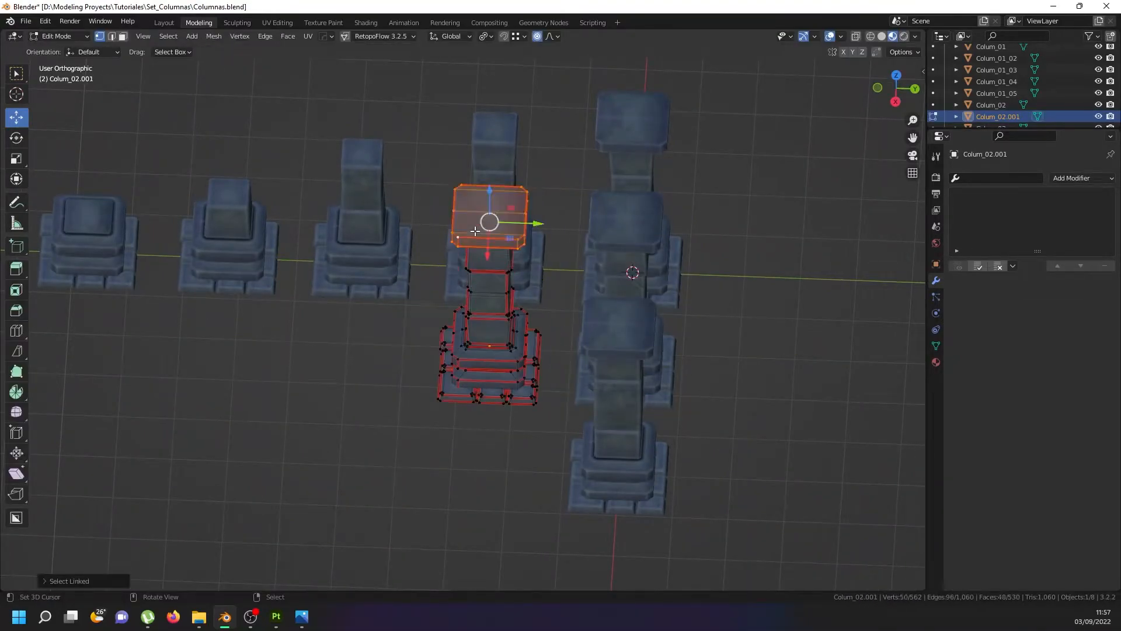
key("x")
left_click(475, 232)
key("Tab")
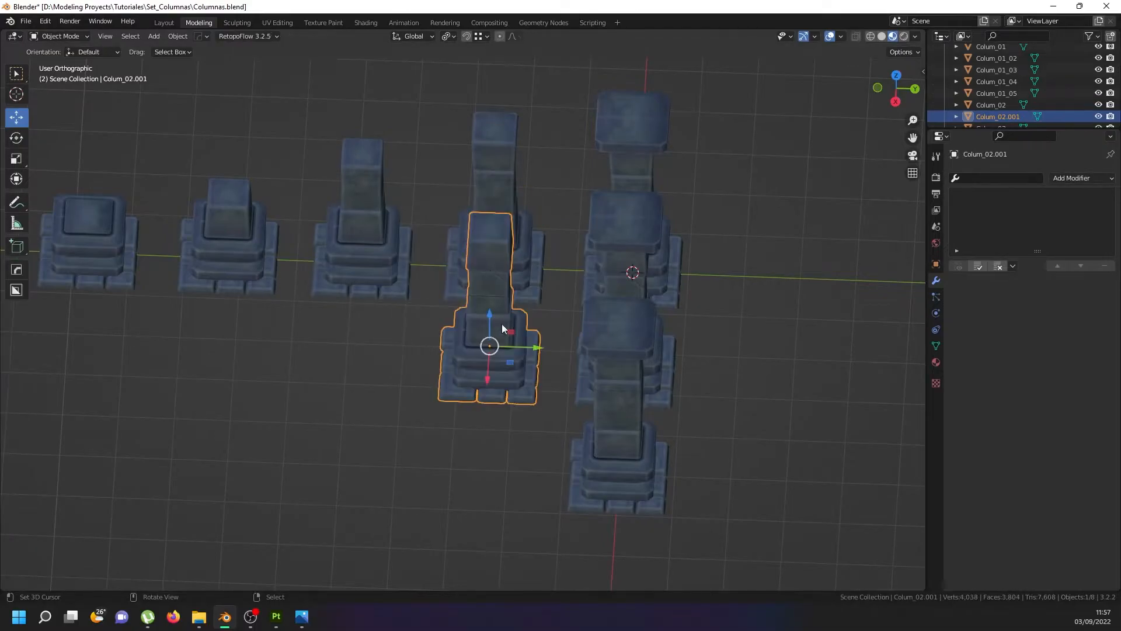
Duplicate the Colum_02 copy without a capital further along negative Y and delete the new copy's top shaft block.
key("shift+d")
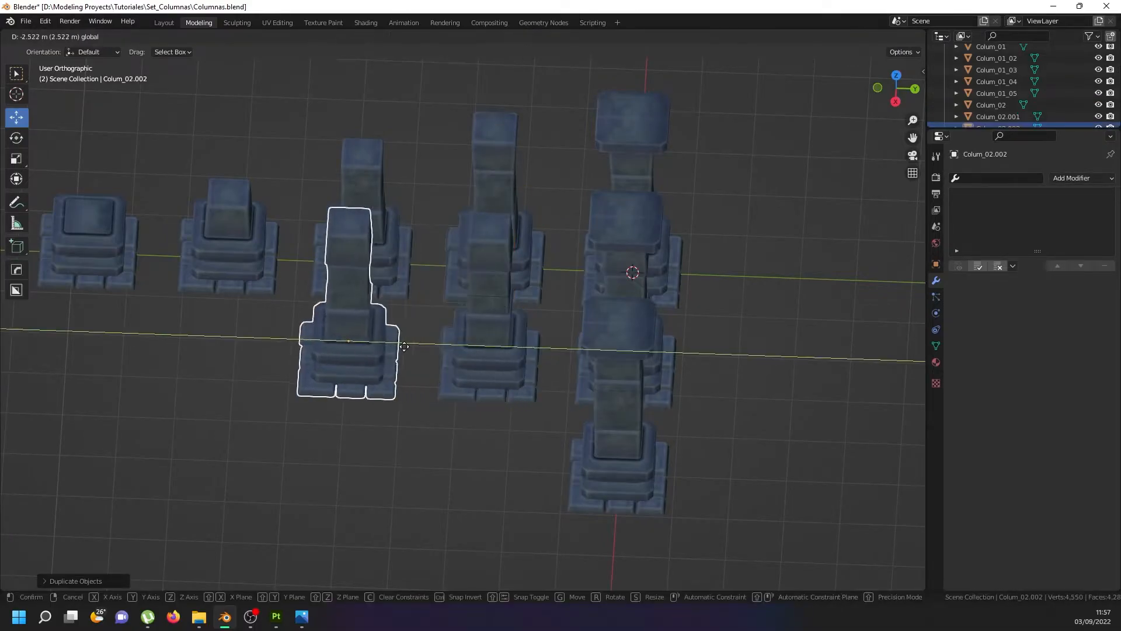
left_click(409, 346)
key("Tab")
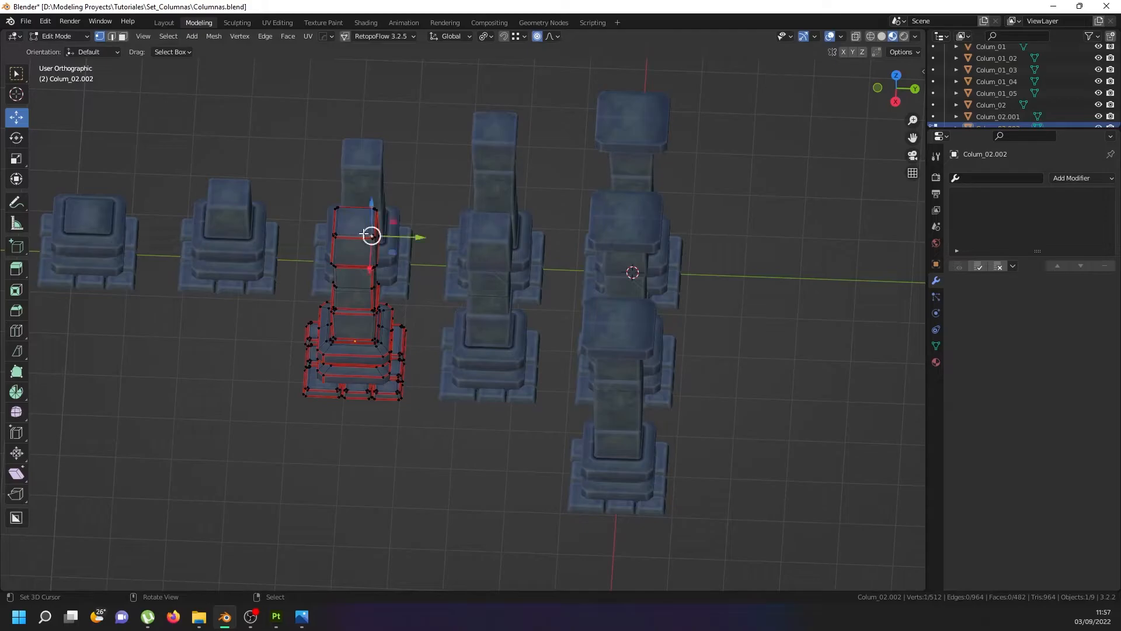
key("l")
key("x")
left_click(363, 233)
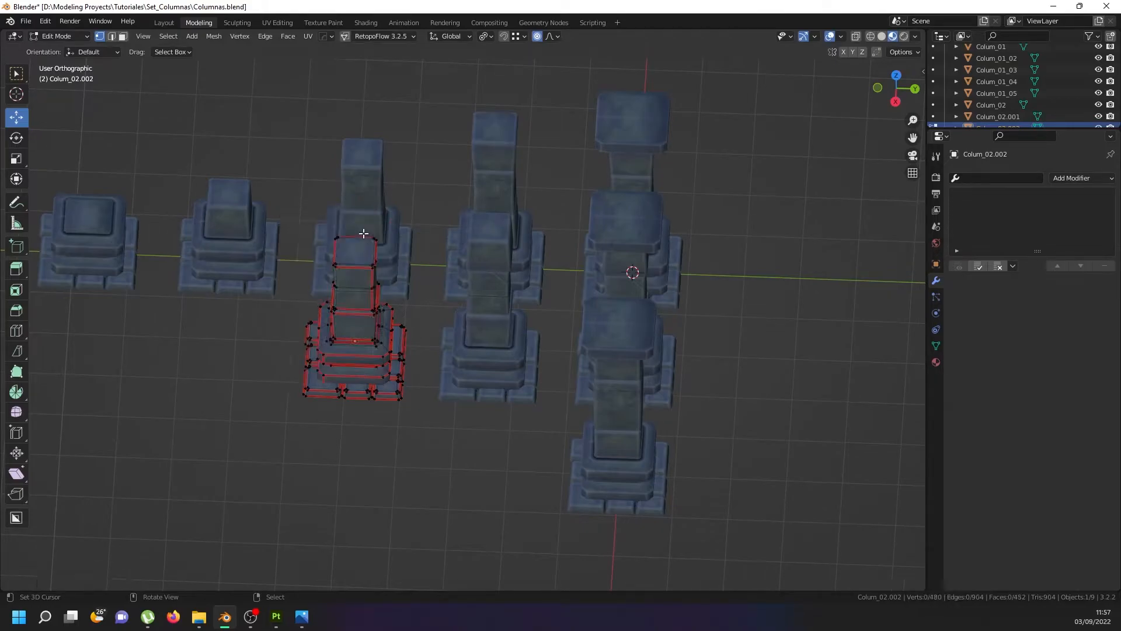
key("Tab")
Duplicate the shortened Colum_02.002 and place the copy beside it further along the negative Y axis.
middle_click_drag(376, 335, 436, 349, "shift")
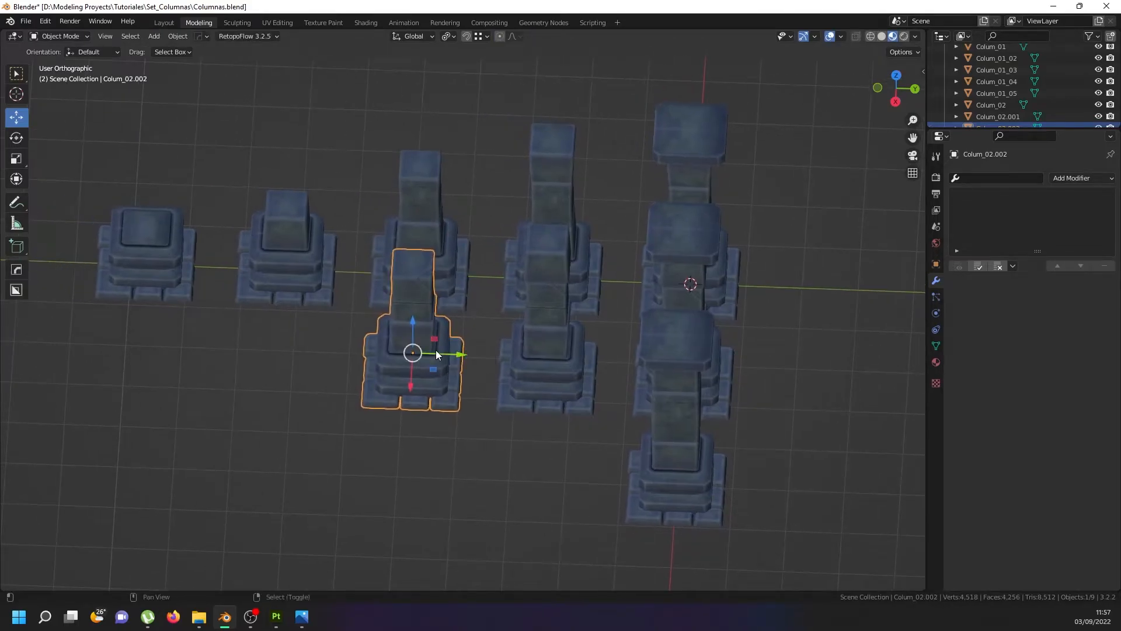
key("shift+d")
left_click(440, 351)
left_click_drag(461, 357, 306, 357)
middle_click_drag(306, 355, 417, 366, "shift")
scroll(369, 355, "up", 3)
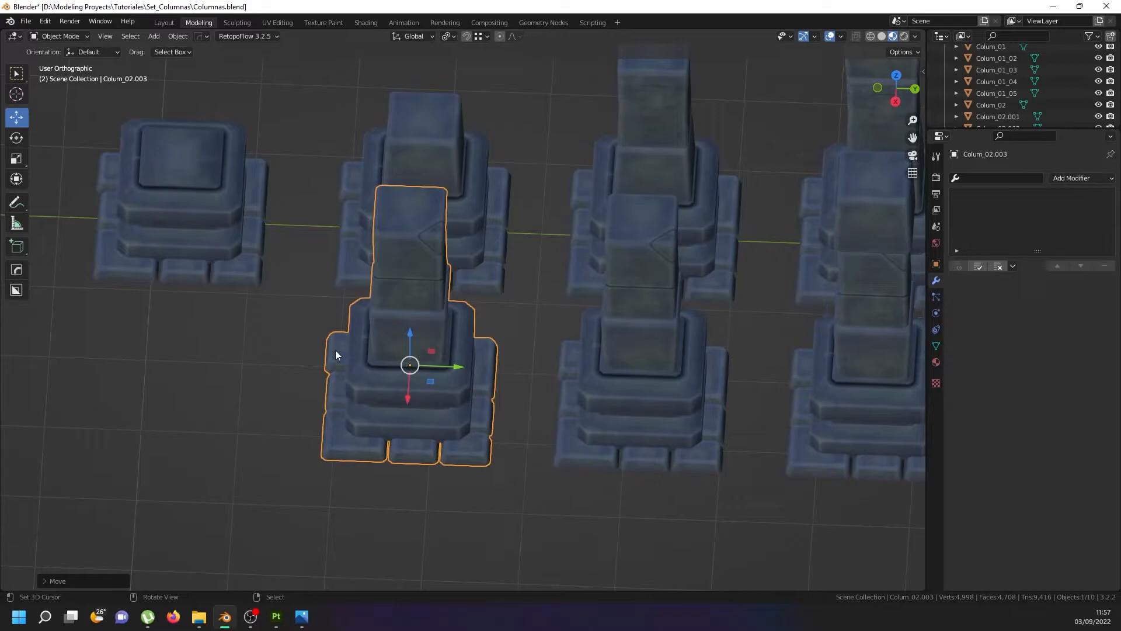
scroll(342, 349, "down", 2)
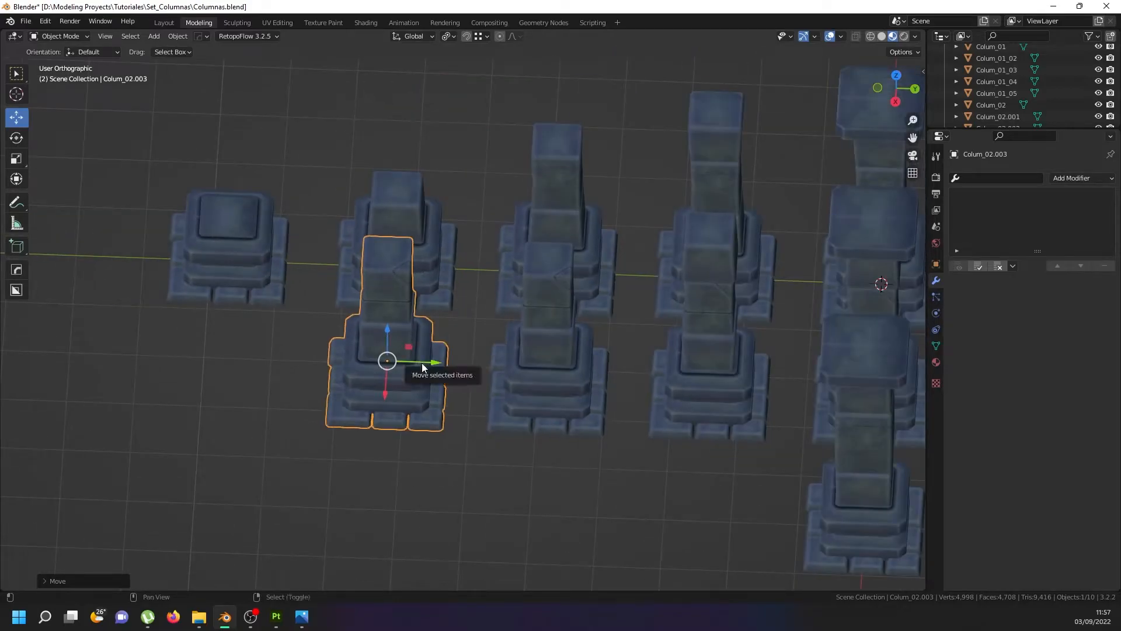
Duplicate Colum_02.003 along the negative Y axis to place a copy at the end of the row.
key("shift+d")
key("y")
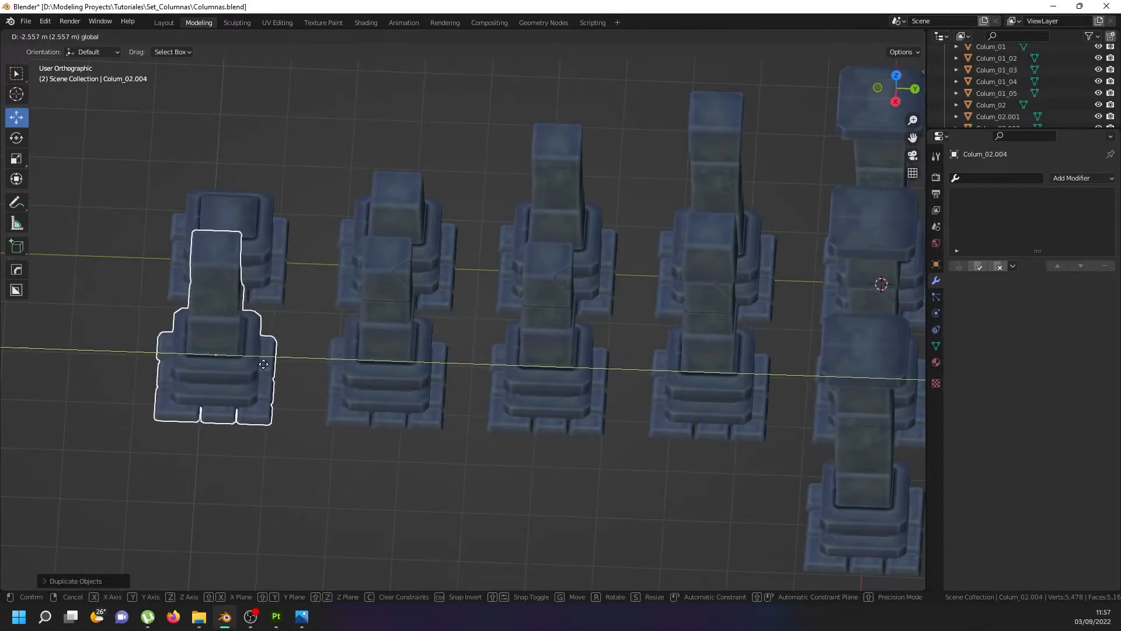
left_click(249, 271)
Delete both shaft blocks from the Colum_02.004 copy at the end of the row, keeping only its base.
key("Tab")
left_click(228, 263)
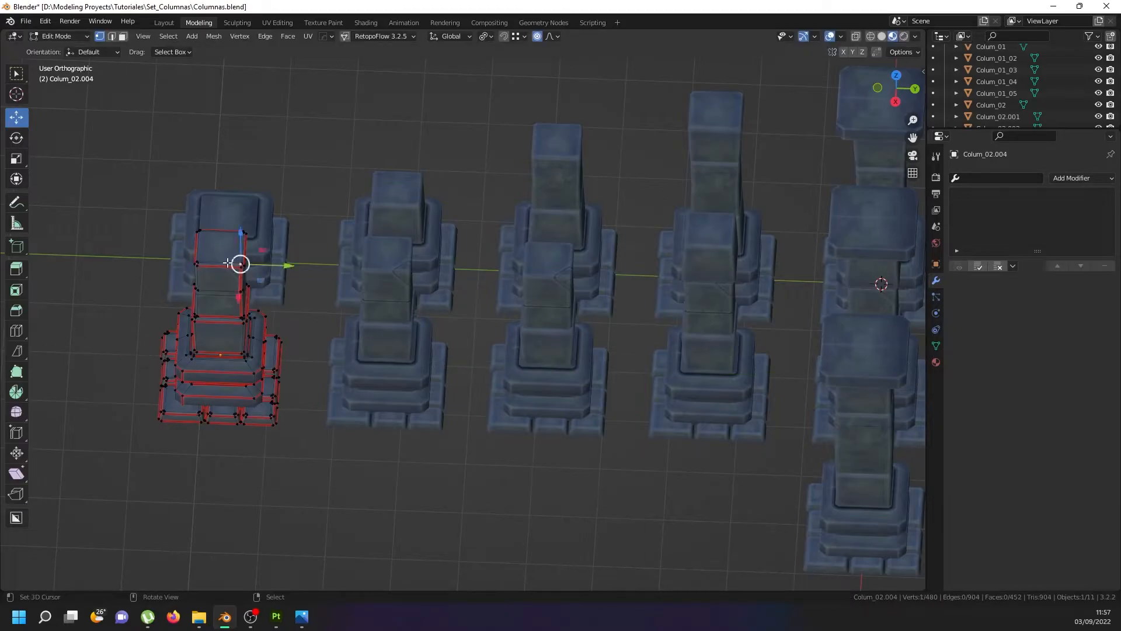
key("ctrl+l")
middle_click_drag(232, 270, 280, 270)
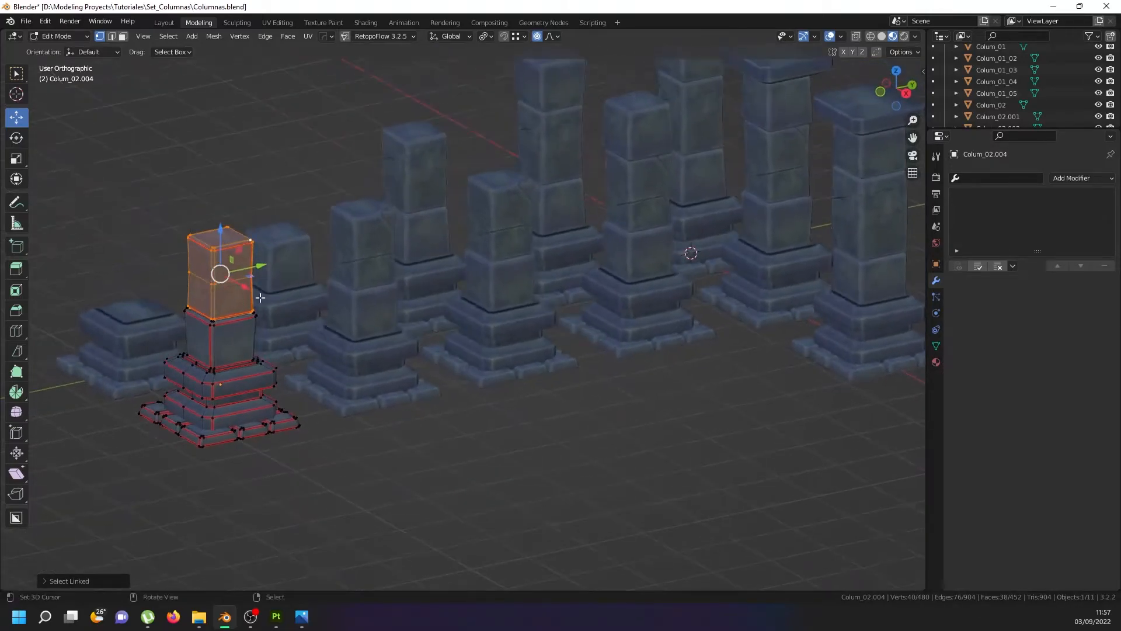
key("x")
left_click(262, 297)
left_click(214, 320)
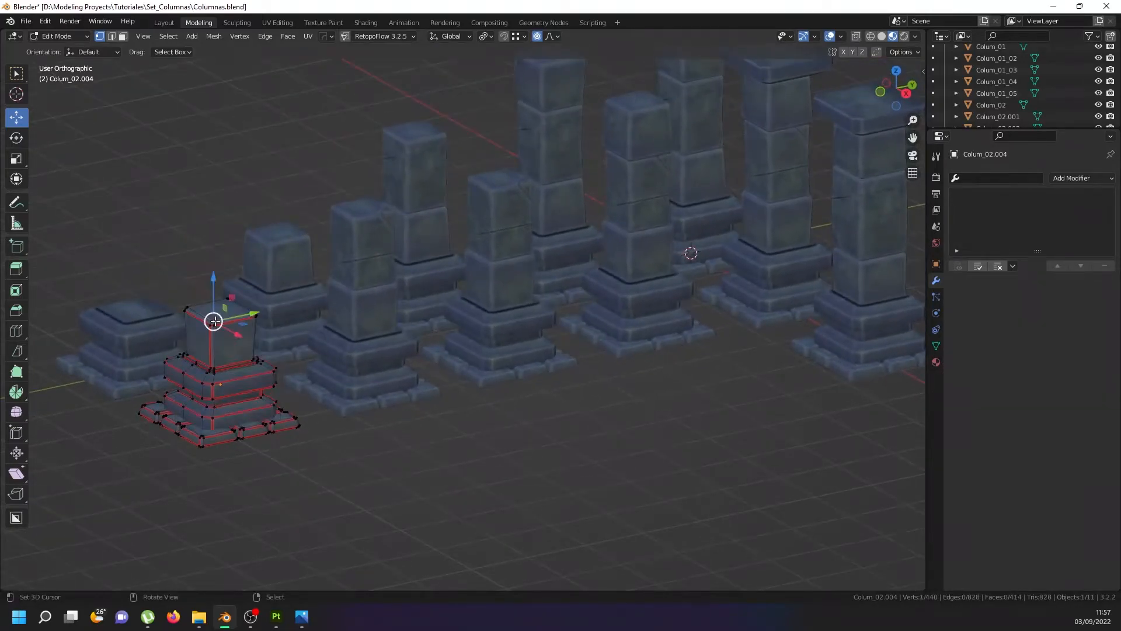
key("ctrl+l")
key("x")
left_click(220, 321)
key("Tab")
Delete the top shaft block from Colum_02.003 in Edit Mode and return to Object Mode.
left_click(358, 301)
key("Tab")
left_click(357, 221)
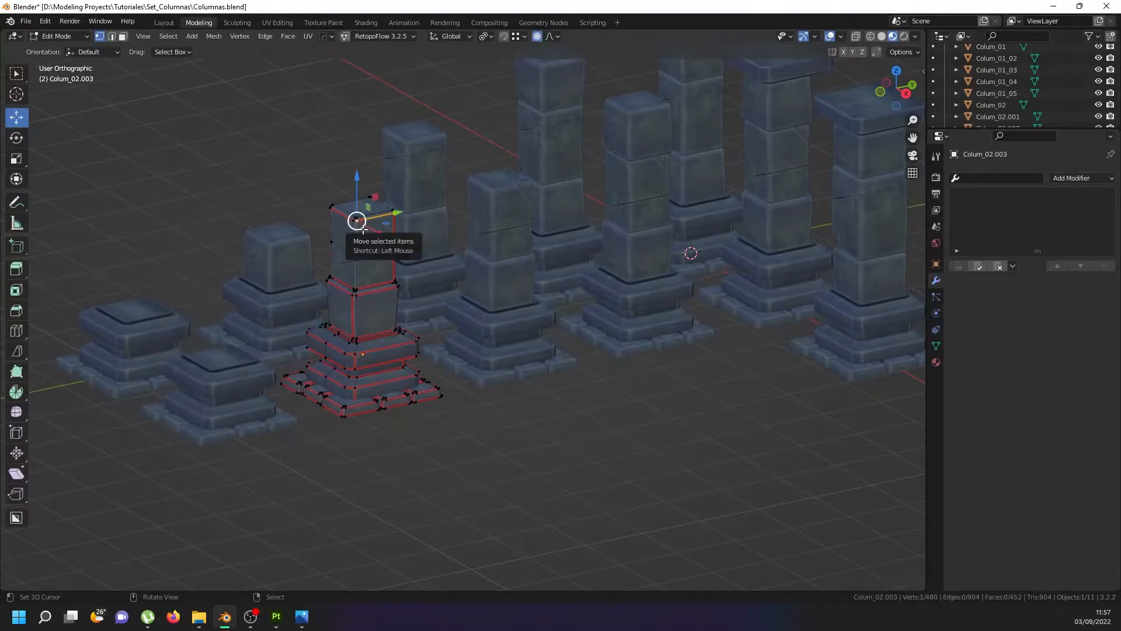
key("ctrl+l")
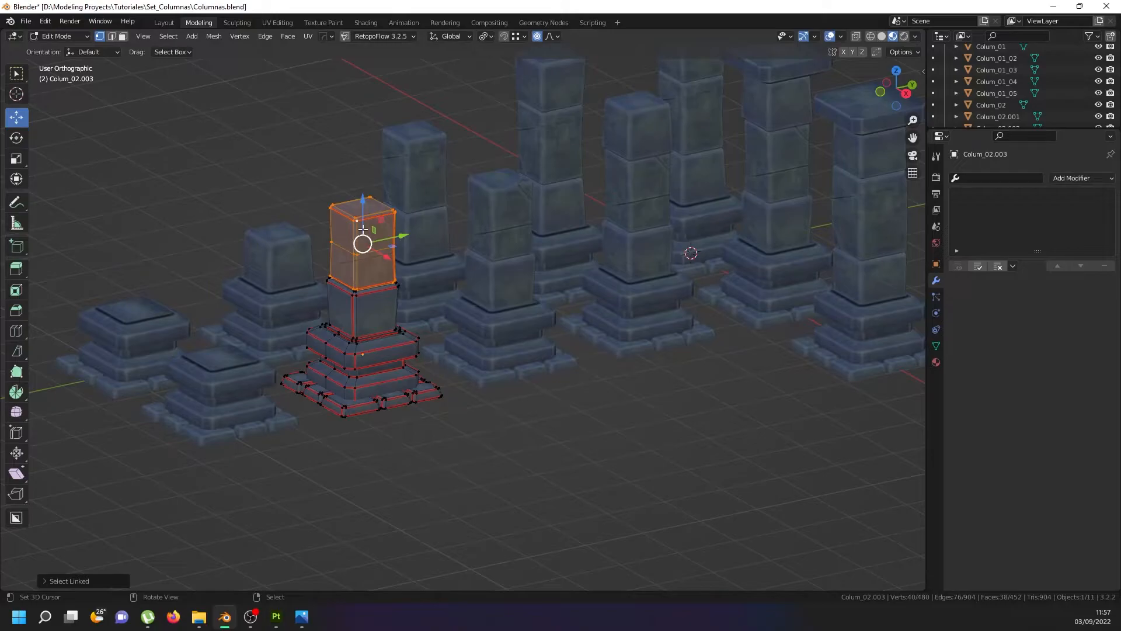
key("x")
left_click(363, 228)
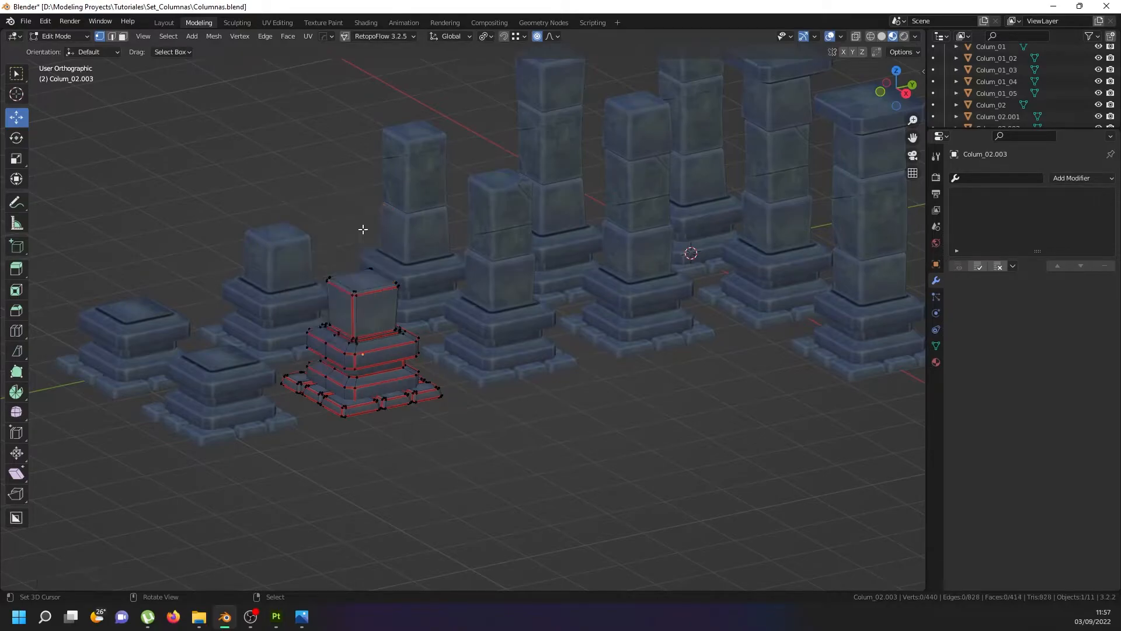
key("Tab")
Delete the base-only Colum_02.004 object at the end of the second row.
middle_click_drag(292, 298, 275, 377)
left_click(253, 403)
left_click(117, 324)
left_click(191, 401)
middle_click_drag(194, 401, 258, 365)
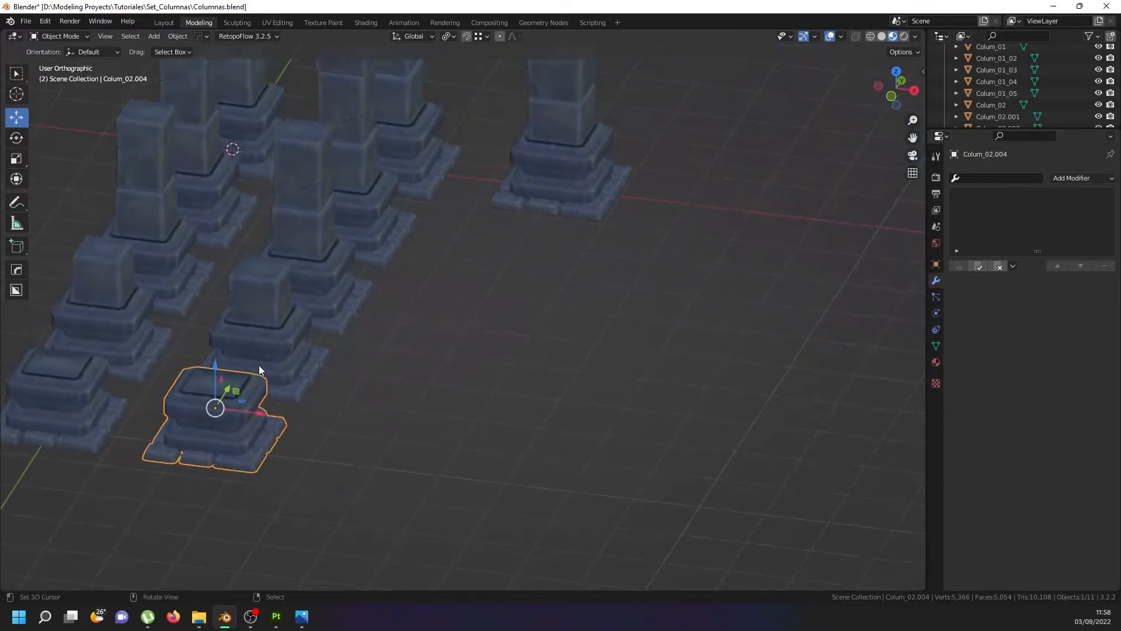
key("x")
left_click(259, 367)
Examine the rows of column variations from several angles, comparing the broken versions with the full Colum_03.
middle_click_drag(335, 332, 279, 335)
scroll(278, 336, "down", 5)
scroll(408, 276, "up", 5)
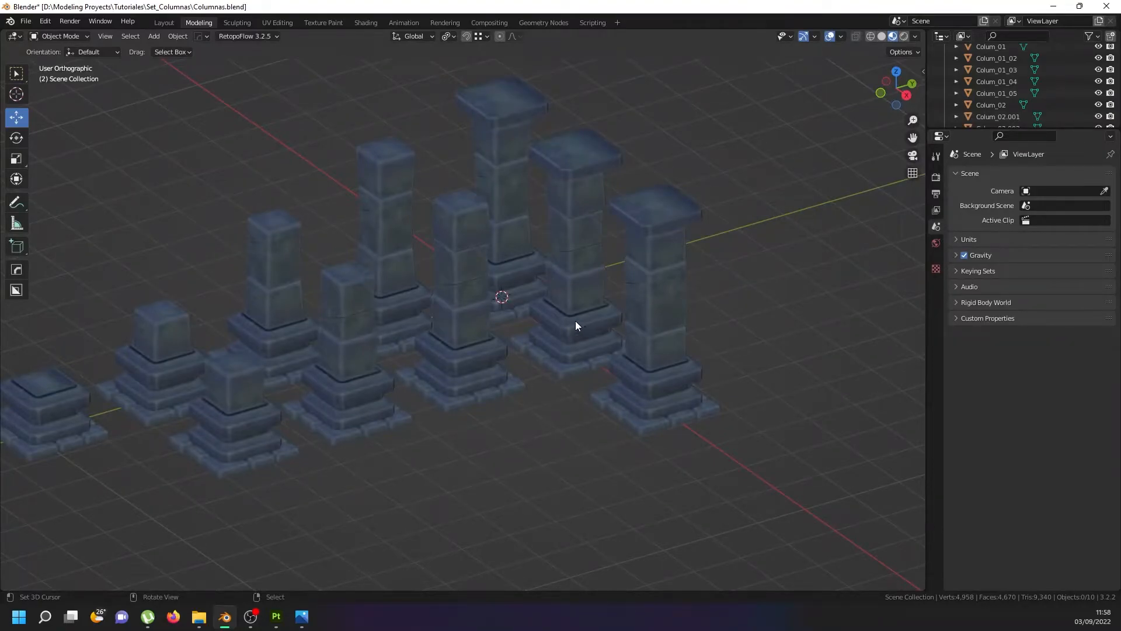
left_click(295, 312)
left_click(321, 345)
left_click(178, 350)
left_click(224, 394)
middle_click_drag(224, 394, 460, 373)
left_click(525, 317)
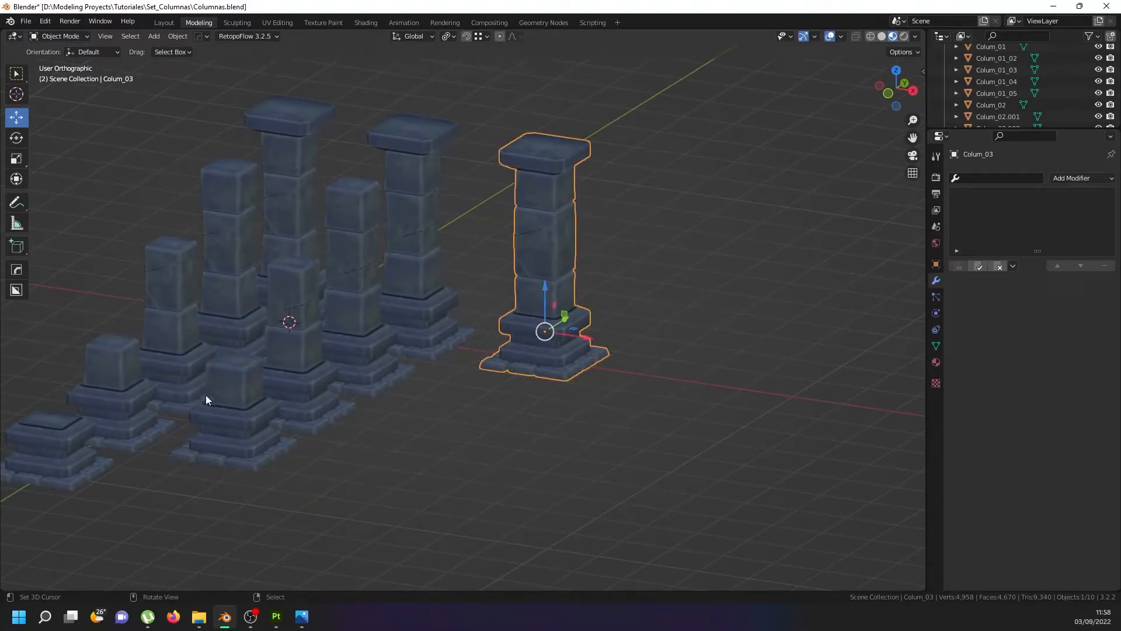
middle_click_drag(301, 421, 453, 390)
middle_click_drag(358, 374, 466, 333)
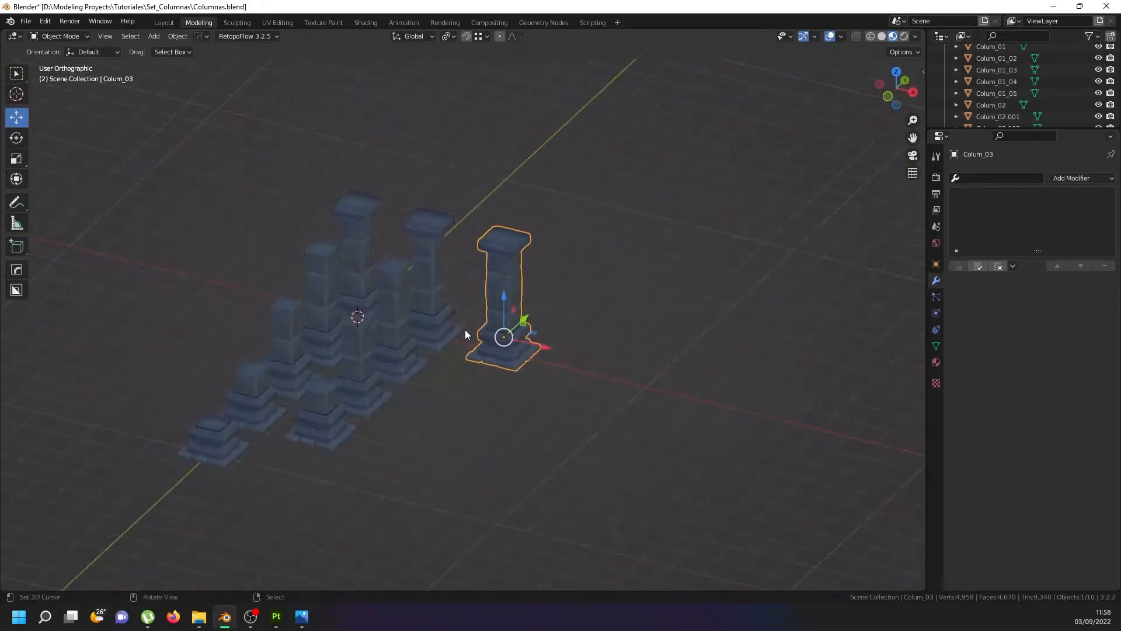
Duplicate Colum_02.002 and move the copy along positive X into the row of Colum_03.
left_click(365, 395)
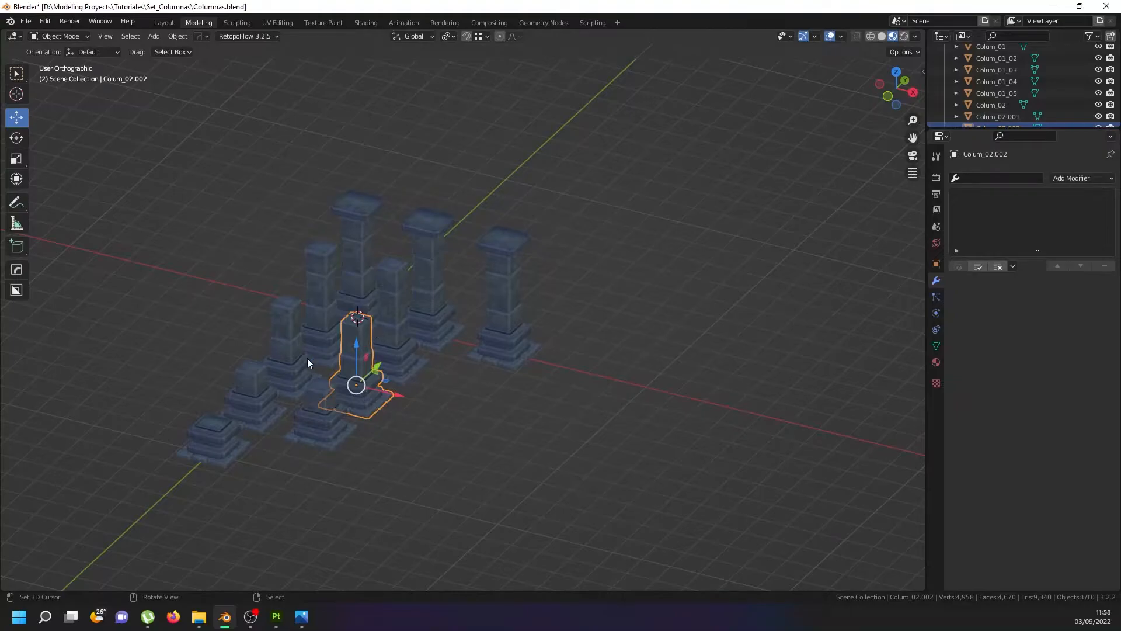
middle_click_drag(291, 376, 330, 397)
key("shift+d")
right_click(377, 379)
left_click_drag(404, 386, 492, 388)
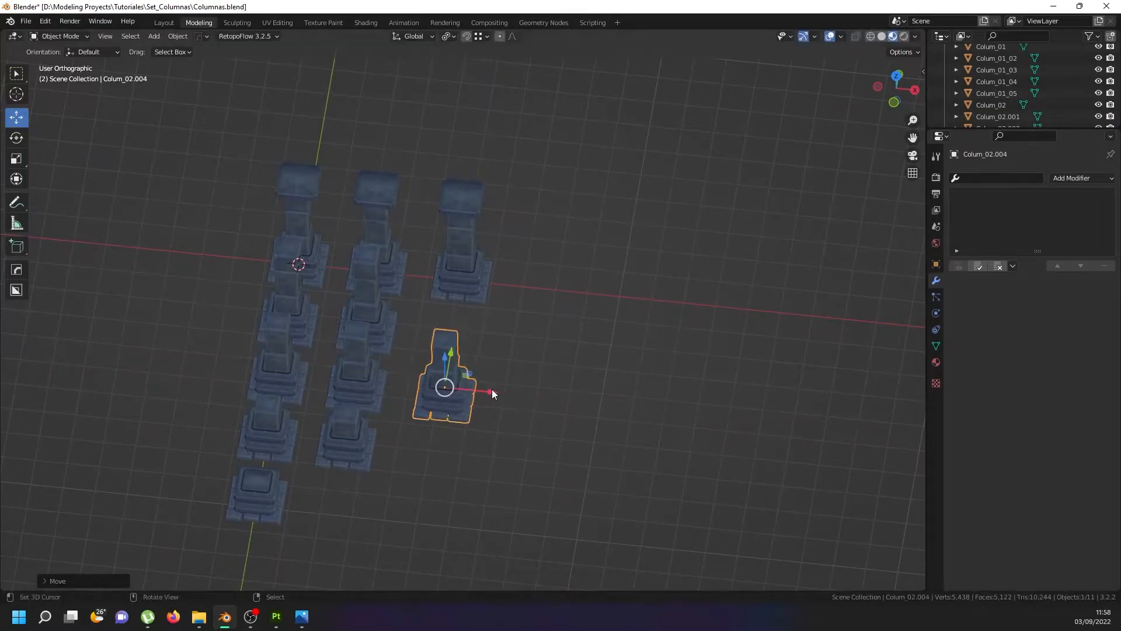
Isolate the new column copy in local view and bisect its whole mesh diagonally across the top block's upper corner.
key("KP_Divide")
middle_click_drag(500, 300, 515, 284)
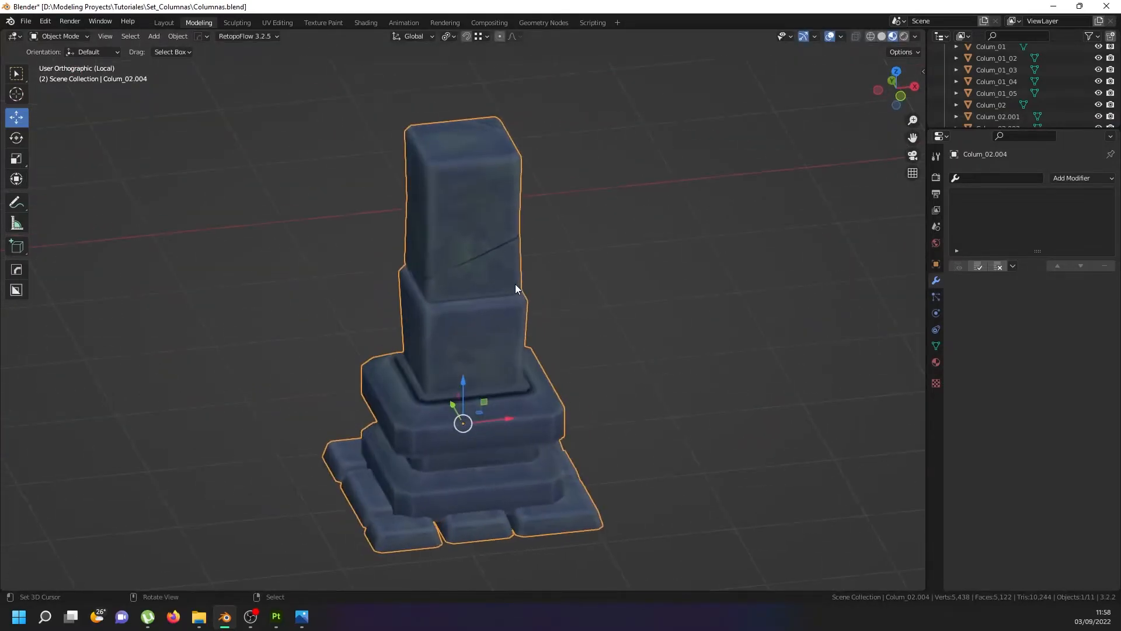
key("KP_1")
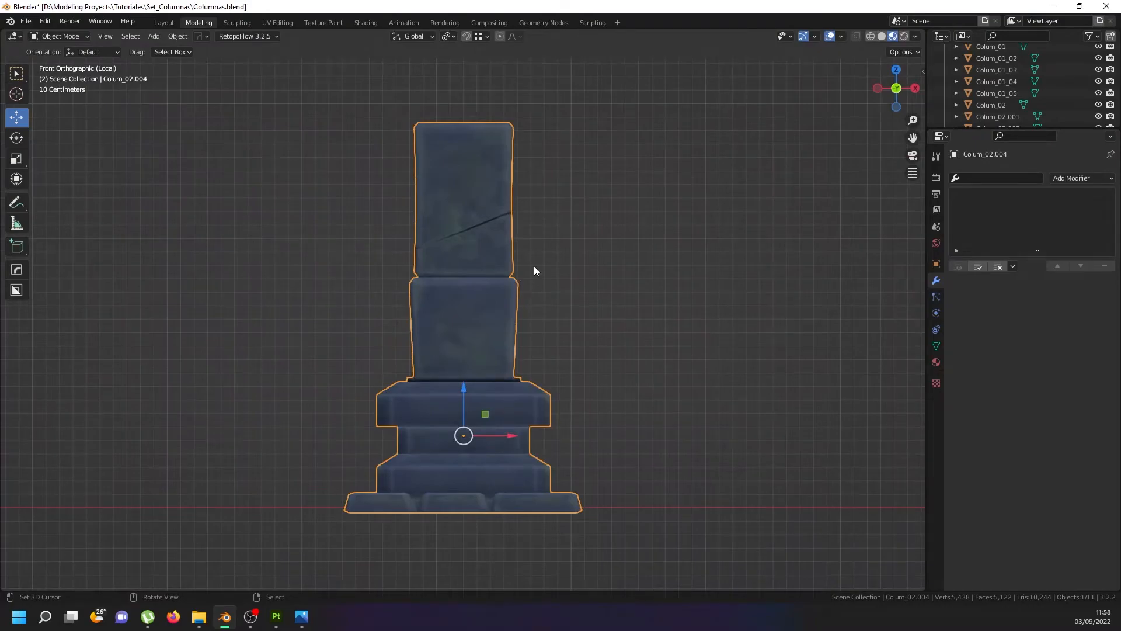
key("Tab")
middle_click_drag(606, 250, 507, 263)
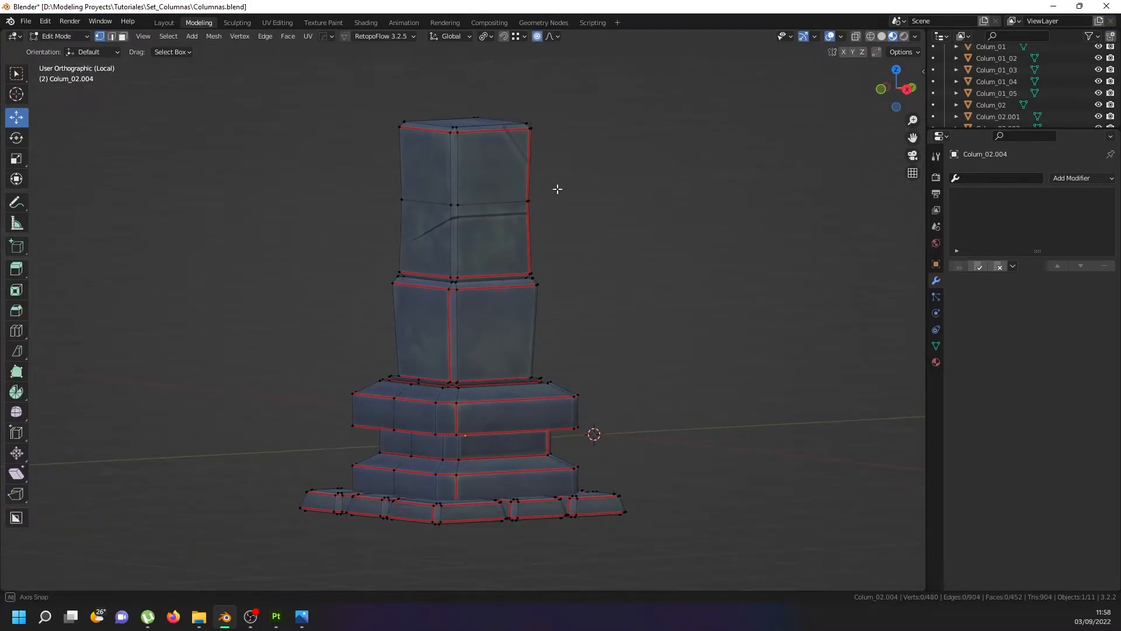
scroll(478, 220, "up", 3)
middle_click_drag(487, 220, 490, 251)
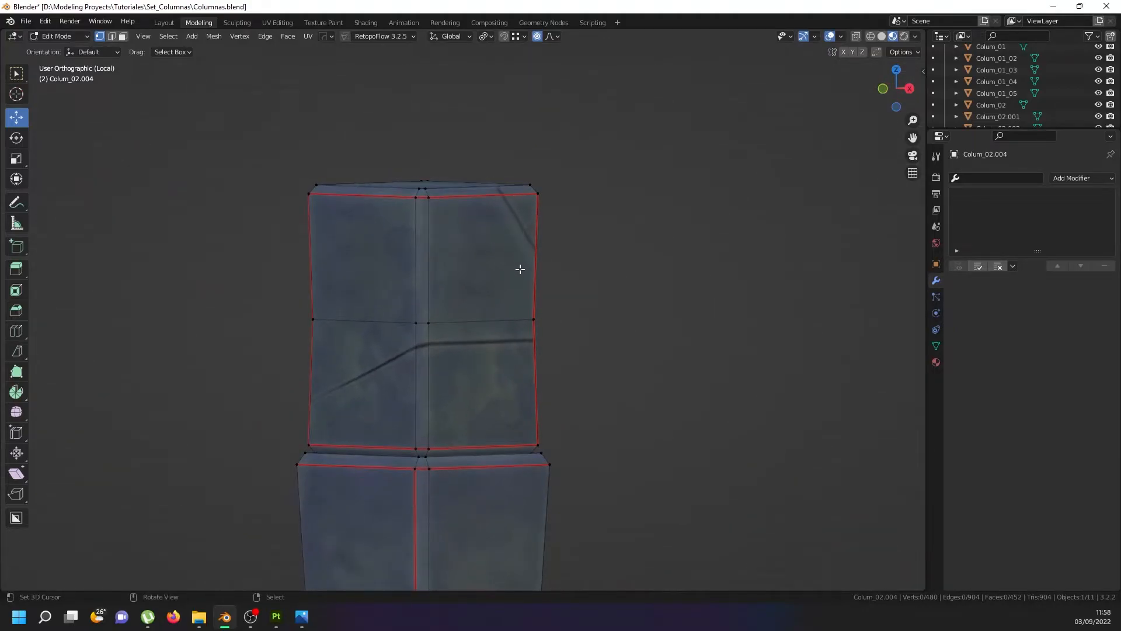
key("a")
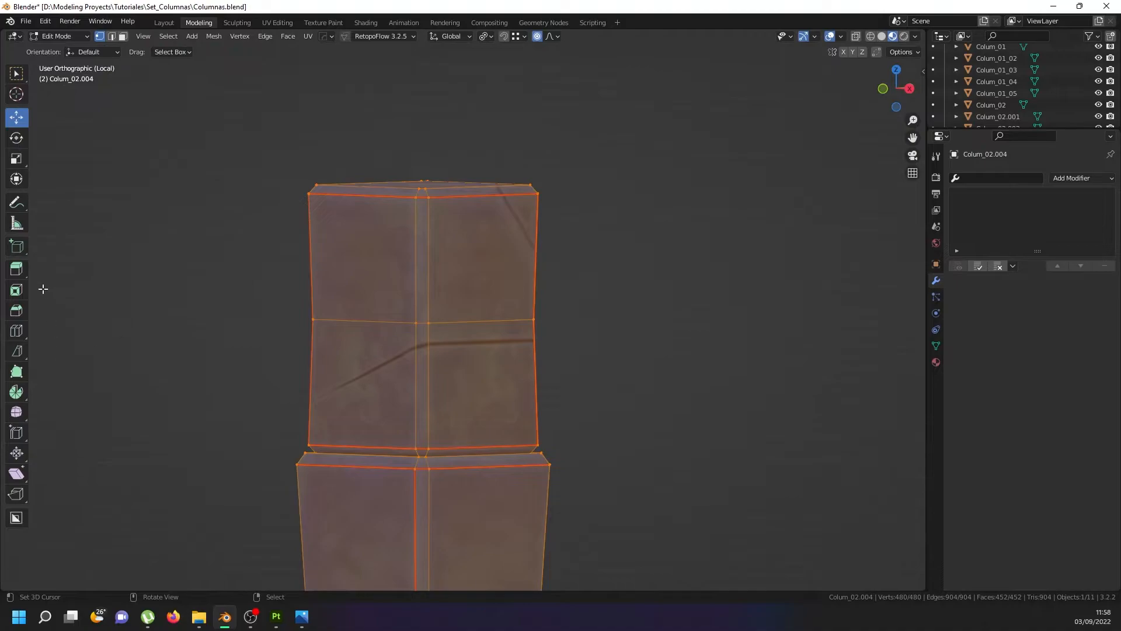
left_click(16, 352)
left_click_drag(554, 273, 474, 149)
middle_click_drag(601, 175, 541, 205)
Rip the mesh along the bisect cut and select the detached corner fragment of the top block.
key("v")
right_click(680, 183)
left_click(523, 202)
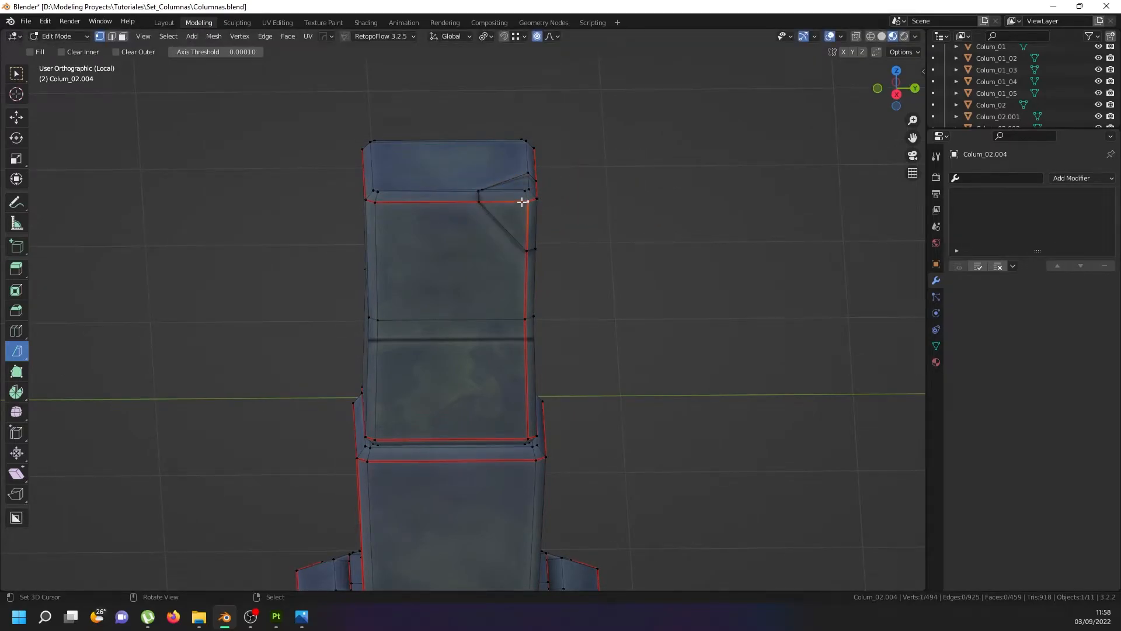
key("l")
Try deleting the vertices of the detached corner fragment.
key("x")
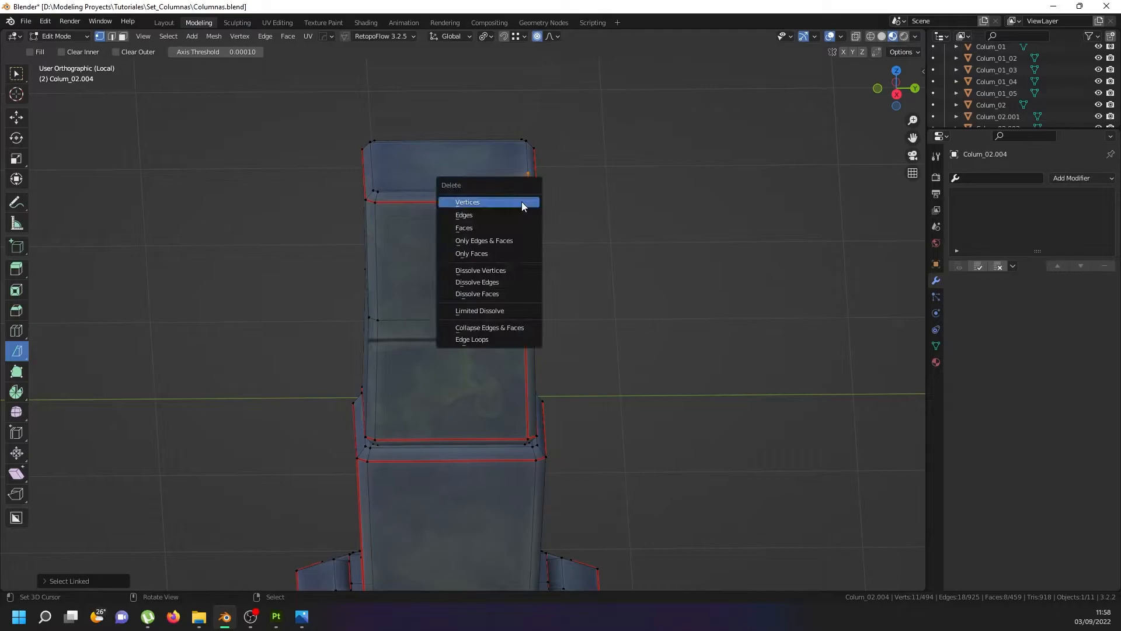
left_click(521, 202)
key("ctrl+z")
Close the corner fragment's open back with a face and move the fragment down over the base's corner tile.
scroll(561, 230, "down", 3)
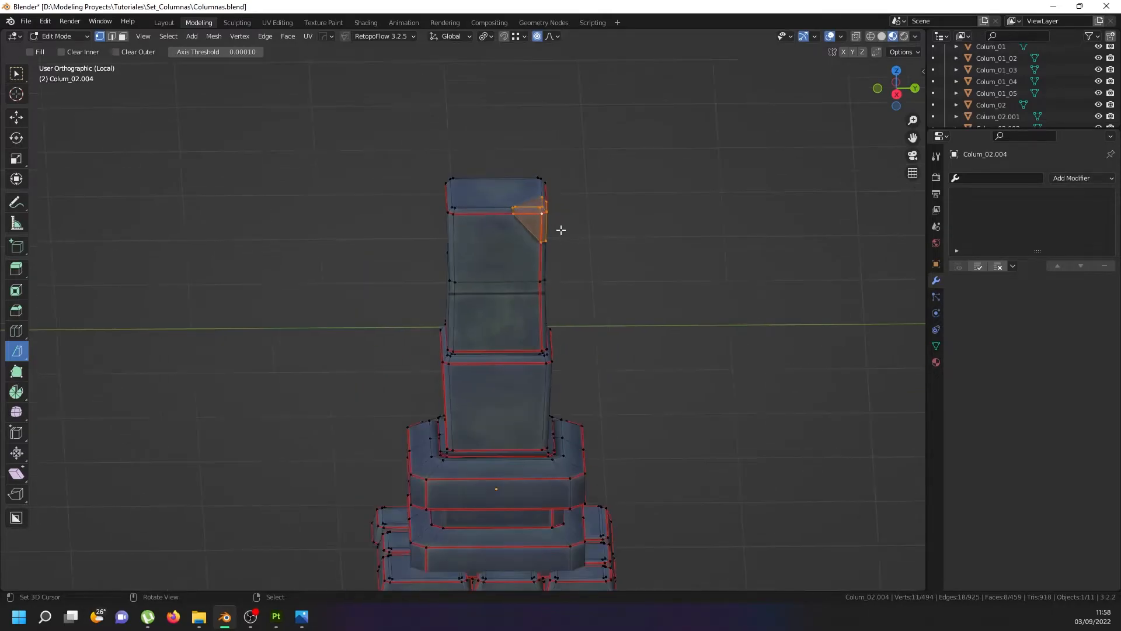
scroll(579, 245, "up", 2)
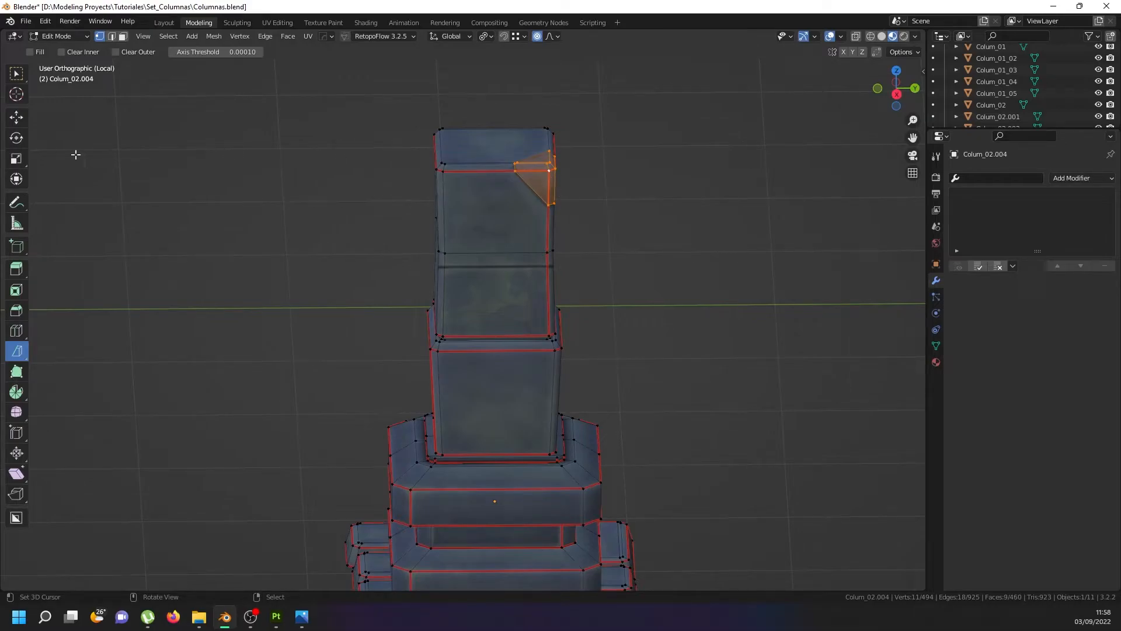
left_click(16, 117)
left_click_drag(546, 127, 537, 253)
right_click(532, 245)
left_click_drag(548, 142, 571, 398)
middle_click_drag(592, 424, 562, 289, "shift")
left_click_drag(556, 303, 601, 307)
scroll(601, 307, "up", 3)
left_click_drag(558, 259, 564, 470)
middle_click_drag(564, 470, 516, 451)
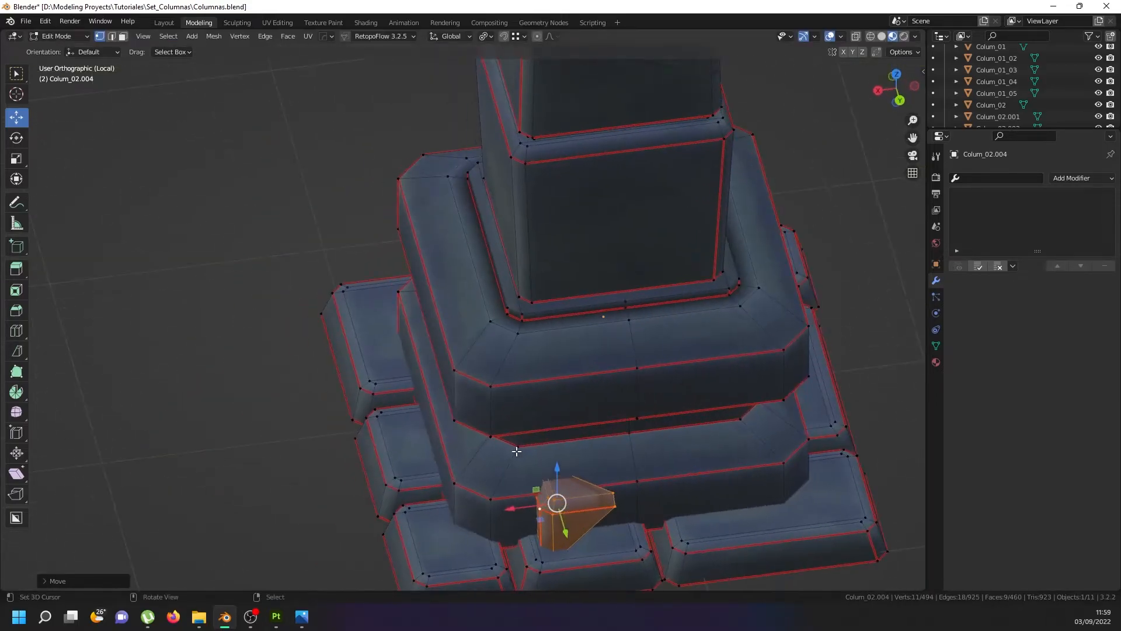
left_click_drag(502, 510, 402, 510)
middle_click_drag(403, 510, 558, 440)
Rotate the fallen corner fragment and scale it to suit the base's corner tile.
key("r")
left_click(518, 350)
middle_click_drag(562, 376, 590, 438)
key("s")
left_click(575, 439)
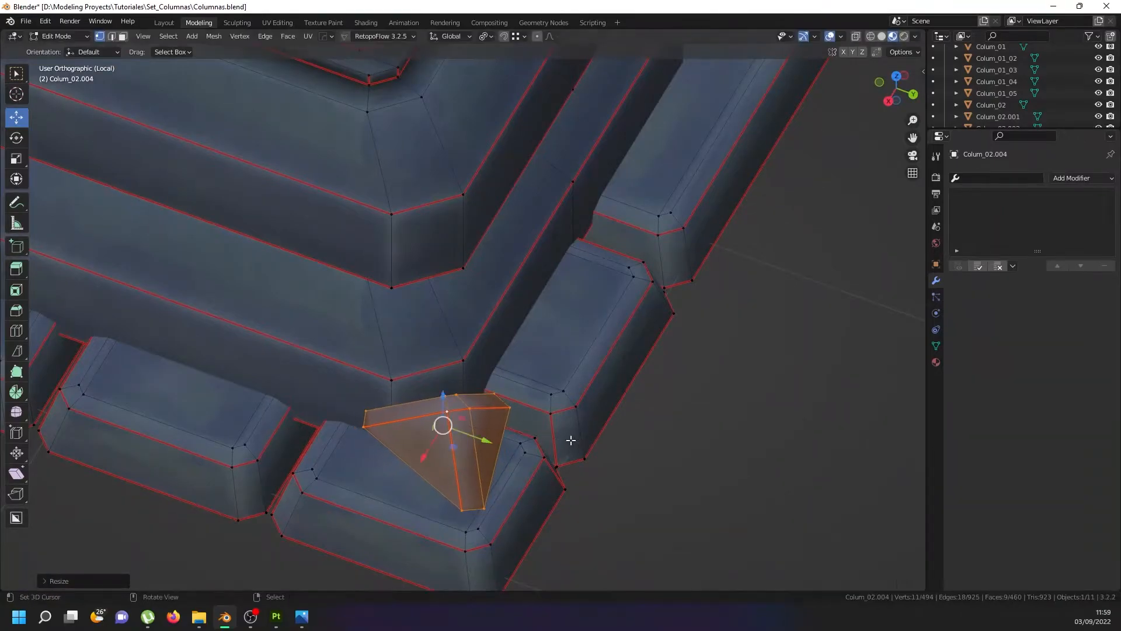
middle_click_drag(429, 403, 508, 388)
Lower the fragment along Z onto the base tile, shrink it slightly, and return to Object Mode.
key("g")
key("z")
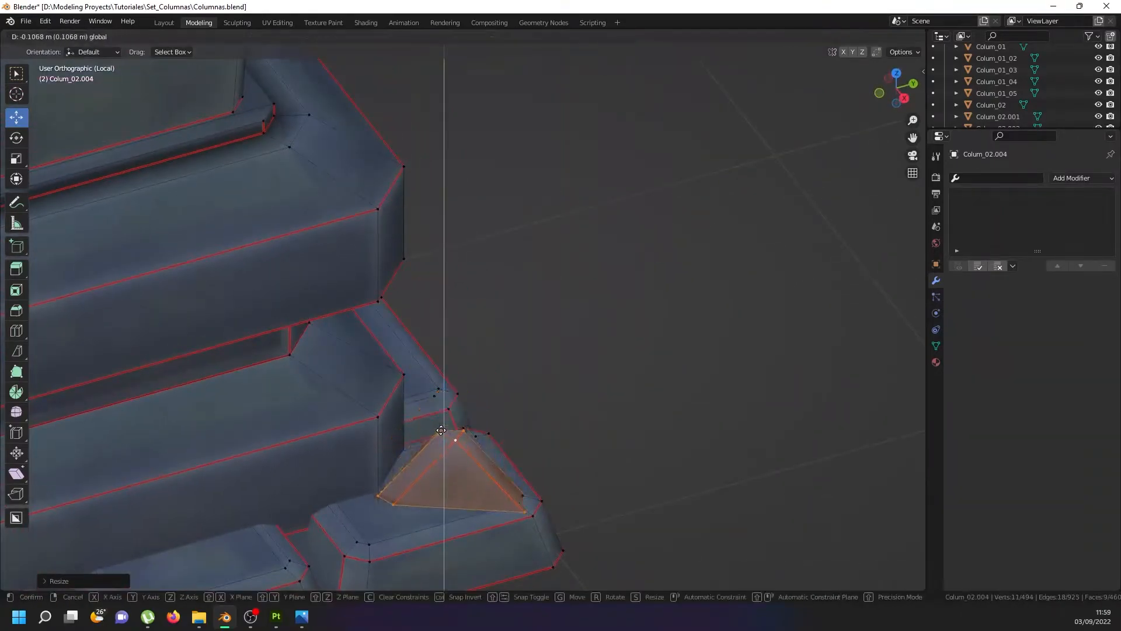
left_click(441, 431)
key("s")
left_click(555, 483)
key("g")
key("z")
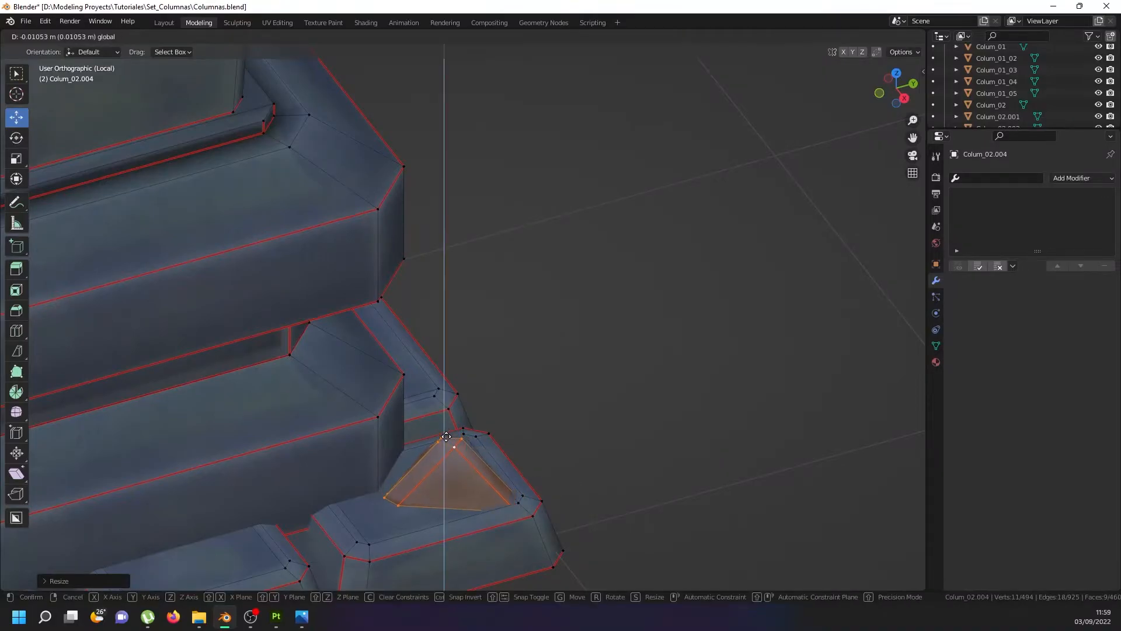
left_click(456, 445)
key("Tab")
Fill the open hole at the top block's broken corner with a single face.
middle_click_drag(470, 445, 383, 407)
scroll(426, 420, "down", 6)
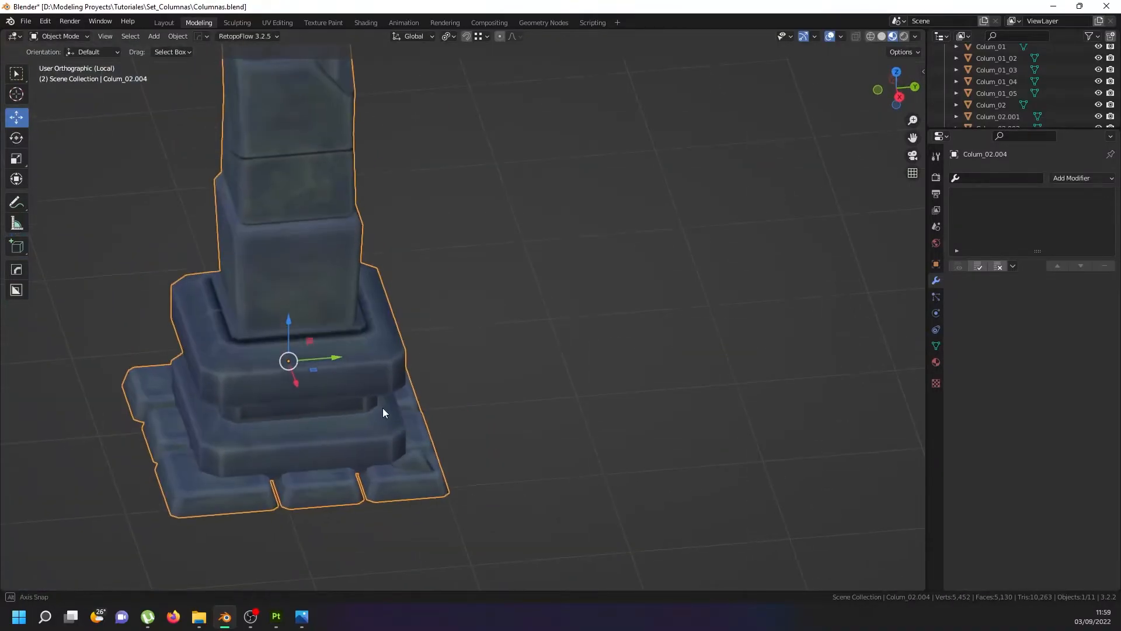
scroll(383, 408, "down", 3)
scroll(345, 201, "up", 3)
middle_click_drag(345, 201, 314, 214)
key("Tab")
right_click(316, 216)
scroll(319, 217, "up", 4)
right_click(322, 220, "alt")
right_click(336, 222)
right_click(337, 221, "alt")
key("f")
middle_click_drag(370, 246, 361, 234)
key("Tab")
Check the texture on the broken corner's new face and undo the single-face fill.
middle_click_drag(383, 278, 401, 293)
middle_click_drag(396, 361, 429, 313)
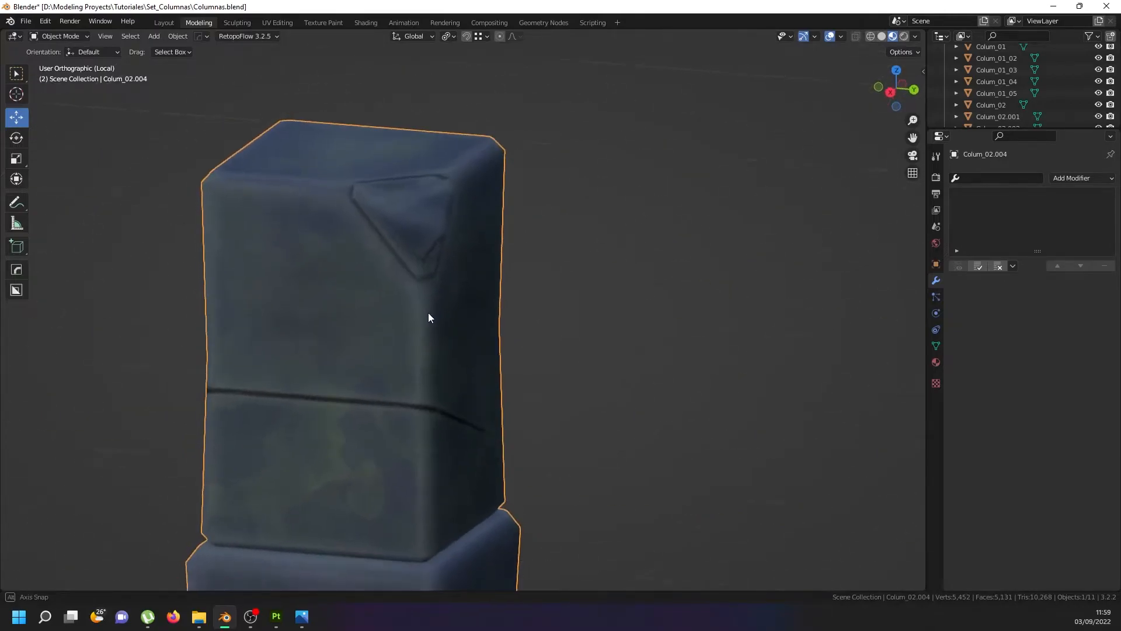
scroll(408, 210, "up", 3)
key("Tab")
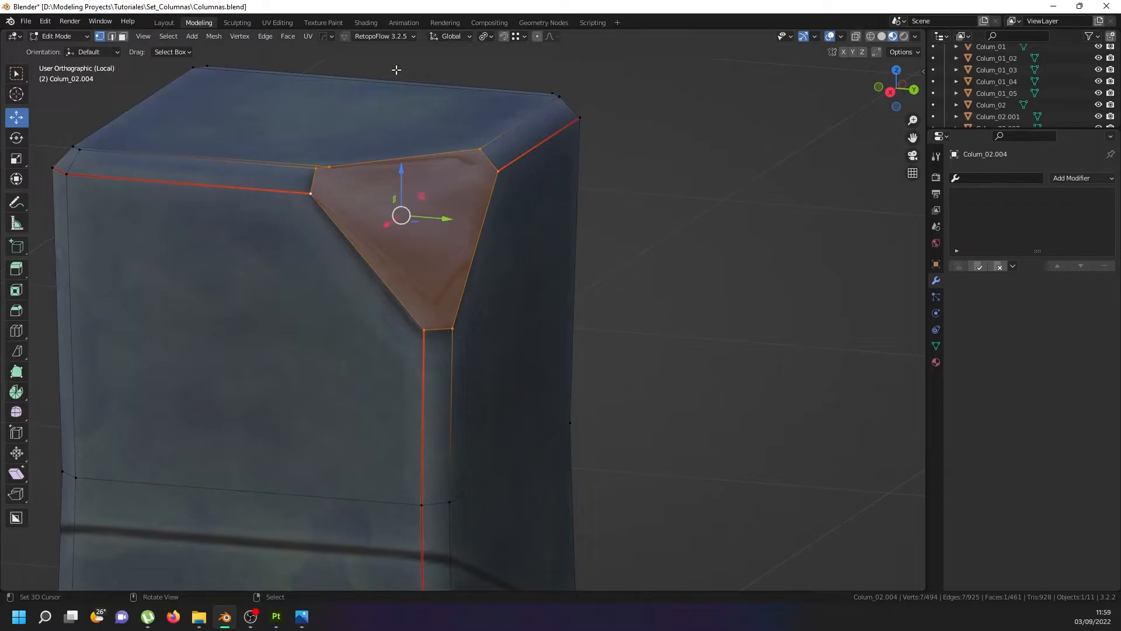
key("Tab")
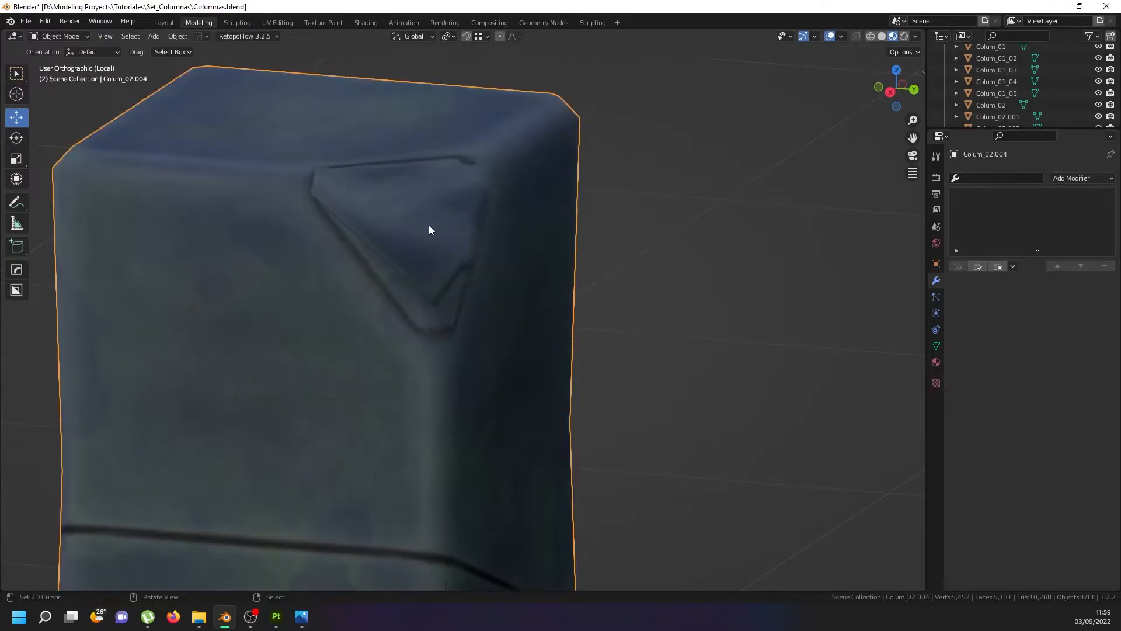
key("Tab")
key("ctrl+z")
Fill the upper strip of the broken corner with a face between its four upper vertices.
right_click(313, 170)
right_click(315, 194, "shift")
right_click(480, 150, "shift")
right_click(498, 171, "shift")
key("f")
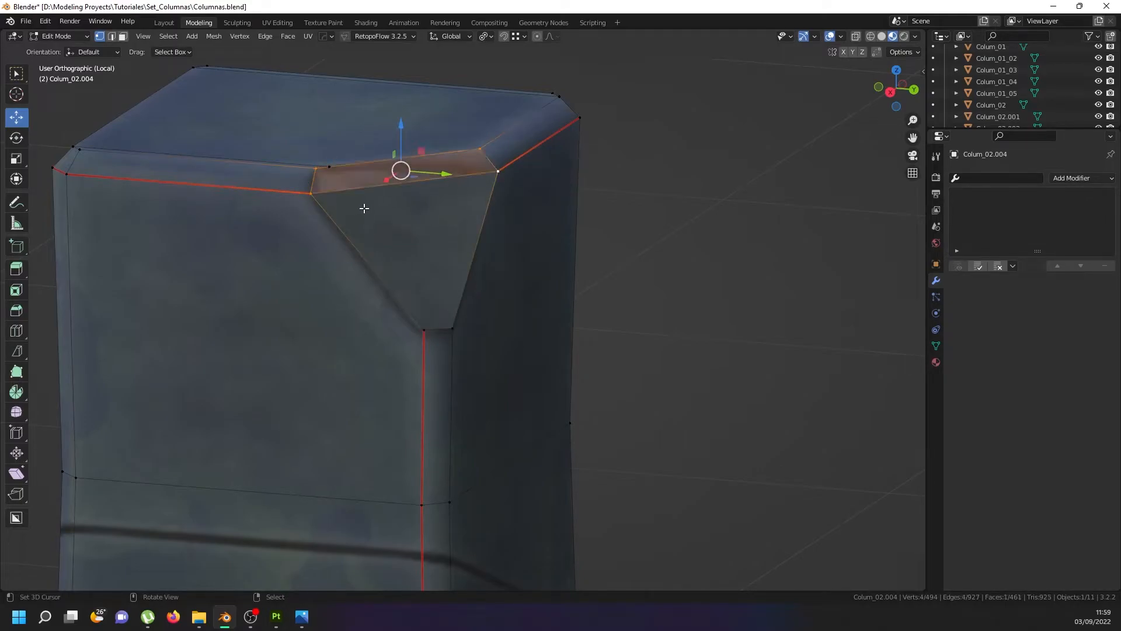
key("Tab")
middle_click_drag(418, 184, 418, 190)
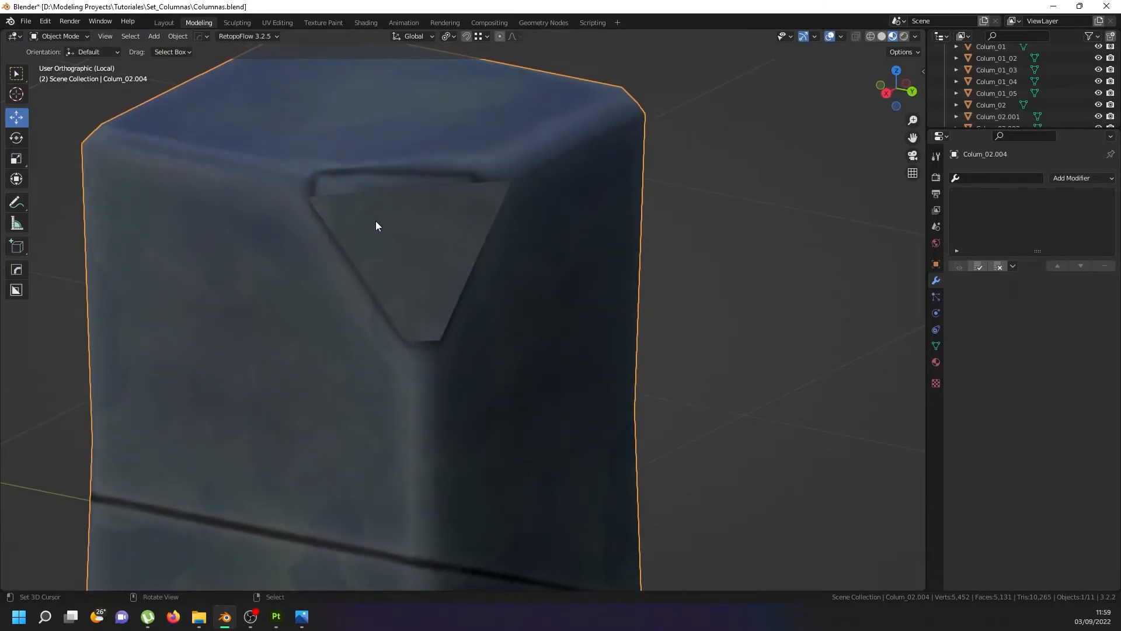
Fill the remaining lower part of the broken corner with a second face and check the closed chip.
key("Tab")
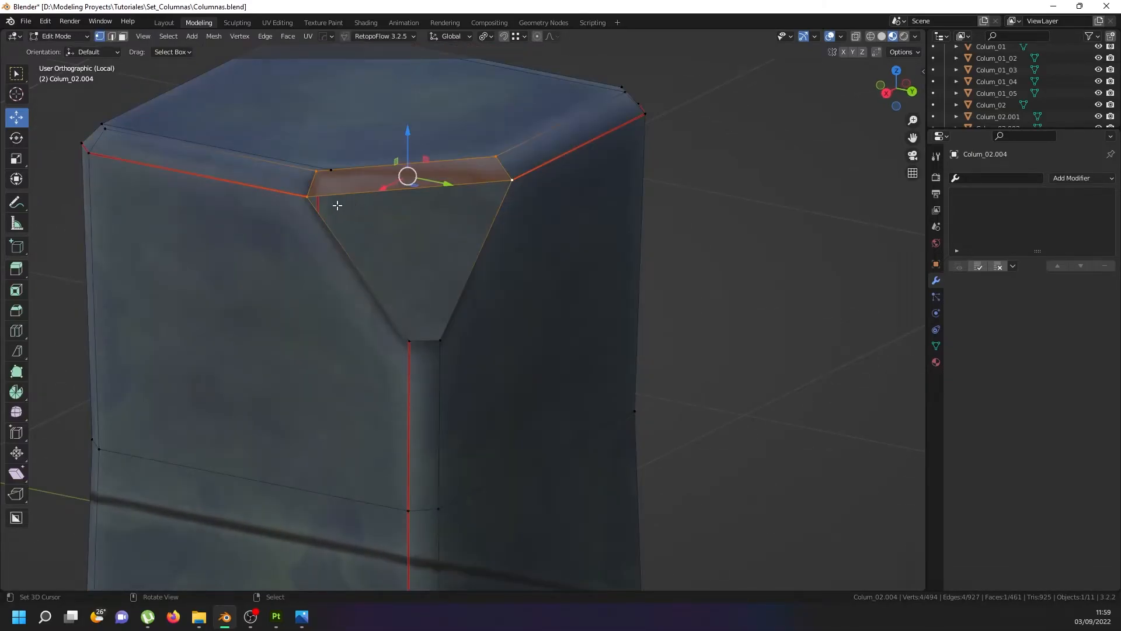
left_click(309, 196)
left_click(514, 184, "shift")
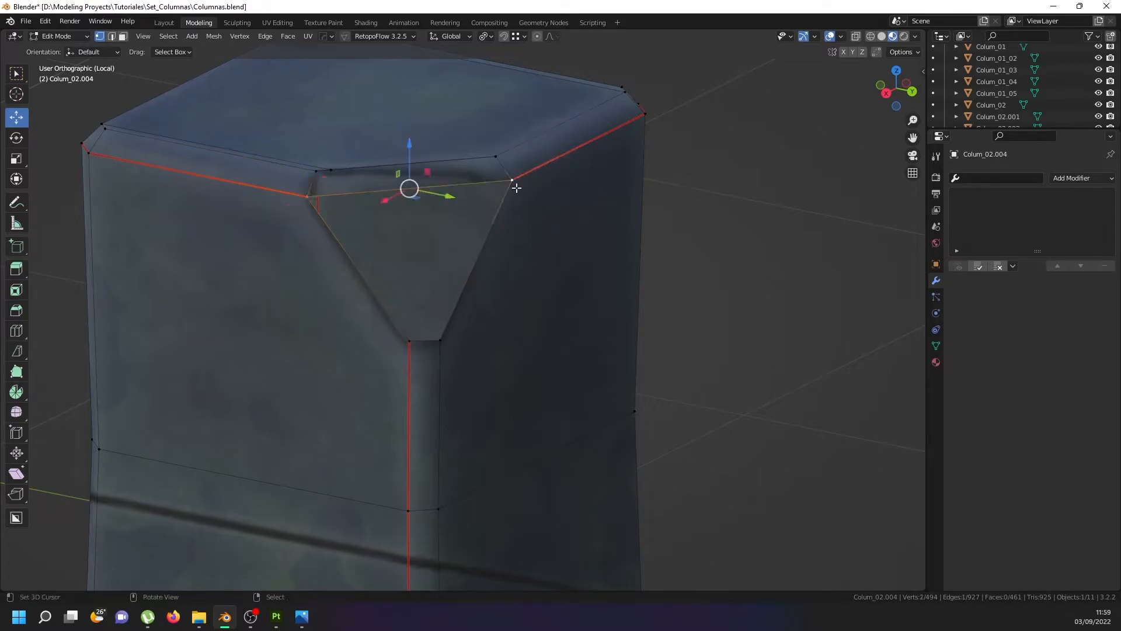
key("ctrl+z")
key("Tab")
middle_click_drag(479, 187, 341, 268)
Slide the extra vertex on the chip's upper edge along its edge onto the neighbouring corner vertex.
key("Tab")
scroll(284, 427, "up", 2)
right_click(287, 428)
right_click(301, 429)
key("g")
key("g")
left_click(195, 441)
middle_click_drag(322, 413, 423, 433, "shift")
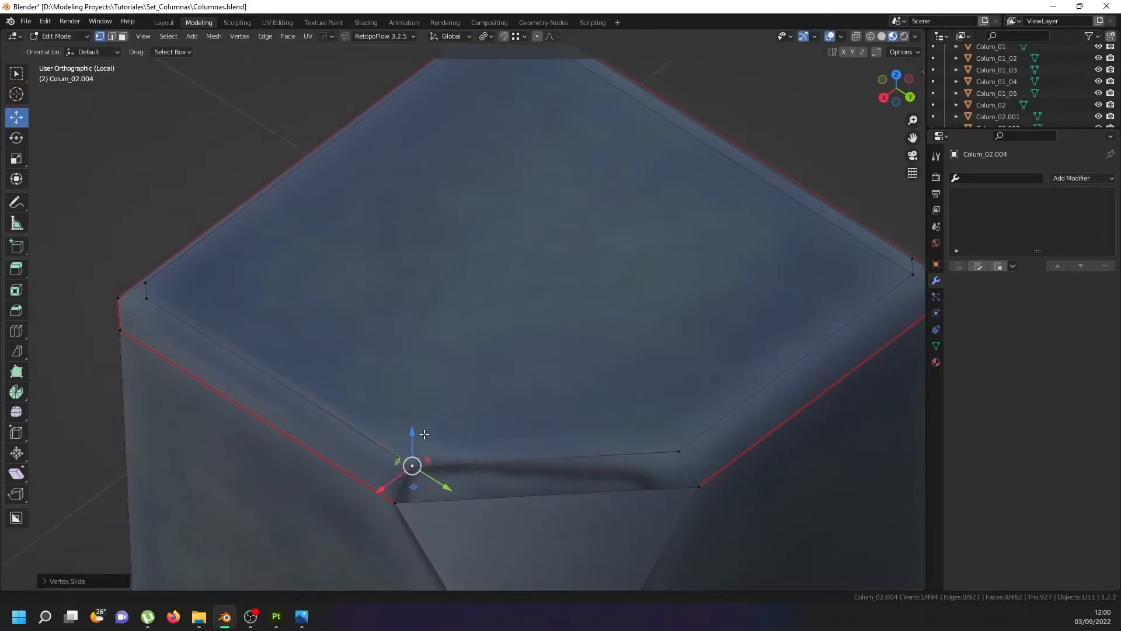
Select the column's whole mesh and merge its overlapping vertices by distance.
scroll(423, 433, "down", 2)
middle_click_drag(473, 477, 467, 305, "shift")
key("a")
key("a")
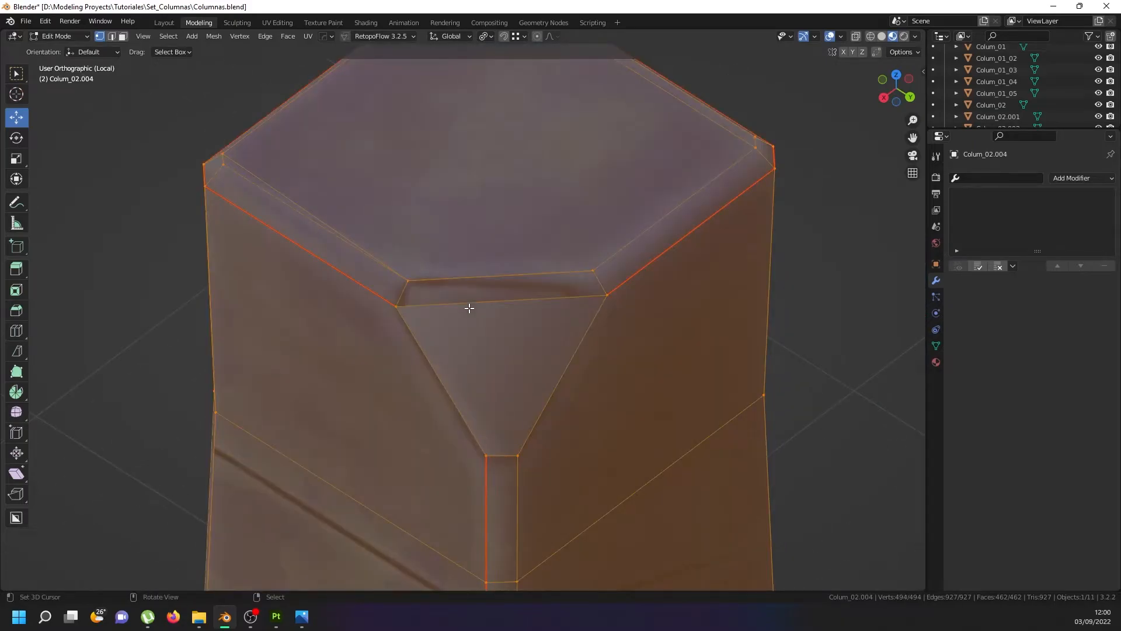
key("w")
mouse_move(468, 307)
left_click(517, 351)
scroll(481, 326, "down", 1)
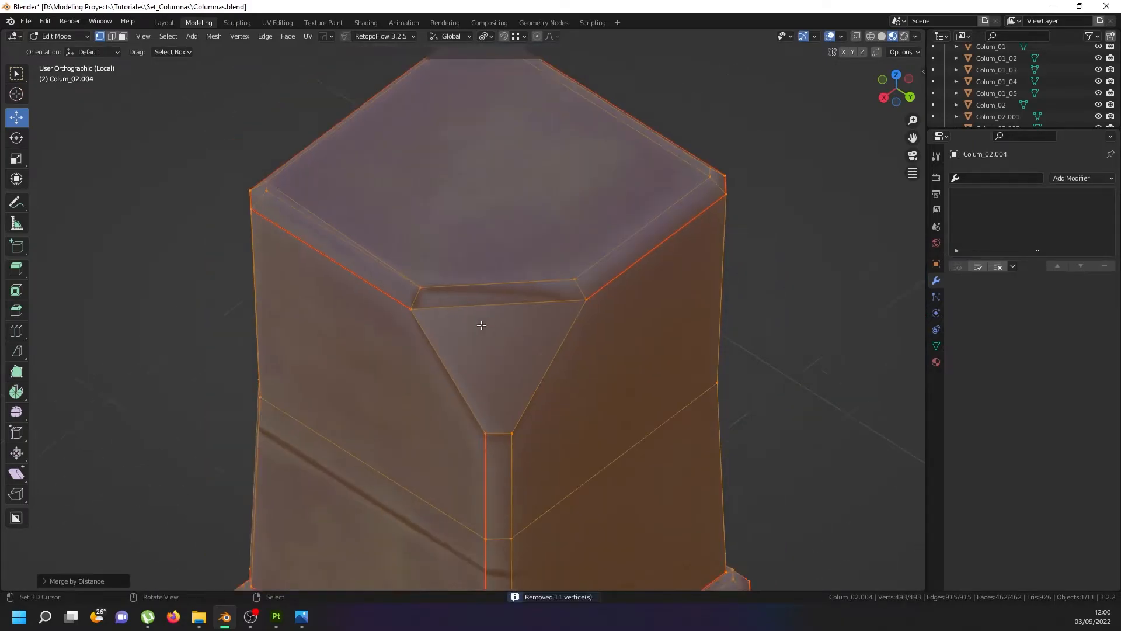
scroll(482, 326, "down", 3)
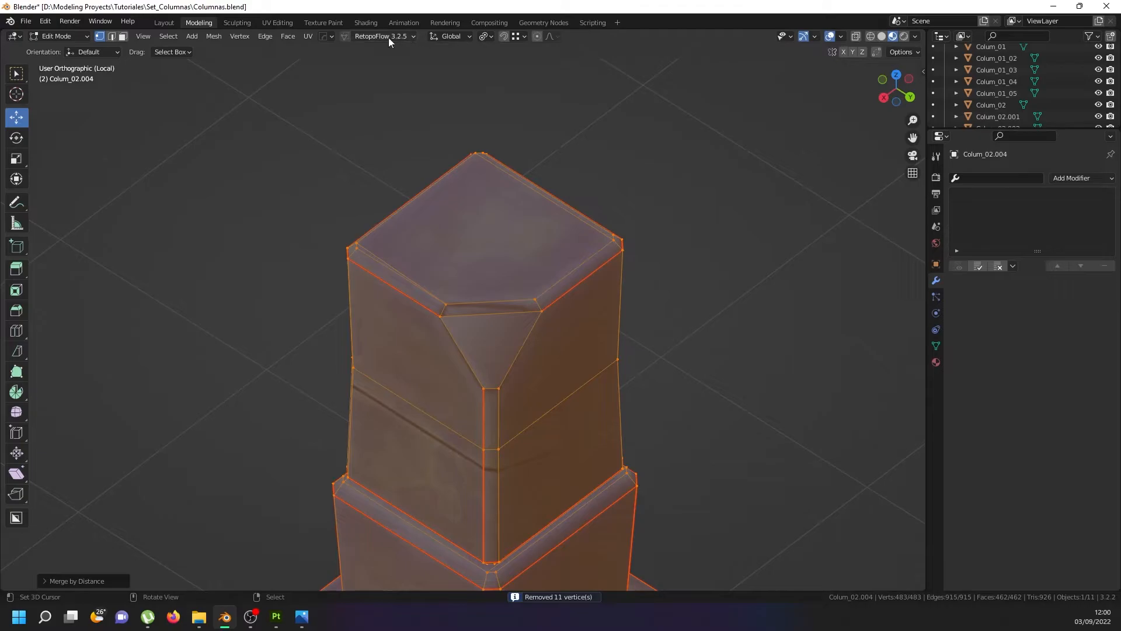
Switch to the UV Editing workspace and display Columnas_low_None_BaseColor.png behind the column's UVs.
left_click(282, 26)
scroll(746, 396, "down", 3)
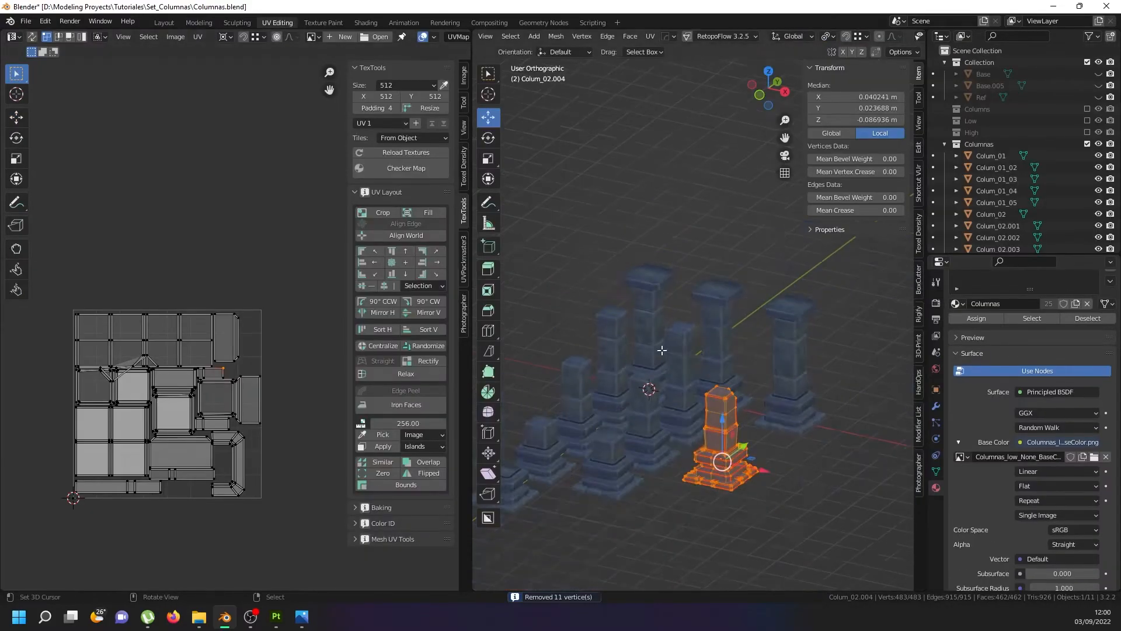
scroll(747, 396, "up", 3)
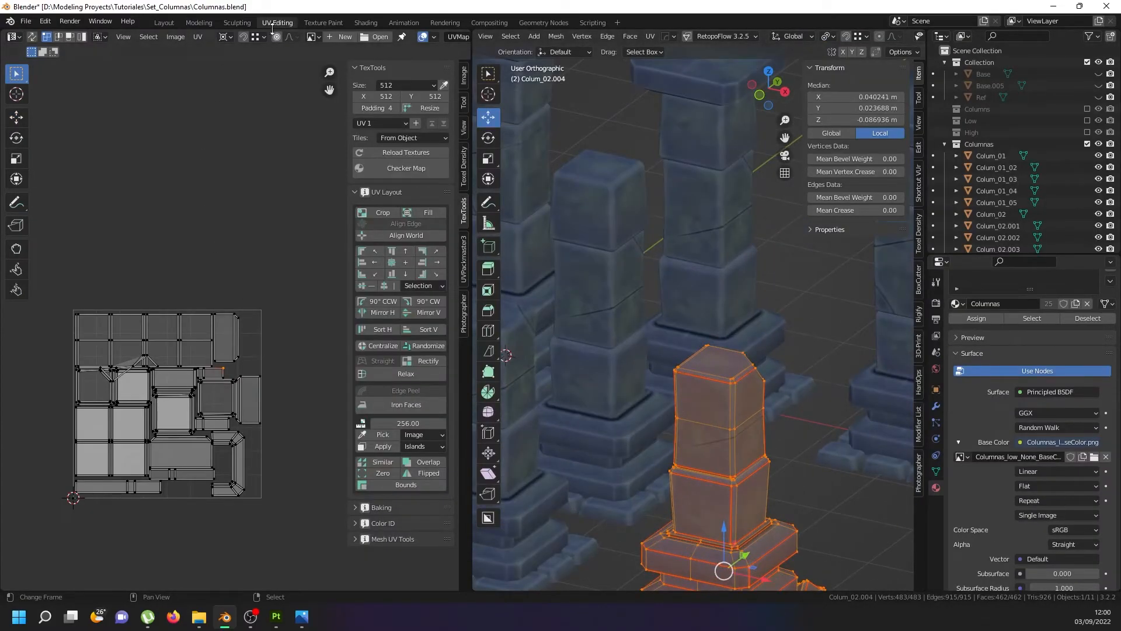
left_click(314, 36)
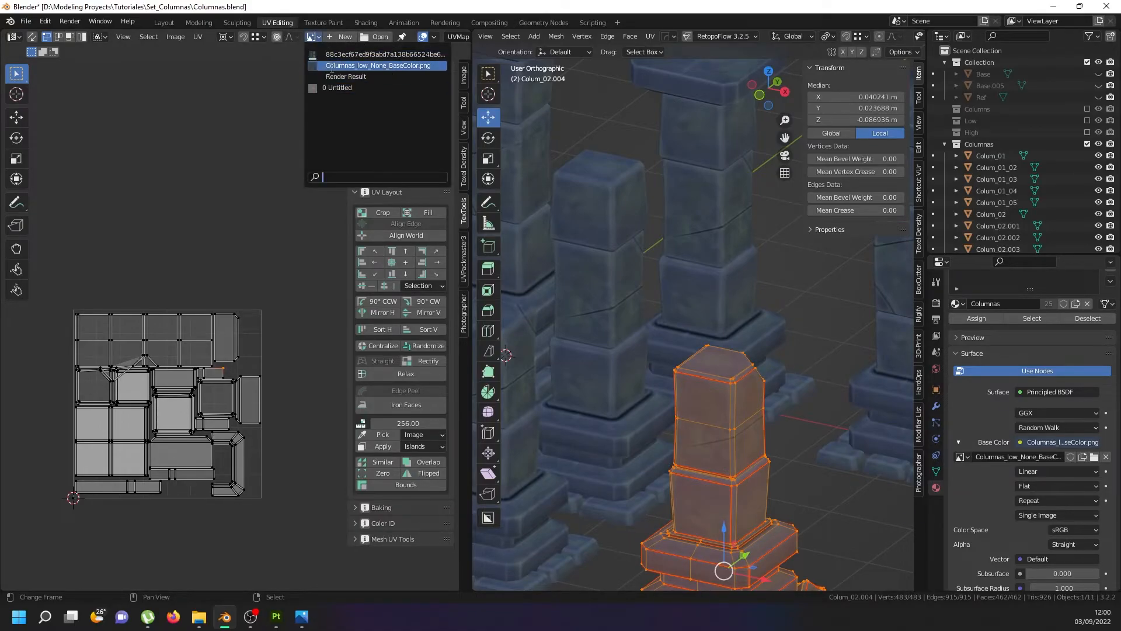
left_click(350, 65)
scroll(240, 219, "down", 4)
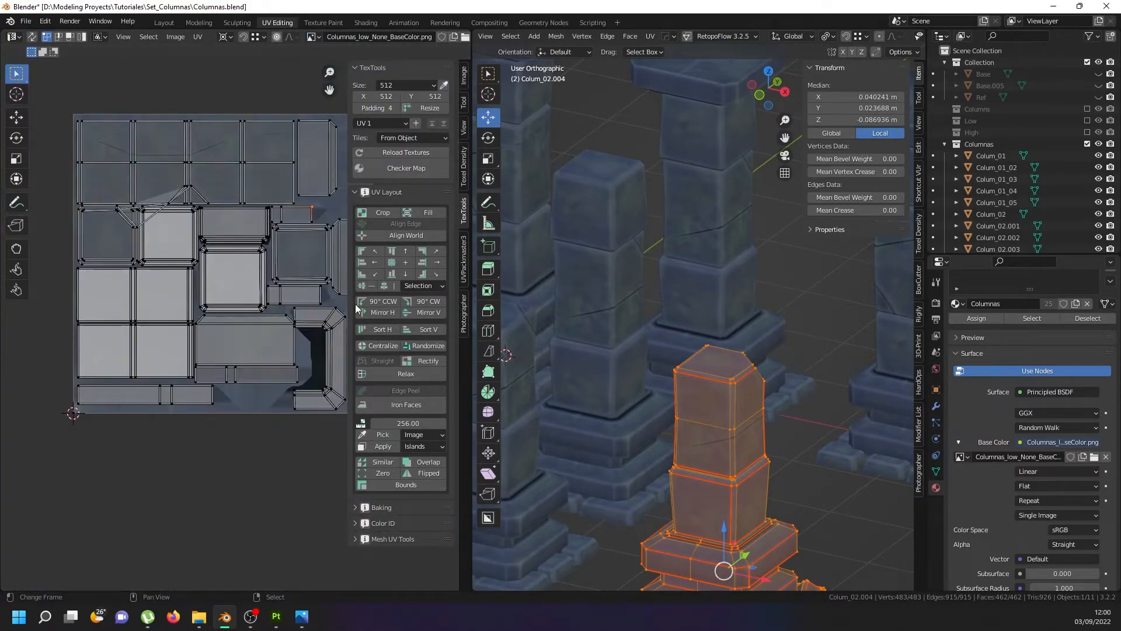
Select the linked geometry of the top block and raise the two UV vertices at the notch's upper right to clear the dark groove.
left_click(731, 379)
key("ctrl+l")
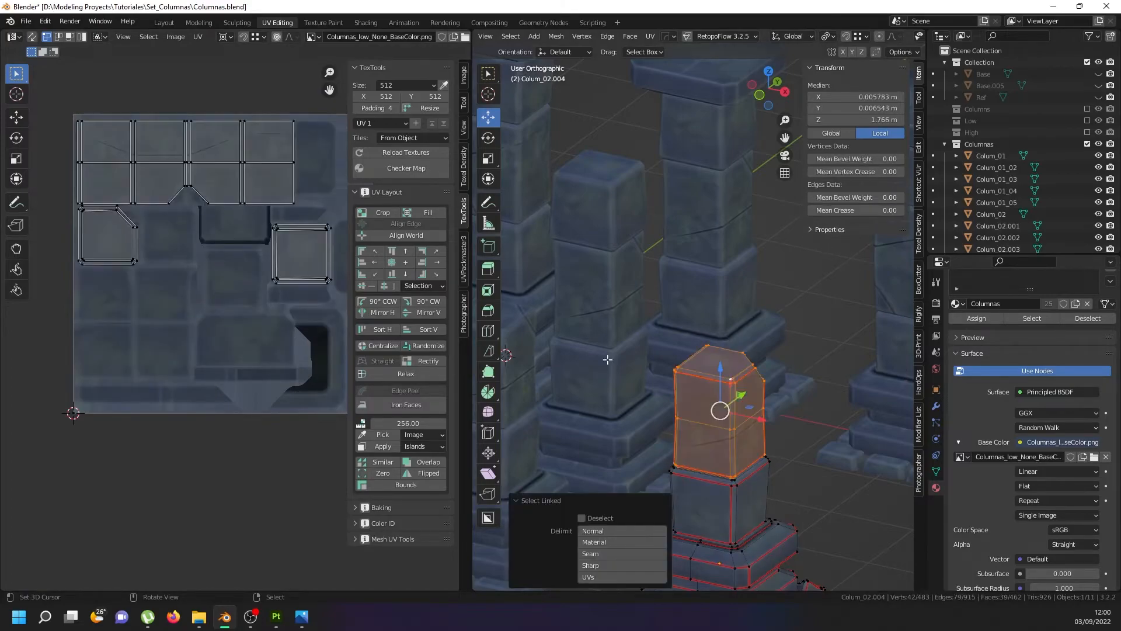
scroll(226, 212, "up", 5)
scroll(159, 183, "up", 4)
left_click(156, 159)
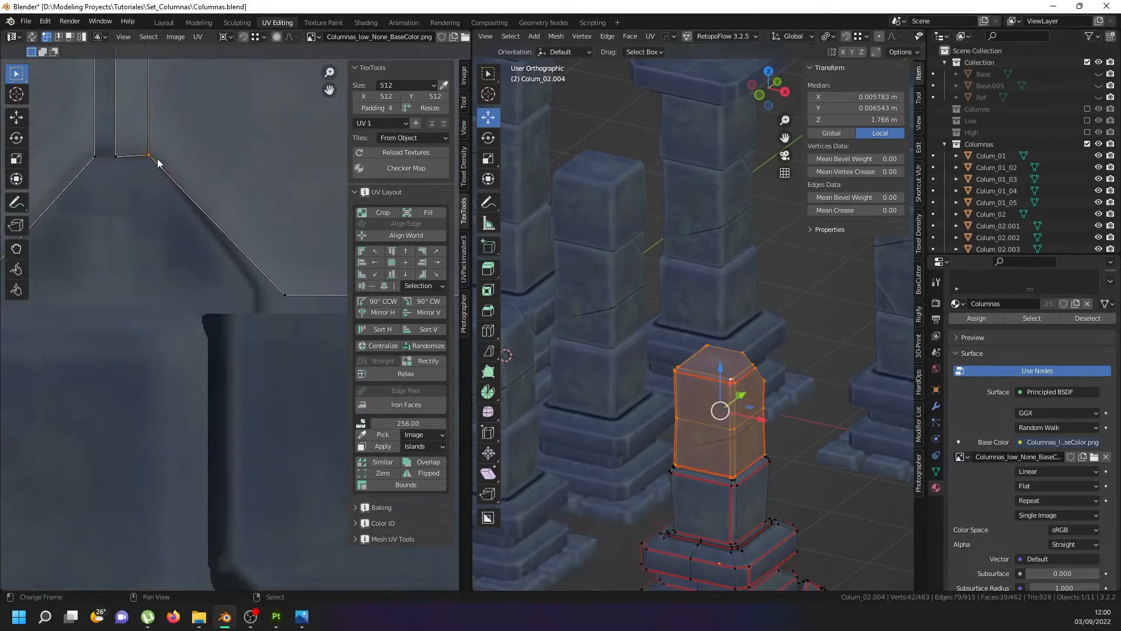
scroll(156, 160, "down", 3)
middle_click_drag(153, 159, 119, 219)
scroll(96, 216, "up", 3)
left_click(109, 220, "shift")
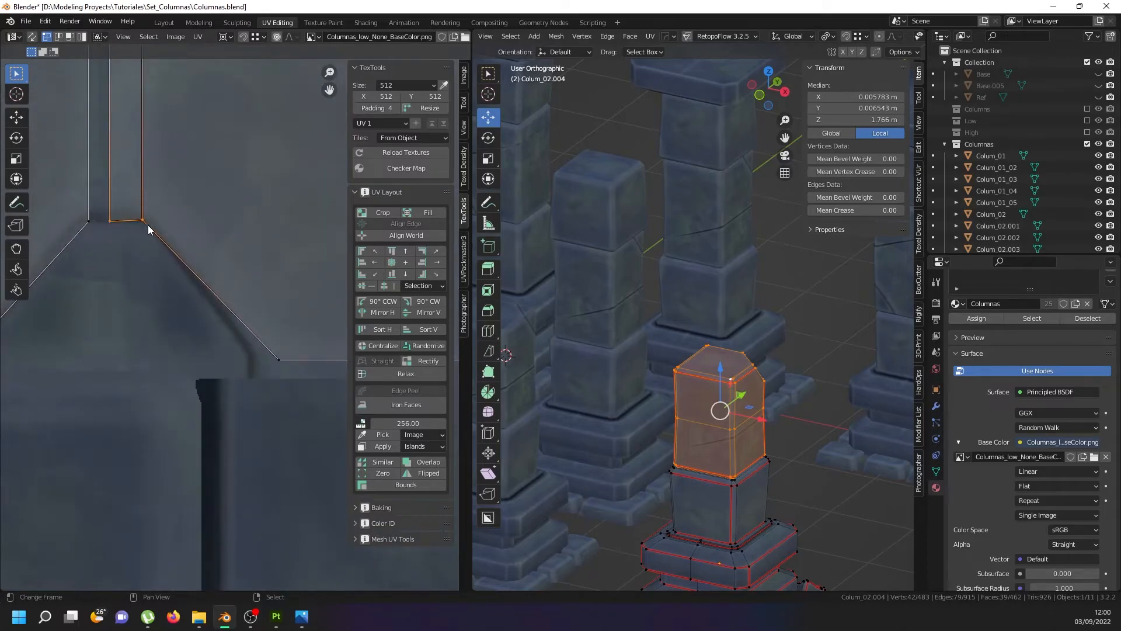
key("g")
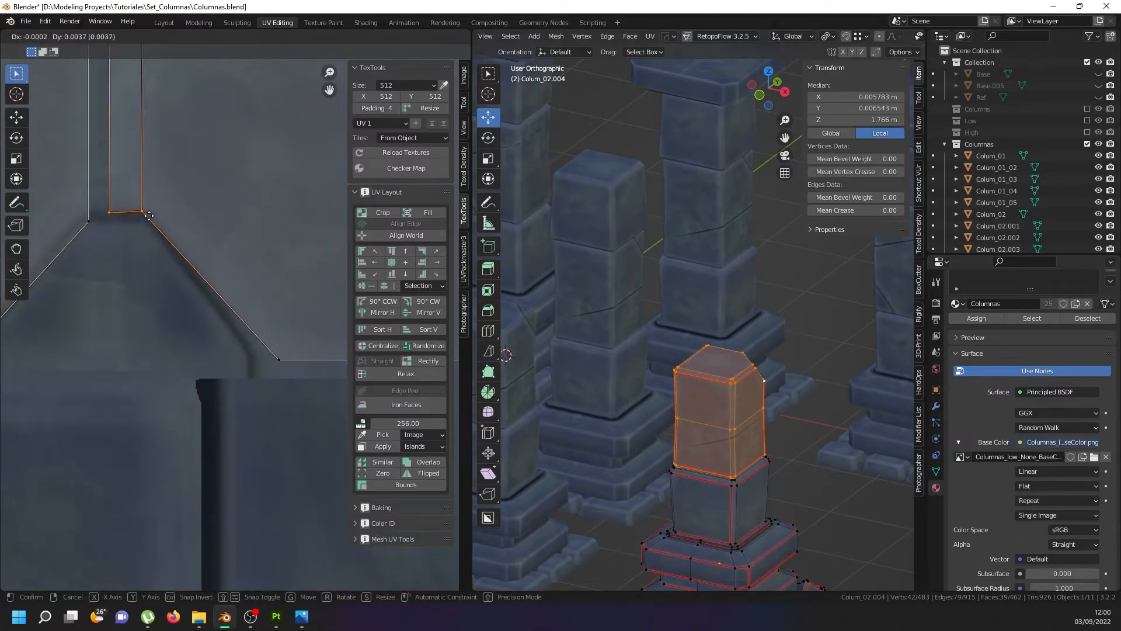
left_click(150, 204)
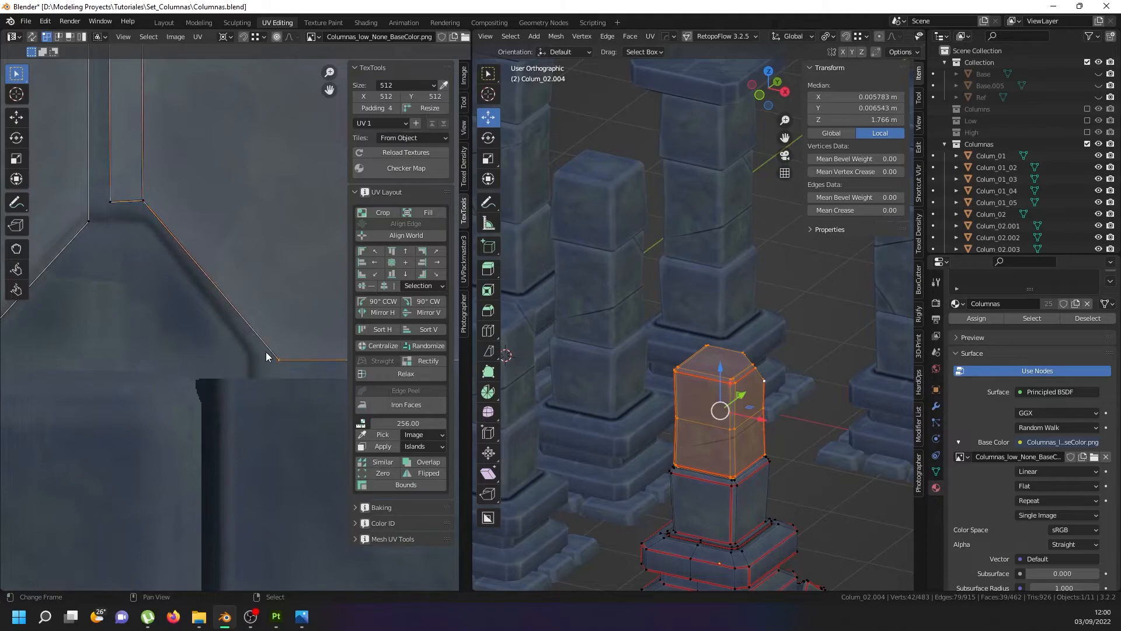
Try to shift the notch's whole left diagonal UV edge away from the dark groove, and undo the move.
scroll(152, 304, "down", 3)
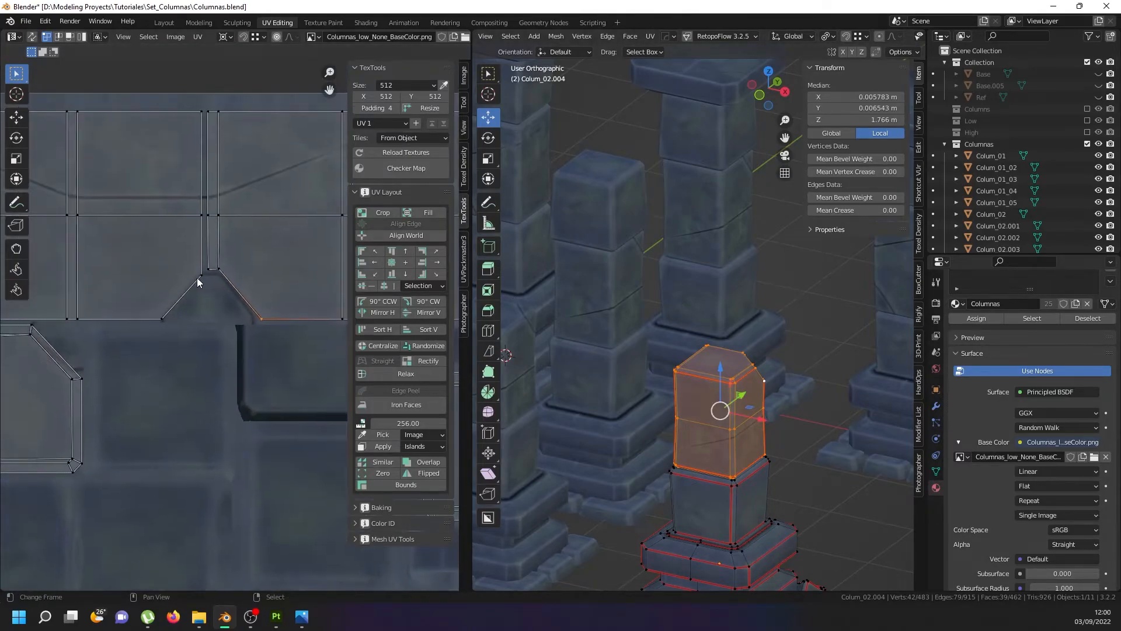
left_click(163, 317, "shift")
scroll(175, 302, "up", 3)
key("g")
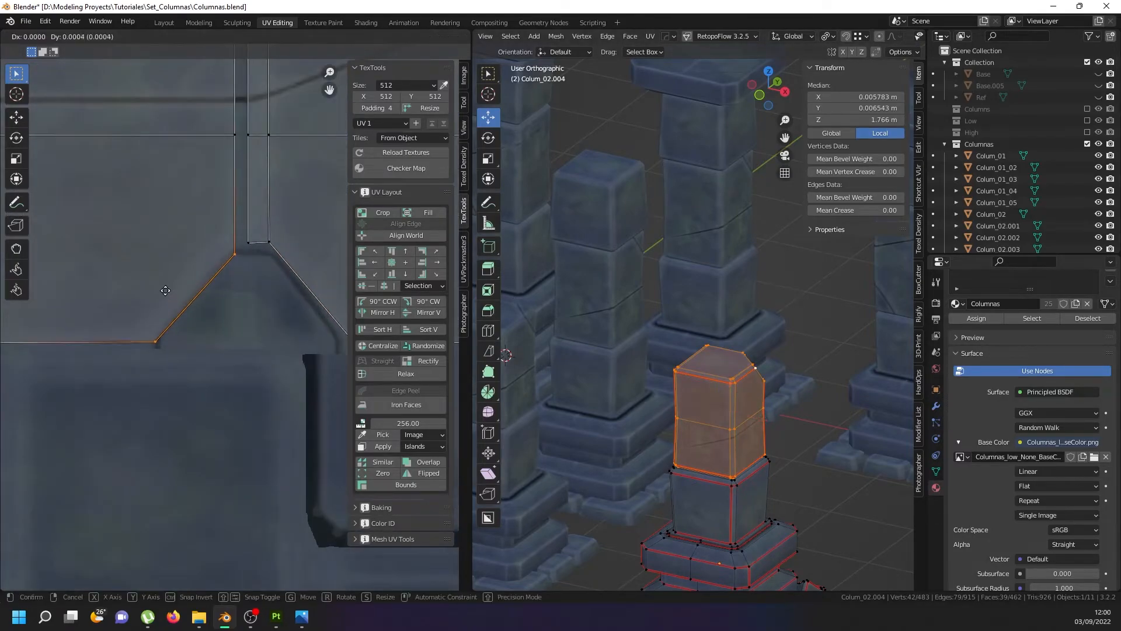
left_click(163, 292)
scroll(183, 287, "down", 6)
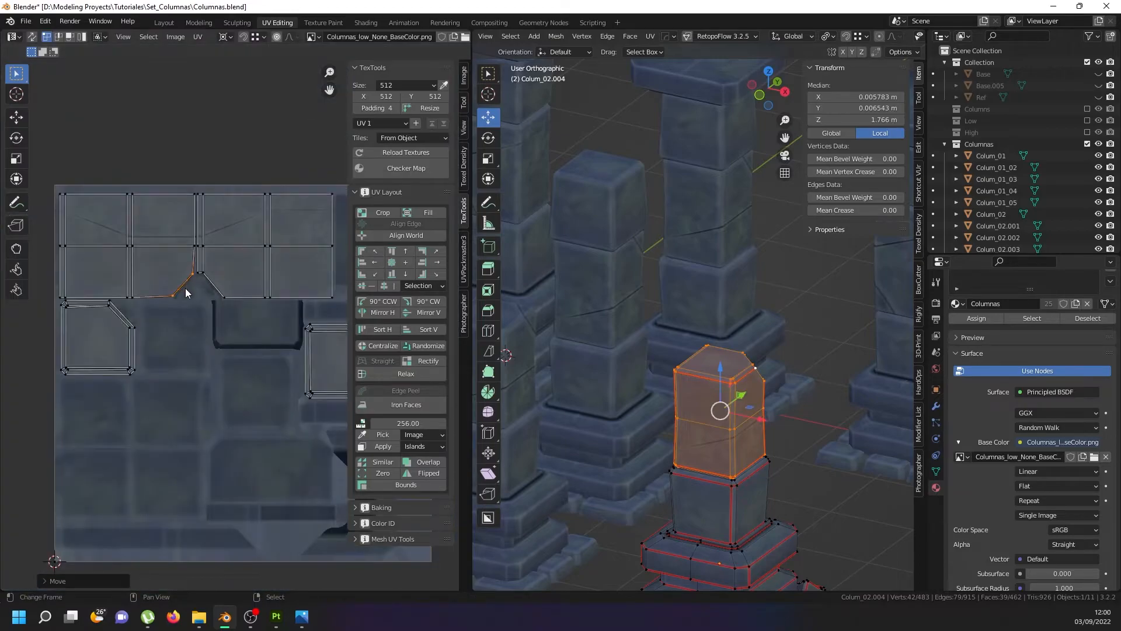
scroll(186, 289, "up", 8)
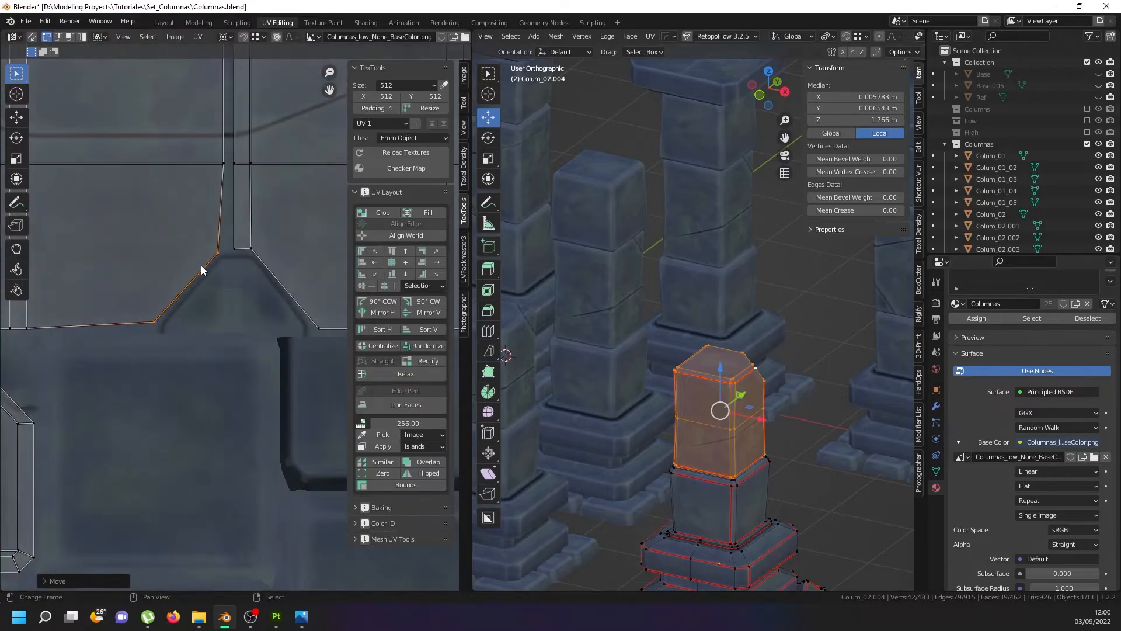
key("ctrl+z")
Move the notch's upper left UV vertex up about 0.0085 along Y and its lower left vertex outward about 0.003 along X.
right_click(243, 251)
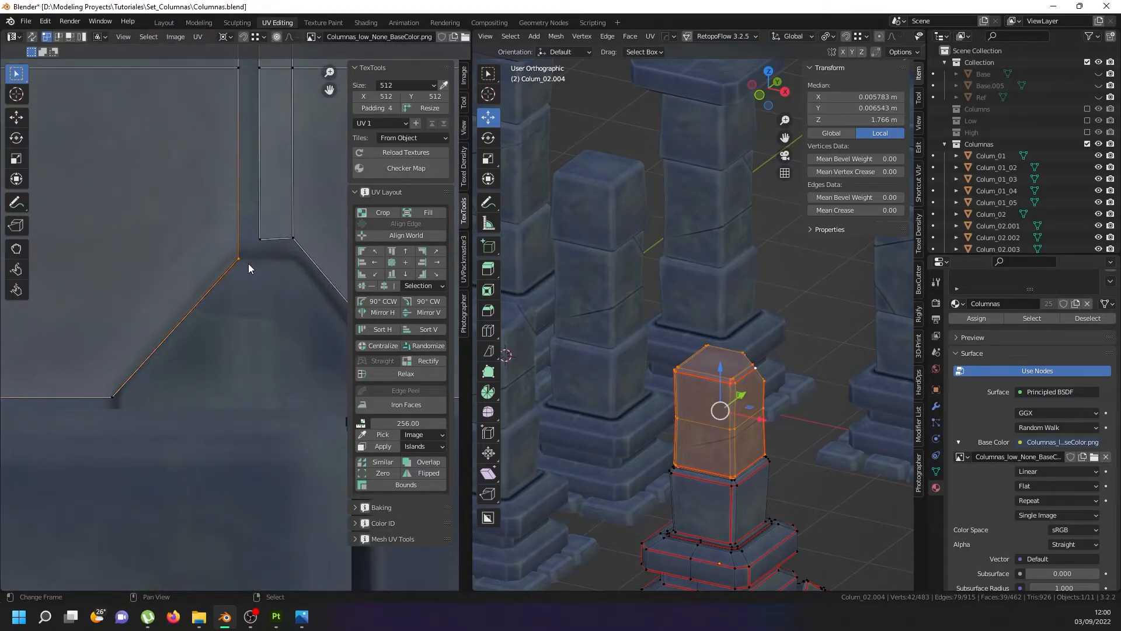
key("g")
key("y")
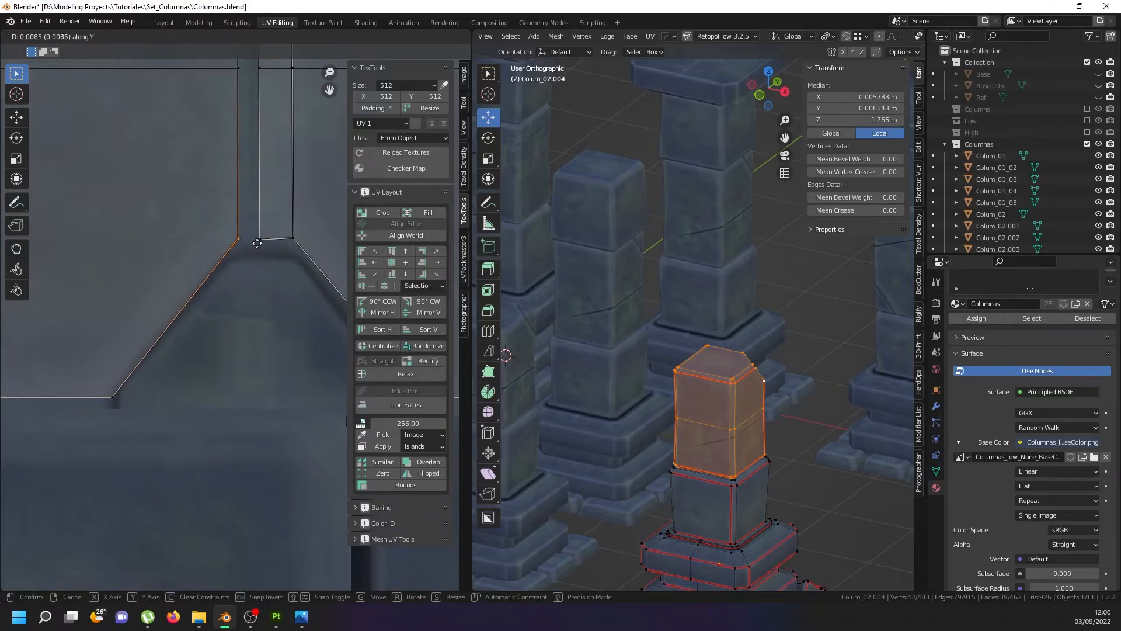
left_click(257, 243)
key("ctrl+z")
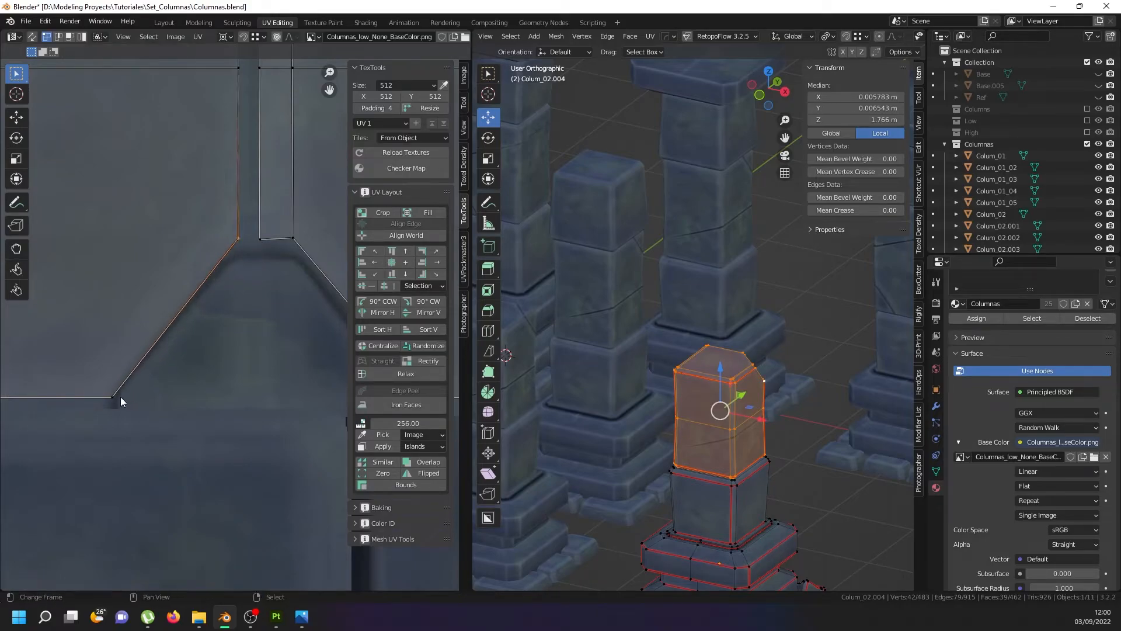
key("g")
key("x")
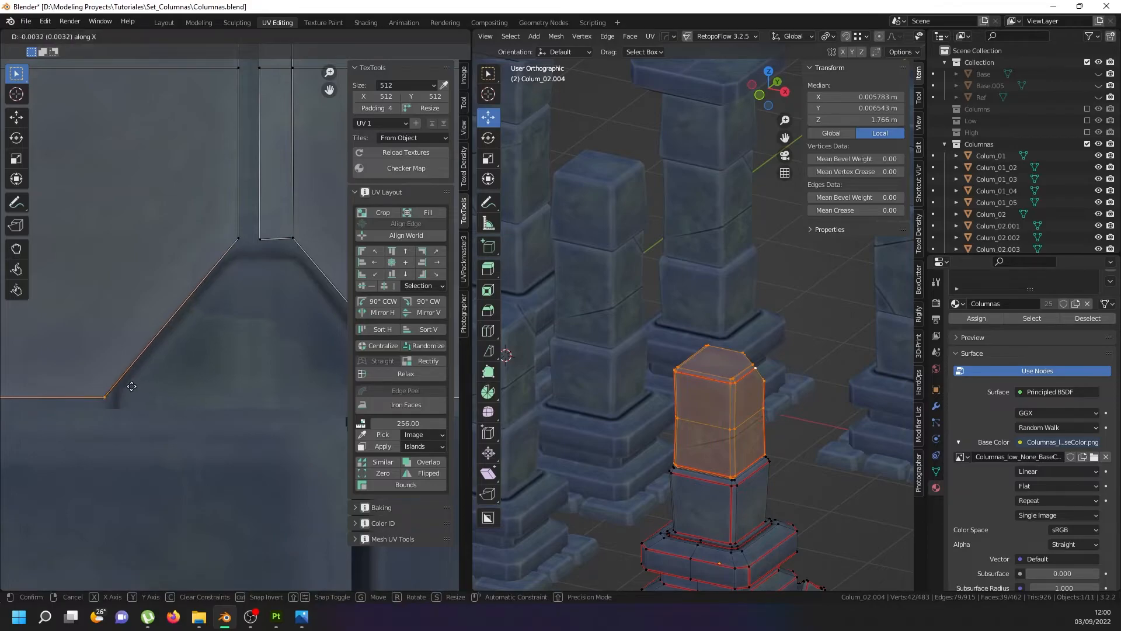
left_click(129, 386)
Examine how the texture lines up along the chipped corner on the top block.
key("Tab")
middle_click_drag(794, 361, 681, 354)
scroll(758, 366, "up", 5)
scroll(724, 358, "up", 4)
key("Tab")
scroll(123, 319, "down", 5)
scroll(83, 345, "up", 5)
scroll(120, 291, "up", 6)
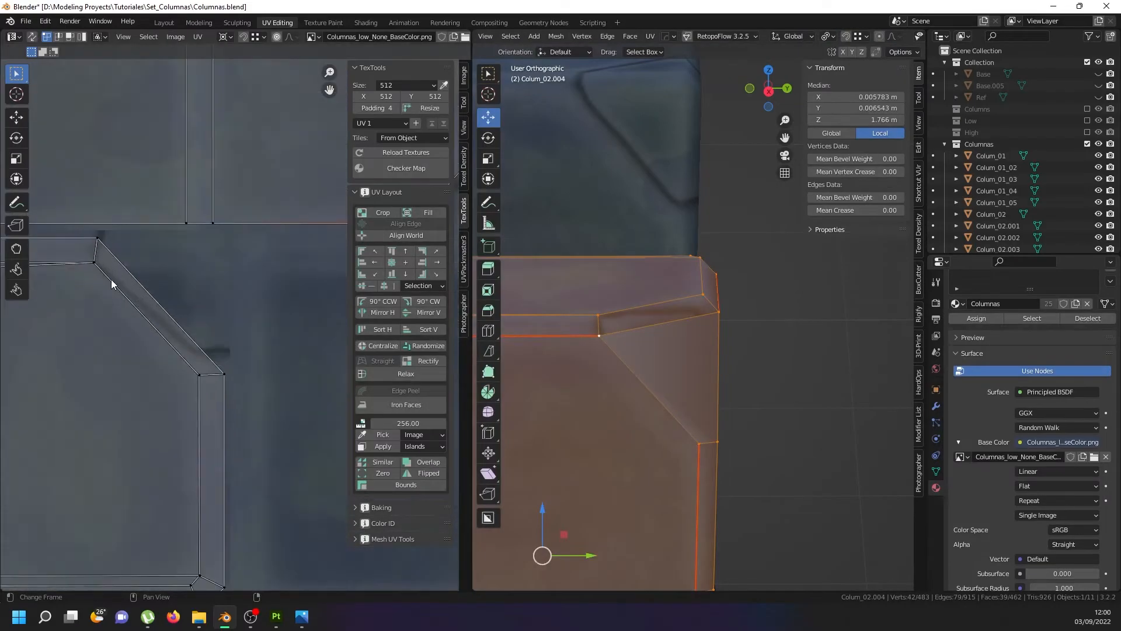
Move the UV vertices at the upper end of the top face island's diagonal bevel left along X.
scroll(64, 276, "down", 4)
middle_click_drag(45, 271, 150, 310)
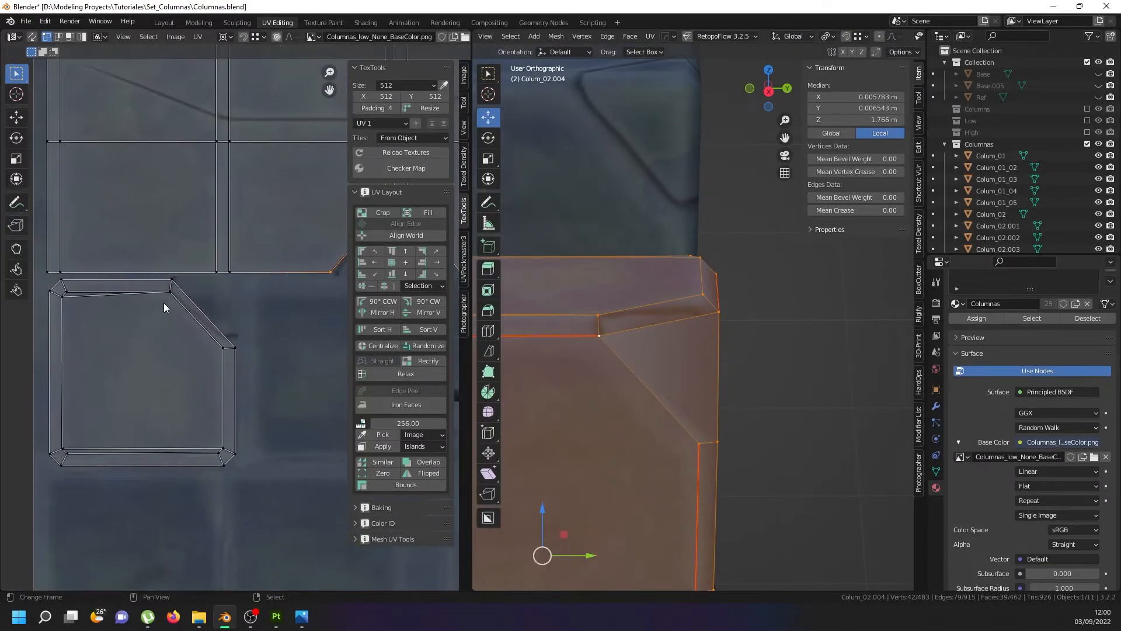
scroll(174, 275, "up", 2)
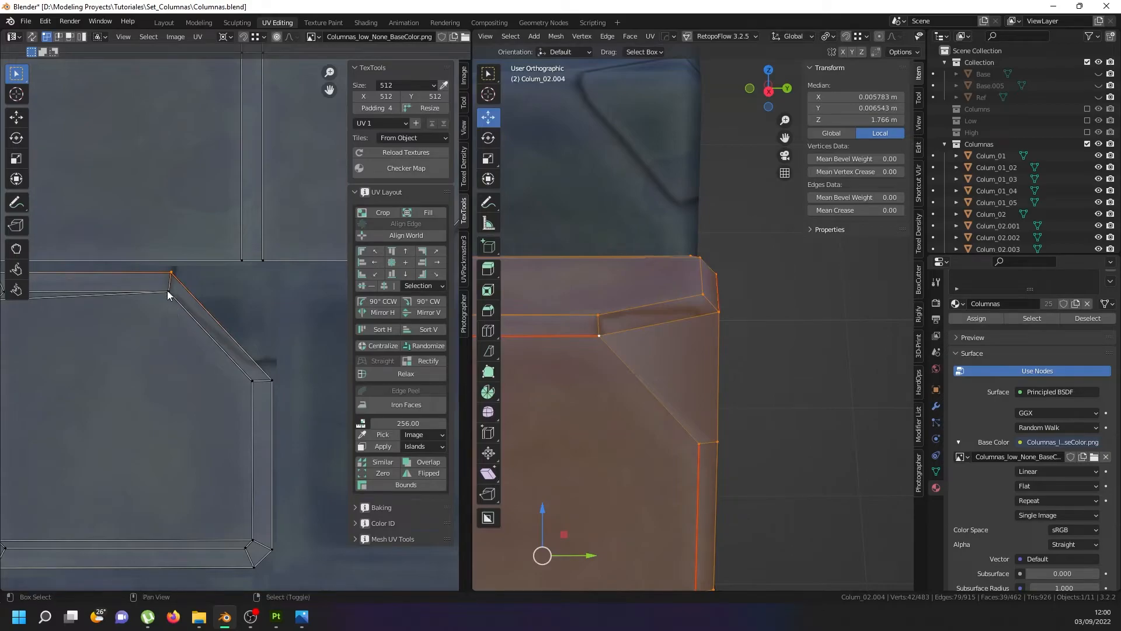
key("g")
key("x")
left_click(160, 291)
Lower the UV vertices at the diagonal bevel's lower end by about 0.01 along Y.
left_click(265, 379)
key("g")
key("x")
right_click(265, 381)
key("g")
key("y")
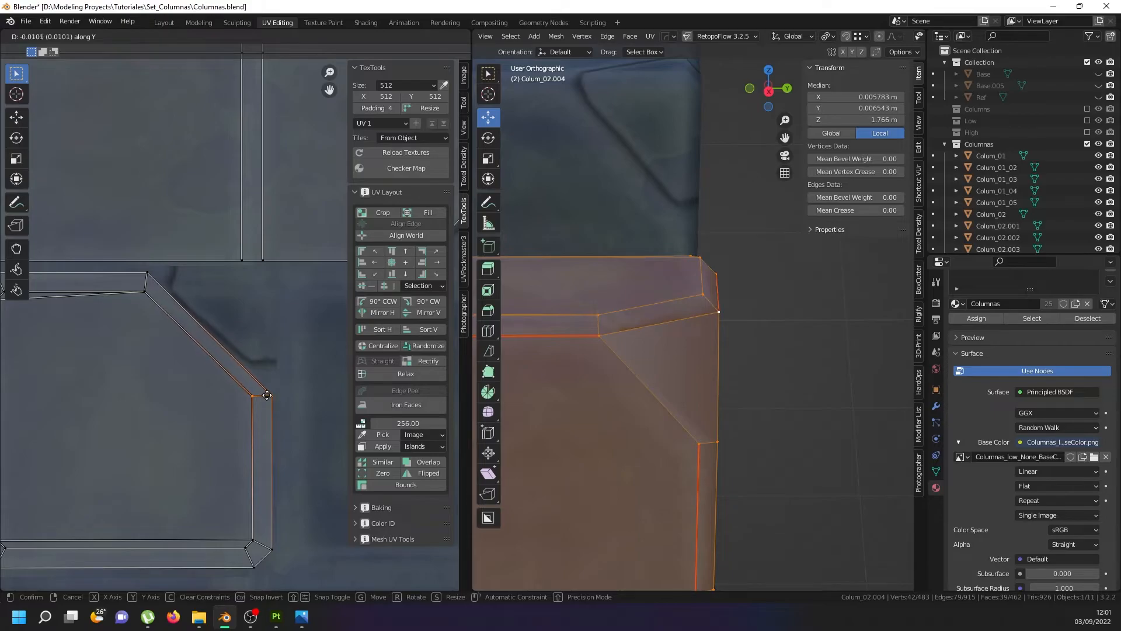
left_click(267, 391)
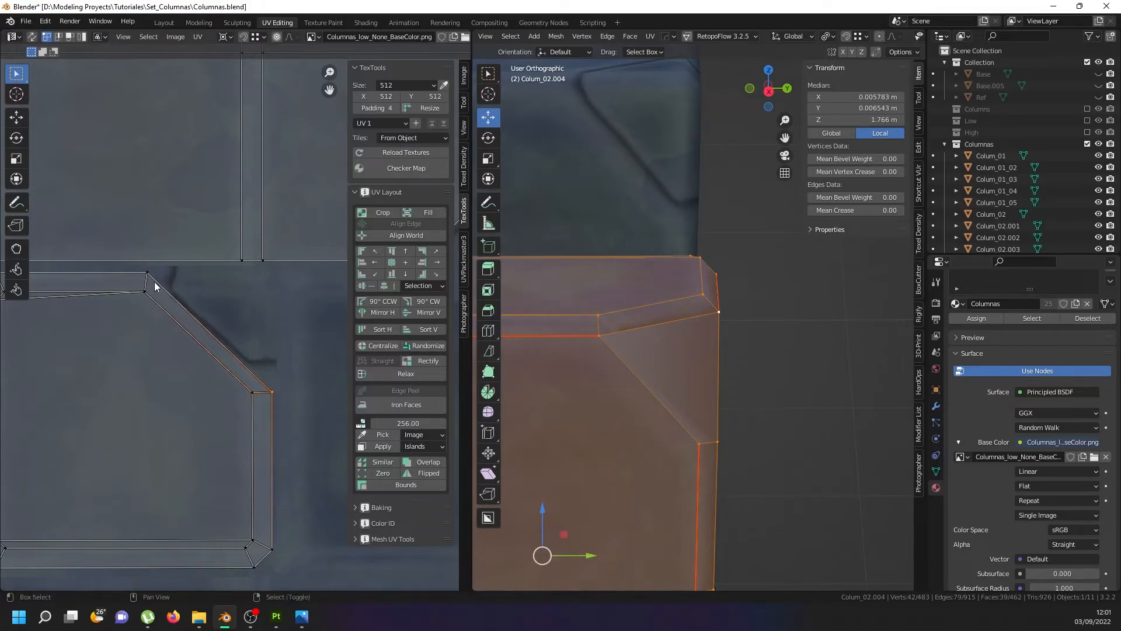
Nudge the top face island's outer diagonal UV edge slightly inward and check the chip's texture on the model.
key("g")
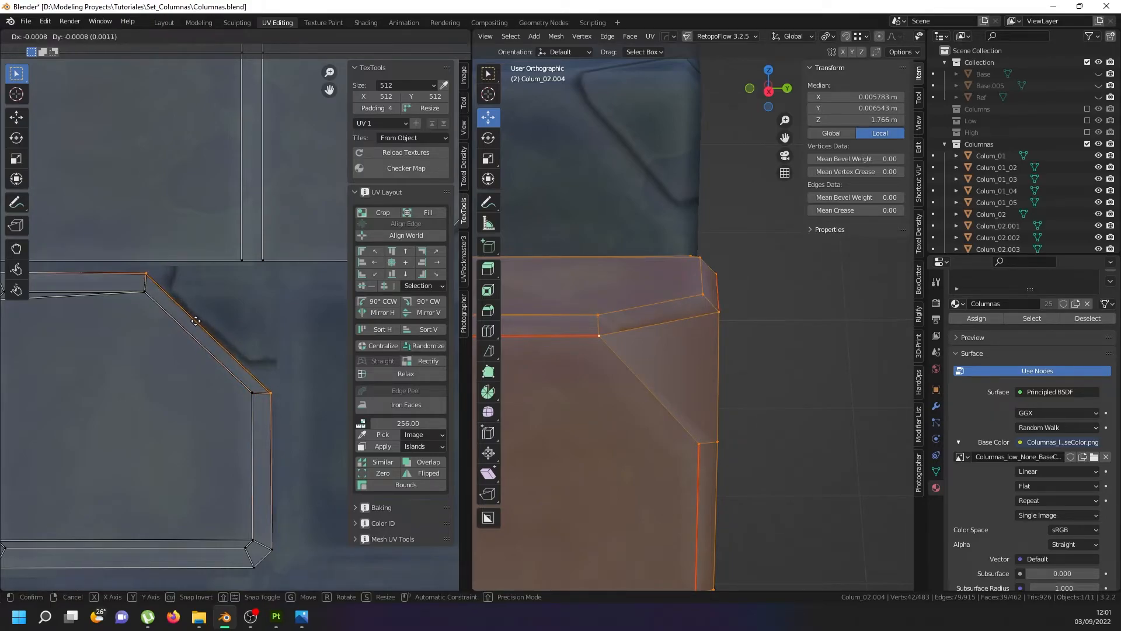
left_click(197, 320)
key("Tab")
middle_click_drag(647, 342, 646, 398)
scroll(629, 327, "down", 3)
key("Tab")
scroll(646, 397, "up", 5)
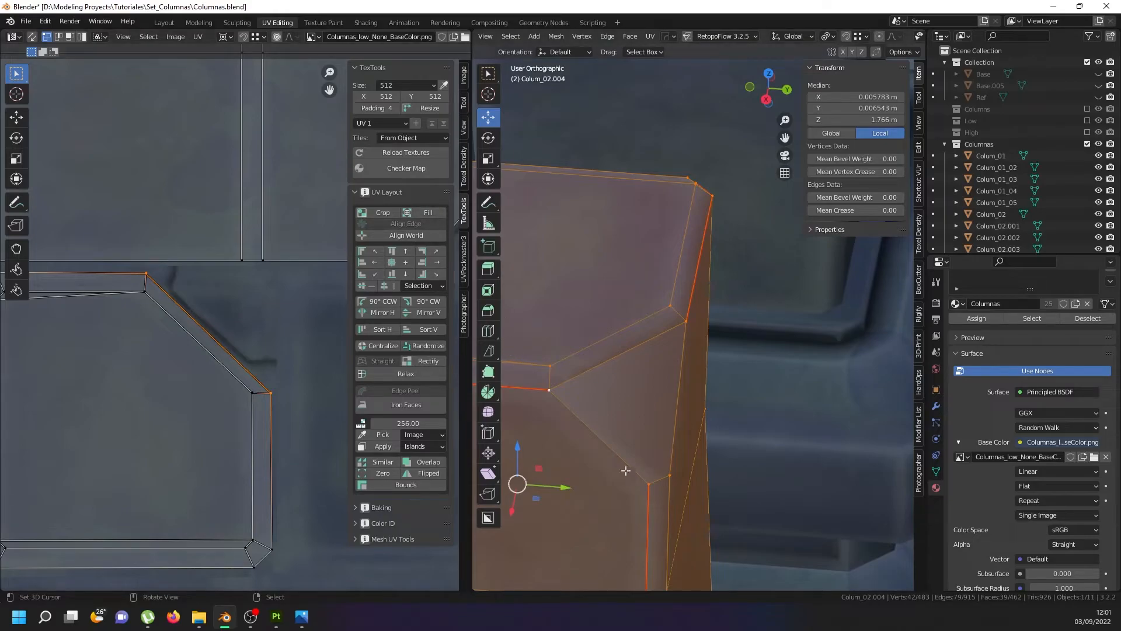
scroll(565, 40, "up", 3)
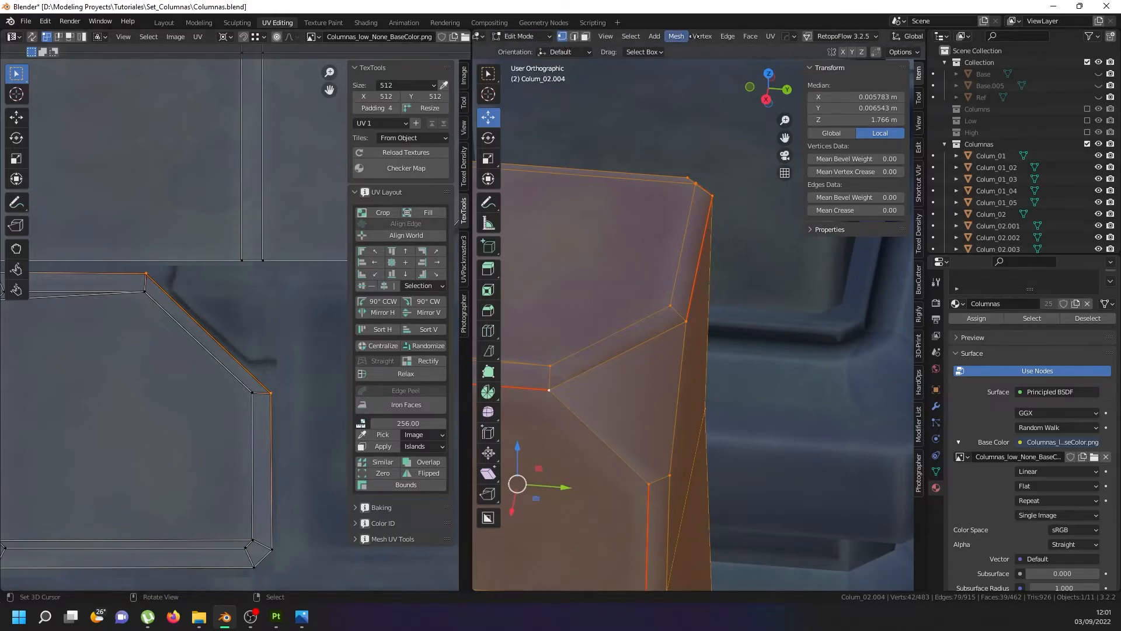
Unwrap the chip's two faces, the lower triangular face and the narrow upper strip, together as a new UV island.
left_click(594, 37)
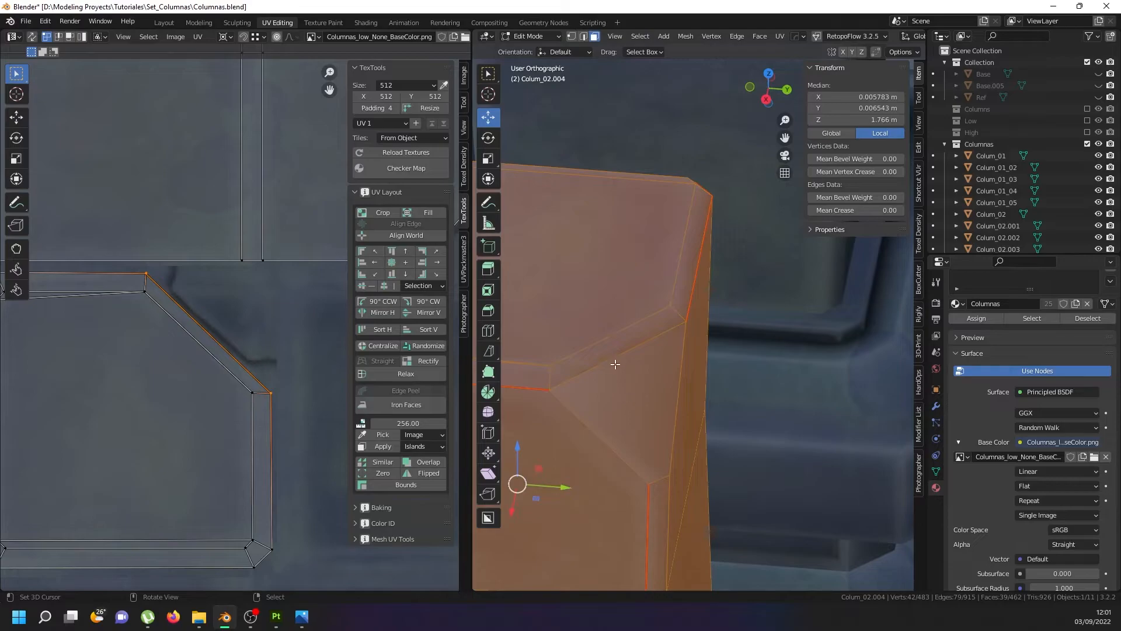
left_click(615, 363)
left_click(599, 347, "shift")
scroll(198, 394, "down", 6)
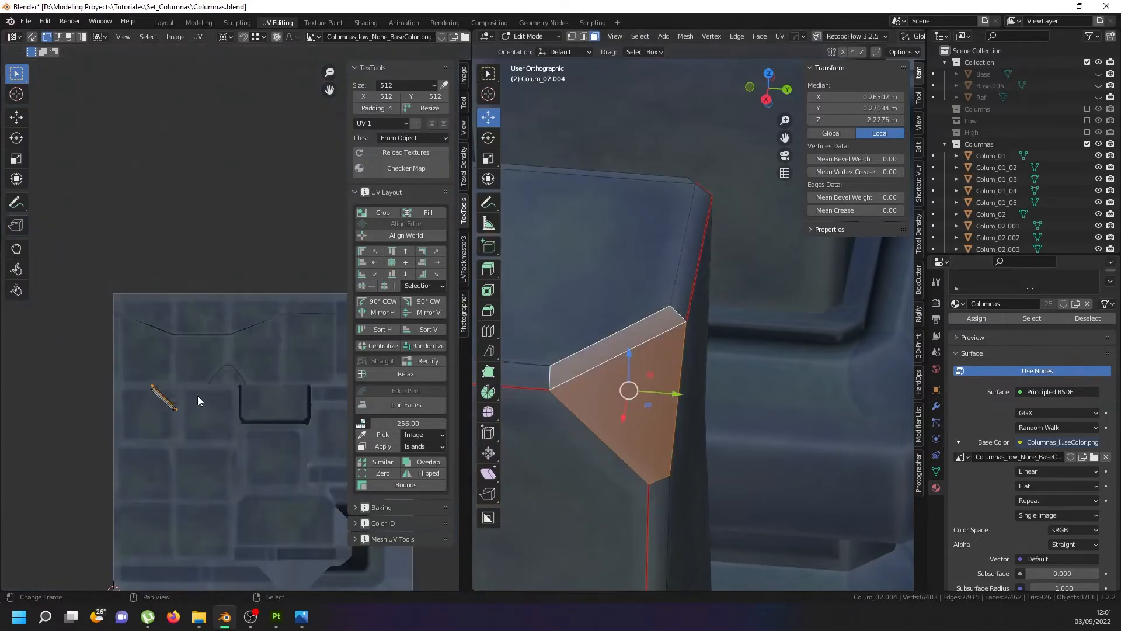
scroll(208, 409, "up", 5)
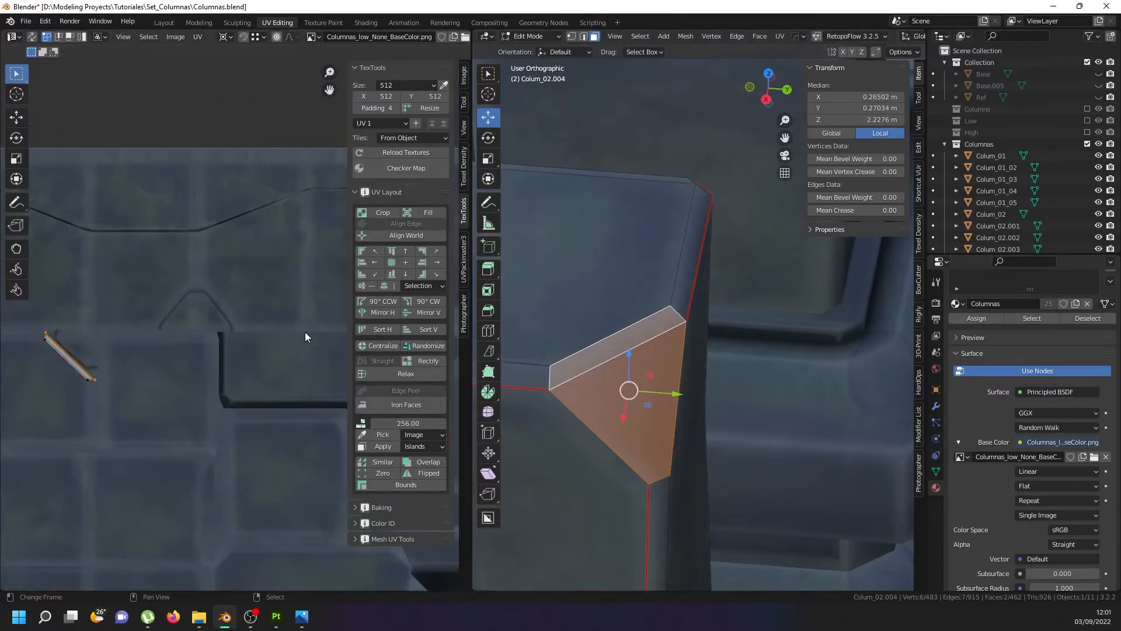
key("u")
key("Escape")
key("u")
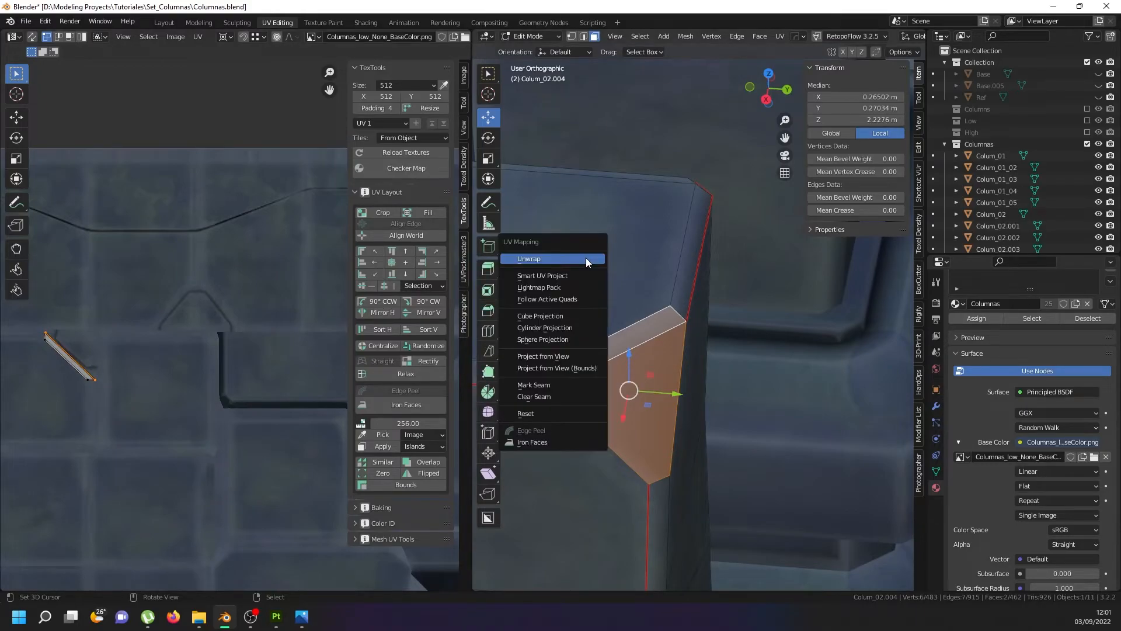
left_click(586, 257)
scroll(146, 332, "down", 4)
scroll(171, 349, "up", 2)
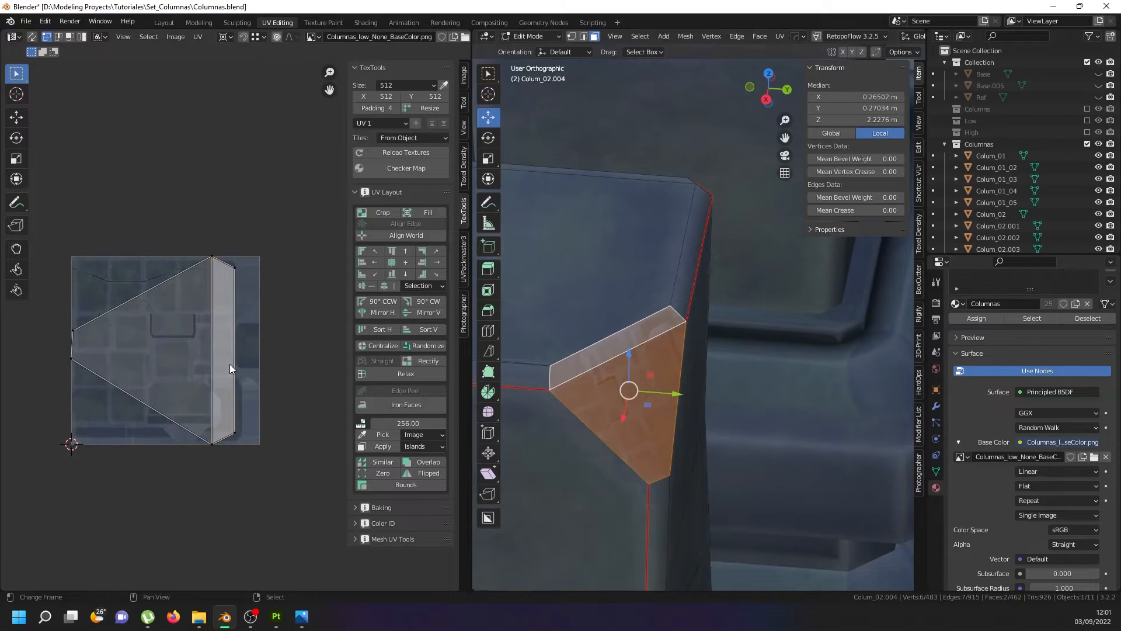
Change the UV pivot point so the chip's island scales about its own centre, and shrink the whole island to a small size.
key("a")
key("s")
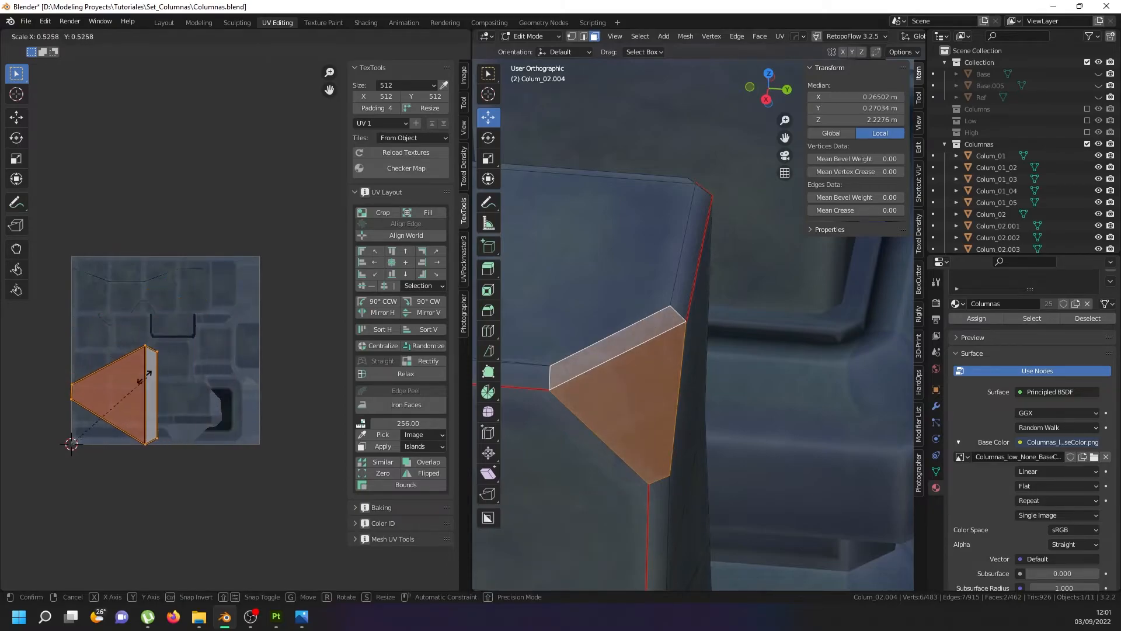
key("Escape")
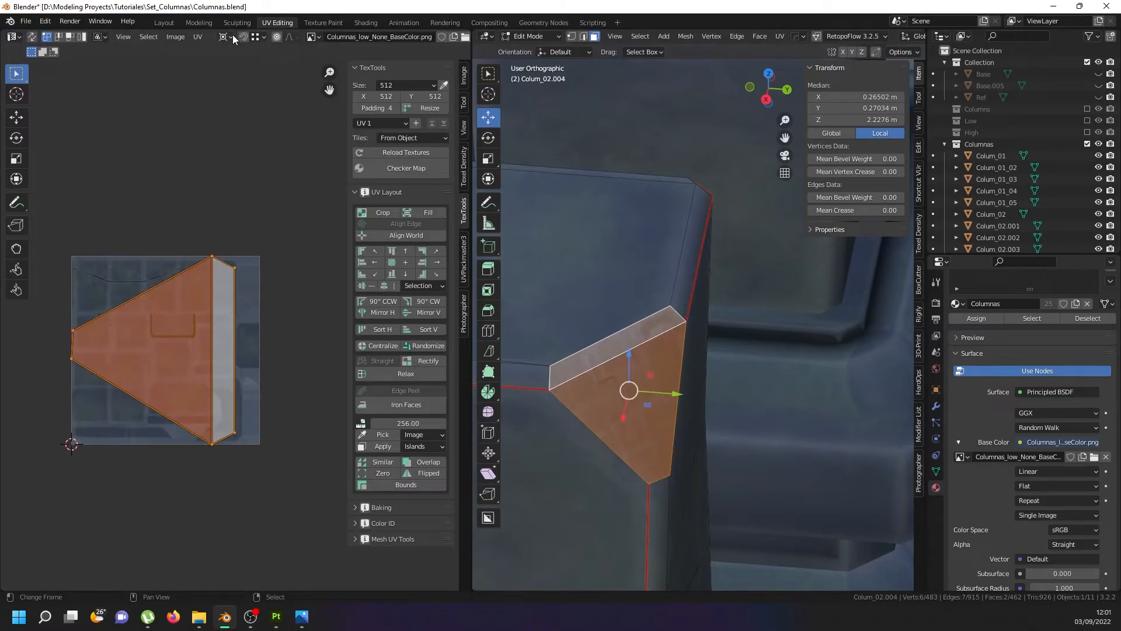
left_click(233, 35)
left_click(244, 65)
key("s")
left_click(192, 351)
Move the chip's UV island onto the trapezoid-shaped crack outline in the texture.
scroll(179, 350, "up", 3)
key("g")
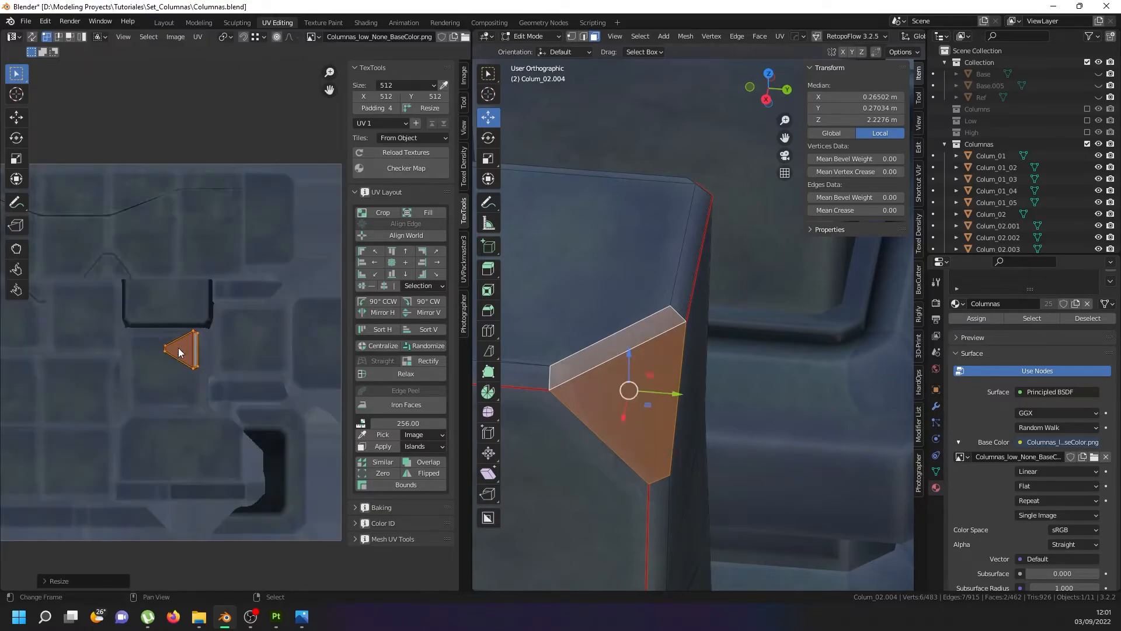
left_click(109, 268)
scroll(108, 268, "up", 4)
scroll(107, 268, "up", 2)
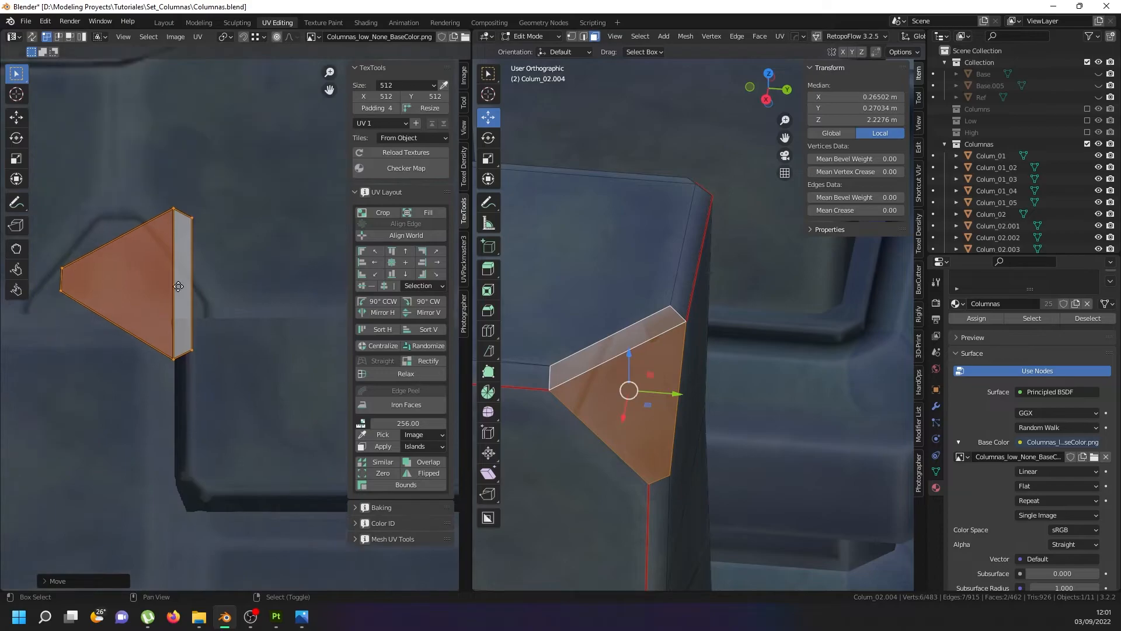
middle_click_drag(145, 270, 221, 308)
Rotate the chip's UV island upright with its narrow end on top, and fit it inside the crack outline.
key("r")
left_click(269, 382)
key("g")
left_click(208, 341)
key("r")
left_click(274, 298)
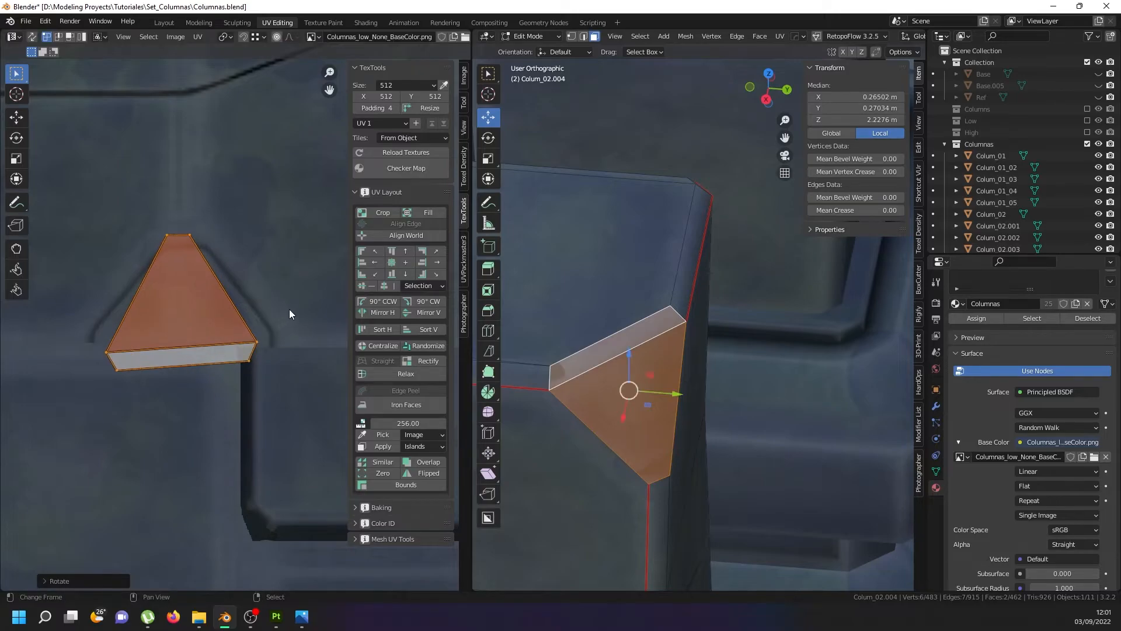
key("r")
left_click(292, 315)
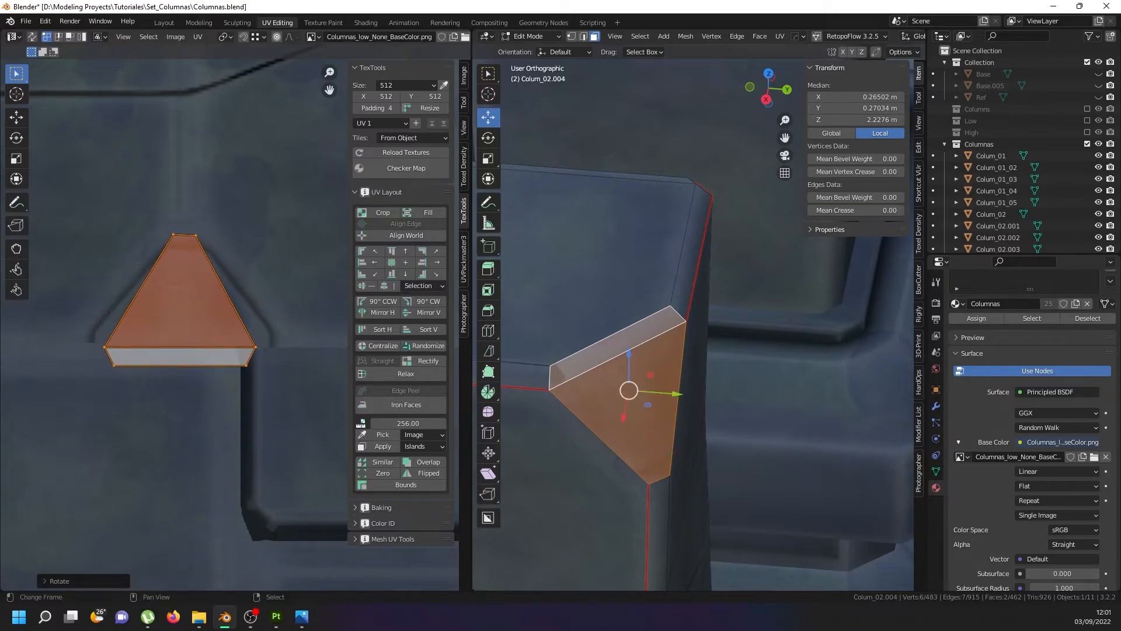
Scale the chip's UV island down slightly, raise it within the crack outline and check the texture on the column.
key("s")
left_click(252, 314)
scroll(191, 314, "up", 2)
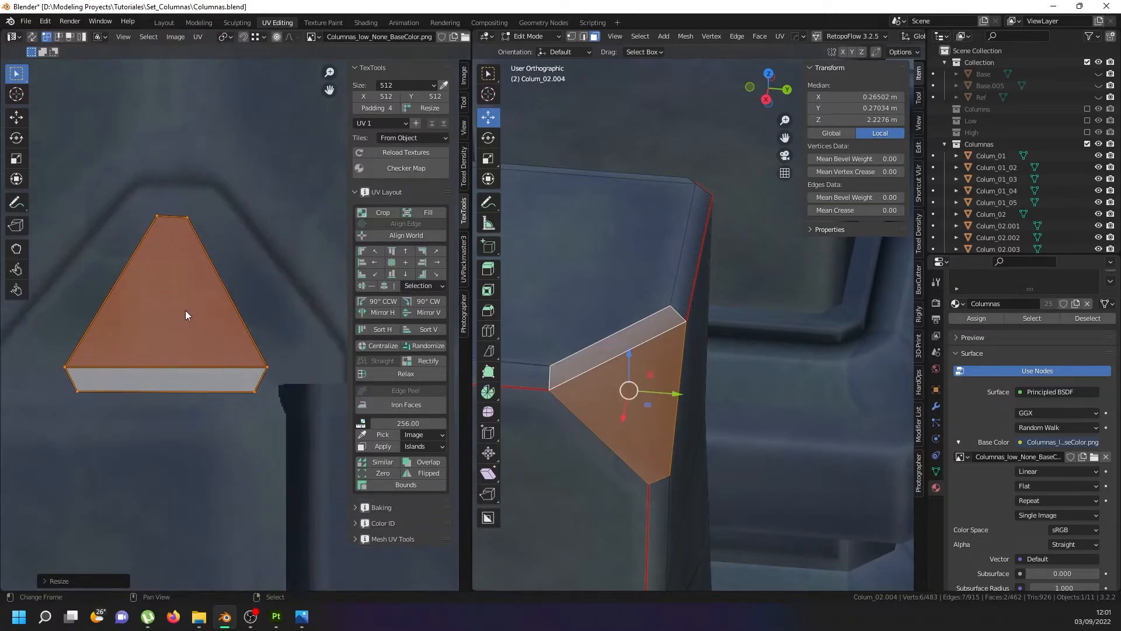
key("g")
left_click(188, 296)
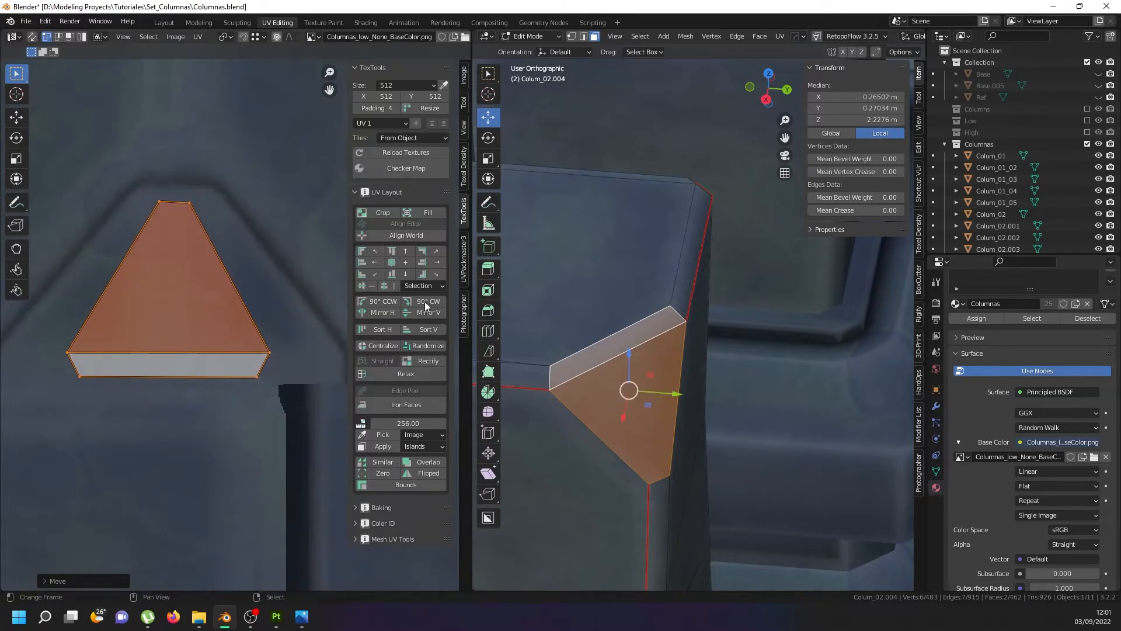
key("Tab")
middle_click_drag(667, 345, 730, 376)
scroll(629, 303, "down", 5)
scroll(613, 298, "down", 4)
scroll(587, 337, "up", 3)
Knife-cut through the mesh around another upper corner of Colum_02.004, outlining a large triangular break.
key("Tab")
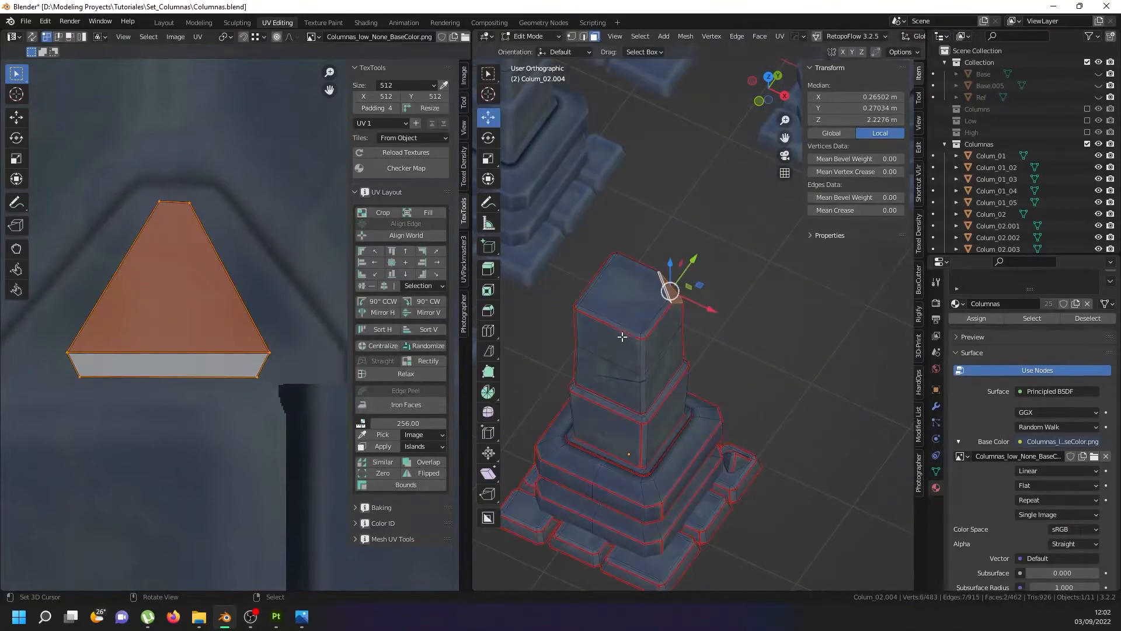
key("KP_1")
middle_click_drag(656, 358, 603, 310)
scroll(596, 316, "up", 1)
key("k")
key("c")
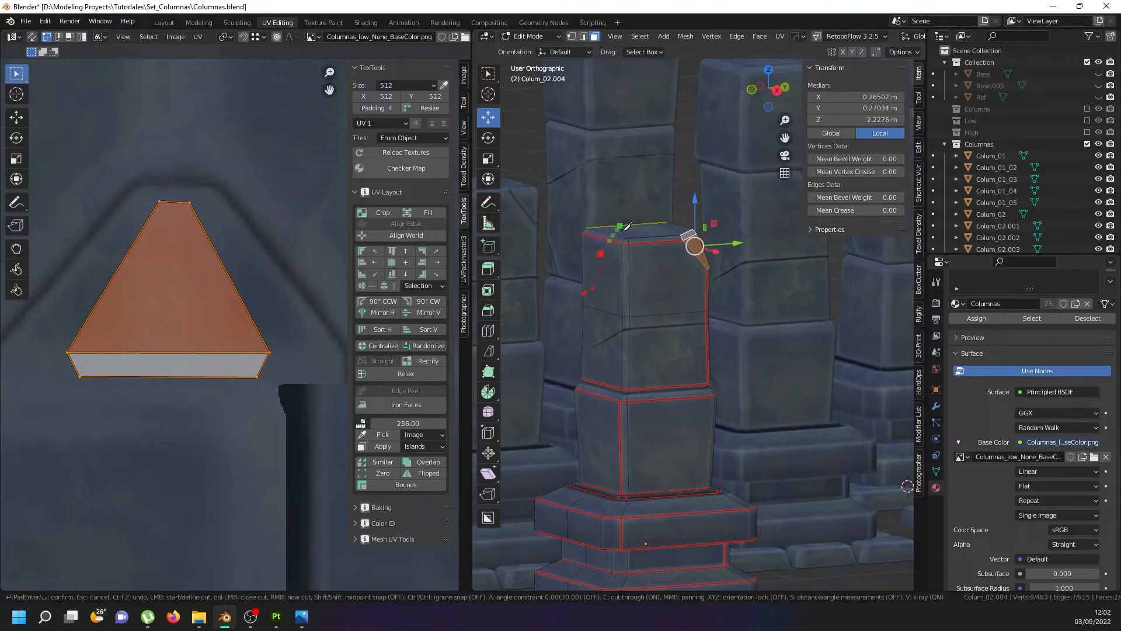
key("Return")
Select the knife-cut outline's vertex loop and rip it in place to separate the corner piece from the column.
middle_click_drag(612, 225, 699, 270)
right_click(662, 303)
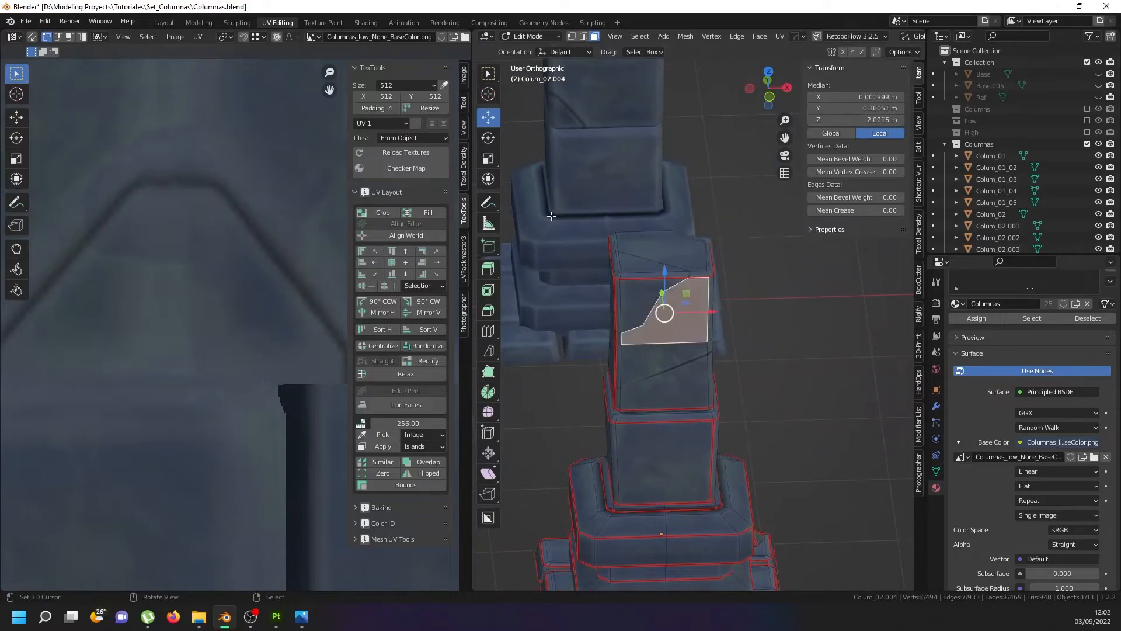
left_click(573, 37)
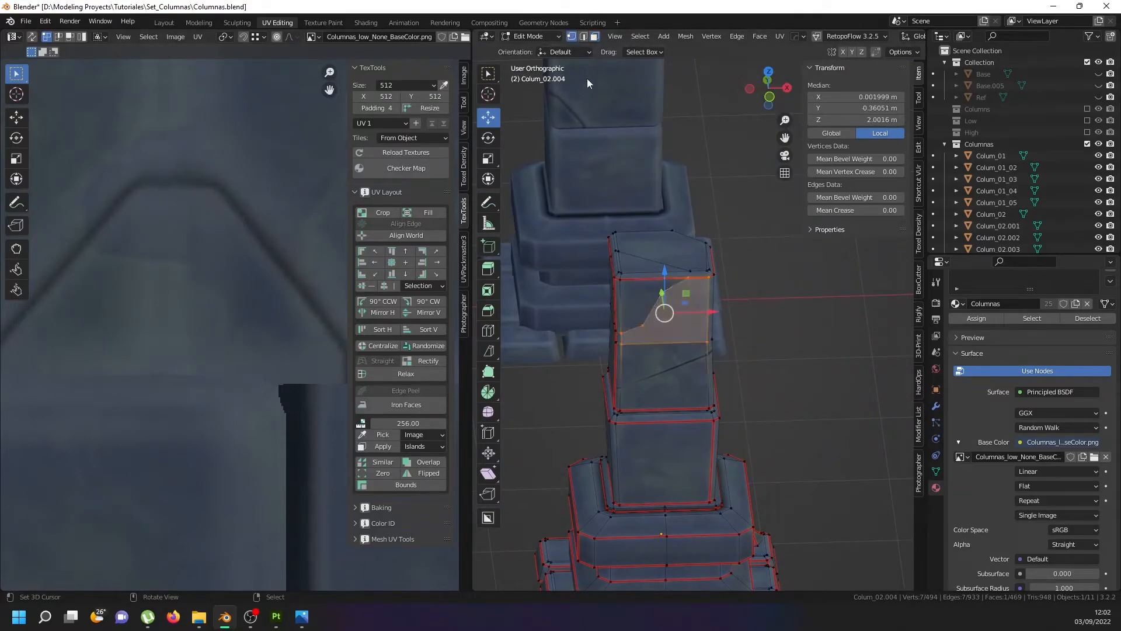
right_click(658, 303)
right_click(657, 304, "alt")
middle_click_drag(599, 301, 635, 293)
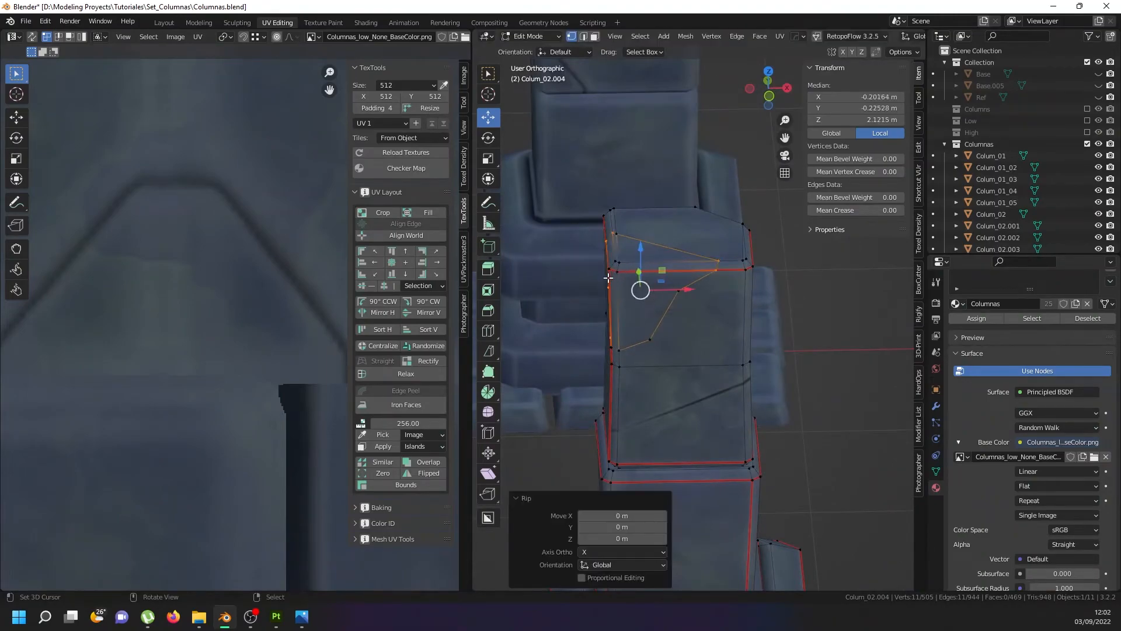
Select all linked geometry of the separated corner piece and delete it.
right_click(620, 264)
key("l")
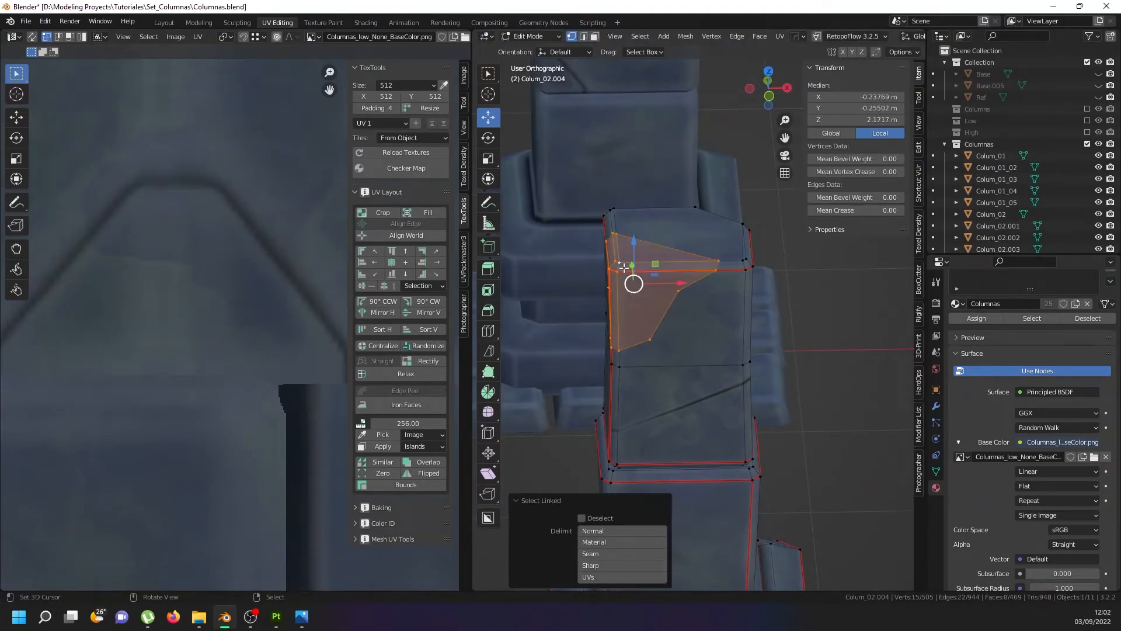
key("x")
left_click(623, 268)
Select the whole open border around the missing corner and fill it with a single face.
right_click(617, 234)
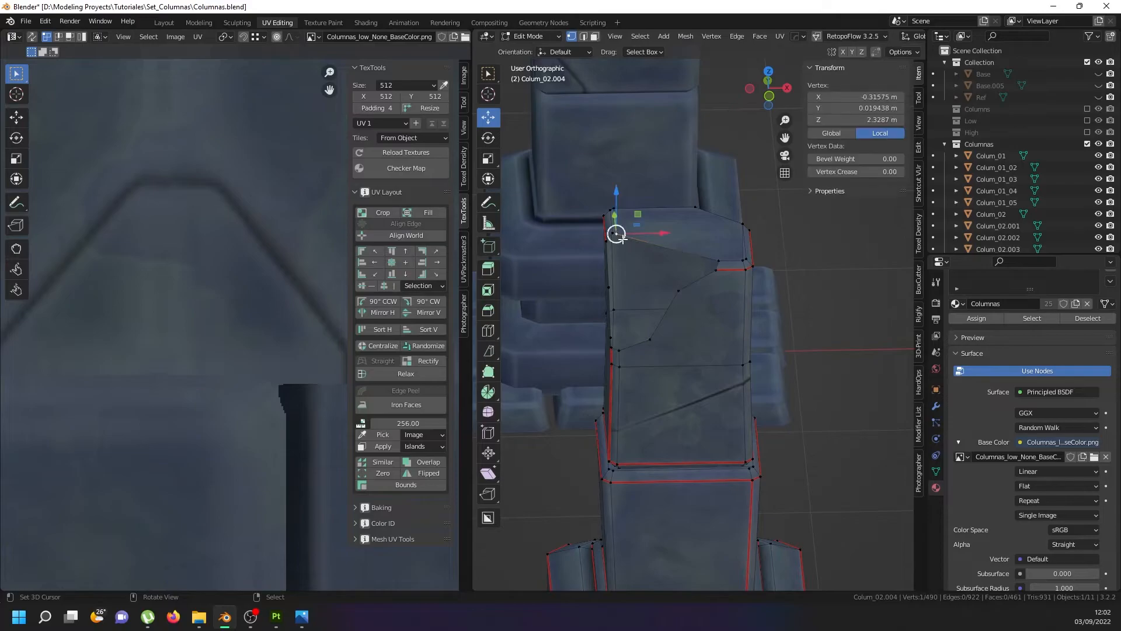
right_click(619, 235, "alt")
middle_click_drag(632, 279, 631, 306)
right_click(625, 298, "alt+shift")
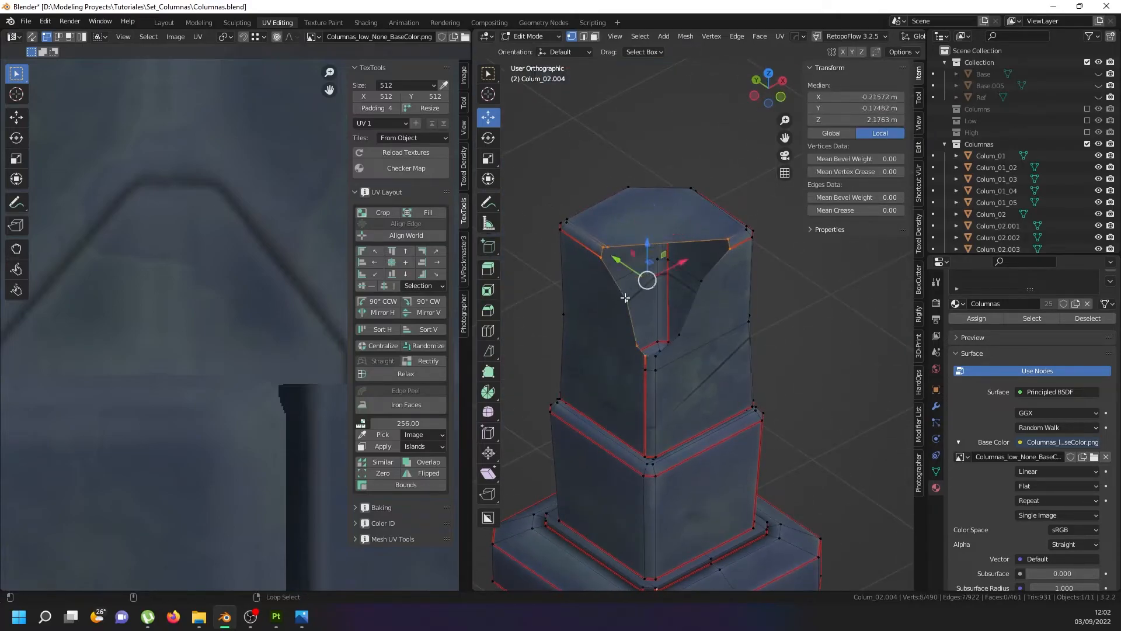
right_click(659, 347, "alt+shift")
middle_click_drag(683, 334, 647, 299)
key("f")
Unwrap the broken corner's new face with the Angle Based method.
scroll(207, 371, "down", 8)
scroll(206, 371, "down", 5)
scroll(206, 371, "up", 3)
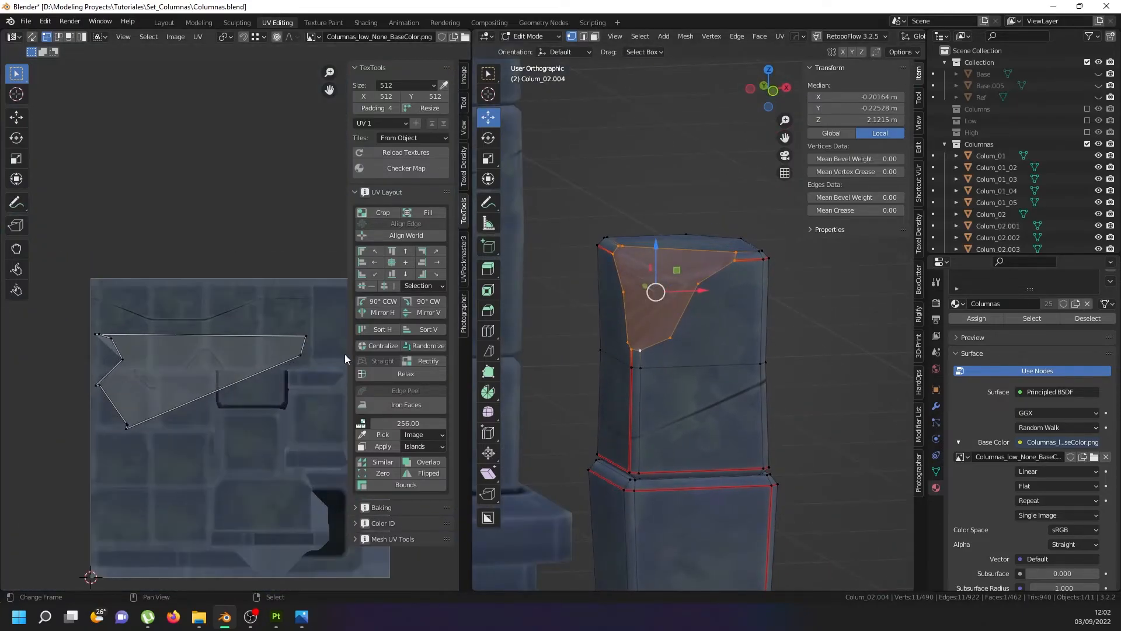
key("u")
left_click(612, 280)
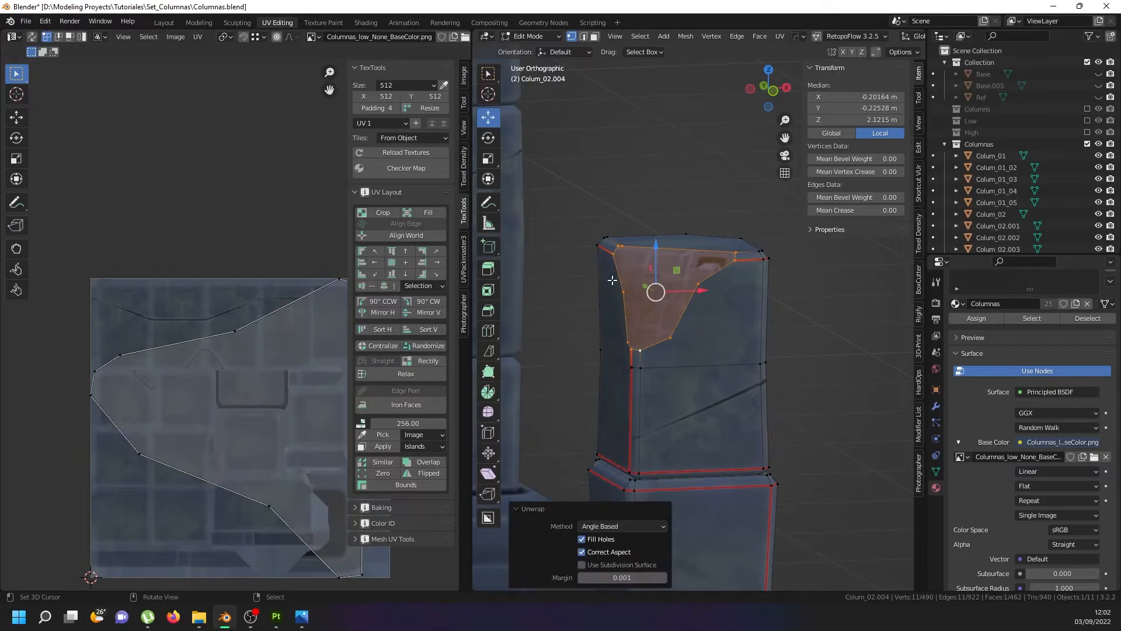
Select the broken corner's whole UV island and scale it down to a small piece of the texture.
scroll(145, 420, "down", 4)
key("a")
key("s")
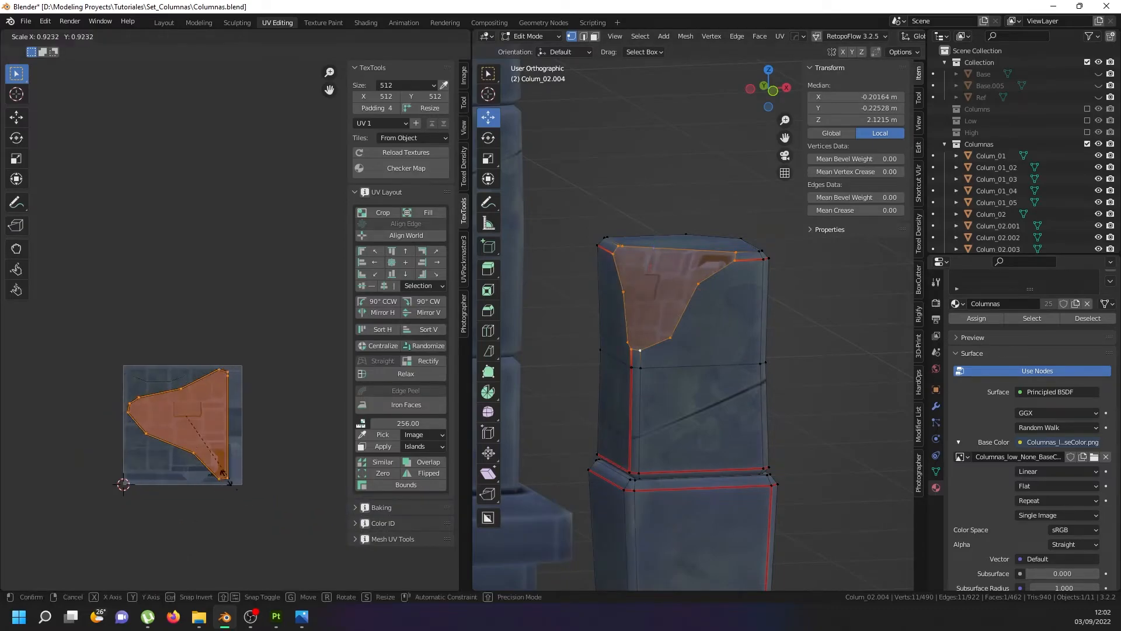
left_click(191, 439)
scroll(191, 407, "up", 6)
scroll(199, 407, "down", 2)
key("s")
left_click(195, 450)
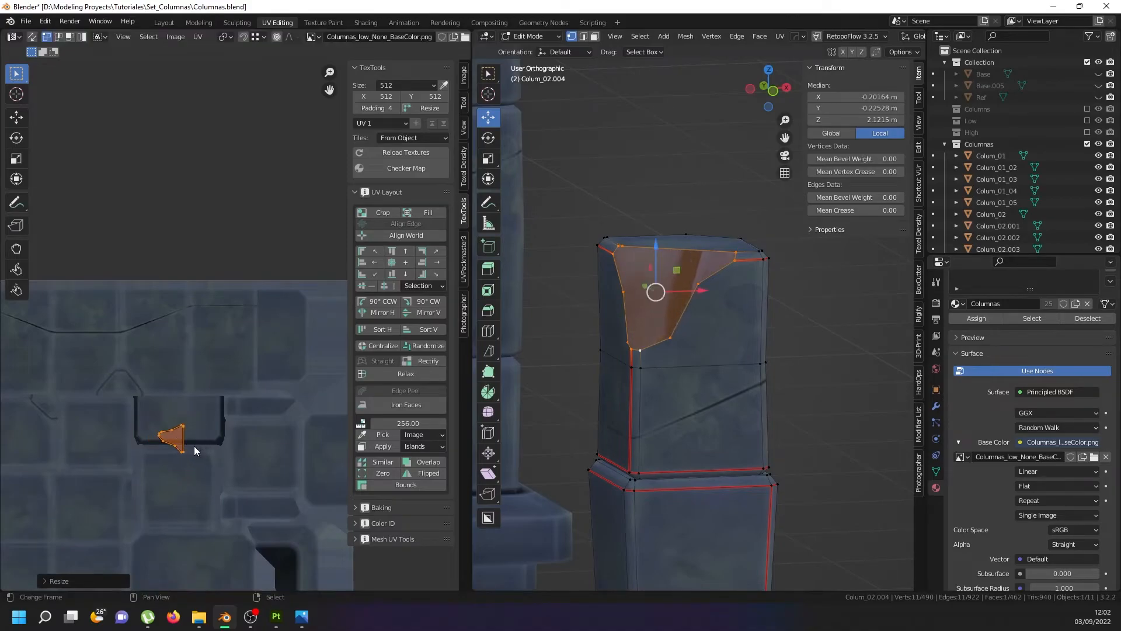
Move the broken corner's UV island up onto a plain stone area above the crack outline and check it on the model.
key("g")
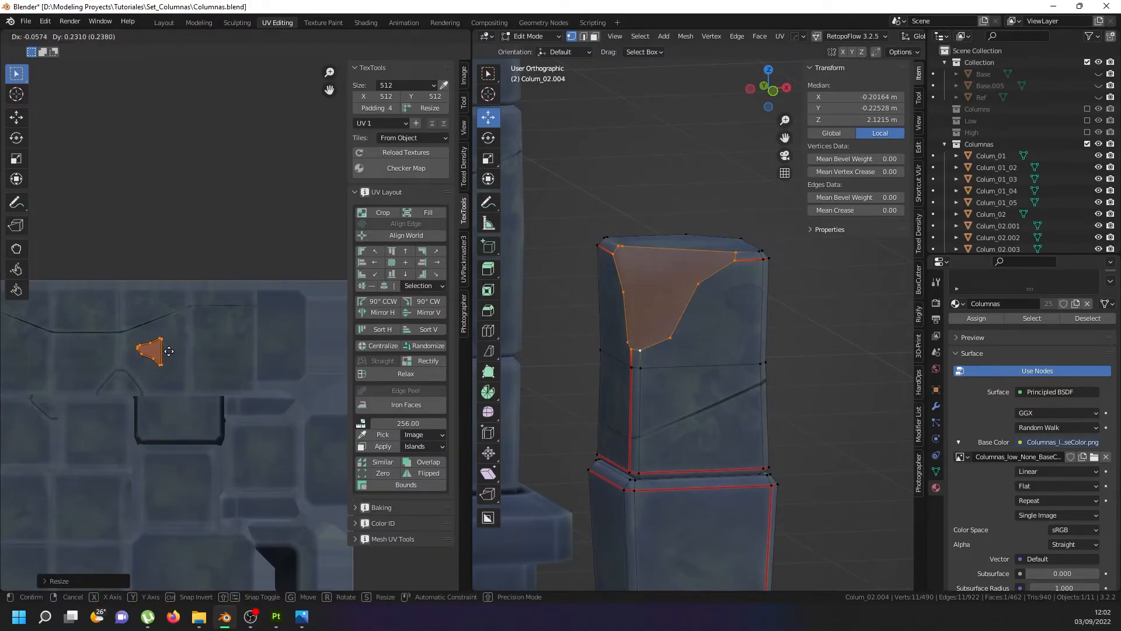
left_click(169, 351)
key("Tab")
middle_click_drag(656, 292, 737, 353)
scroll(696, 305, "up", 4)
key("Tab")
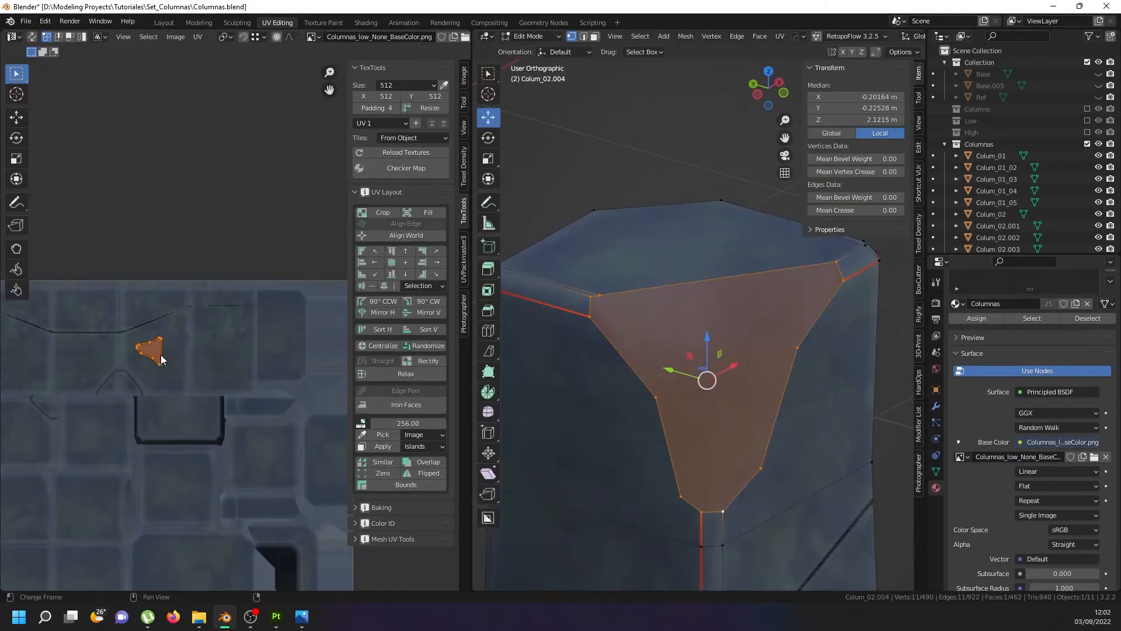
Rotate the broken corner's UV island so its narrow end points up, and check how the texture blends on the column.
scroll(156, 350, "up", 2)
scroll(146, 367, "up", 2)
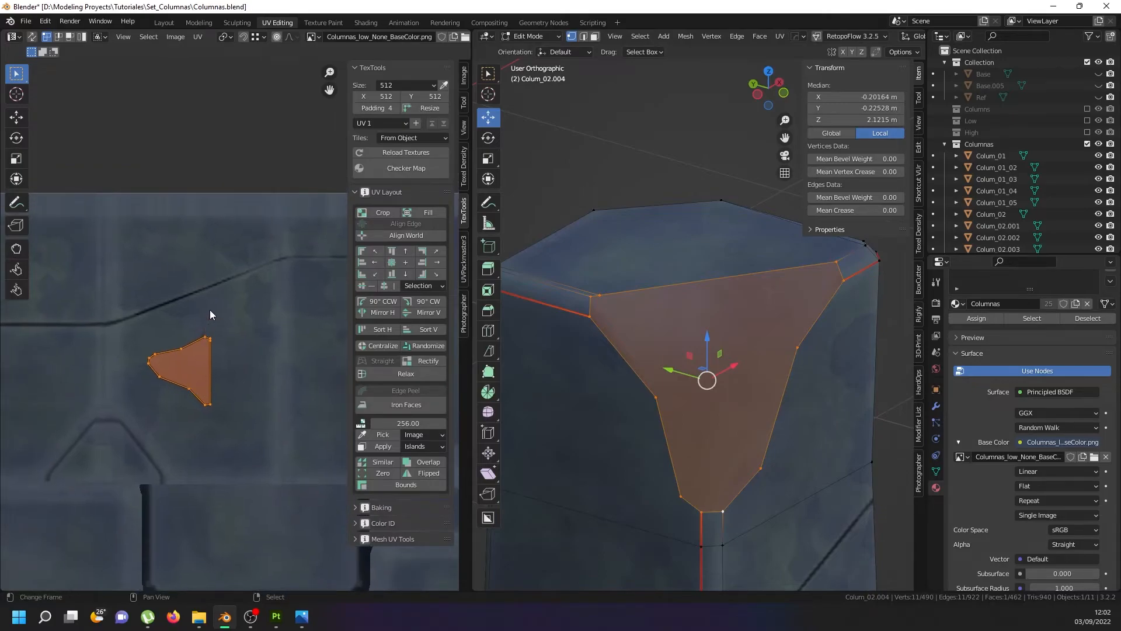
key("r")
left_click(233, 376)
key("g")
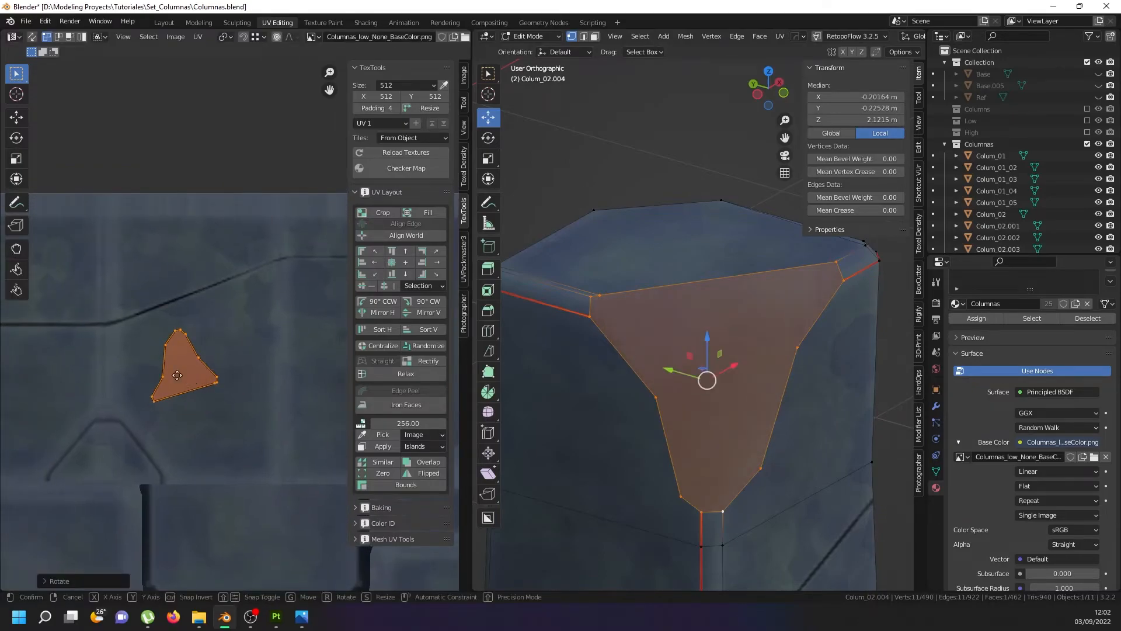
left_click(151, 373)
key("Tab")
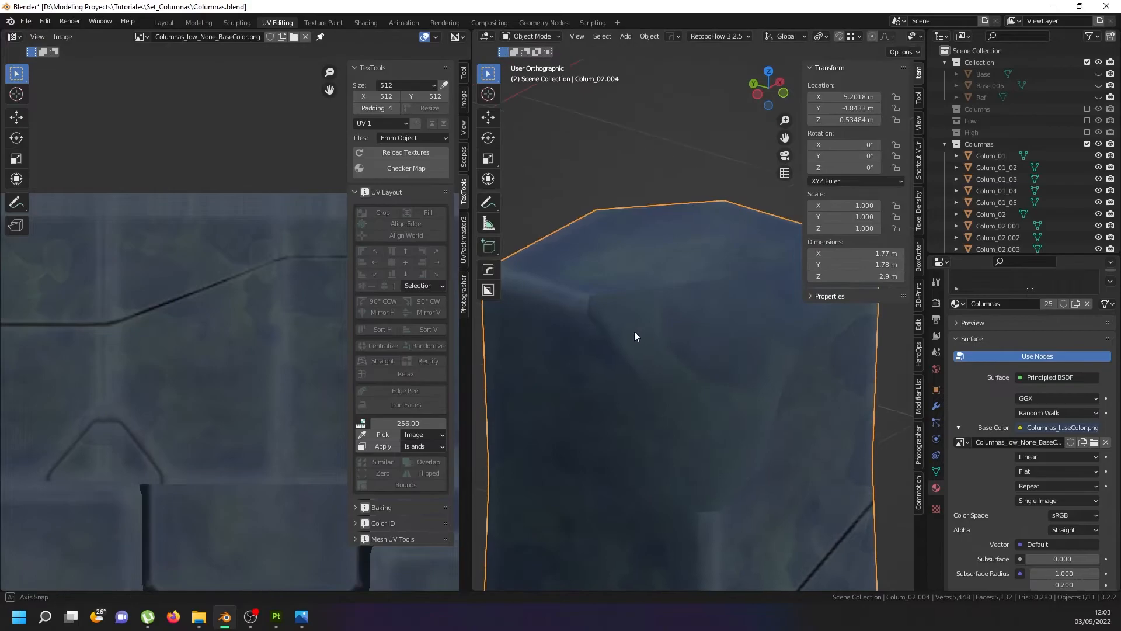
key("Tab")
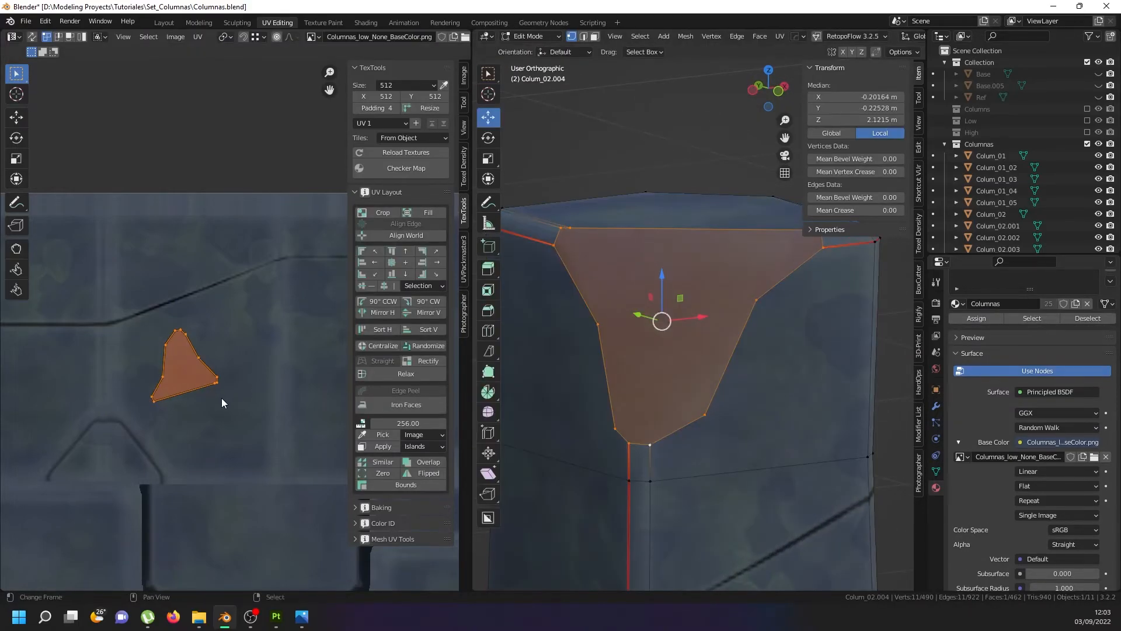
key("Tab")
scroll(672, 325, "down", 6)
middle_click_drag(672, 325, 744, 368)
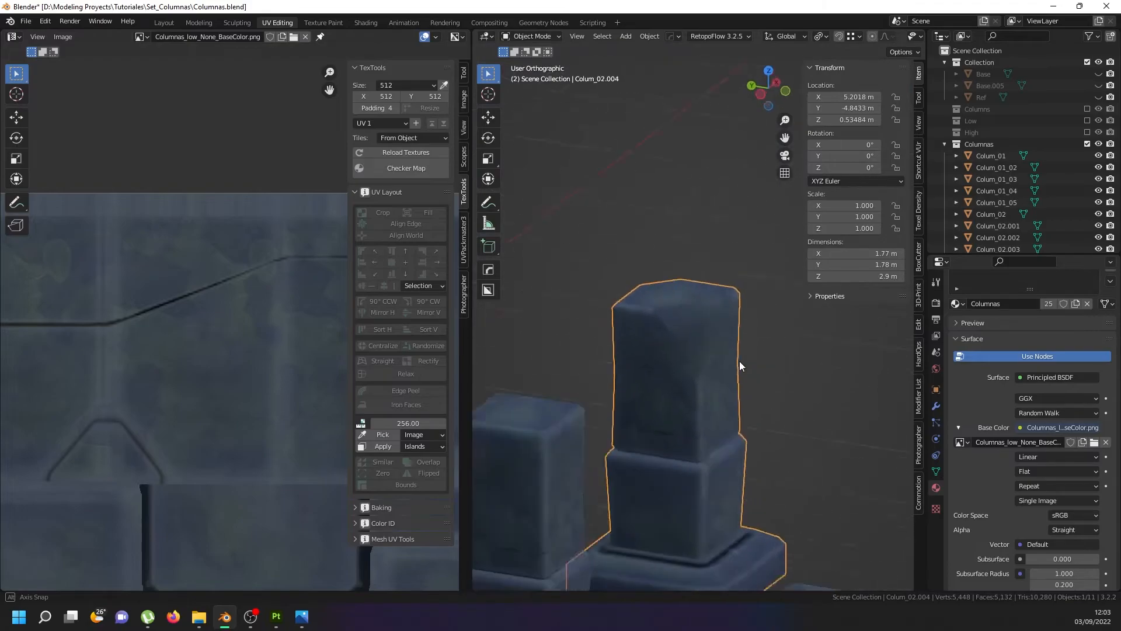
Select the three vertices where the break meets one upper bevel and edge-slide them along their adjoining edges, softening that corner.
scroll(657, 307, "up", 8)
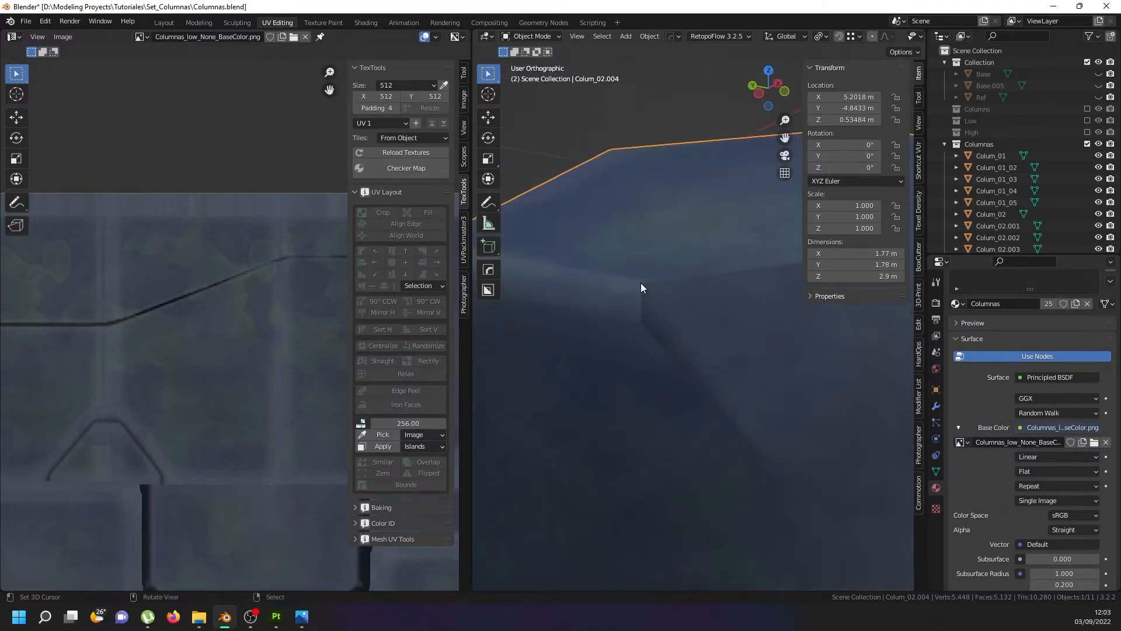
key("Tab")
right_click(641, 284)
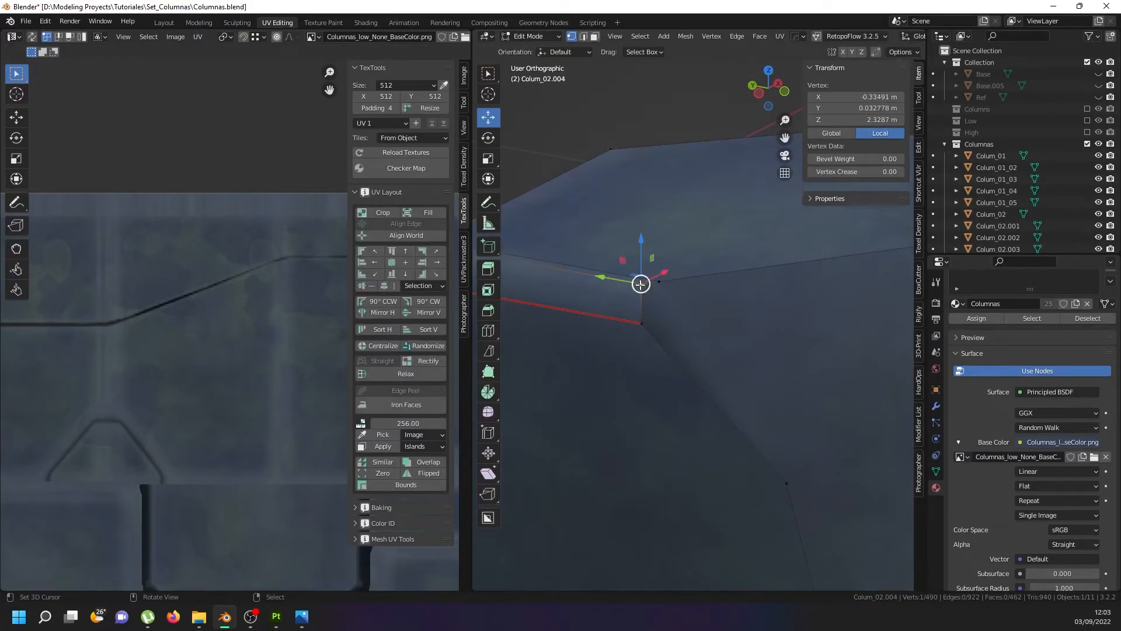
right_click(642, 323, "ctrl")
right_click(657, 280, "shift")
key("g")
key("g")
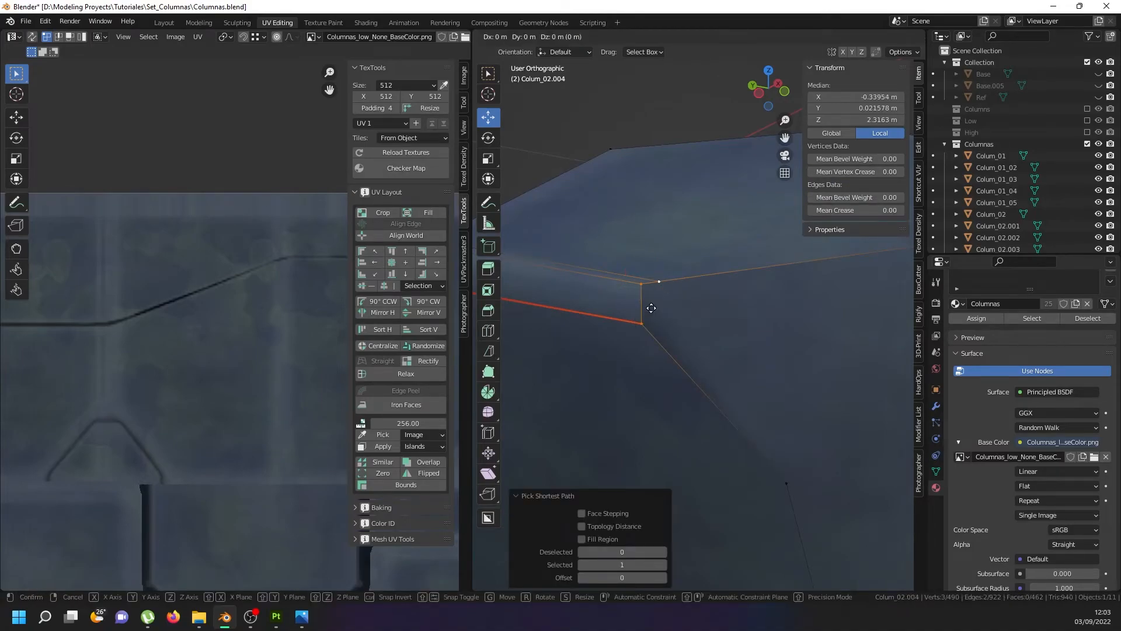
left_click(648, 309)
key("g")
key("g")
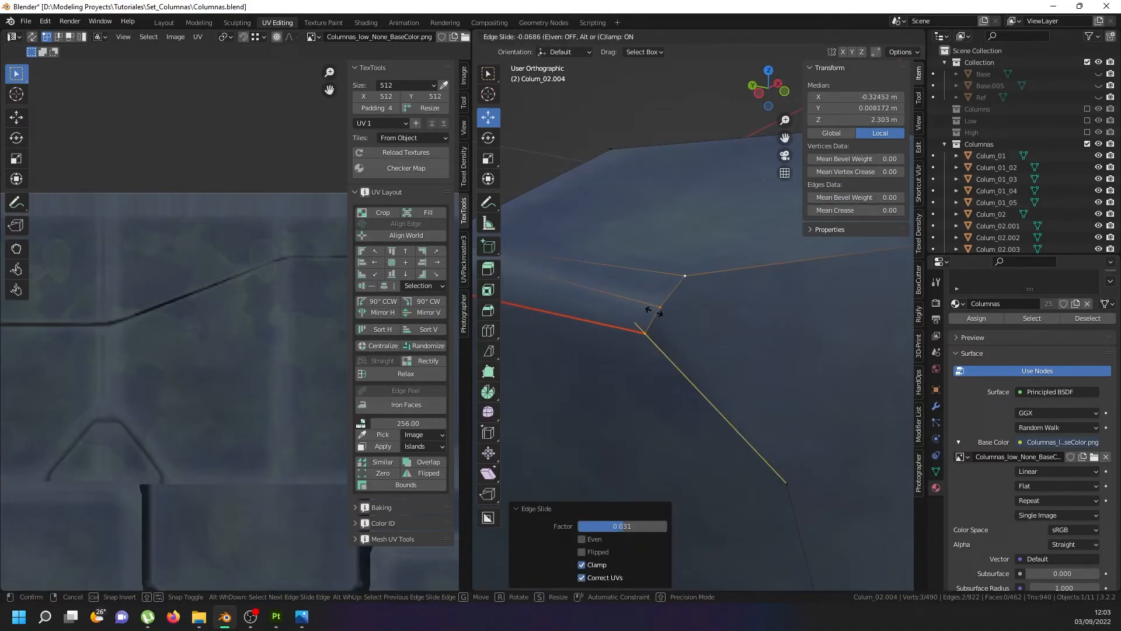
left_click(666, 321)
Connect the outer bevel vertices on both sides of the break with an edge across its face, just below the top.
key("Tab")
scroll(685, 340, "down", 3)
middle_click_drag(668, 333, 749, 380)
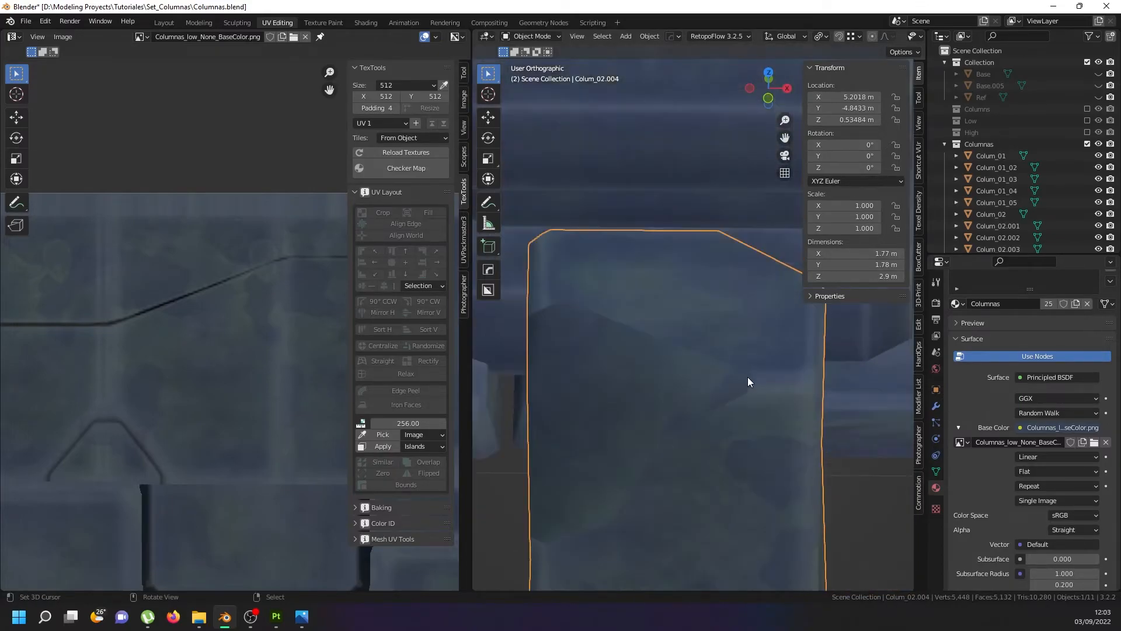
key("Tab")
scroll(749, 381, "up", 3)
right_click(751, 375)
scroll(743, 392, "down", 2)
right_click(744, 397)
scroll(742, 397, "down", 4)
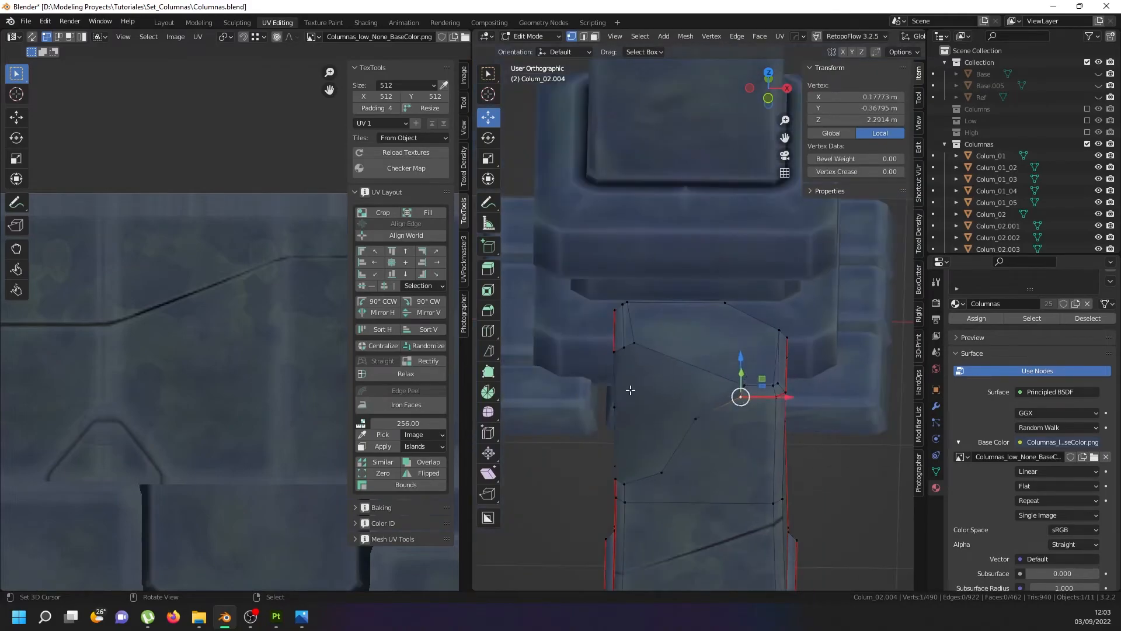
scroll(641, 351, "up", 3)
right_click(624, 343, "shift")
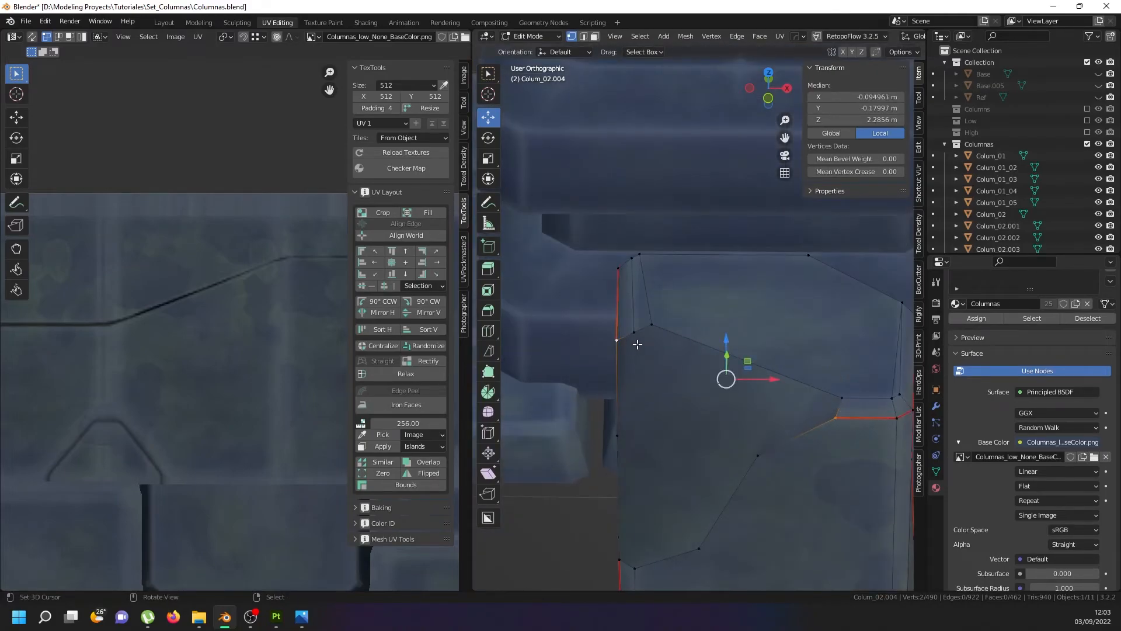
key("j")
Connect the two mid-height side vertices of the break with another edge across its face.
right_click(755, 448)
middle_click_drag(716, 448, 590, 328)
right_click(596, 466, "shift")
key("j")
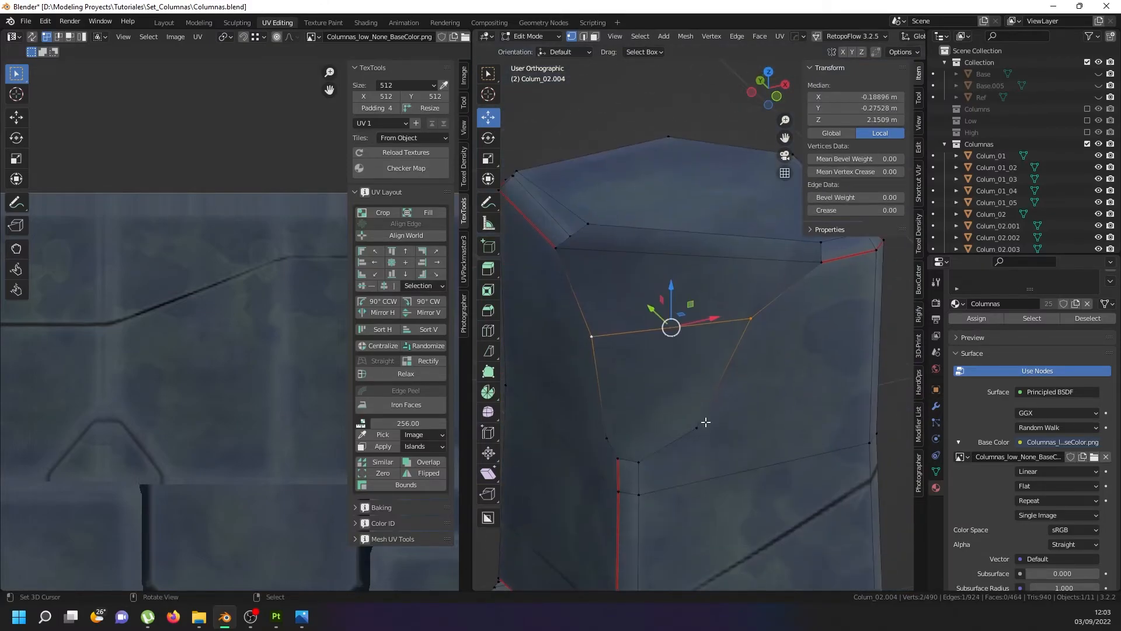
Connect the break's two lowest side vertices with an edge, and join the lower side vertex to the bevel corner below it.
right_click(696, 427)
right_click(609, 438, "shift")
key("j")
middle_click_drag(611, 439, 660, 441)
right_click(661, 441)
right_click(617, 471, "shift")
key("j")
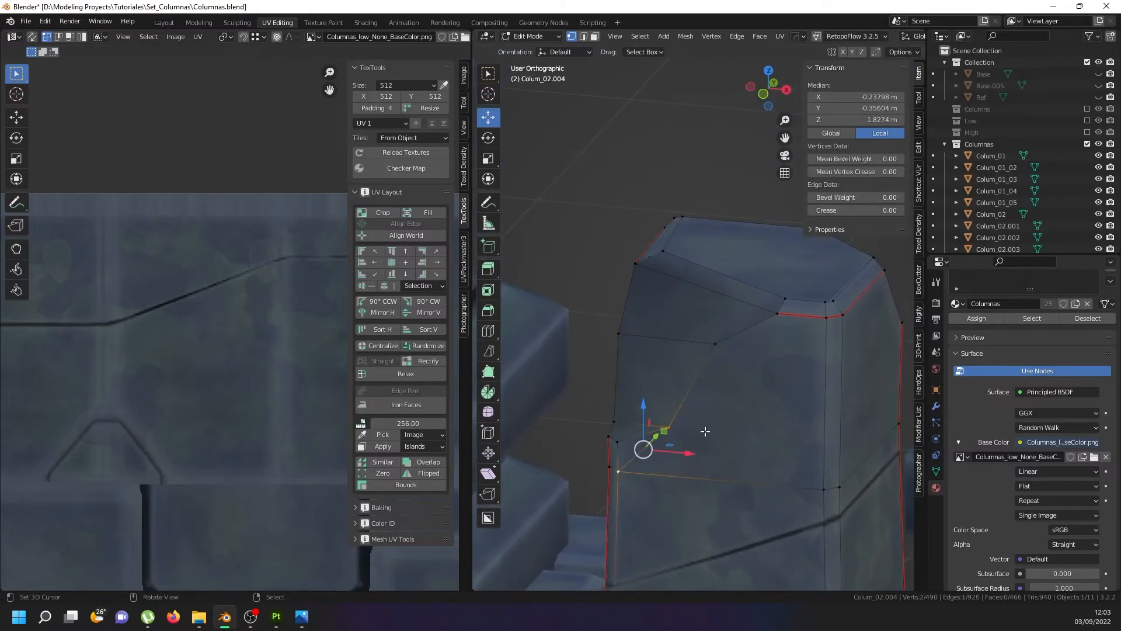
Connect the upper side vertex of the break to the inner bevel vertex at the far end of the mid-height line.
right_click(724, 345)
right_click(809, 486, "shift")
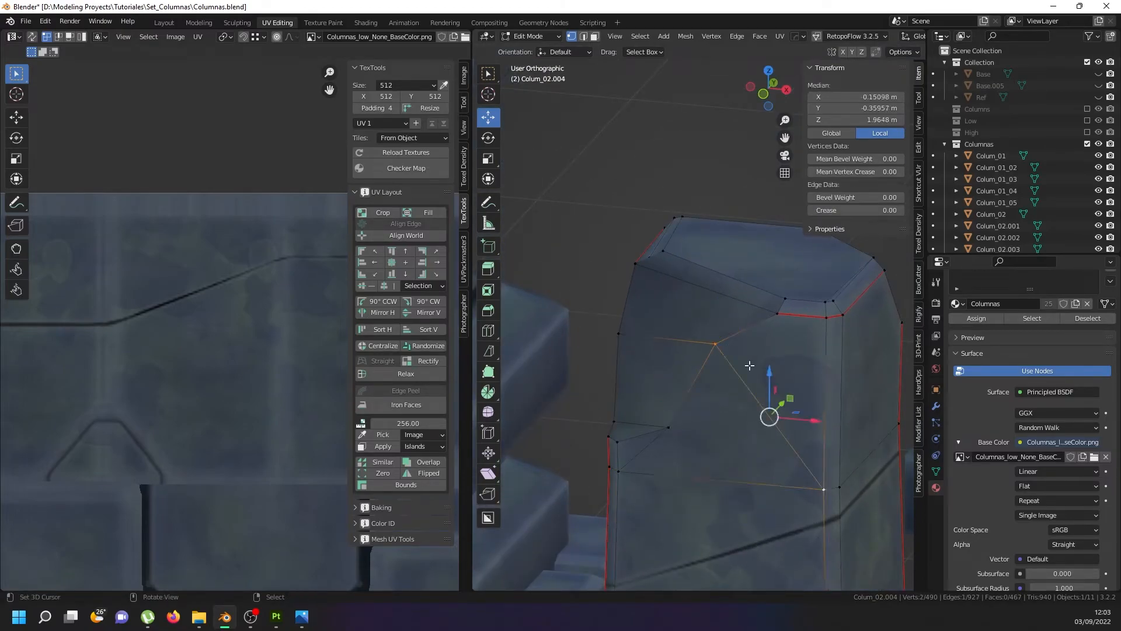
right_click(762, 314)
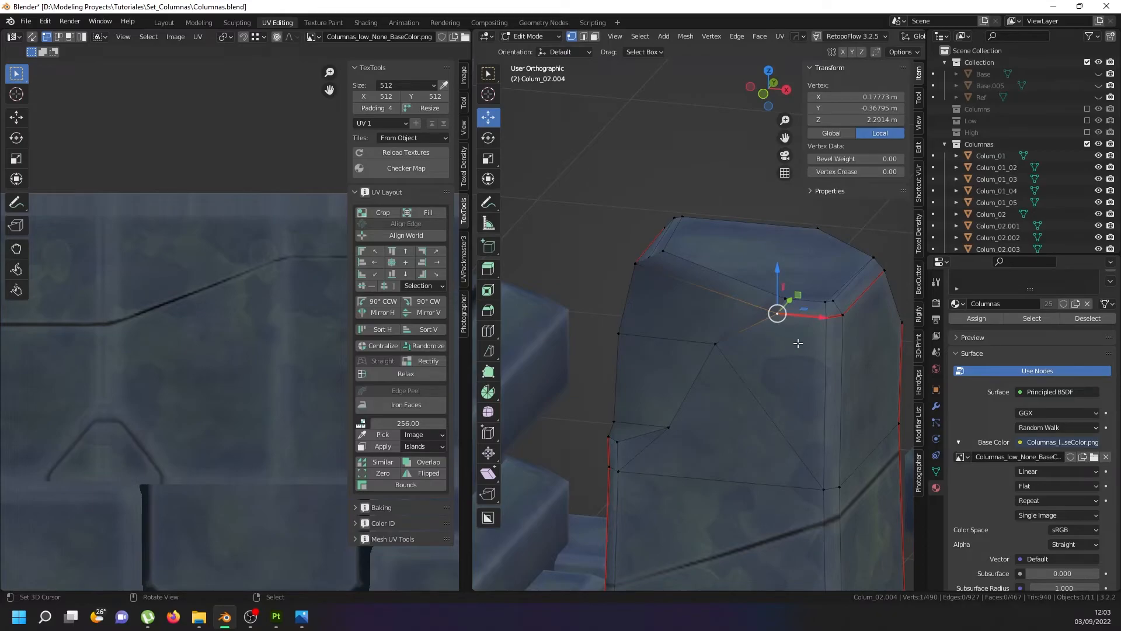
On the break's other side, connect both side vertices of the break to the far bevel vertex at mid-height.
middle_click_drag(631, 312, 739, 427)
right_click(720, 414)
right_click(748, 490)
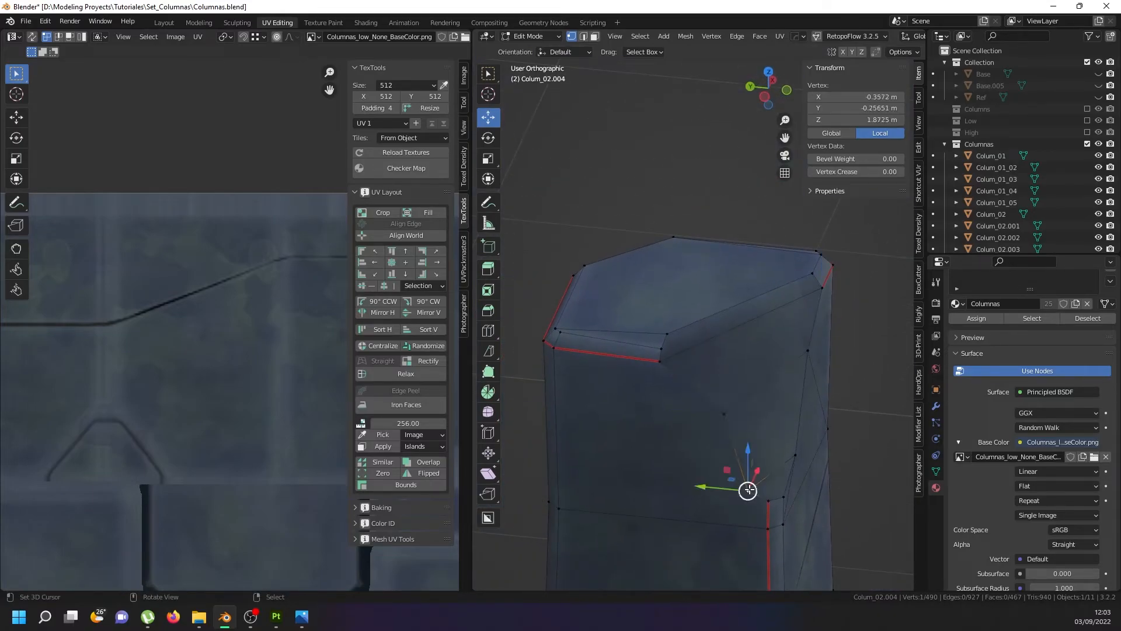
right_click(560, 509, "shift")
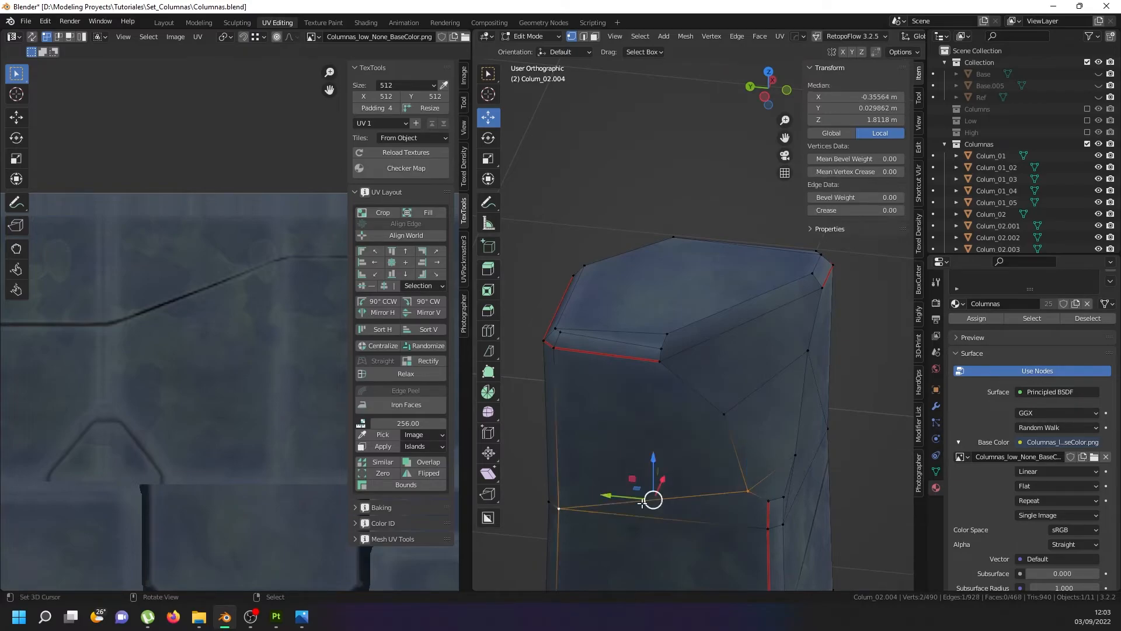
right_click(700, 394)
right_click(554, 509, "shift")
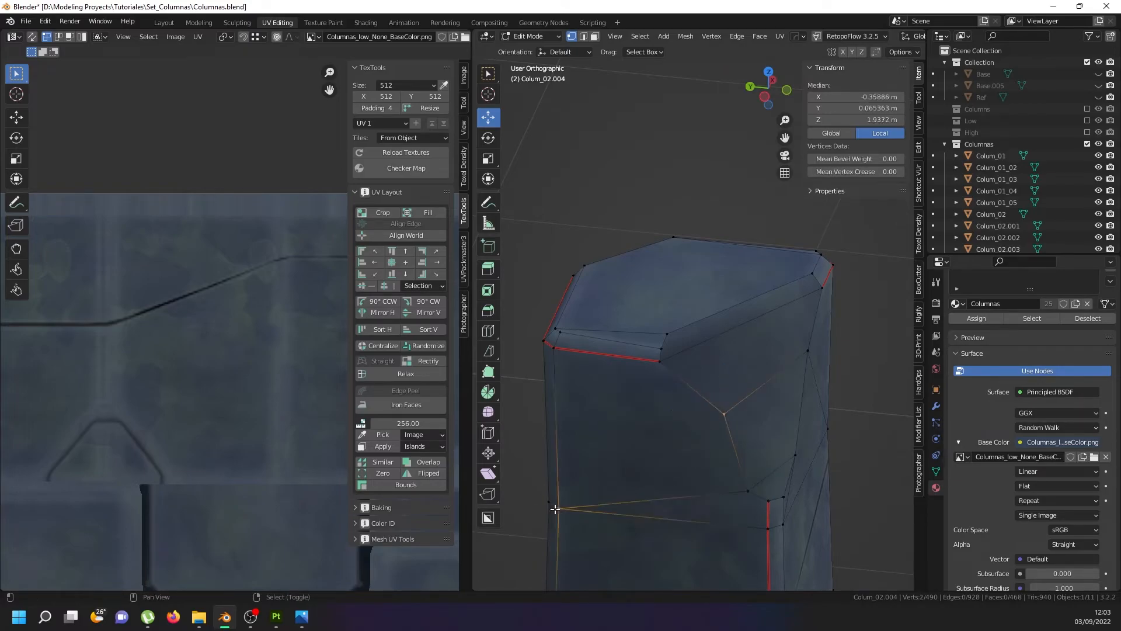
mouse_move(667, 453)
middle_mouse_down()
mouse_move(537, 438)
mouse_move(671, 445)
middle_mouse_up()
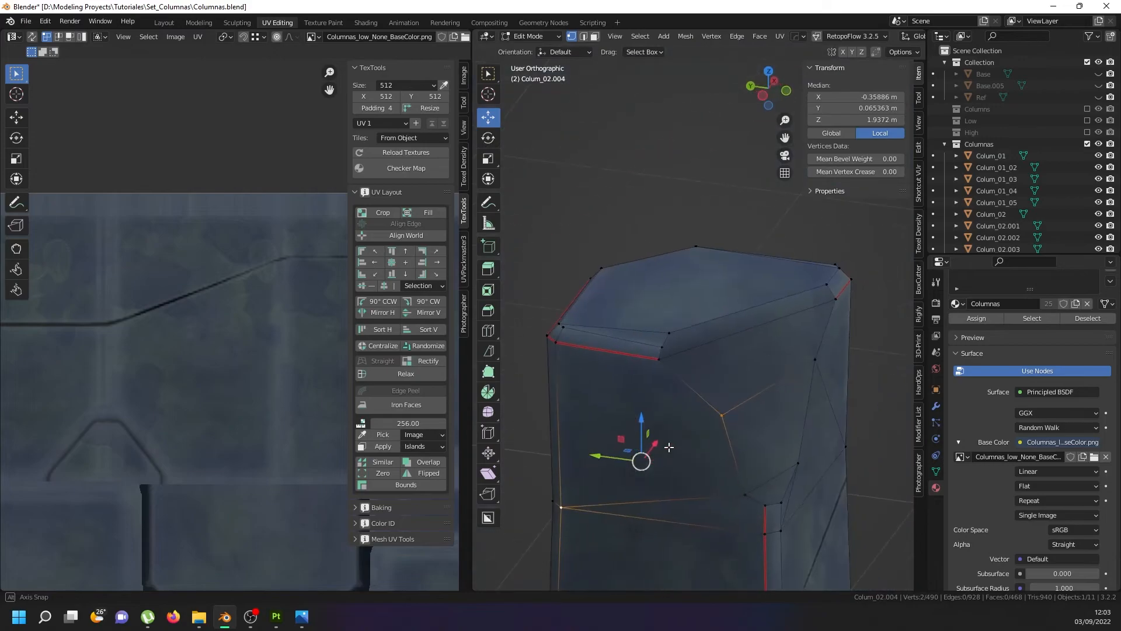
key("j")
Leave edit mode and examine the broken column from several angles among the other variations.
scroll(656, 385, "down", 4)
key("Tab")
middle_click_drag(779, 461, 624, 480)
scroll(707, 429, "down", 5)
mouse_move(685, 436)
middle_mouse_down()
mouse_move(716, 507)
mouse_move(682, 450)
middle_mouse_up()
middle_click_drag(679, 498, 675, 436)
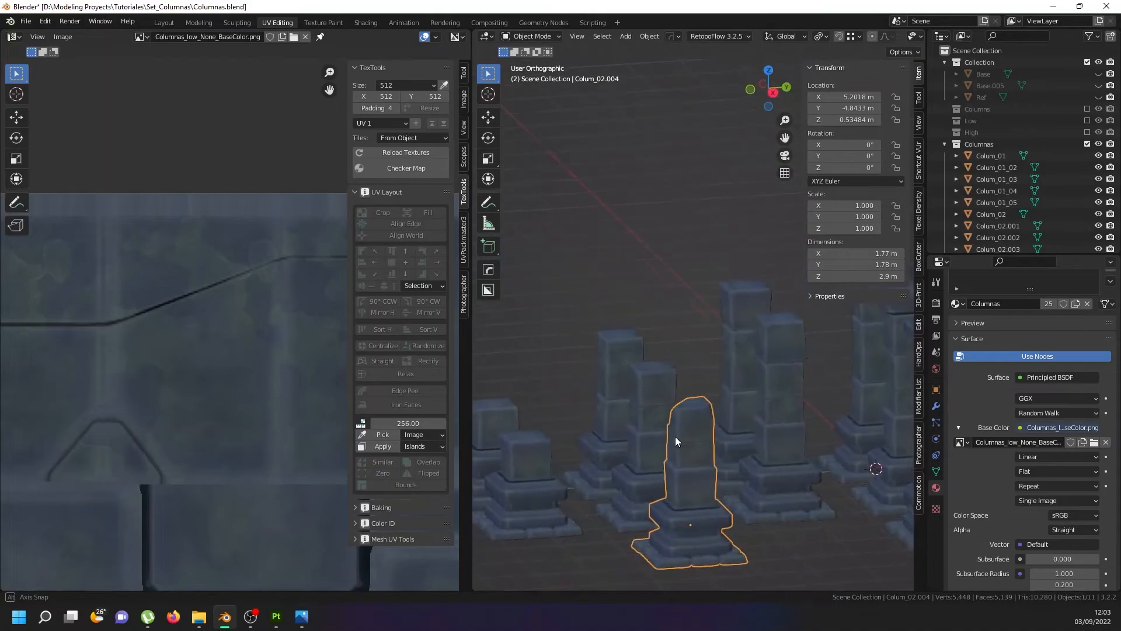
scroll(699, 423, "up", 4)
middle_click_drag(818, 441, 607, 478)
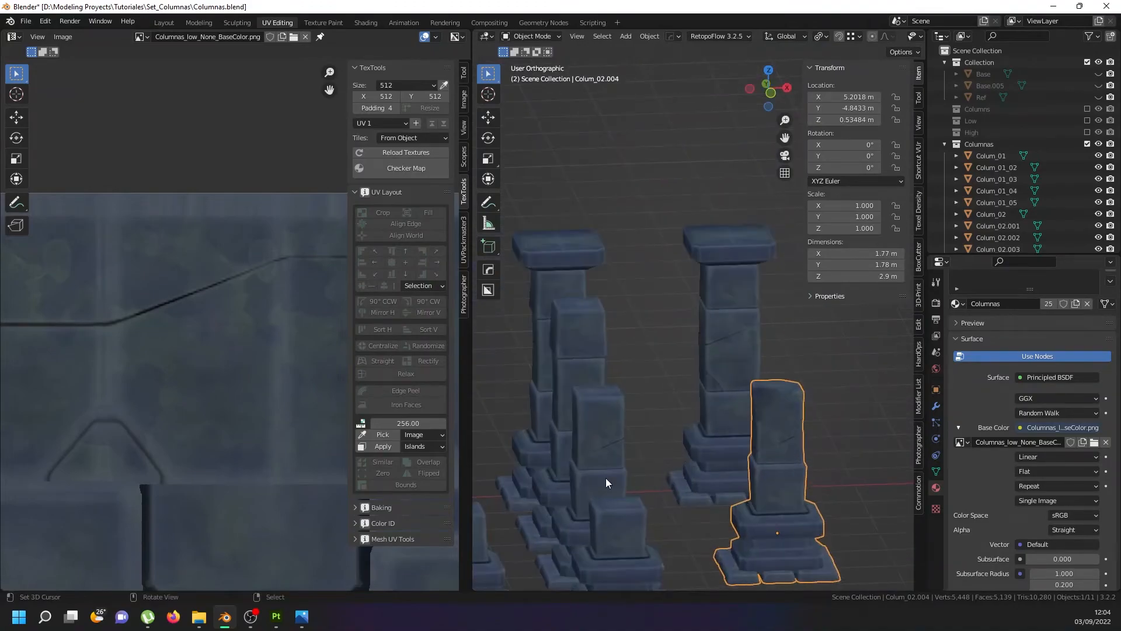
Duplicate the flat-topped Colum_02.002 and move the copy along X past the chipped column, about 5.4 m away.
left_click(601, 476)
scroll(642, 478, "up", 3)
middle_click_drag(685, 479, 661, 425)
scroll(769, 498, "down", 3)
left_click(488, 118)
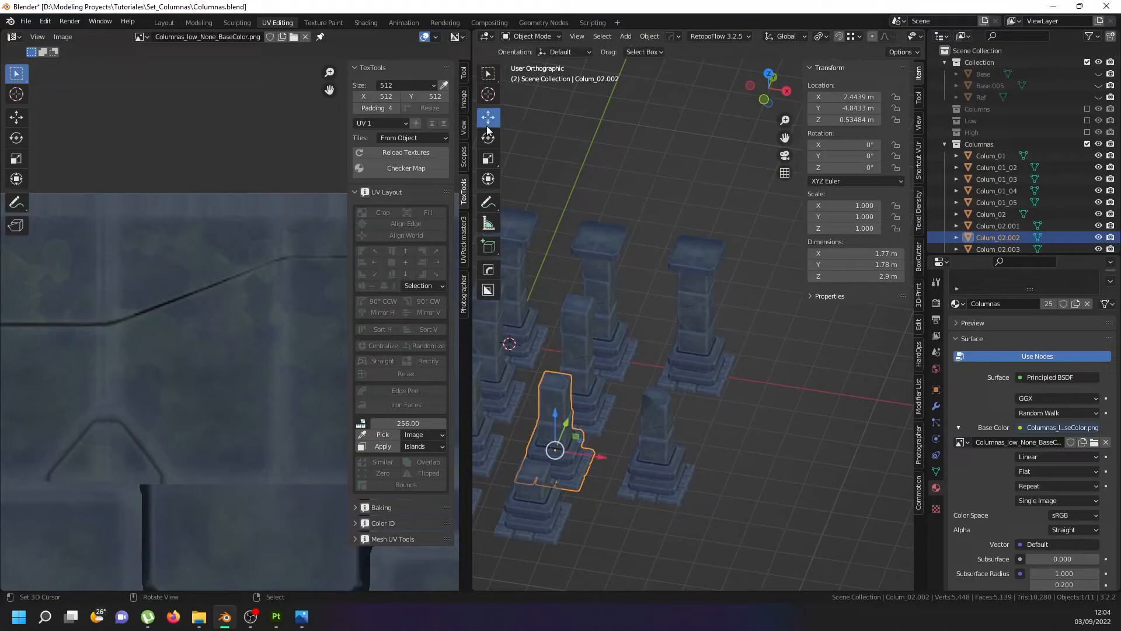
key("shift+d")
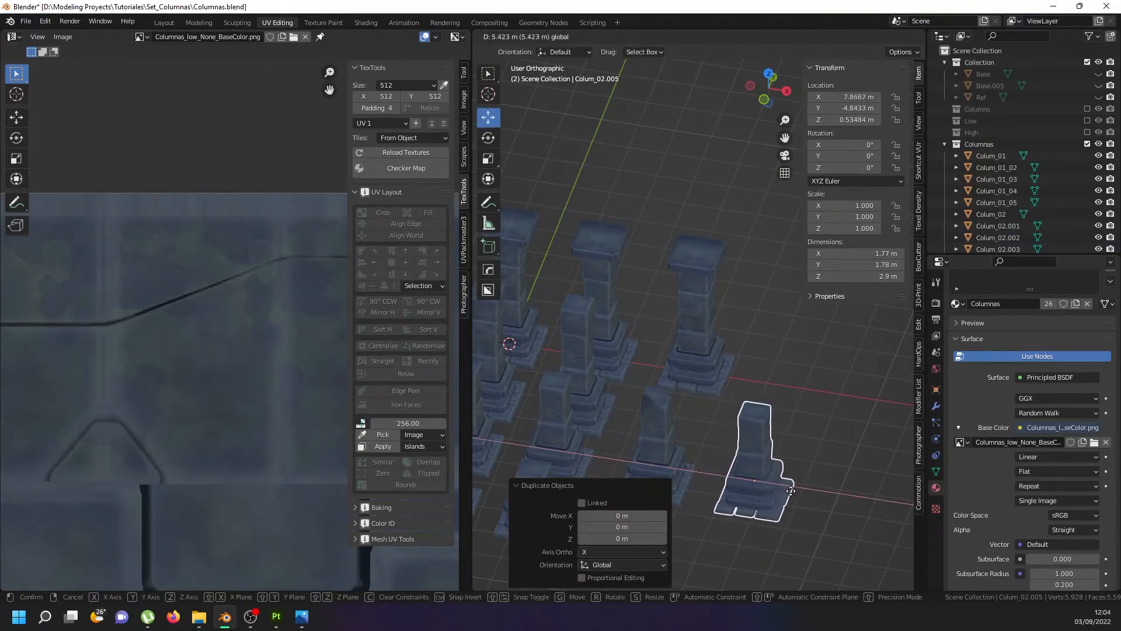
left_click(789, 464)
Enter edit mode on the copied column and select its entire top shaft block in front view.
scroll(784, 448, "up", 5)
key("Tab")
right_click(735, 387)
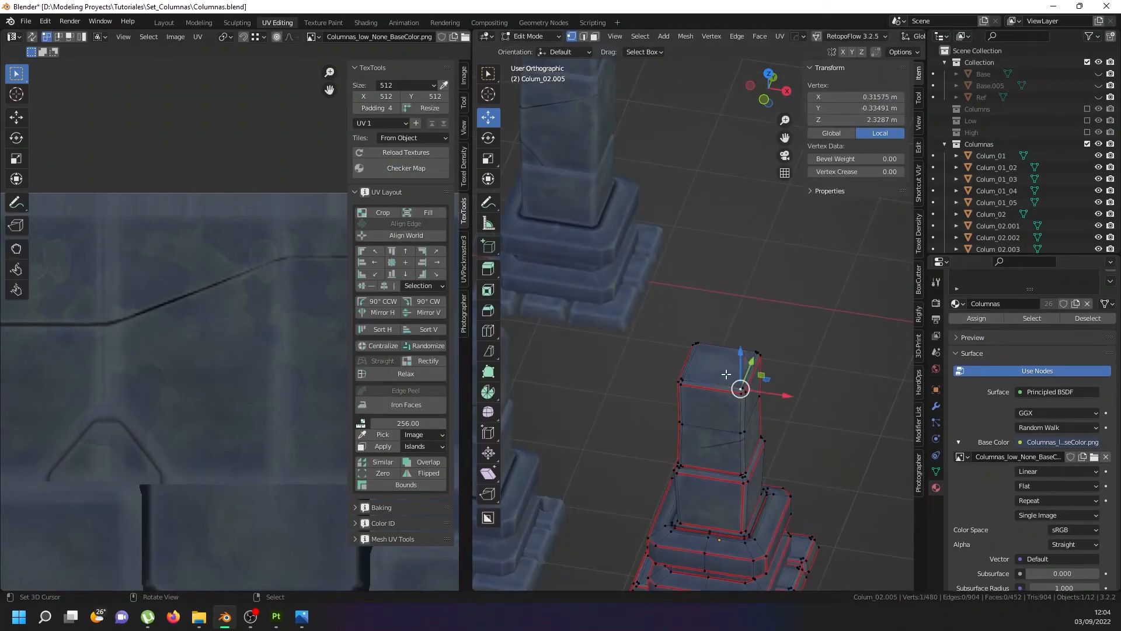
scroll(722, 383, "up", 4)
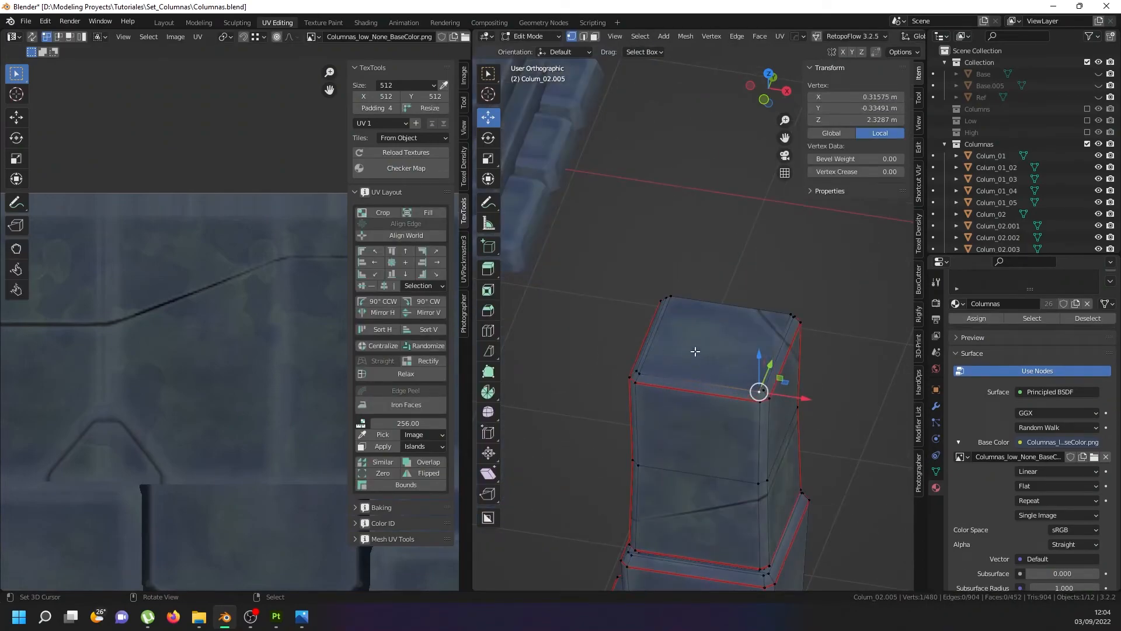
right_click(763, 400, "alt")
middle_click_drag(763, 400, 761, 370)
scroll(759, 368, "down", 3)
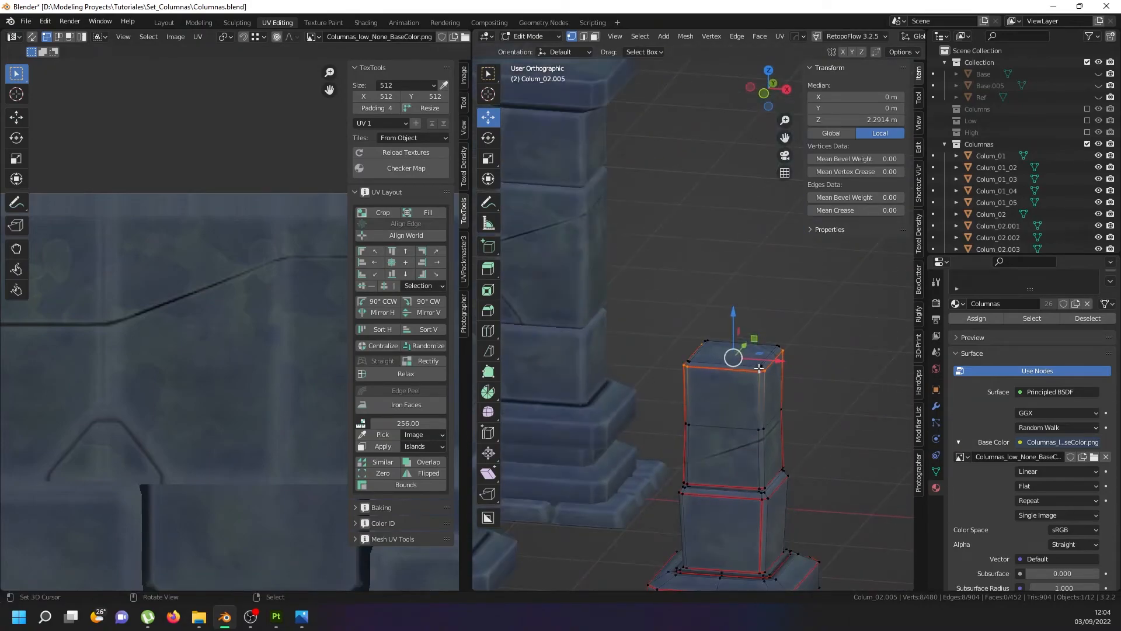
key("KP_3")
key("KP_1")
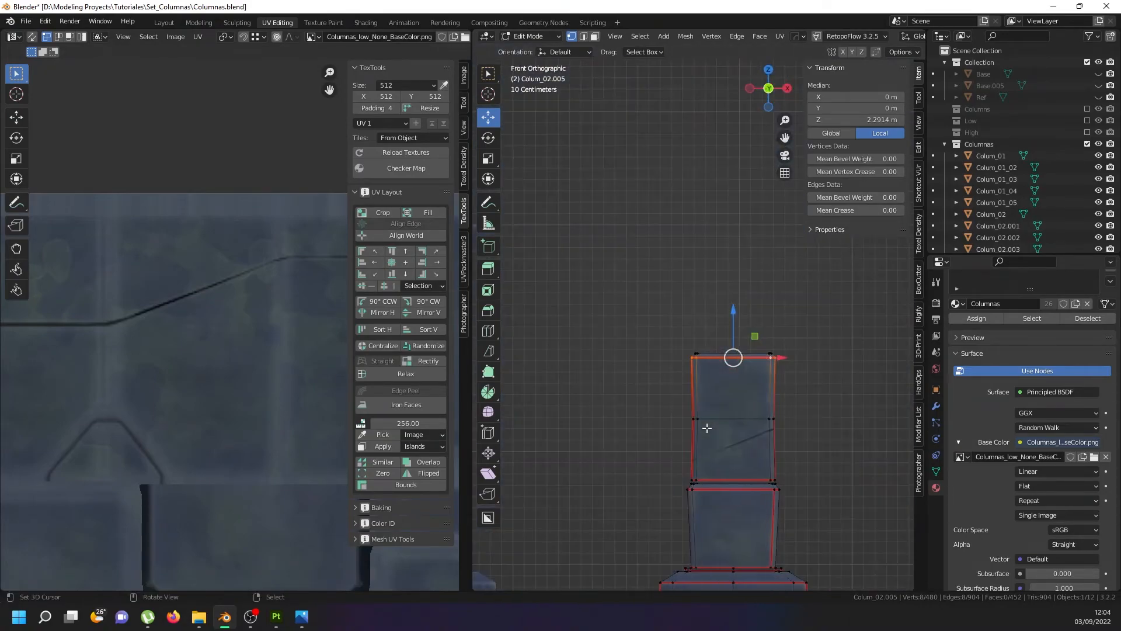
middle_click_drag(783, 422, 733, 349, "shift")
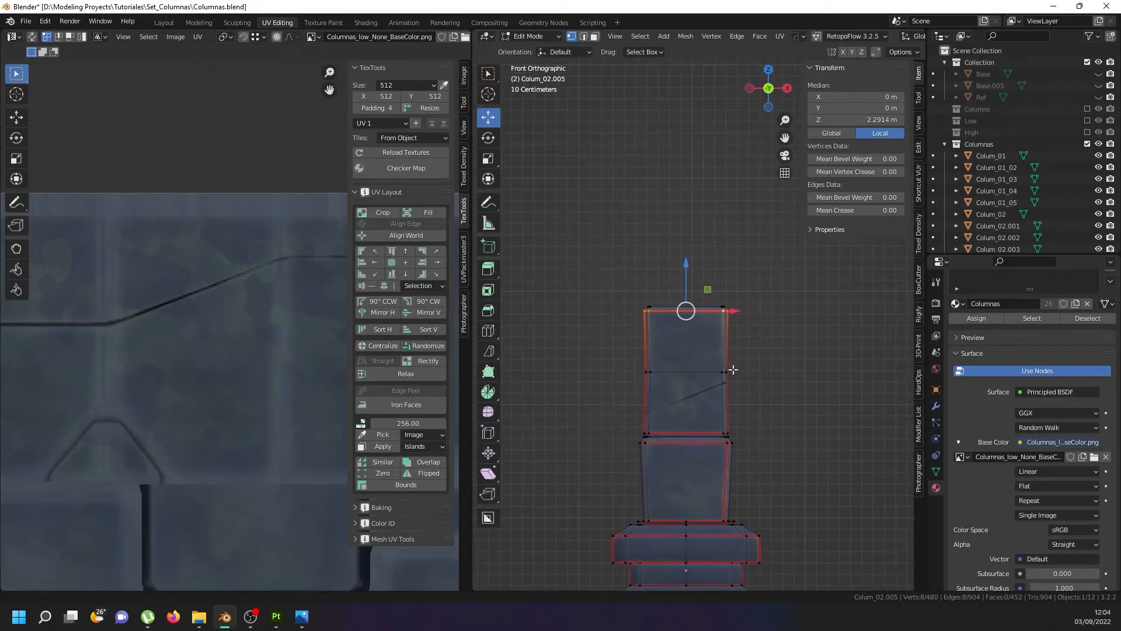
left_click(624, 369)
left_click(646, 372)
key("l")
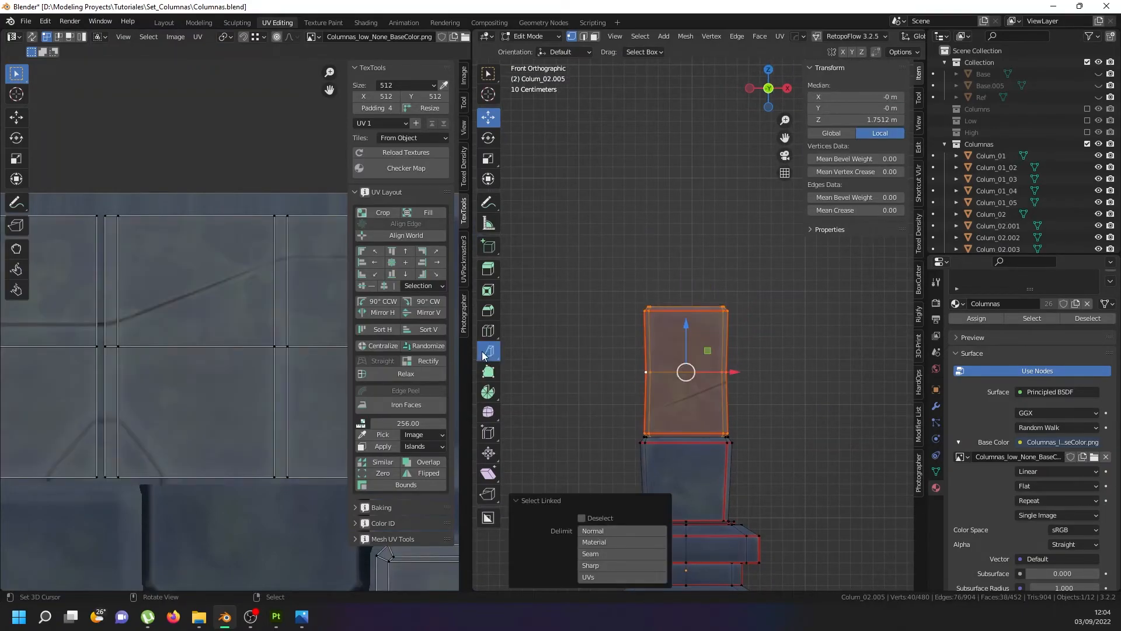
Bisect the top block along a diagonal that follows its texture crack, and rip the mesh apart at the cut.
left_click(488, 350)
left_click_drag(629, 421, 776, 361)
mouse_move(608, 376)
left_mouse_down()
mouse_move(615, 405)
mouse_move(611, 380)
left_mouse_up()
key("v")
right_click(692, 349)
Select the linked geometry above the diagonal cut and delete its vertices.
right_click(649, 369)
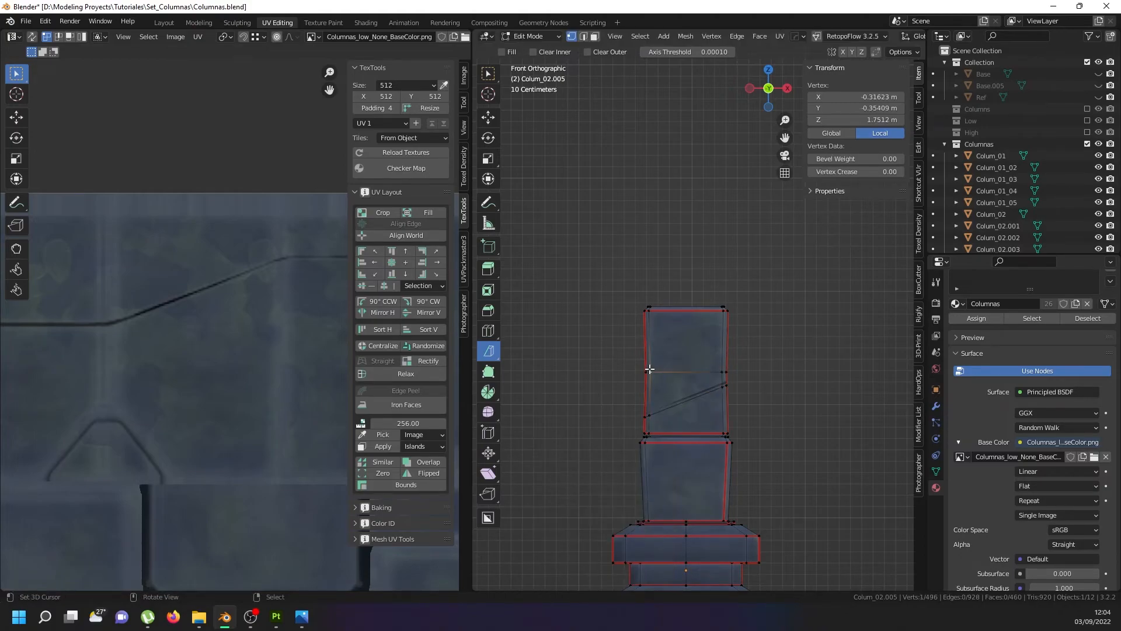
key("l")
key("x")
left_click(650, 369)
With snapping on, extrude the high rim's outer edge about 0.038 m inward along X.
middle_click_drag(706, 384, 740, 430)
scroll(741, 373, "up", 2)
left_click(724, 390)
scroll(677, 313, "up", 3)
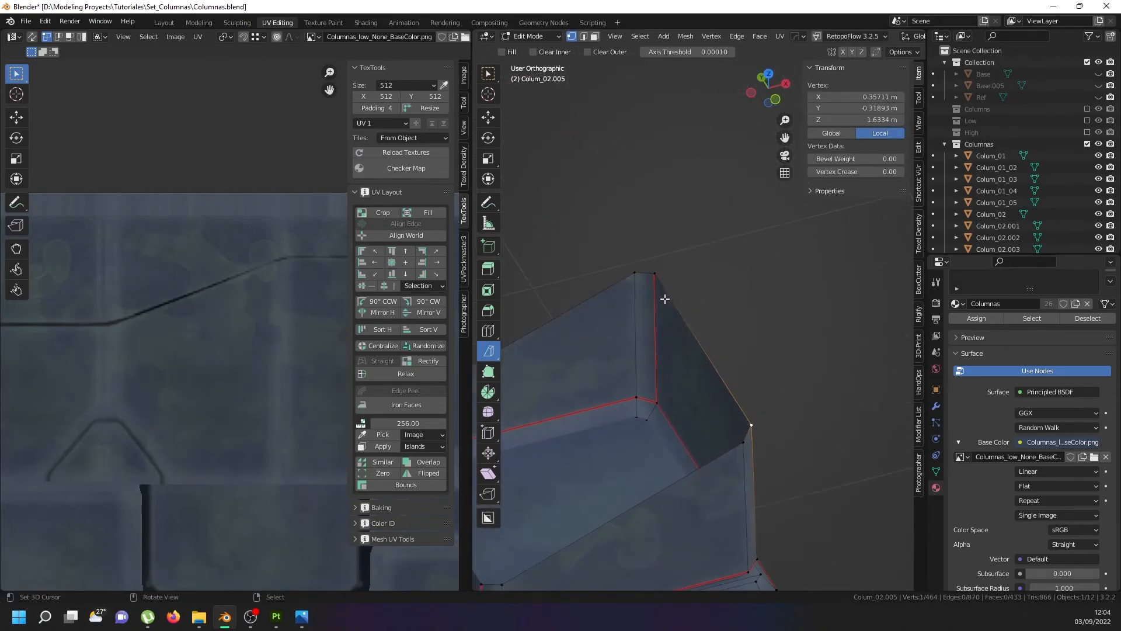
left_click(655, 272, "shift")
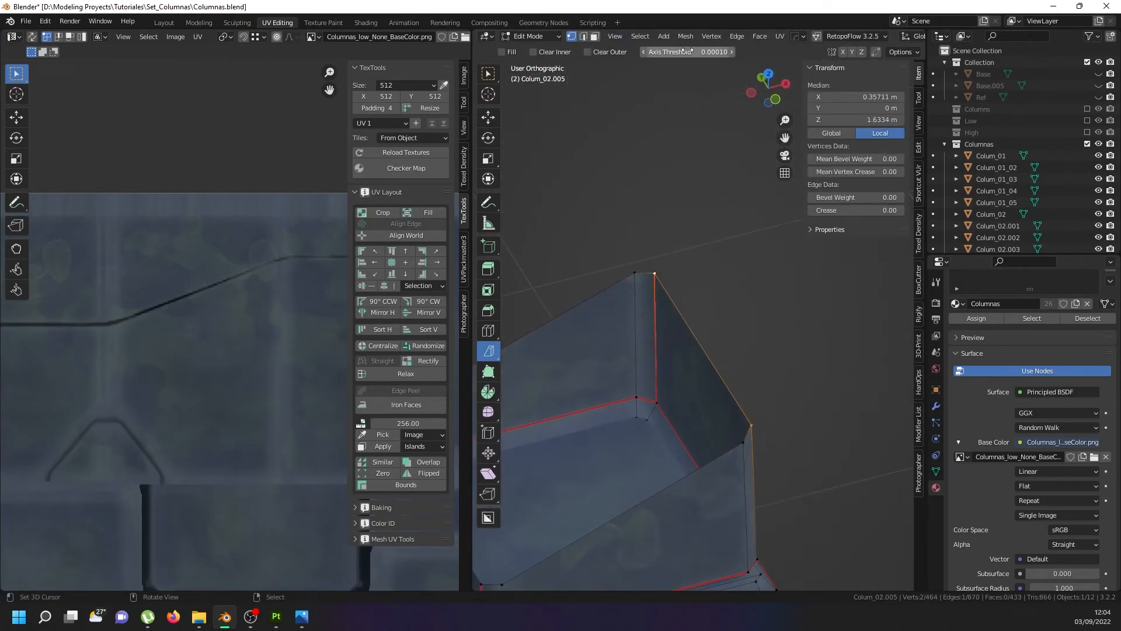
scroll(825, 39, "right", 6)
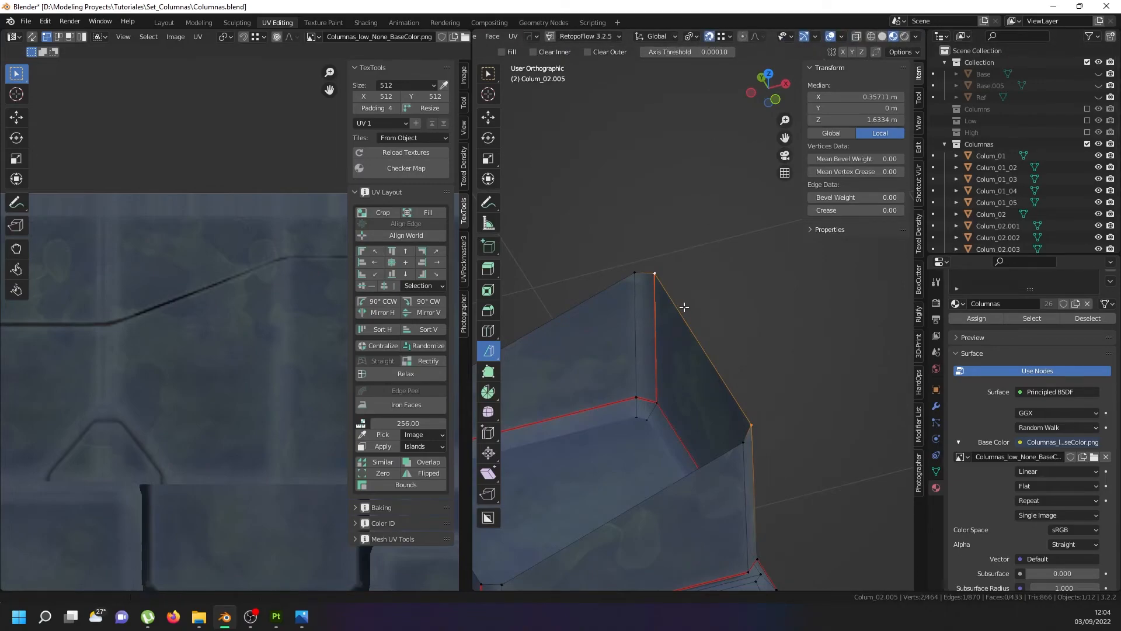
middle_click_drag(683, 306, 701, 292, "shift")
key("e")
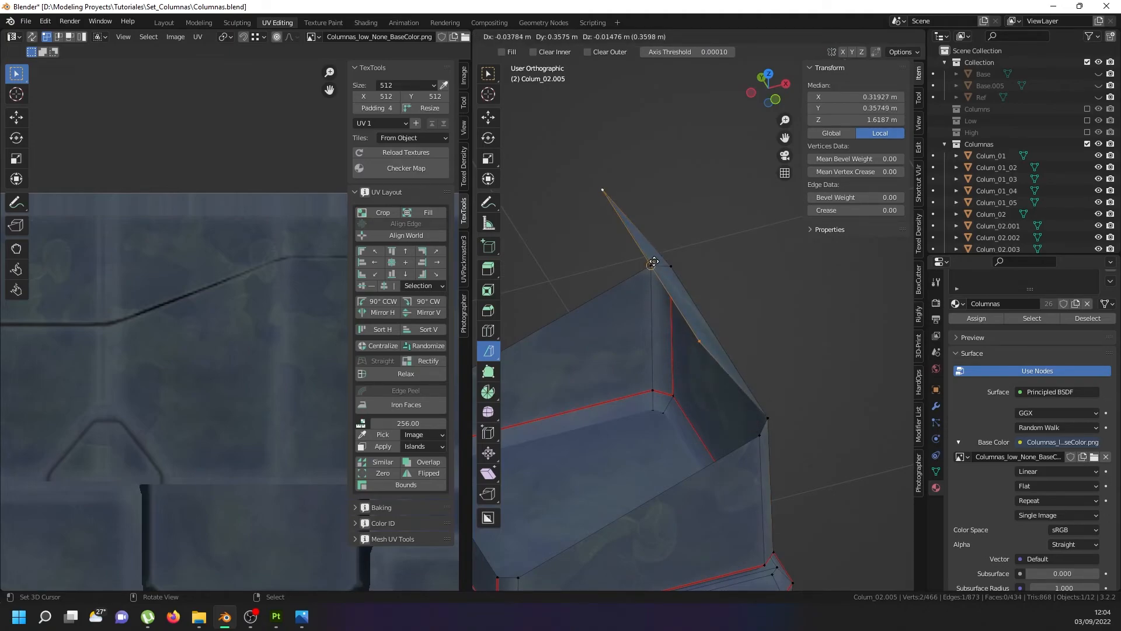
key("x")
left_click(651, 263)
Snap both end vertices of the extruded high strip onto the neighbouring bevel corner vertices of the open rim.
scroll(759, 420, "up", 5)
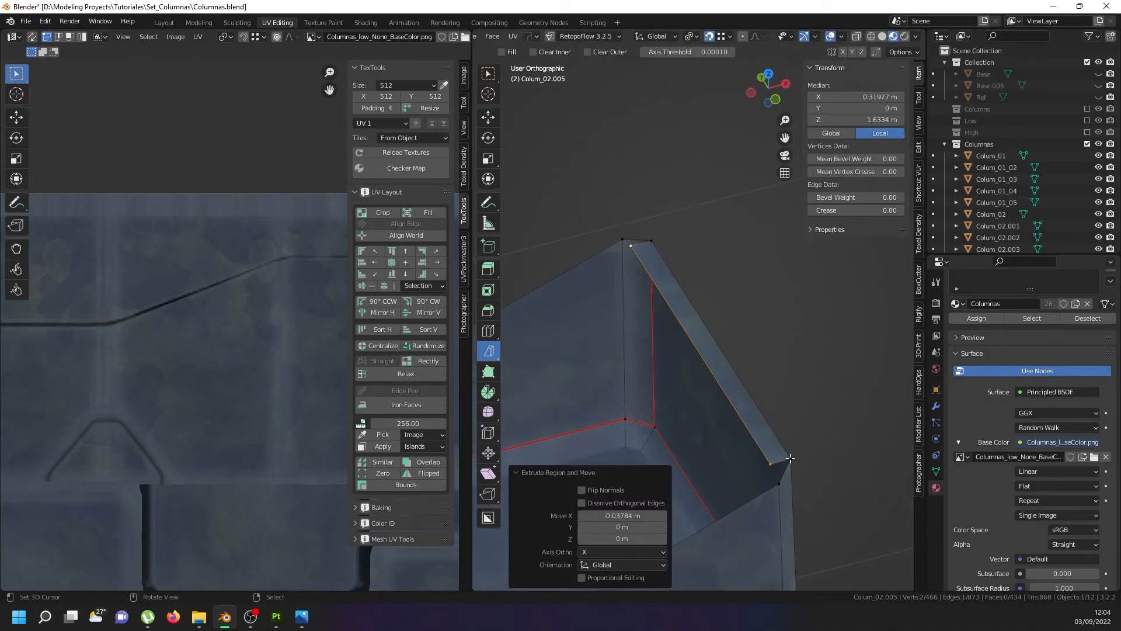
left_click(753, 464)
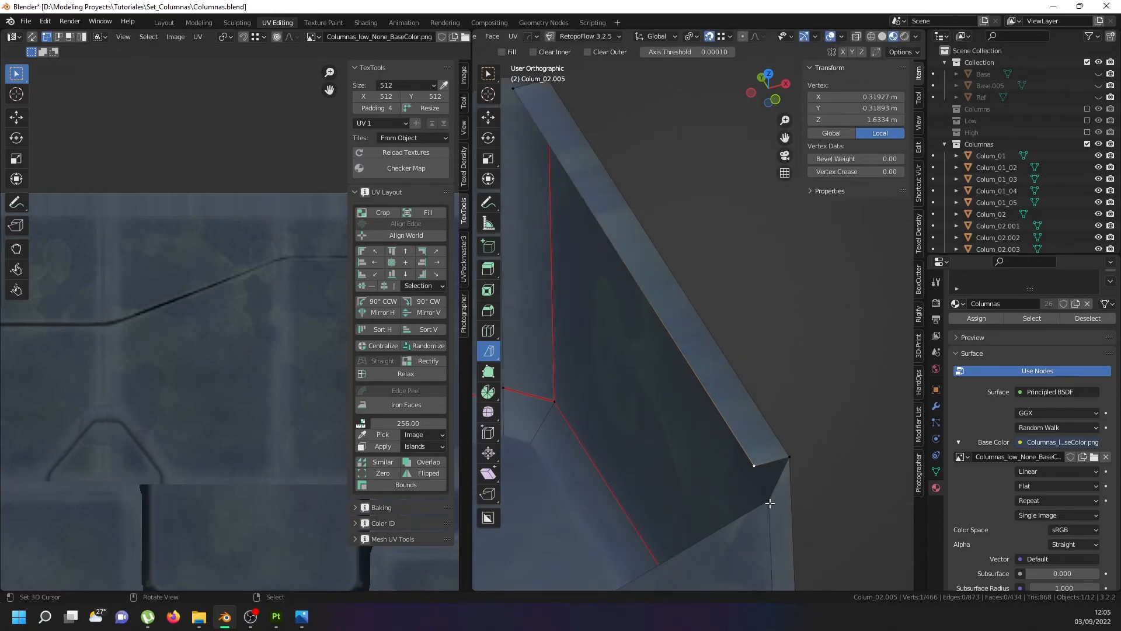
key("g")
left_click(771, 503)
scroll(770, 502, "down", 4)
scroll(636, 340, "up", 5)
right_click(660, 251)
key("g")
left_click(644, 240)
scroll(722, 339, "down", 8)
key("alt+a")
Extrude the low rim's outer edge on the opposite side about 0.04 m inward along X.
middle_click_drag(728, 414, 678, 543)
scroll(660, 533, "up", 4)
right_click(654, 533)
scroll(654, 533, "down", 1)
middle_click_drag(599, 508, 667, 522, "shift")
right_click(552, 450, "shift")
right_click(553, 433, "shift")
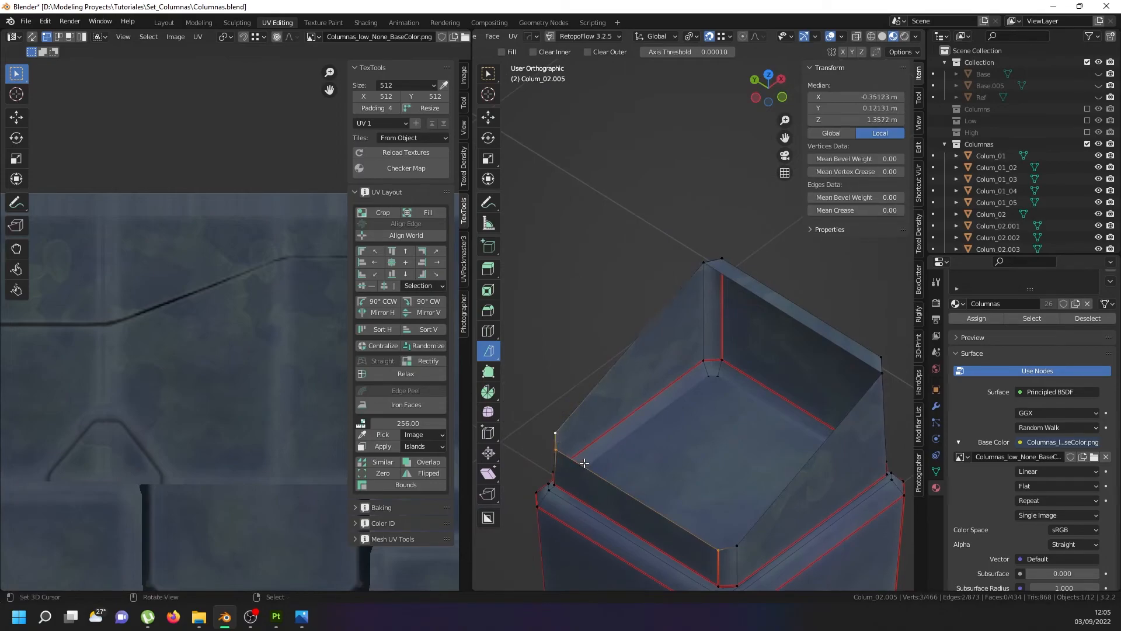
key("ctrl+z")
key("e")
right_click(593, 447)
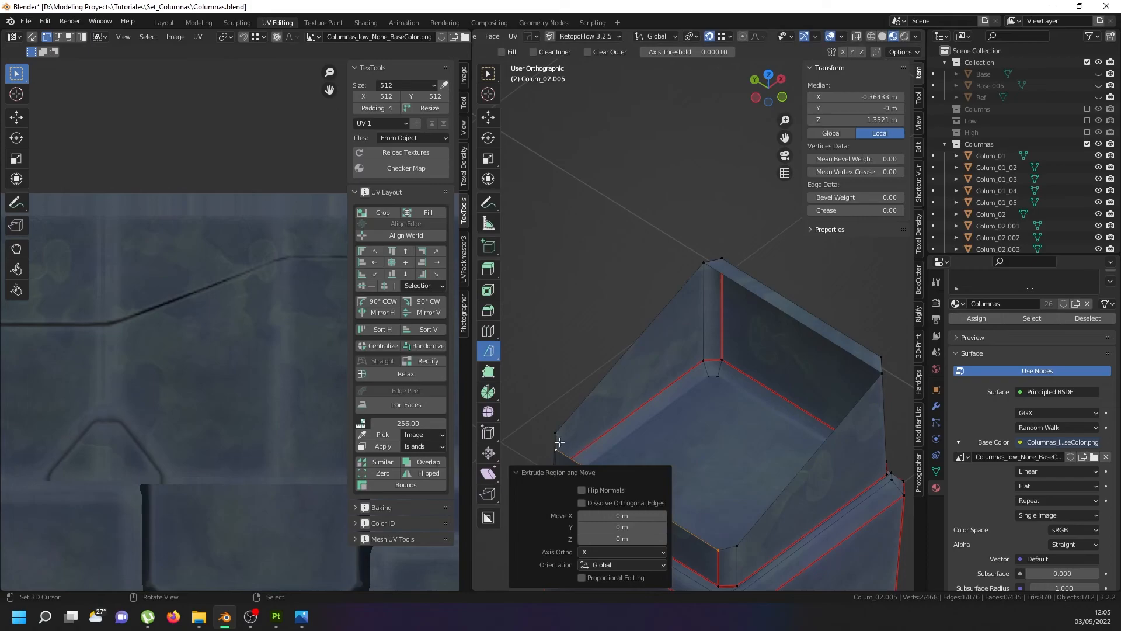
key("g")
key("x")
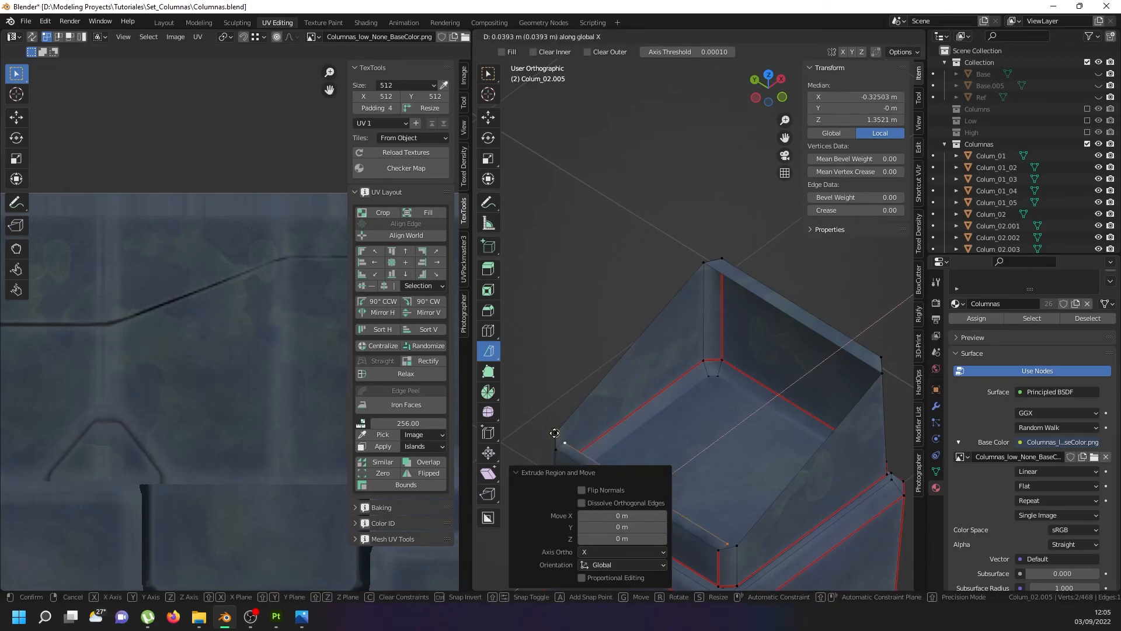
left_click(559, 449)
Snap both end vertices of the extruded low strip onto the neighbouring bevel corner vertices.
scroll(560, 455, "up", 2)
left_click(568, 438)
key("g")
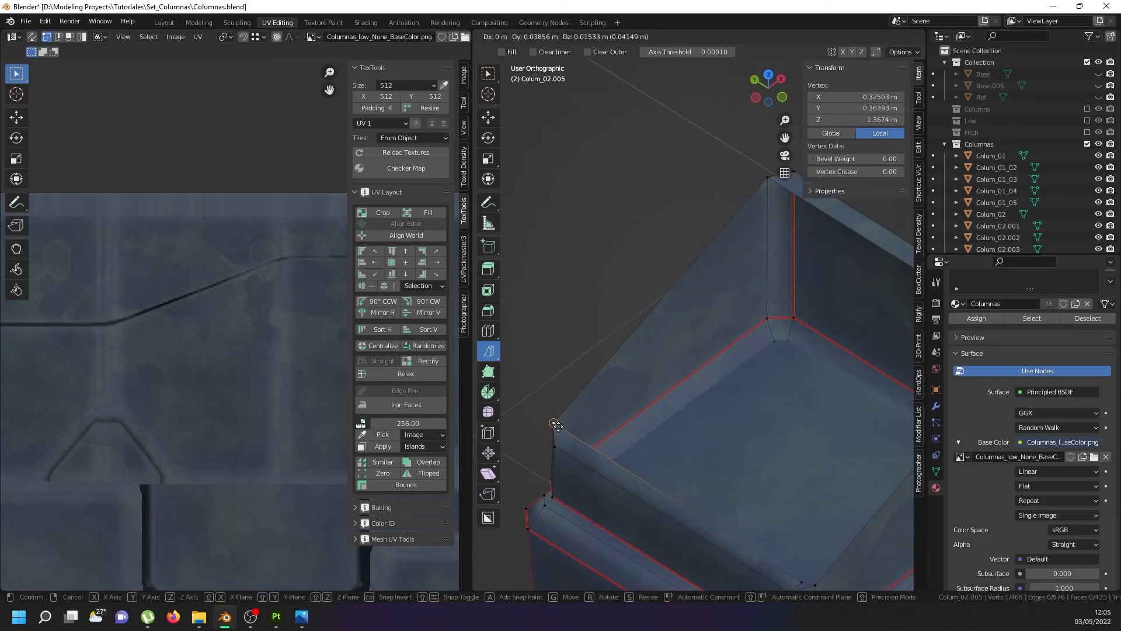
left_click(557, 425)
scroll(558, 425, "down", 4)
scroll(677, 500, "up", 4)
right_click(691, 491)
key("g")
left_click(704, 491)
scroll(705, 490, "down", 3)
Select the whole mesh and merge its overlapping vertices by distance.
key("a")
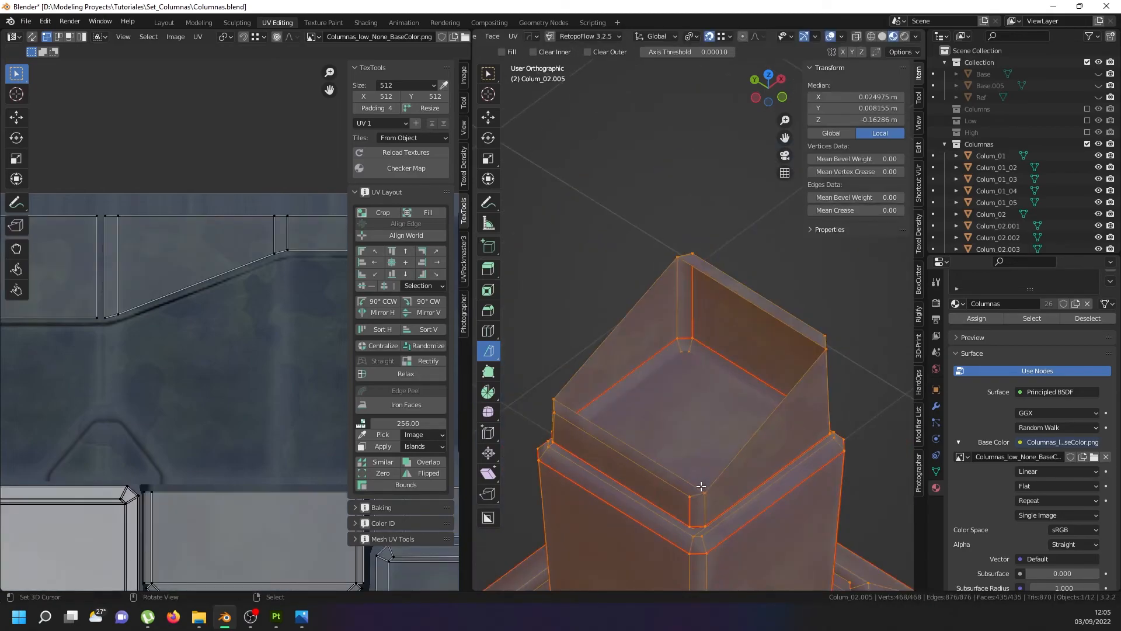
key("e")
right_click(700, 486)
key("ctrl+z")
right_click(701, 486)
mouse_move(701, 486)
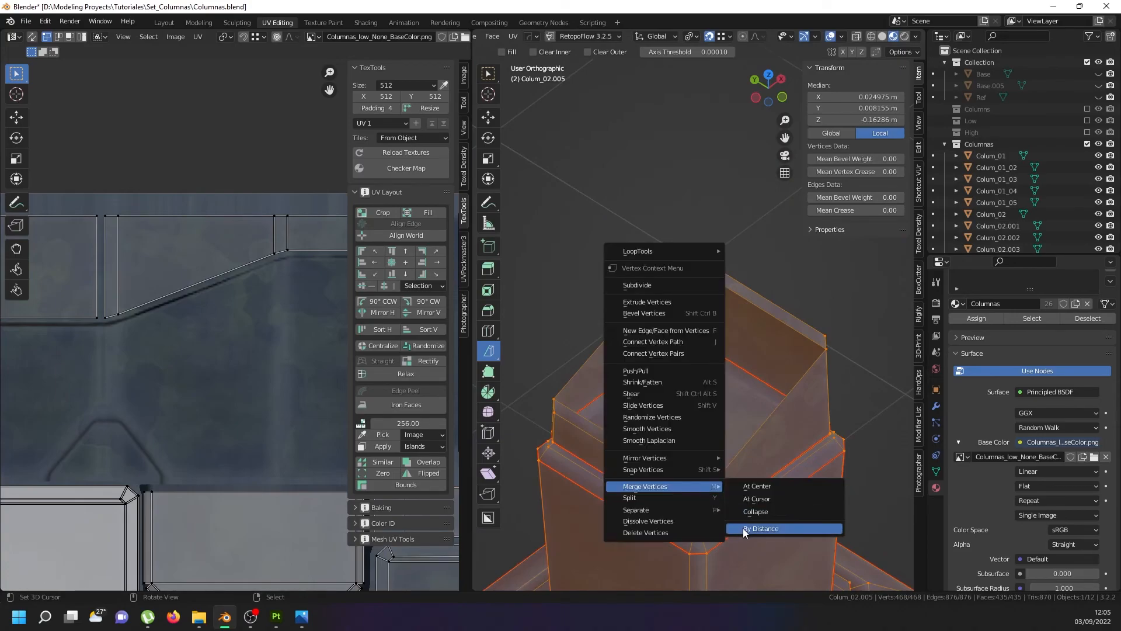
left_click(742, 527)
left_click(700, 487)
Try to cap the broken opening by extruding its sloped side edge across to the opposite high corner.
left_click(557, 402)
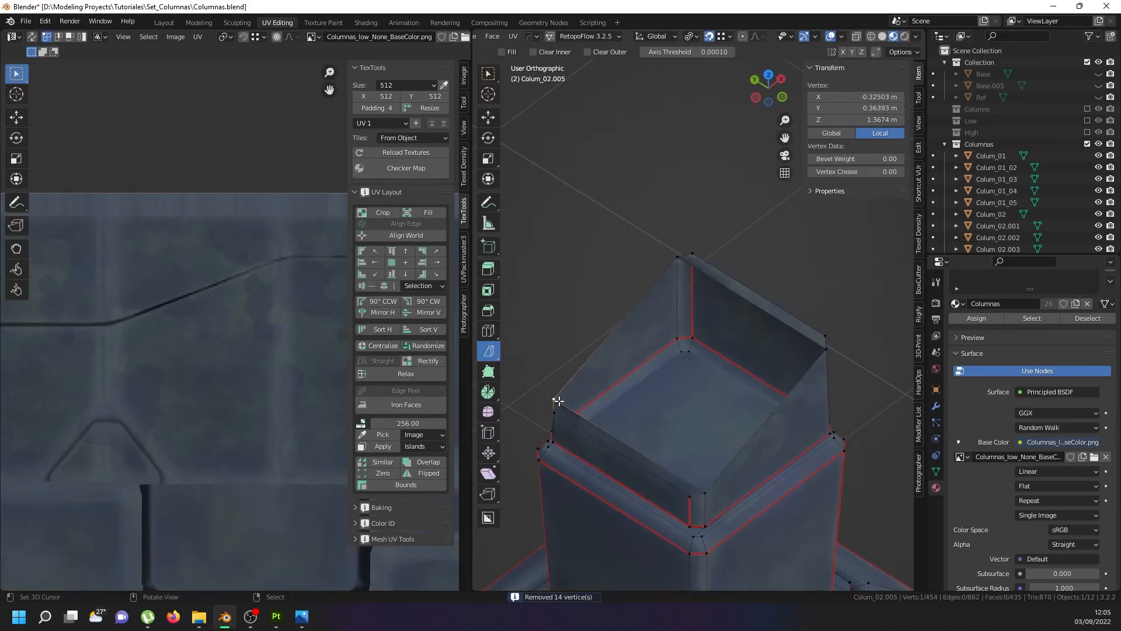
left_click(703, 492, "shift")
middle_click_drag(700, 476, 708, 437)
left_click(791, 317)
left_click(717, 458, "shift")
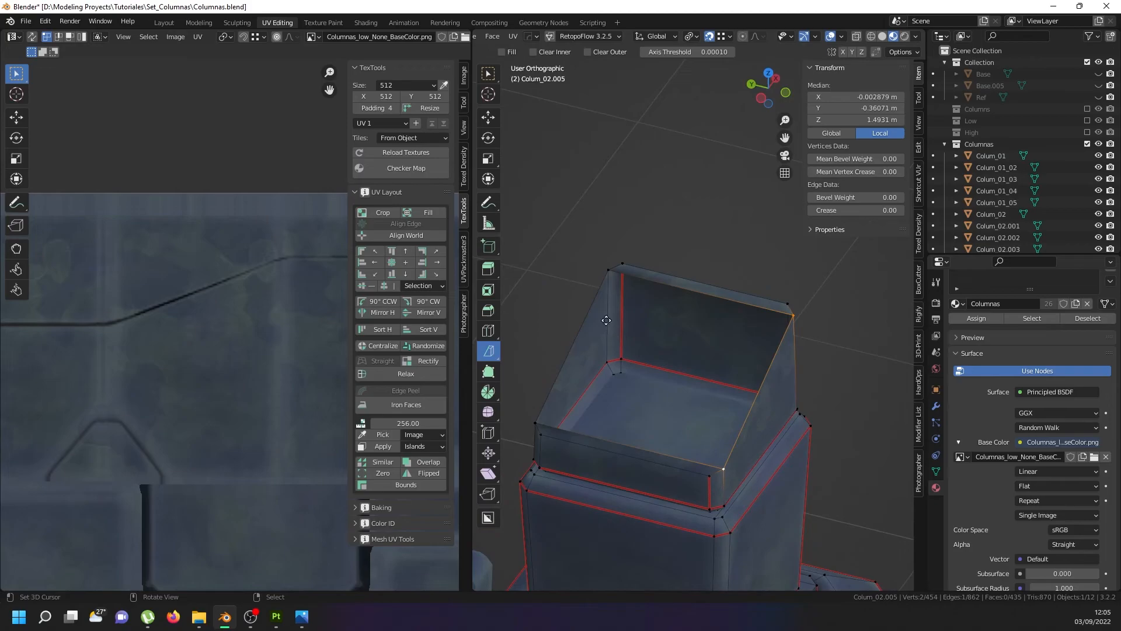
key("e")
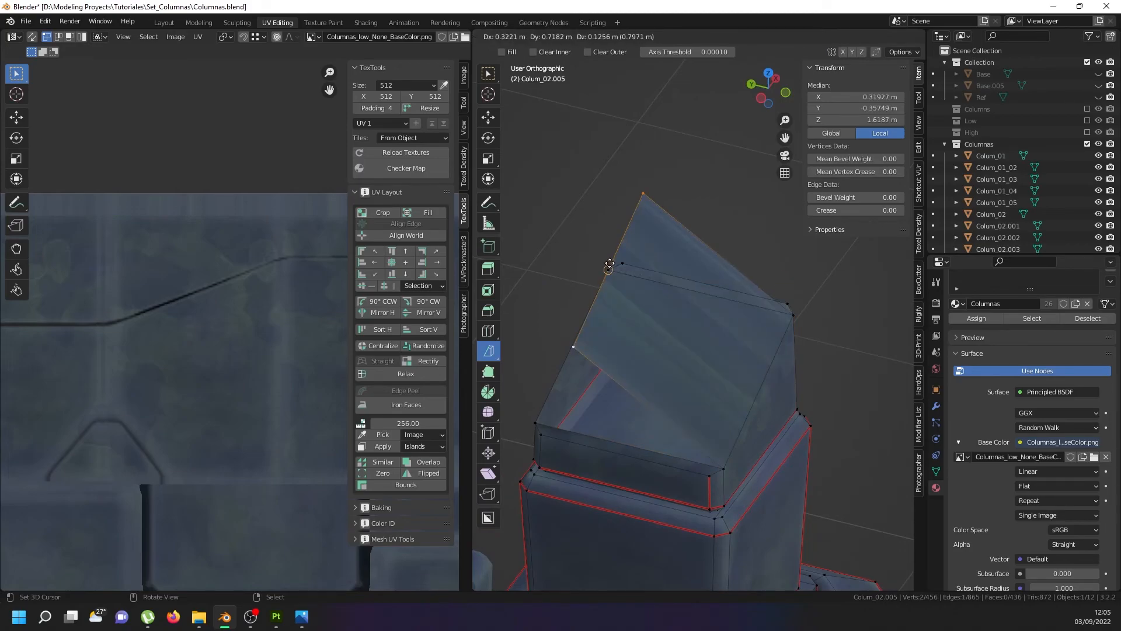
left_click(610, 263)
key("a")
key("a")
middle_click_drag(709, 411, 701, 385)
Undo the extrusion of the sloped edge across the opening.
key("ctrl+z")
key("ctrl+z")
key("ctrl+z")
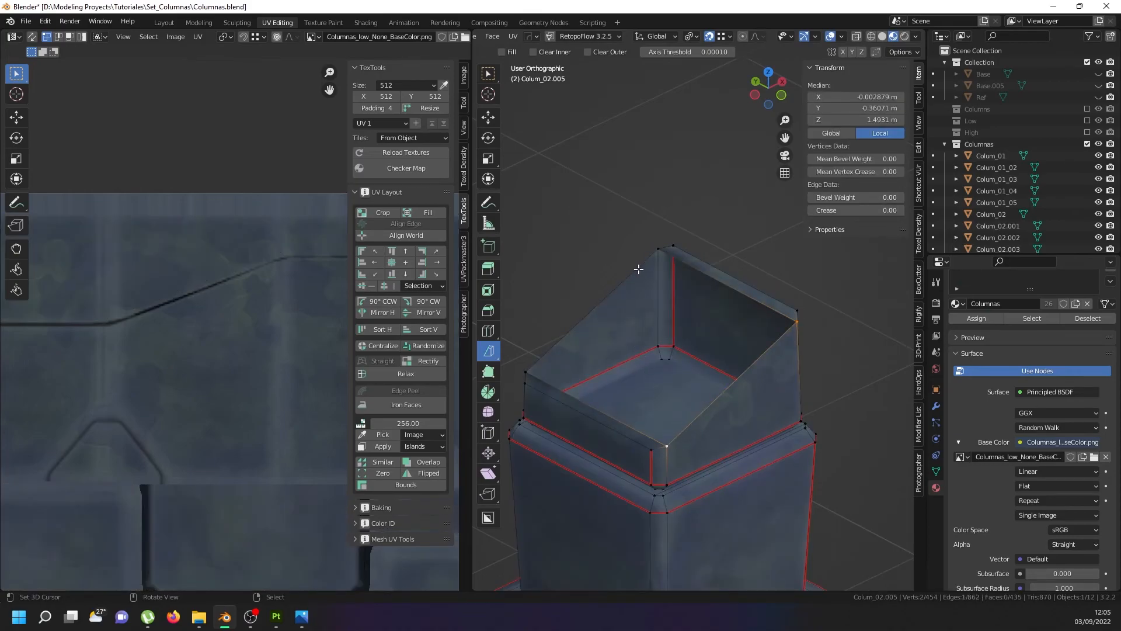
Fill the opening between the two sloped edge strips with a face to cap the broken column.
right_click(530, 373)
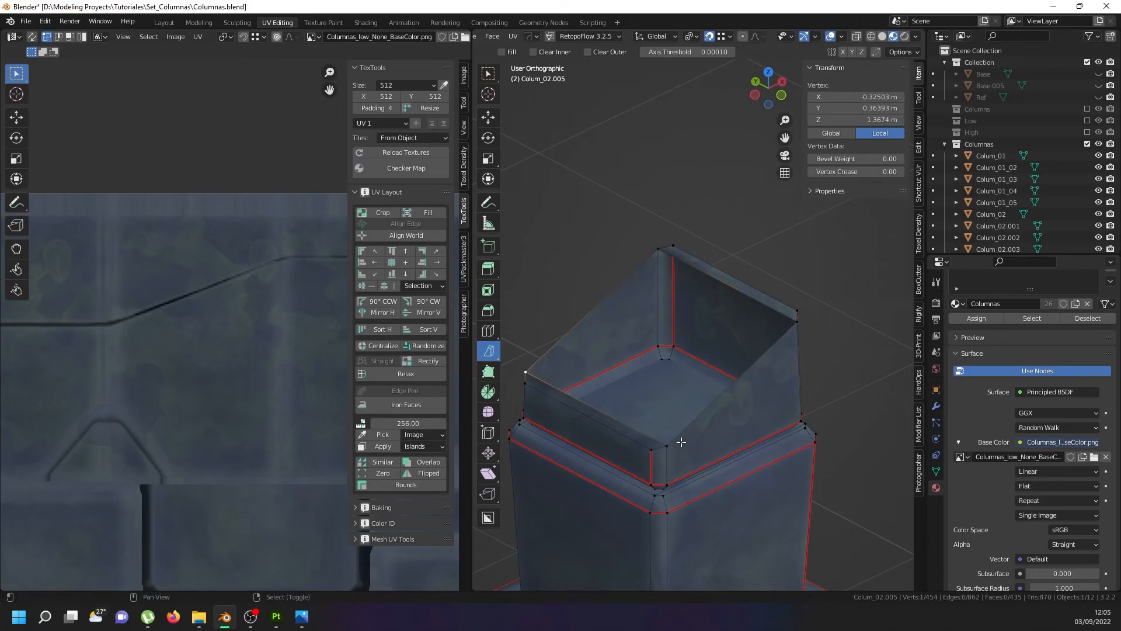
key("ctrl+z")
key("Tab")
mouse_move(686, 422)
middle_mouse_down()
mouse_move(716, 463)
mouse_move(669, 430)
middle_mouse_up()
key("Tab")
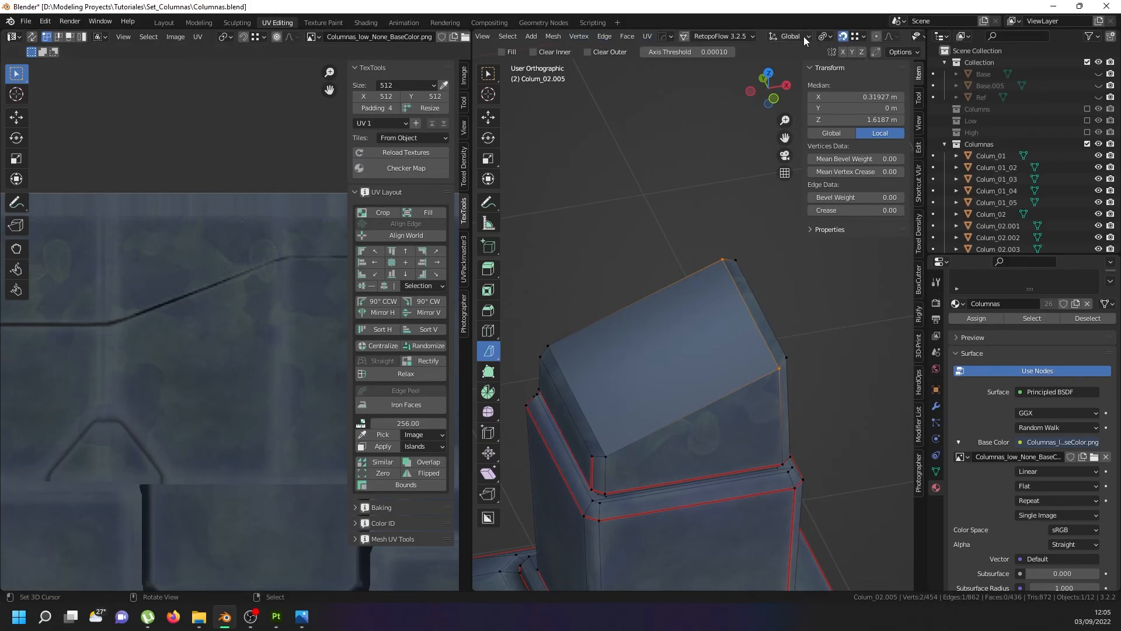
Select the three faces of the sloped cap in face mode and unwrap them.
scroll(616, 41, "up", 5)
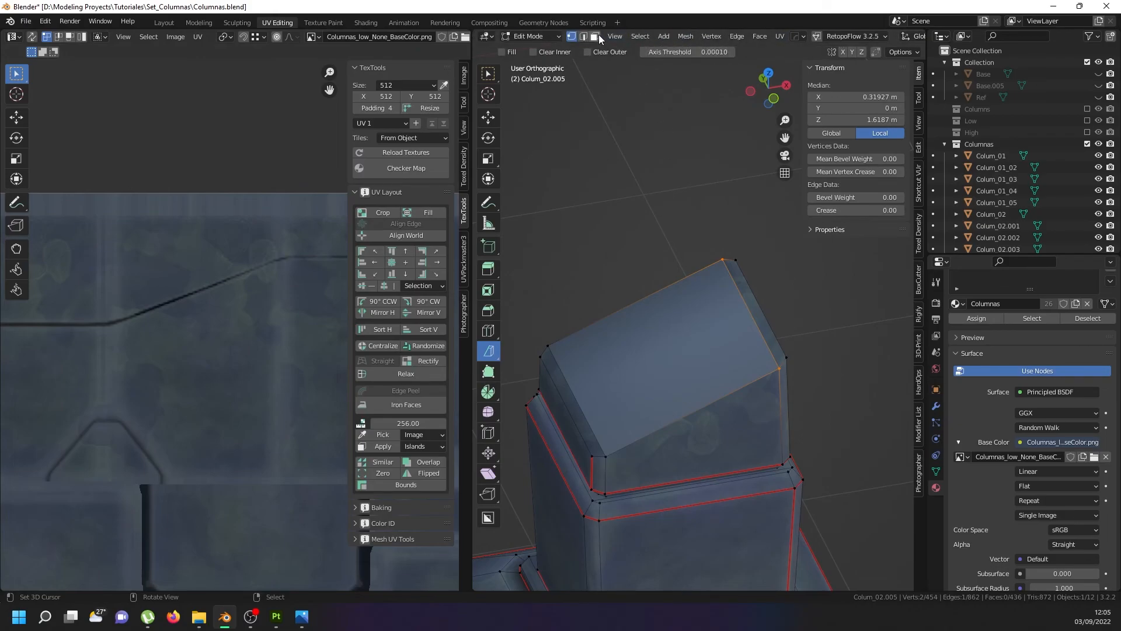
left_click(595, 37)
left_click(767, 338)
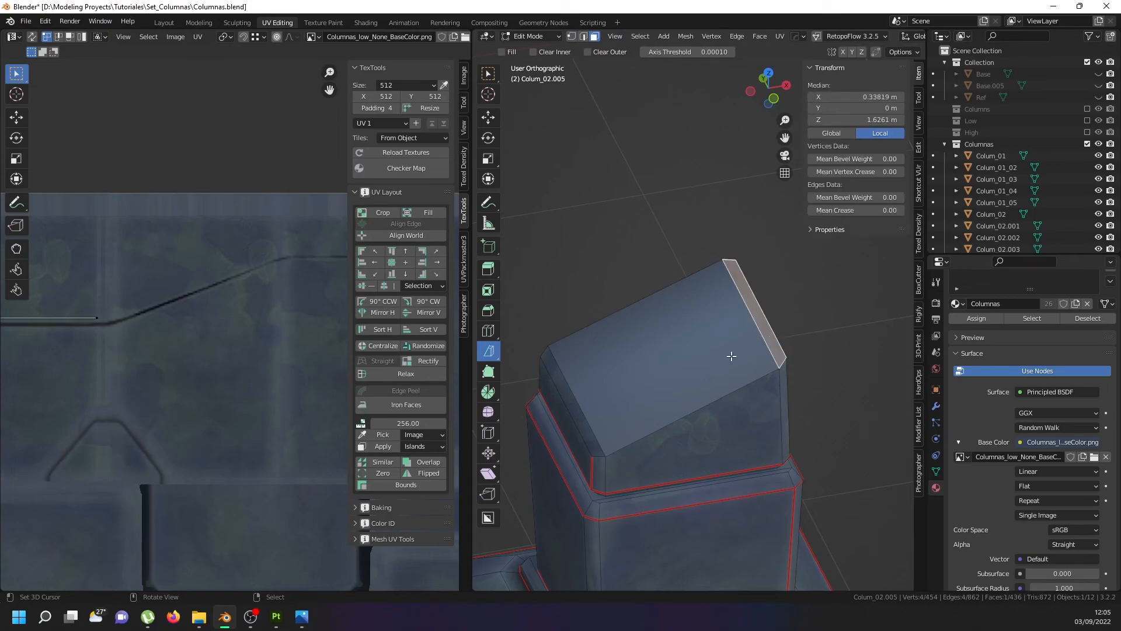
left_click(587, 418, "ctrl")
scroll(633, 345, "down", 3)
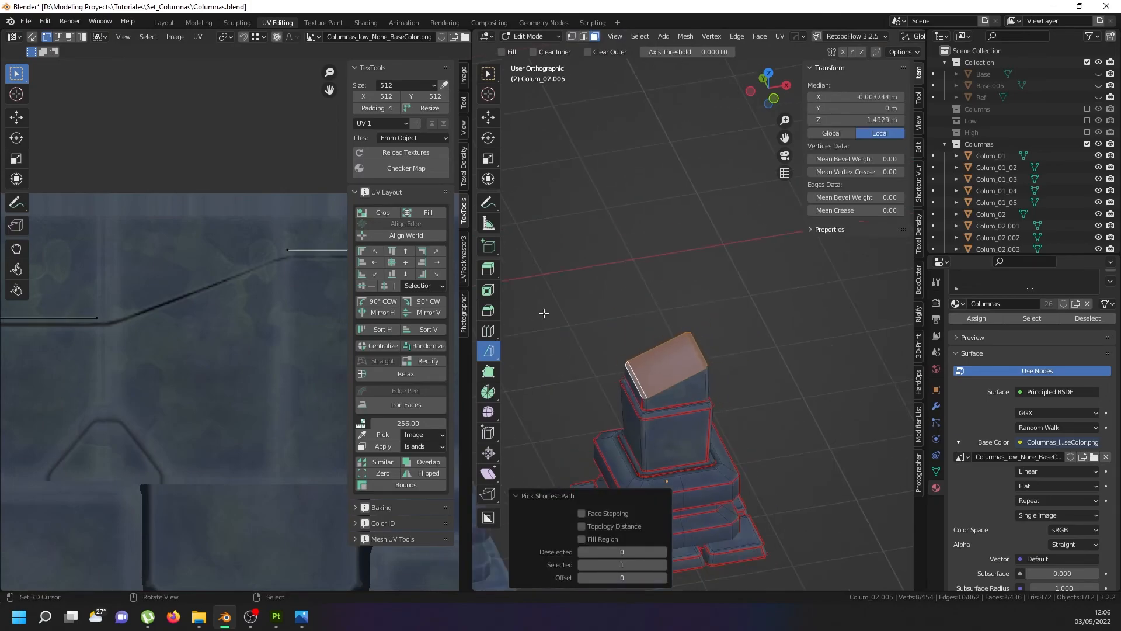
scroll(233, 239, "down", 5)
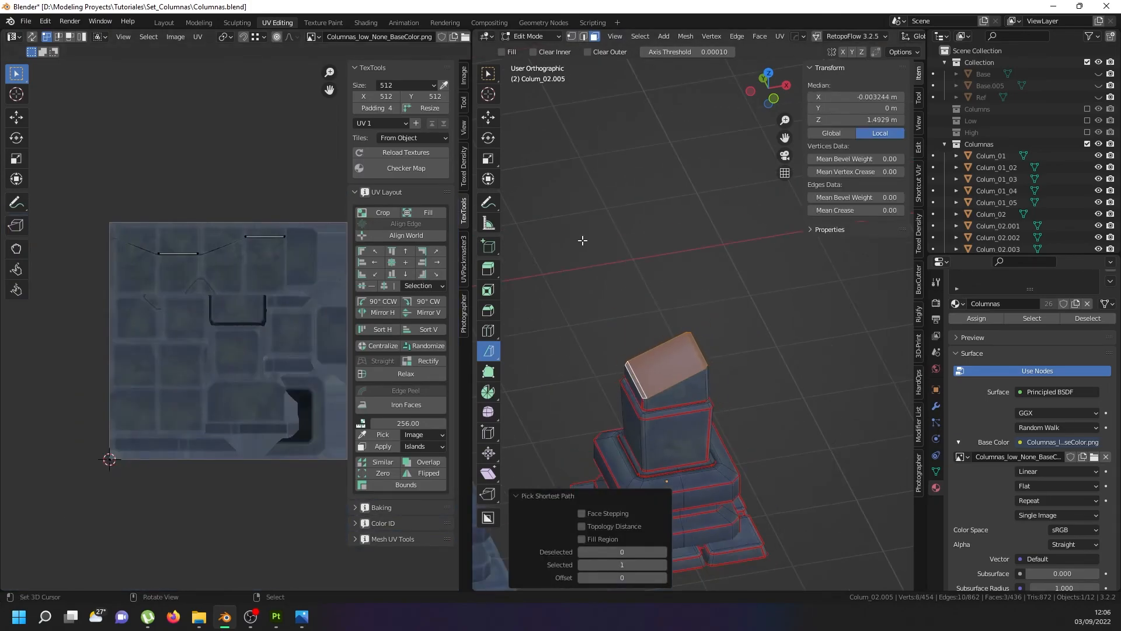
key("u")
left_click(579, 240)
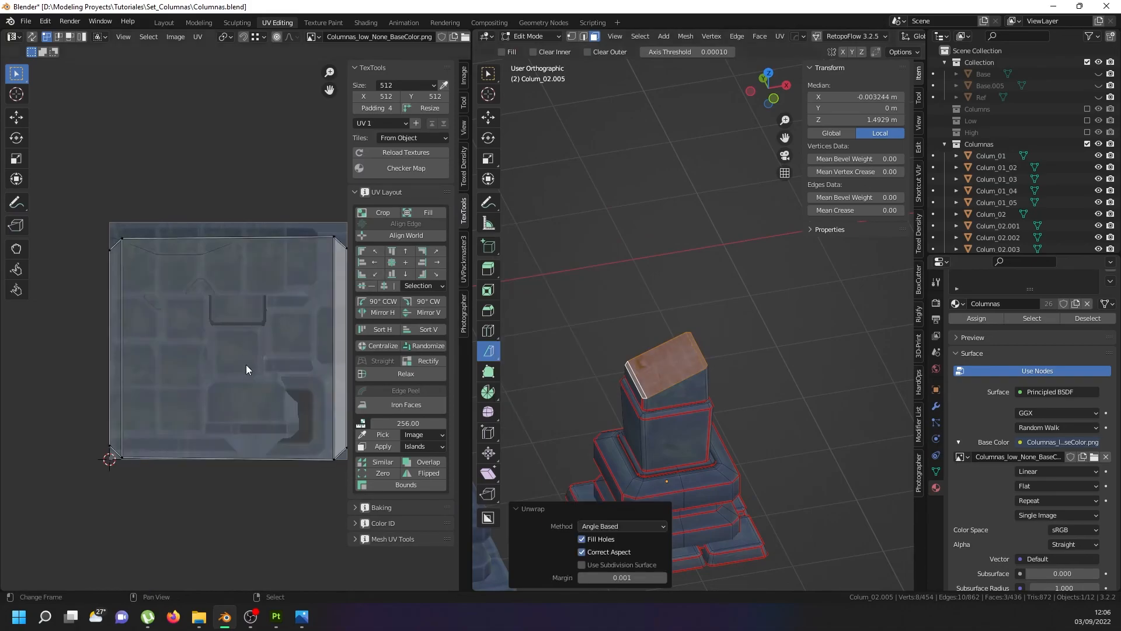
scroll(250, 402, "down", 1)
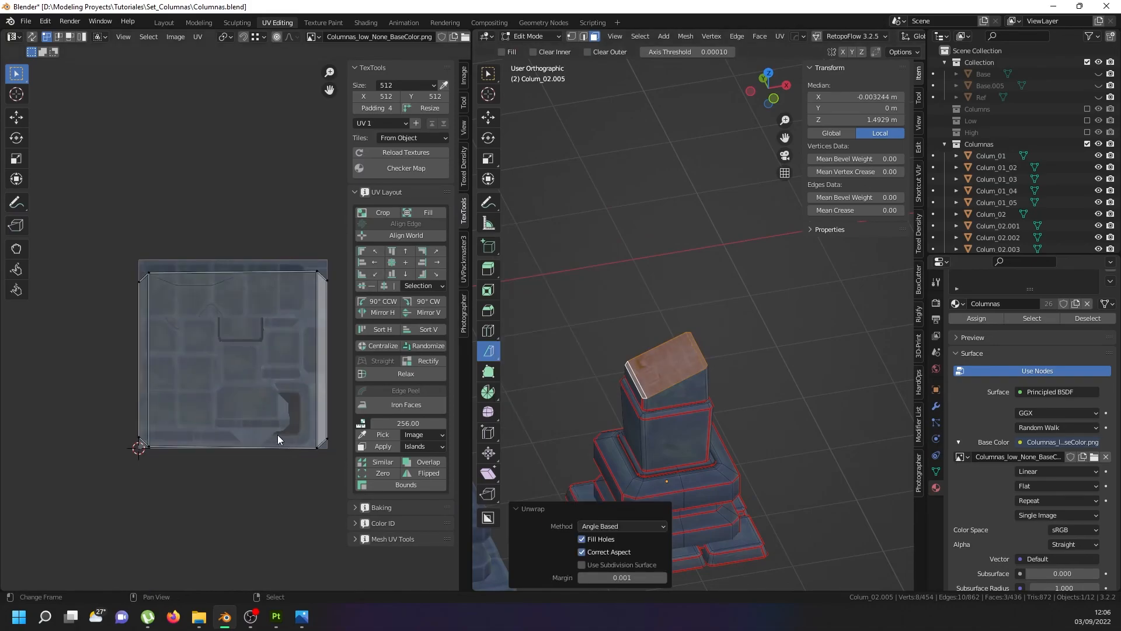
Scale the cap's UV island to about 0.2, move it onto the stone block beside the dark U-shaped groove, and enlarge it slightly.
key("a")
key("s")
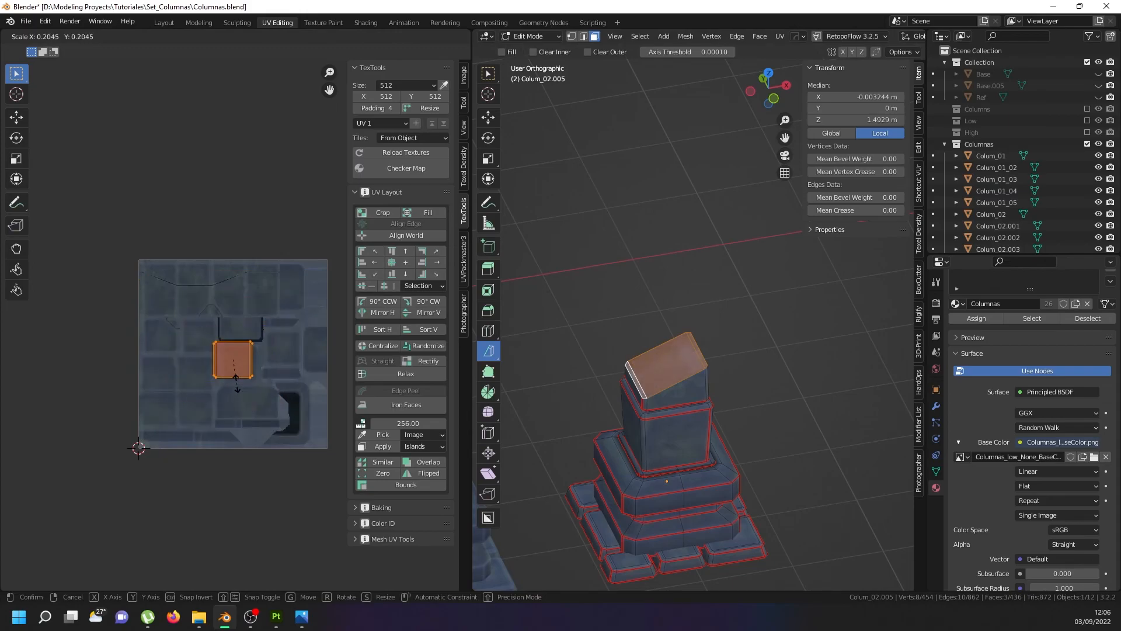
left_click(227, 358)
scroll(228, 358, "up", 3)
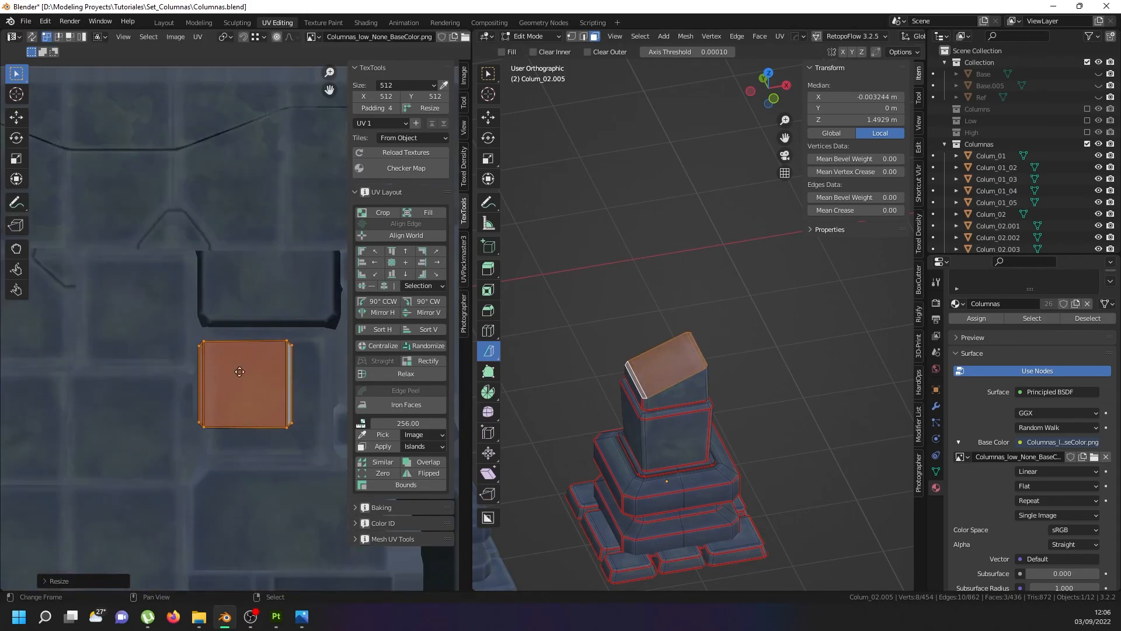
key("g")
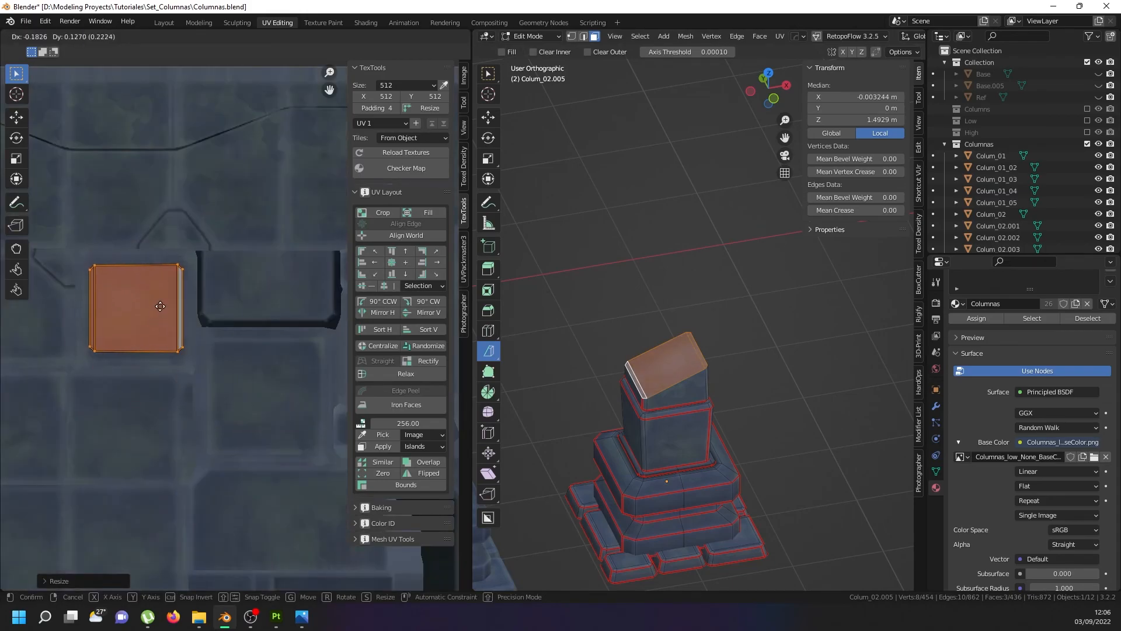
left_click(169, 315)
key("s")
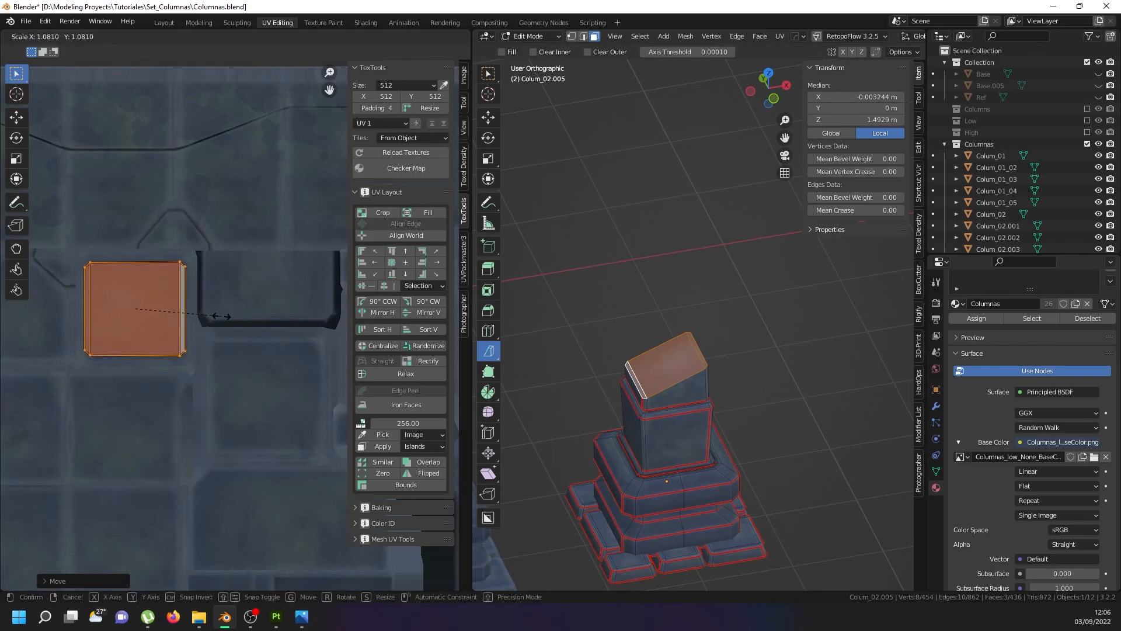
left_click(231, 317)
Return to Object Mode and examine the textured cap of the broken column up close and beside the other columns.
key("Tab")
scroll(668, 366, "up", 6)
middle_click_drag(668, 366, 580, 316)
scroll(670, 340, "down", 7)
key("alt+a")
scroll(678, 353, "down", 5)
scroll(643, 397, "up", 4)
scroll(650, 385, "up", 2)
left_click(657, 384)
scroll(627, 374, "down", 2)
scroll(616, 317, "down", 2)
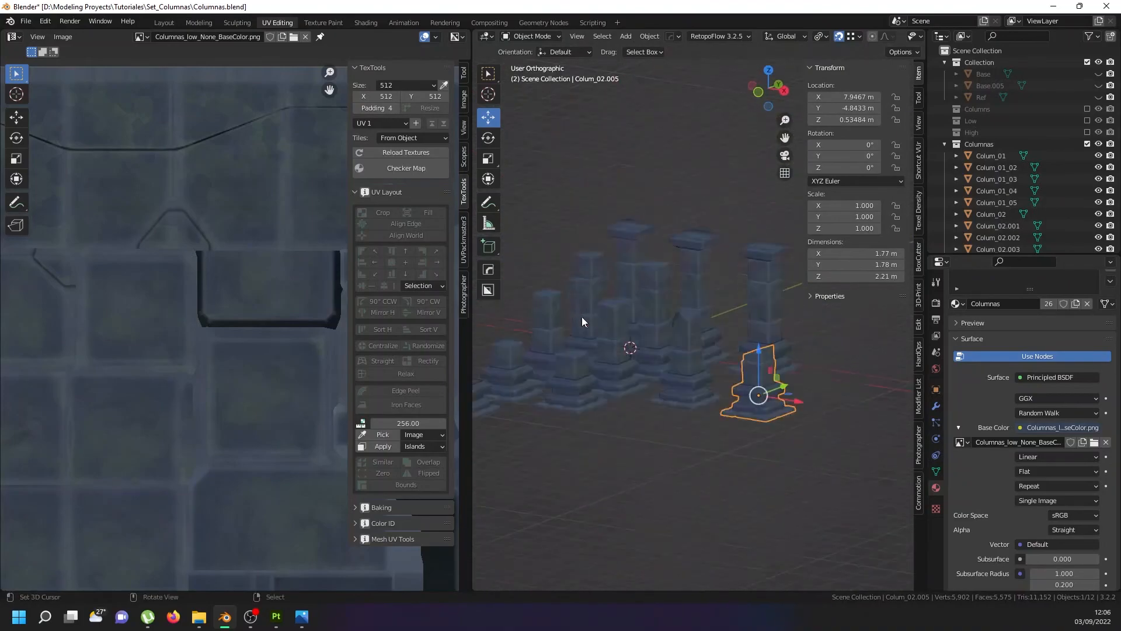
Widen the 3D viewport by narrowing the UV editor and bring the whole set of columns into view.
scroll(650, 247, "up", 4)
scroll(646, 370, "down", 3)
scroll(664, 341, "down", 1)
middle_click_drag(664, 341, 645, 365)
scroll(645, 366, "up", 2)
left_click_drag(465, 421, 275, 403)
mouse_move(606, 370)
middle_mouse_down()
mouse_move(541, 370)
mouse_move(606, 381)
middle_mouse_up()
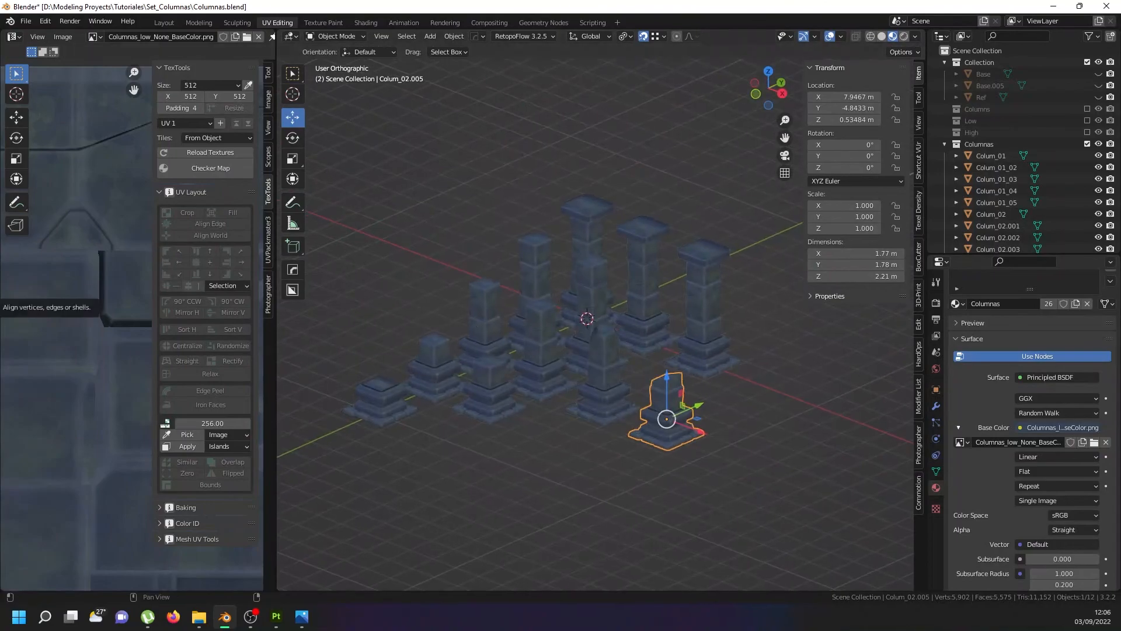